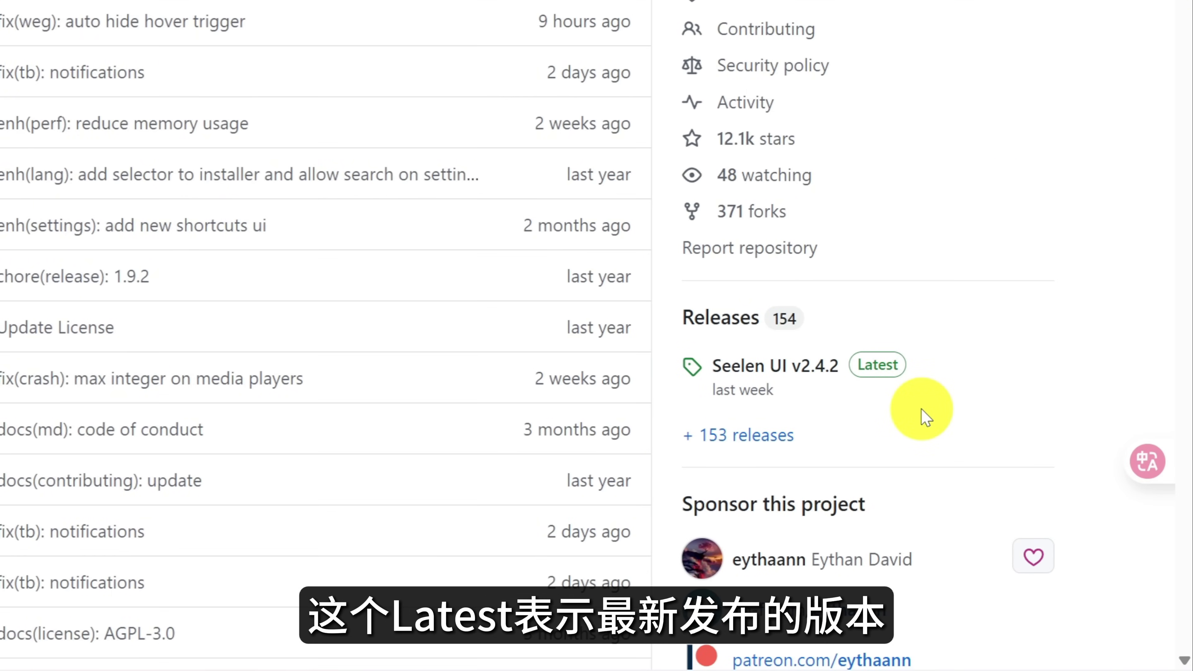
# Step: Open the latest Seelen UI v2.4.2 release and download its x64 Msix package from the assets
pyautogui.click(893, 371)
pyautogui.scroll(-10, 992, 472)
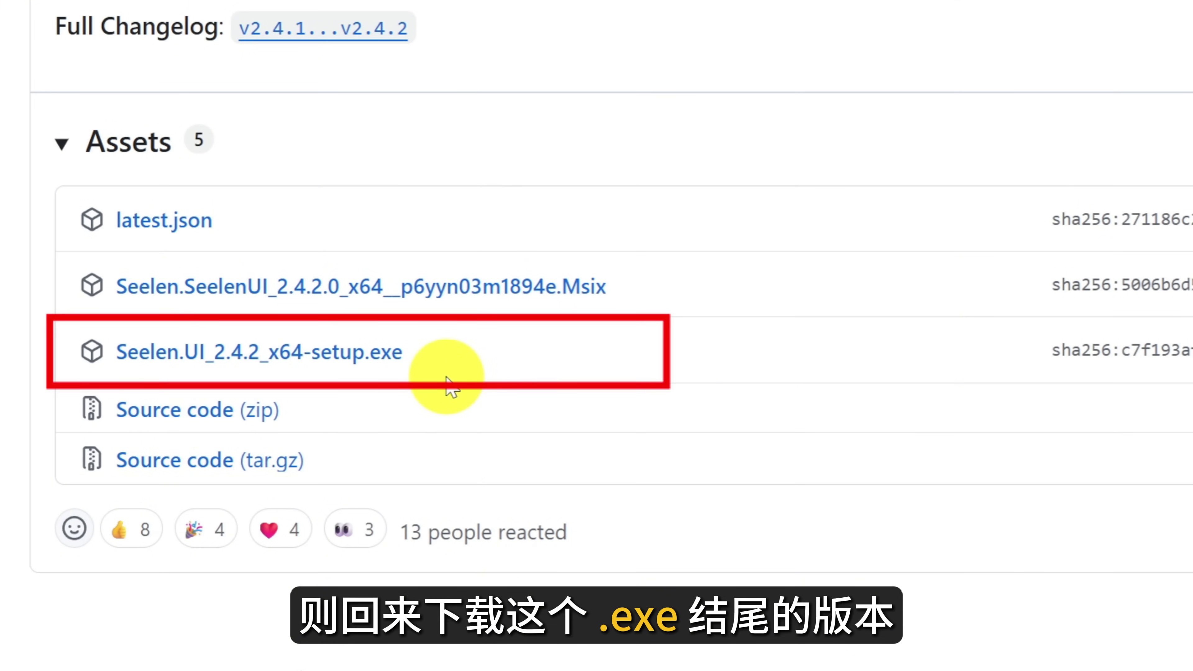
pyautogui.click(555, 290)
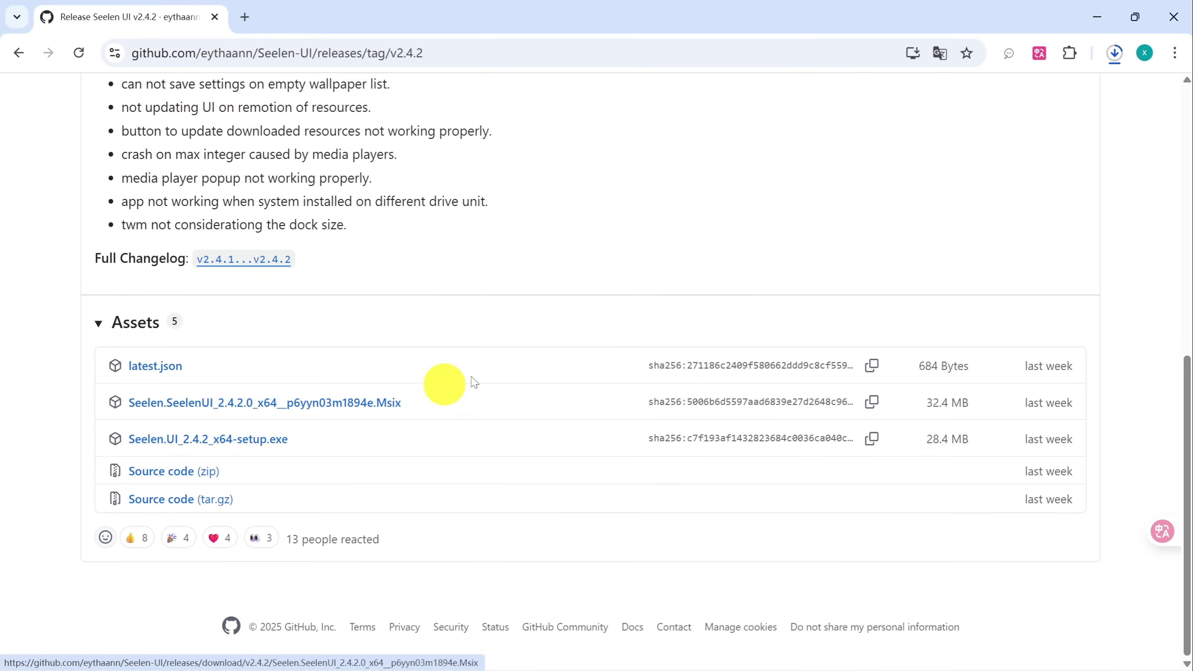
# Step: Show the downloaded Msix package in its folder and close the browser
pyautogui.click(1116, 55)
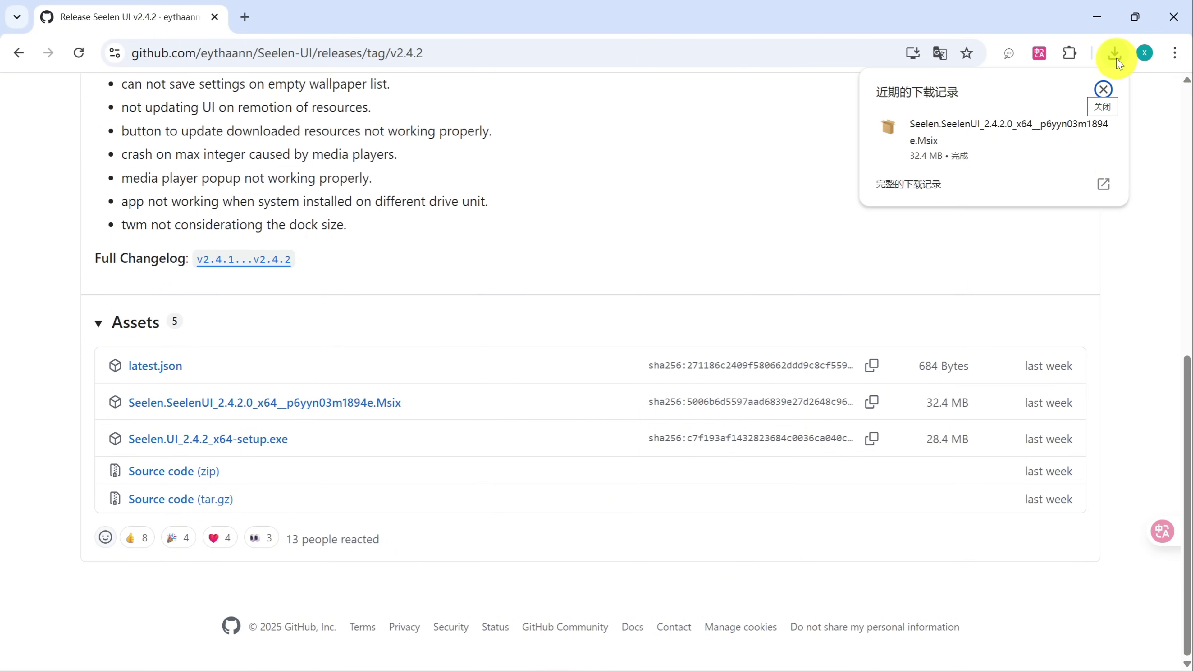
pyautogui.click(1067, 128)
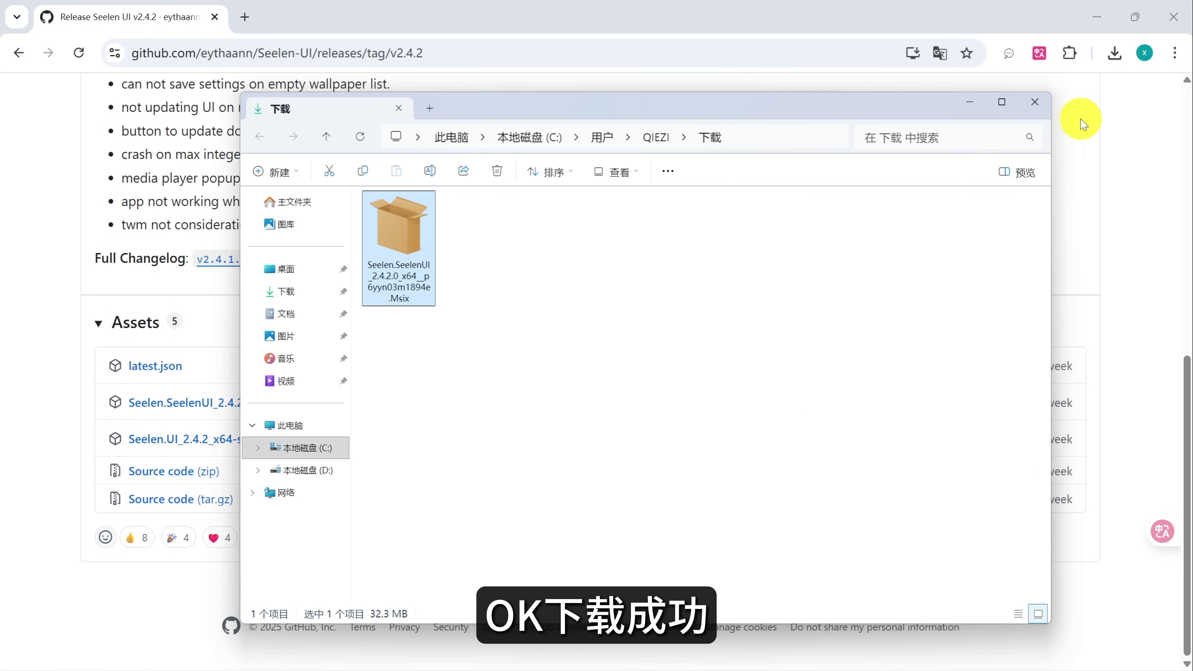
pyautogui.click(1173, 21)
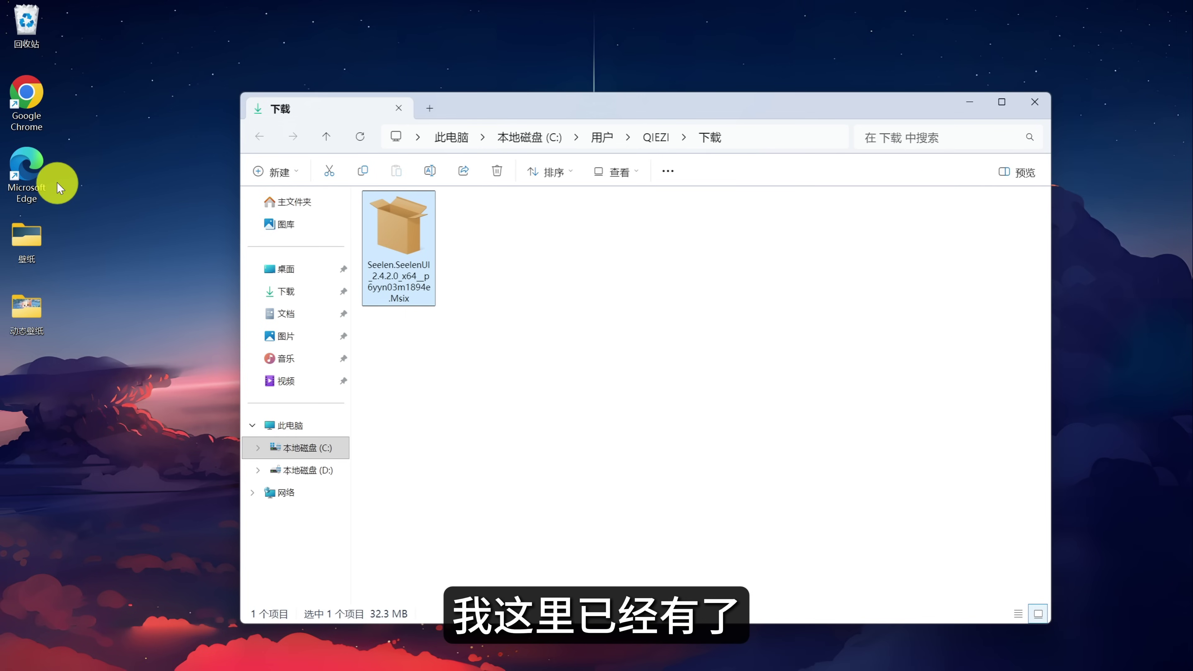
# Step: Run the downloaded Seelen UI Msix package, continue past the SmartScreen warning and install the application
pyautogui.doubleClick(408, 277)
pyautogui.click(1036, 105)
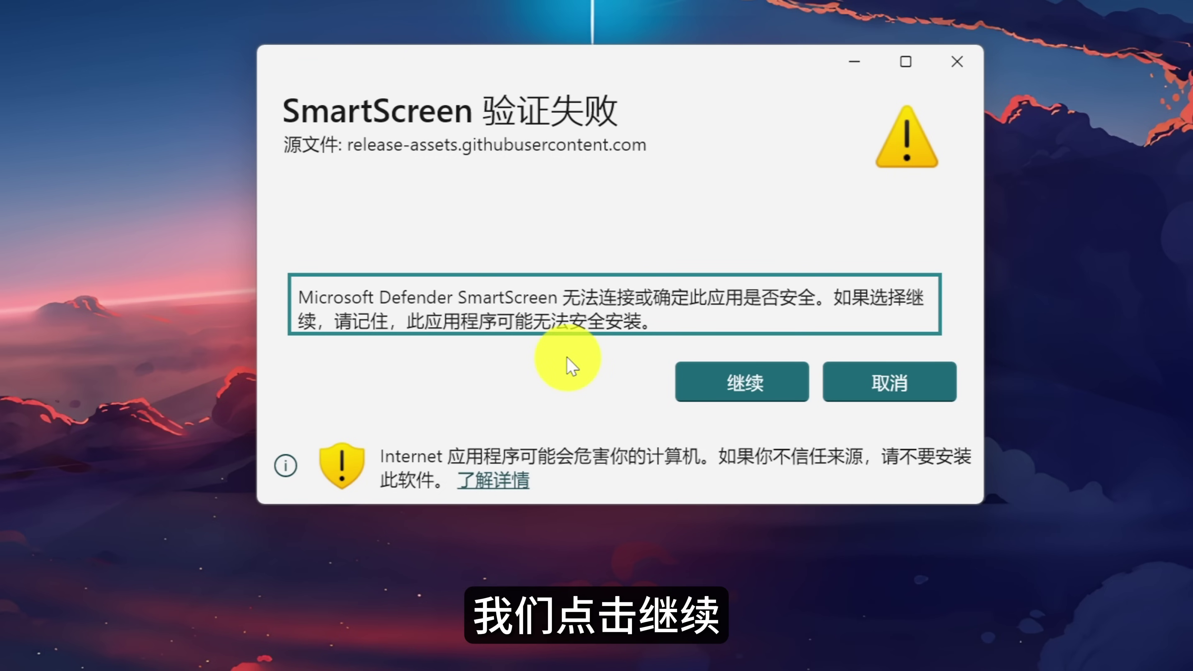
pyautogui.click(740, 394)
pyautogui.click(745, 506)
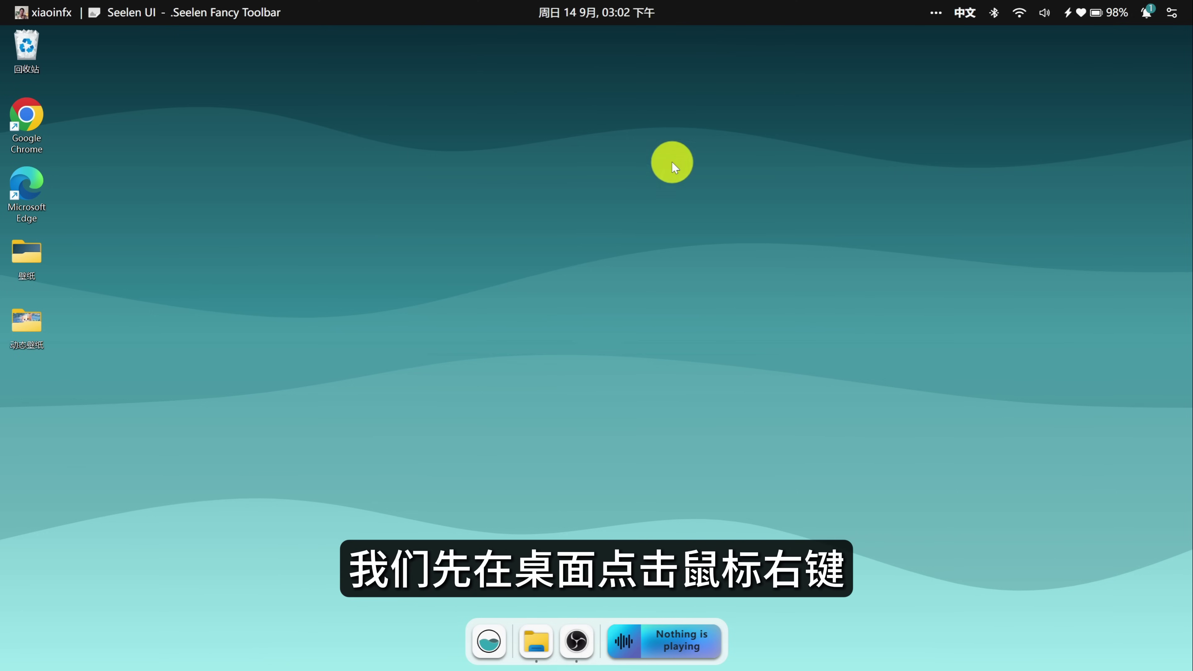
# Step: Turn off the display of desktop icons
pyautogui.rightClick(213, 238)
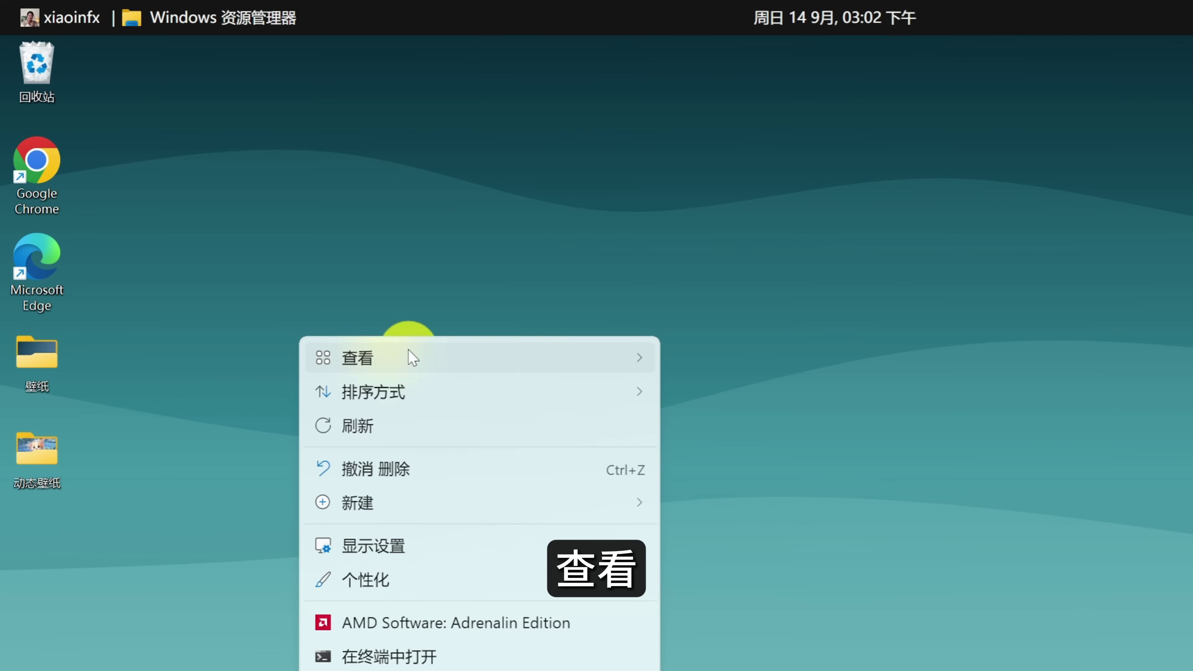
pyautogui.moveTo(376, 260)
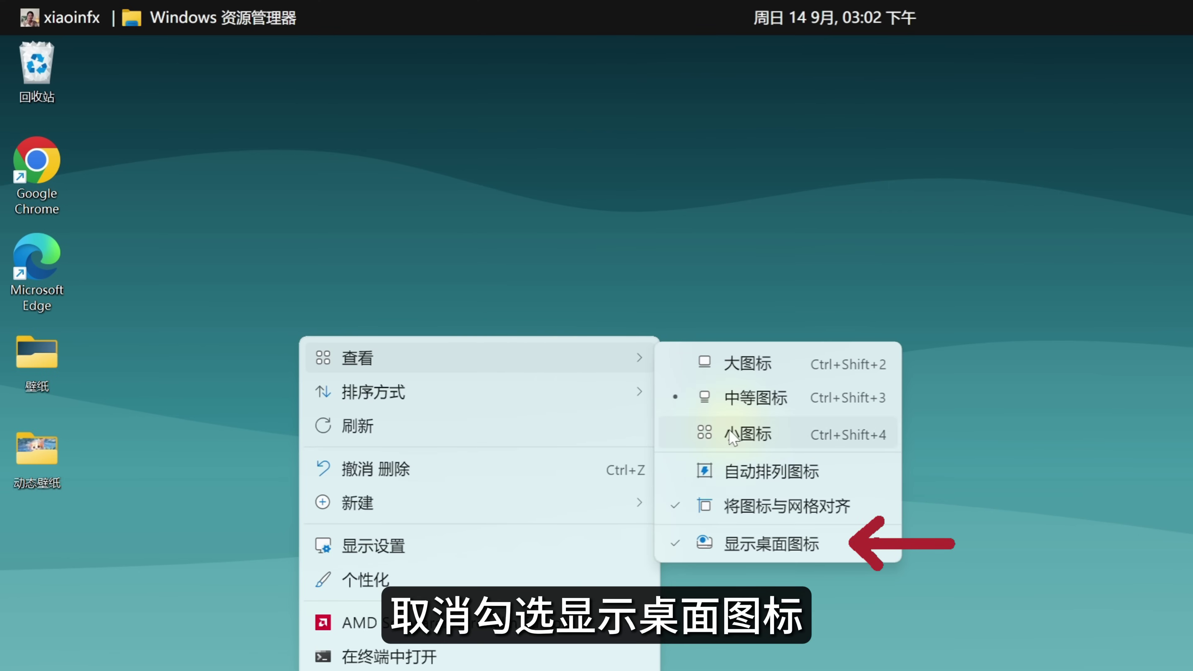
pyautogui.click(770, 545)
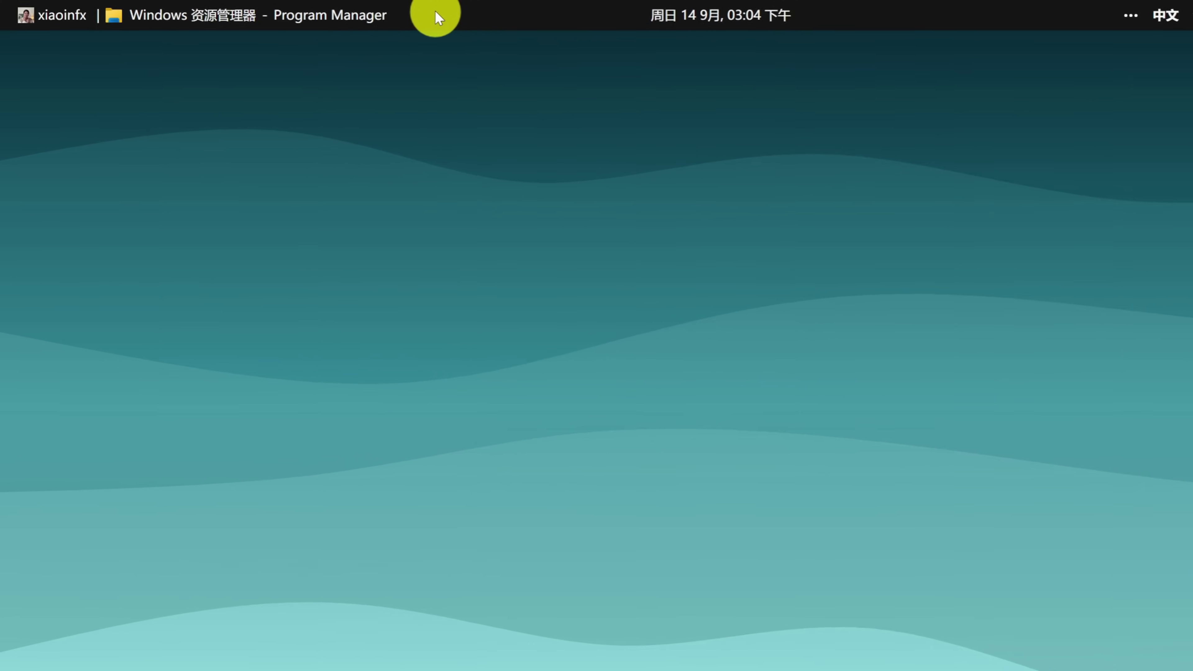
# Step: Turn off the bluetooth, focused-app and focused-app-title modules of the toolbar
pyautogui.rightClick(540, 15)
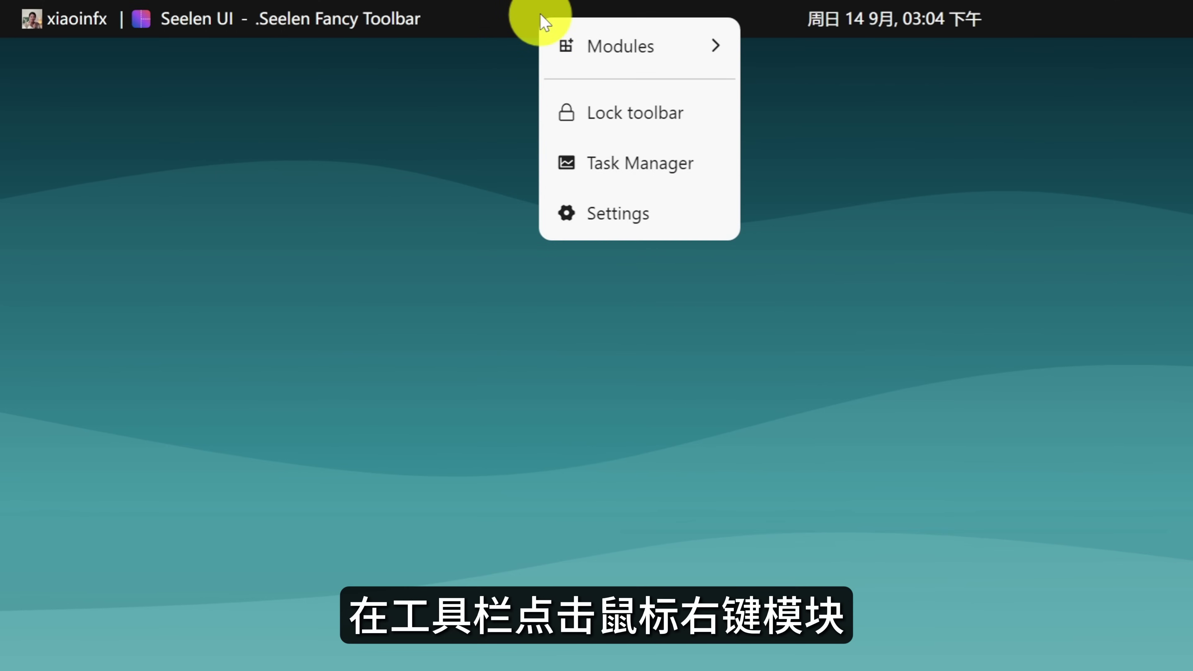
pyautogui.moveTo(639, 45)
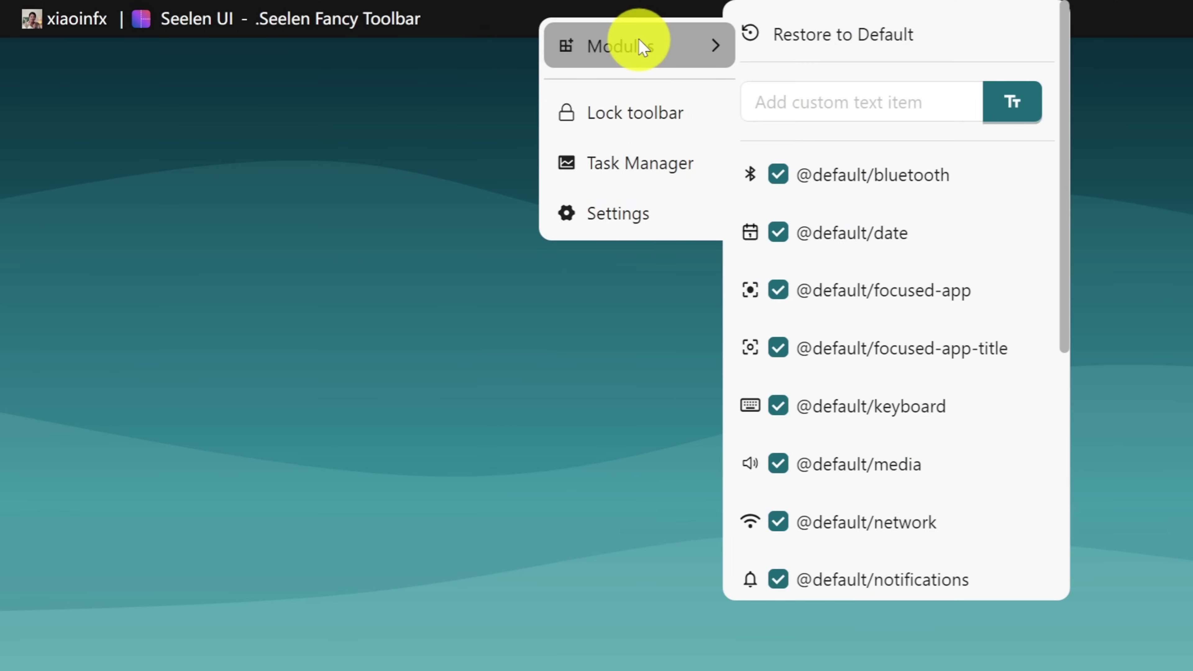
pyautogui.click(777, 175)
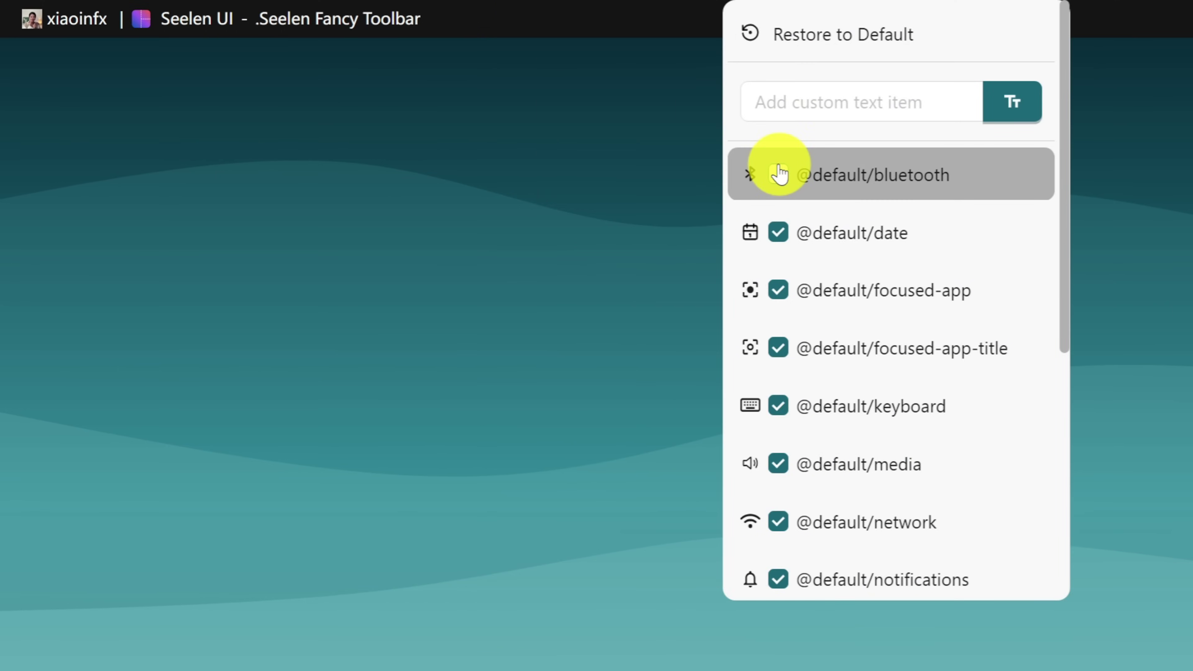
pyautogui.click(778, 290)
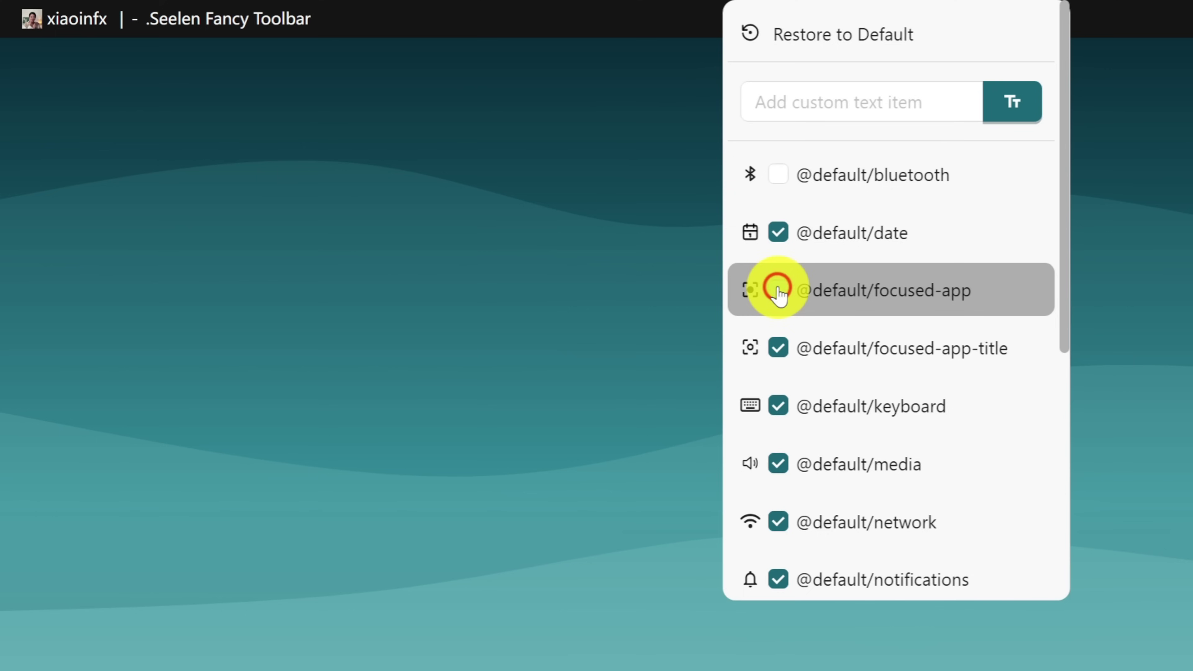
pyautogui.click(778, 348)
pyautogui.scroll(-7, 893, 453)
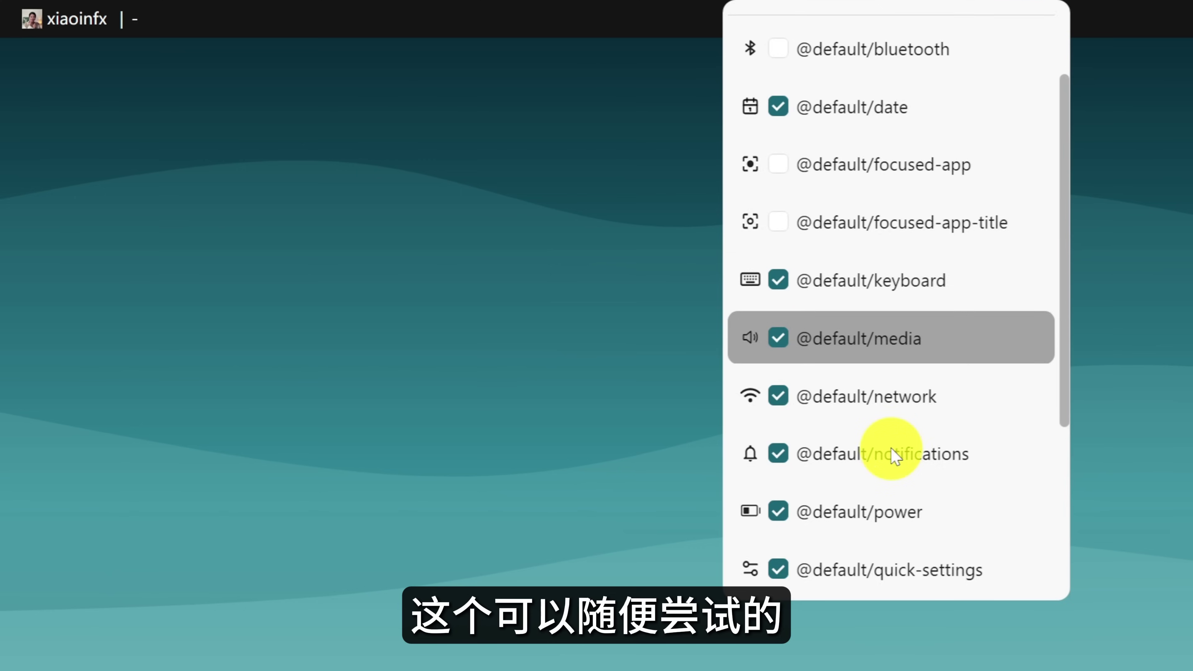
# Step: Restore the toolbar modules to their default set
pyautogui.scroll(3, 894, 456)
pyautogui.scroll(4, 895, 456)
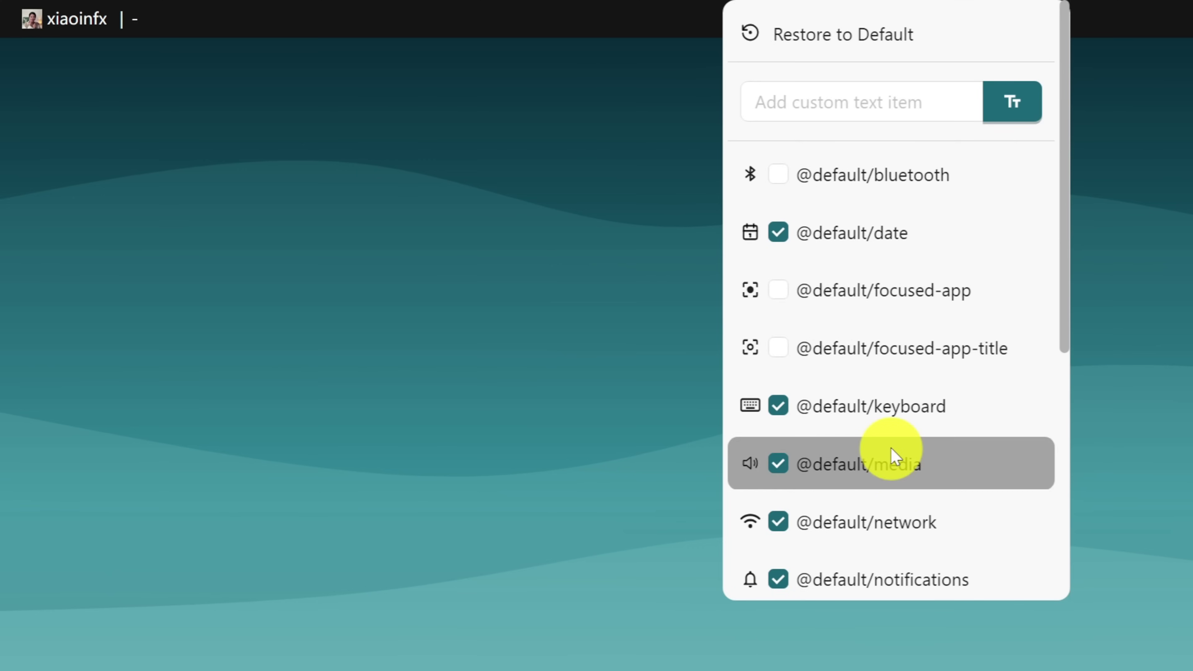
pyautogui.click(891, 33)
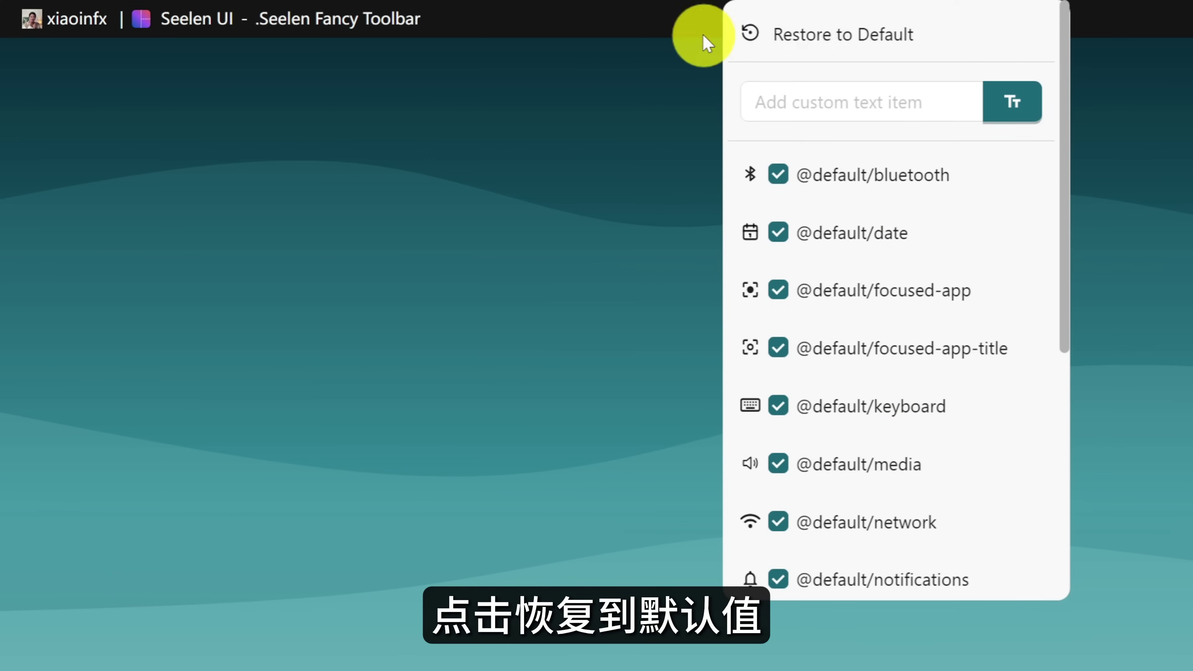
pyautogui.click(386, 45)
# Step: Disable the toolbar's bluetooth, focused-app, focused-app-title and quick-settings modules
pyautogui.rightClick(488, 27)
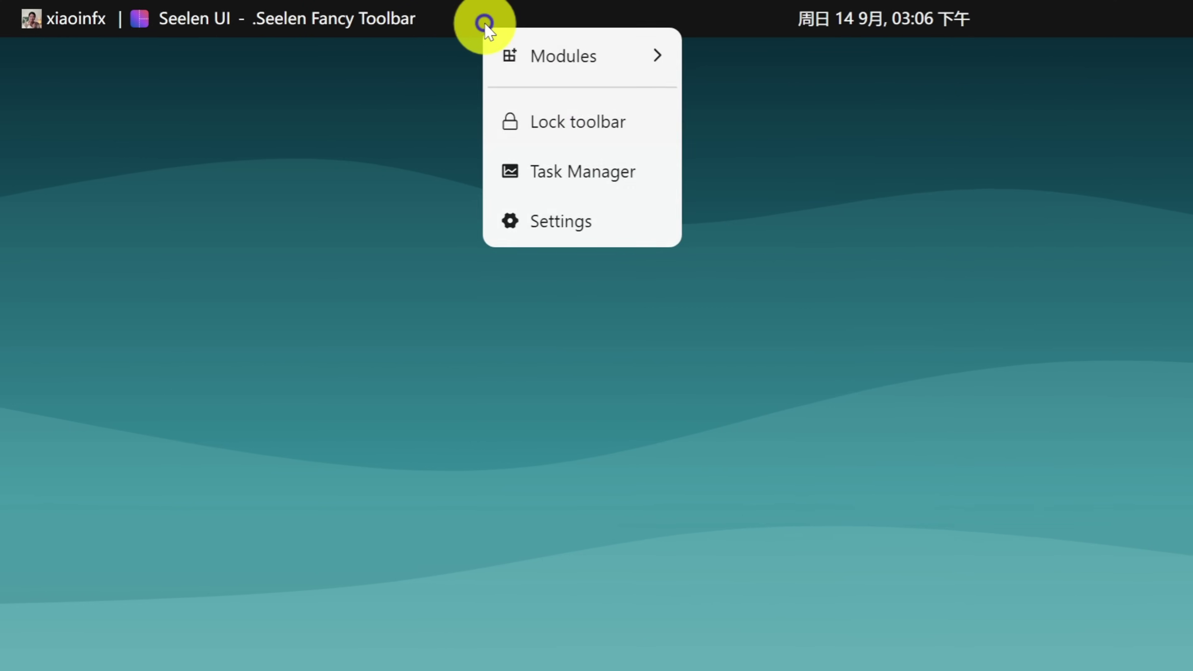
pyautogui.click(578, 57)
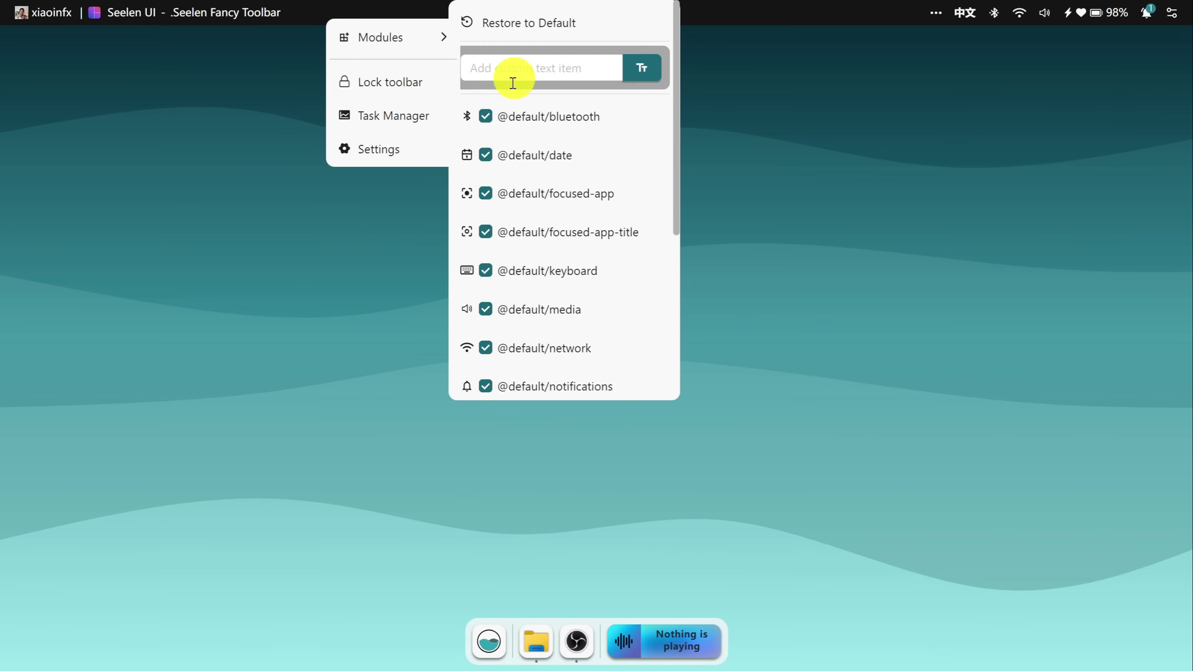
pyautogui.click(487, 116)
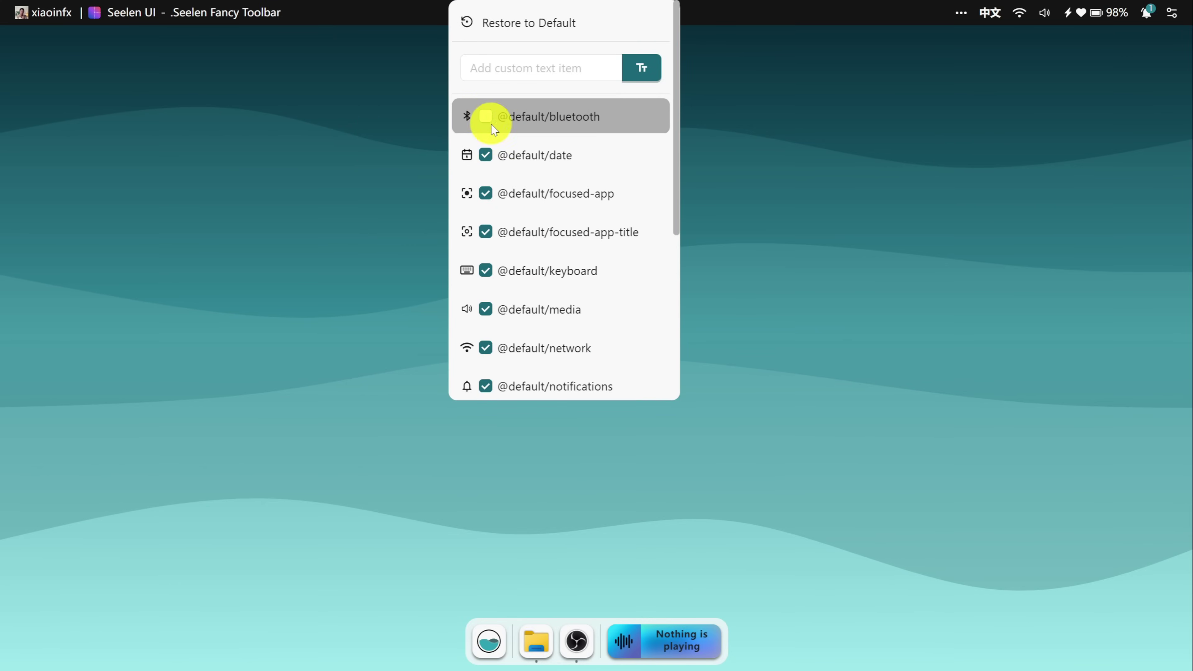
pyautogui.click(486, 193)
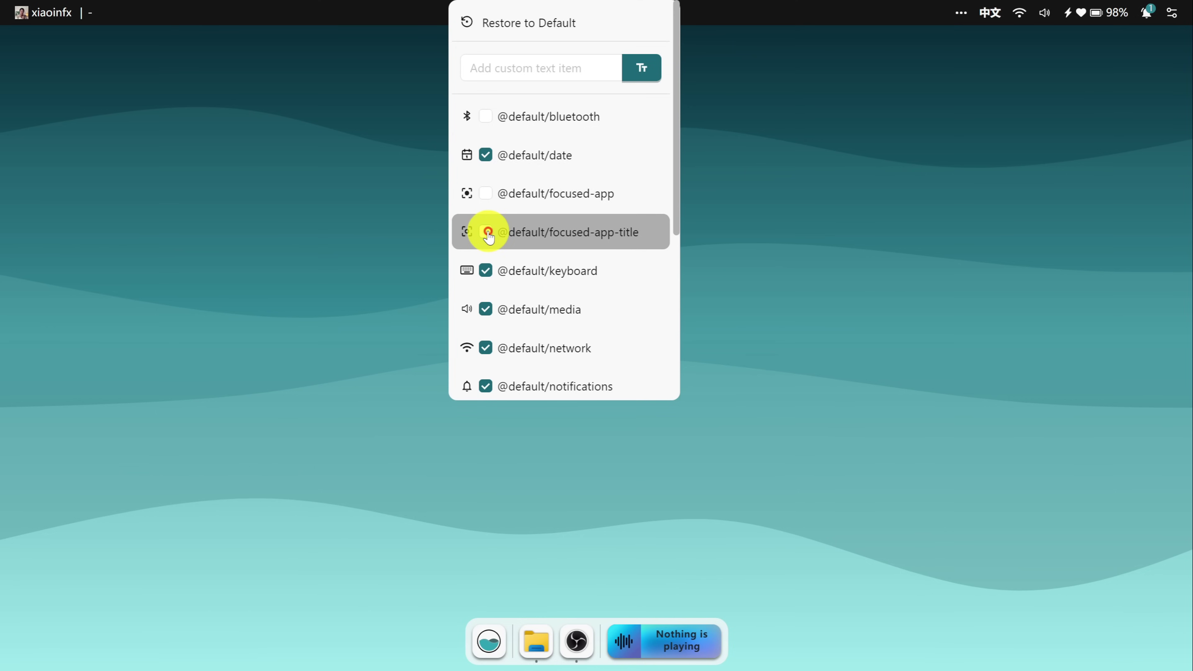
pyautogui.scroll(-3, 487, 234)
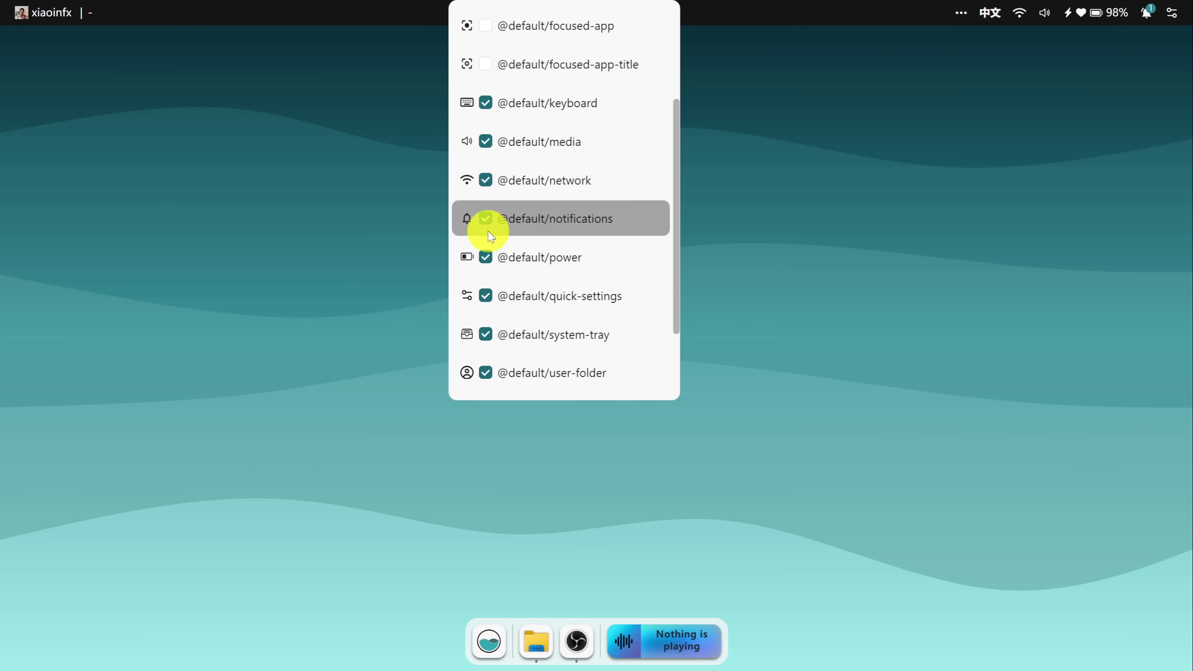
pyautogui.click(486, 296)
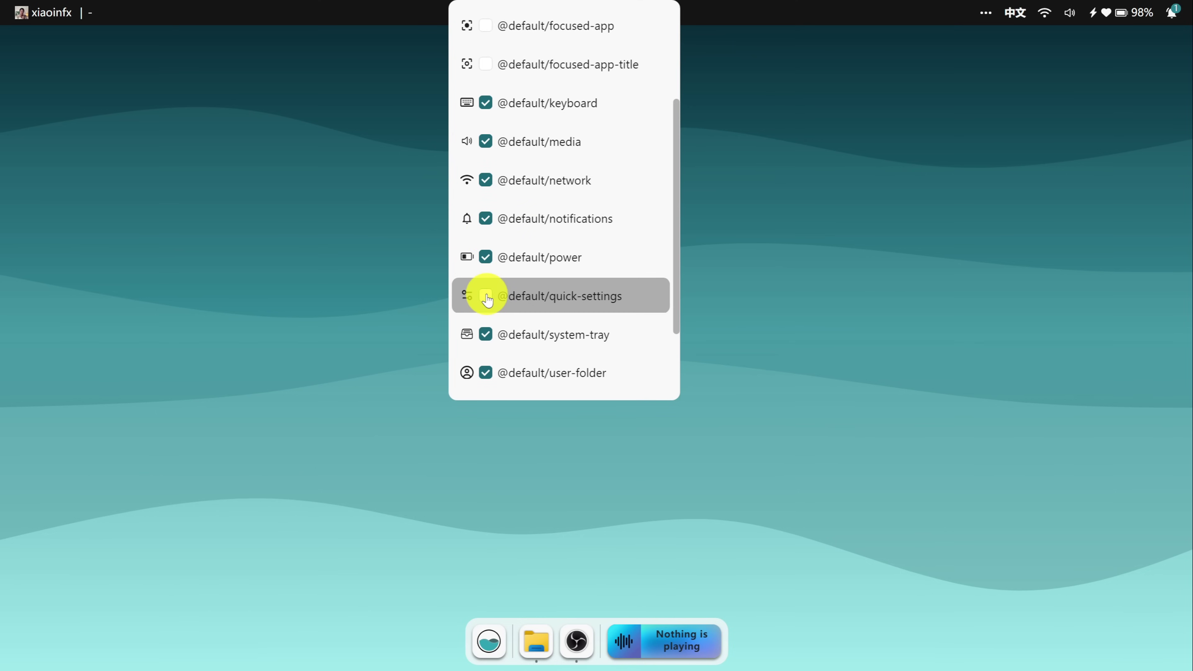
pyautogui.click(405, 215)
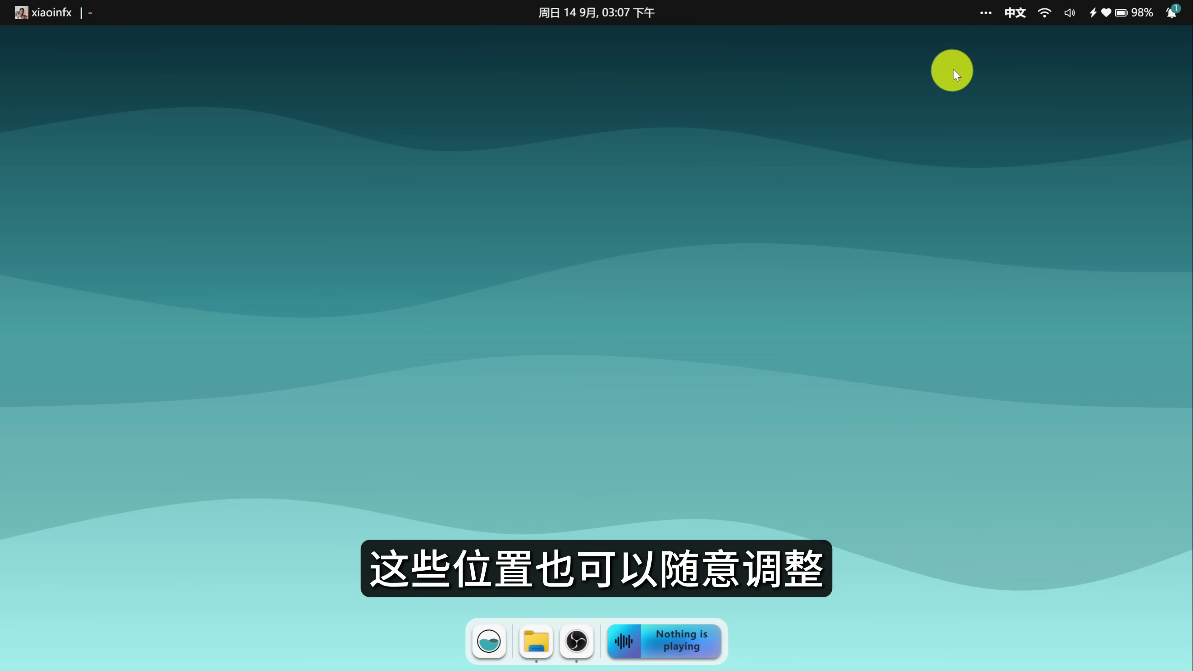
# Step: Move the three-dot system tray module to the toolbar's far right end and remove the leftover dash and vertical separator modules
pyautogui.moveTo(985, 12); pyautogui.dragTo(1180, 26)
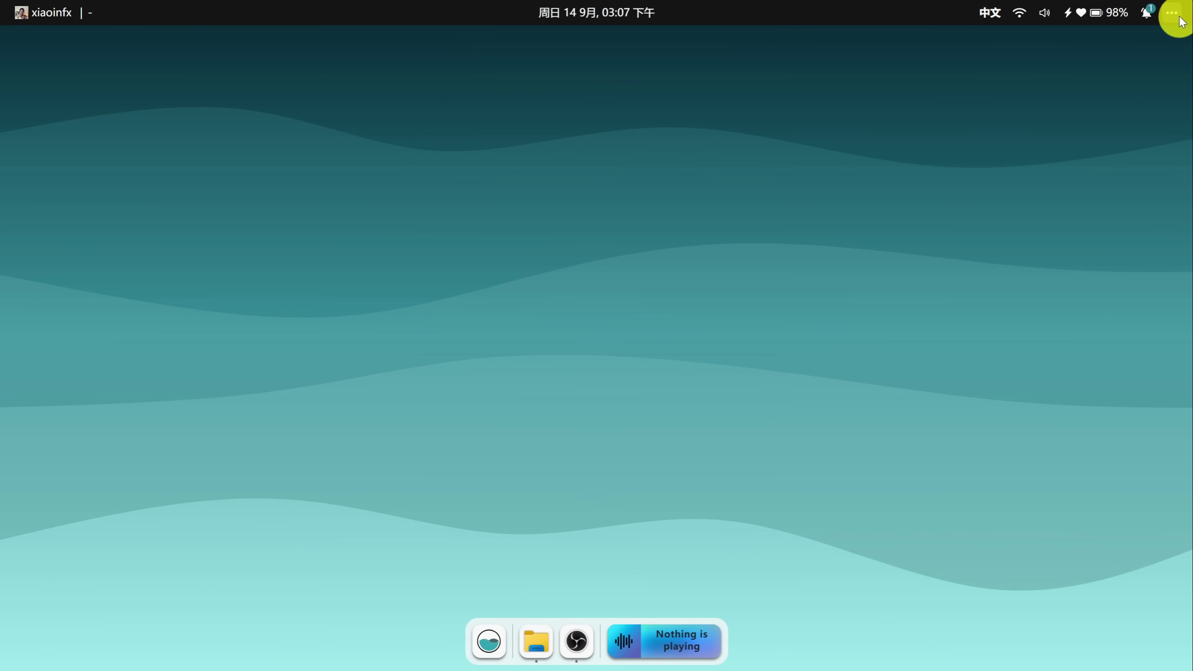
pyautogui.rightClick(90, 12)
pyautogui.click(152, 37)
pyautogui.rightClick(83, 13)
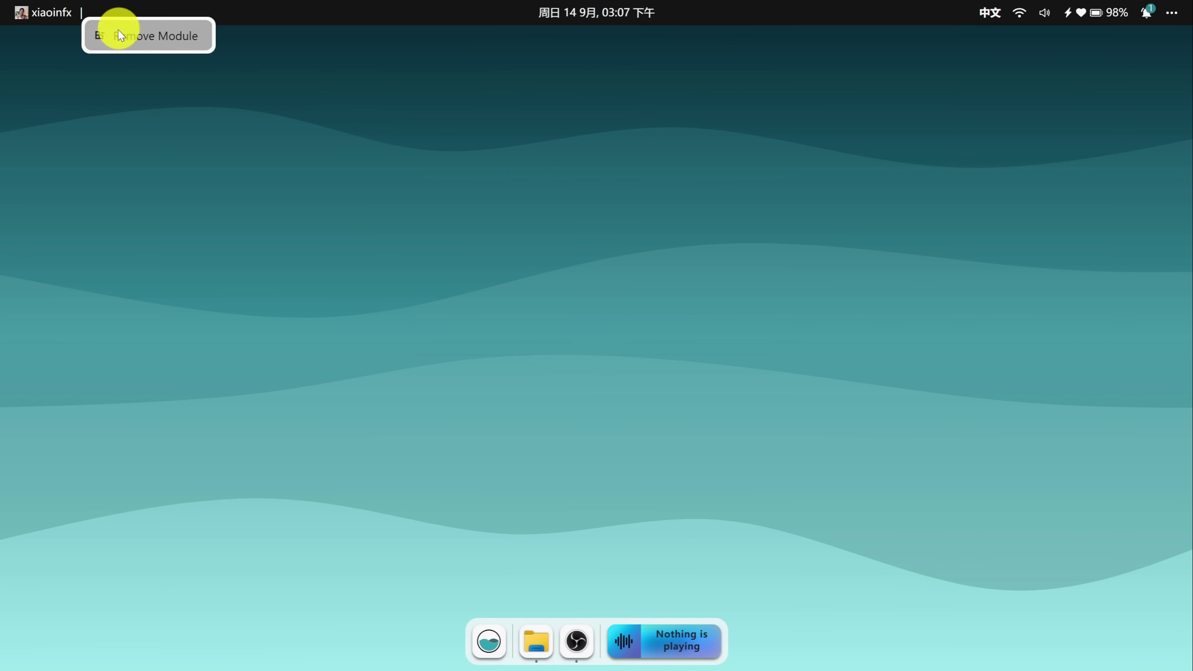
pyautogui.click(133, 37)
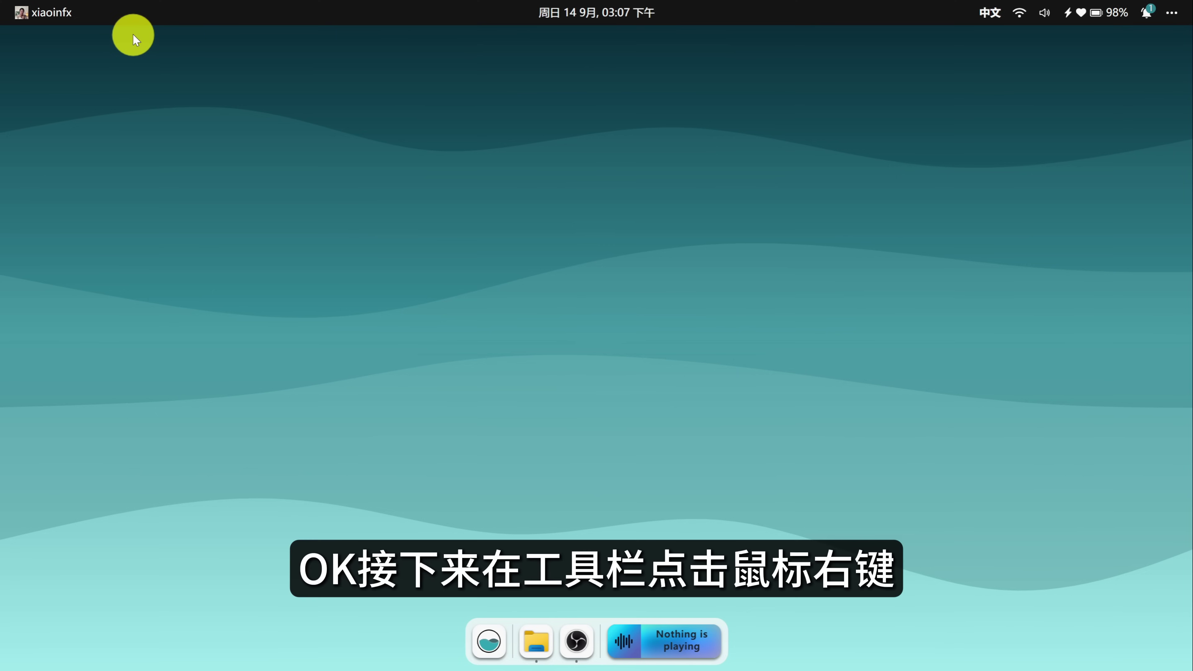
# Step: Set the language in Seelen UI's general settings to 中文 (简体) and save the change
pyautogui.rightClick(233, 13)
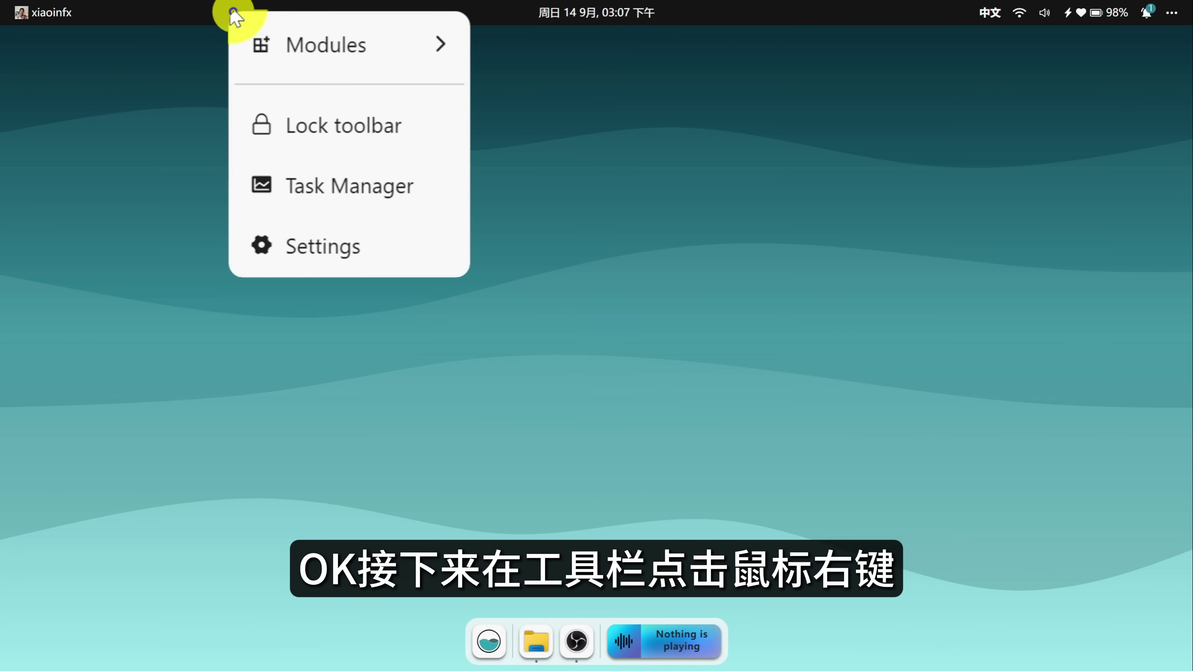
pyautogui.click(329, 247)
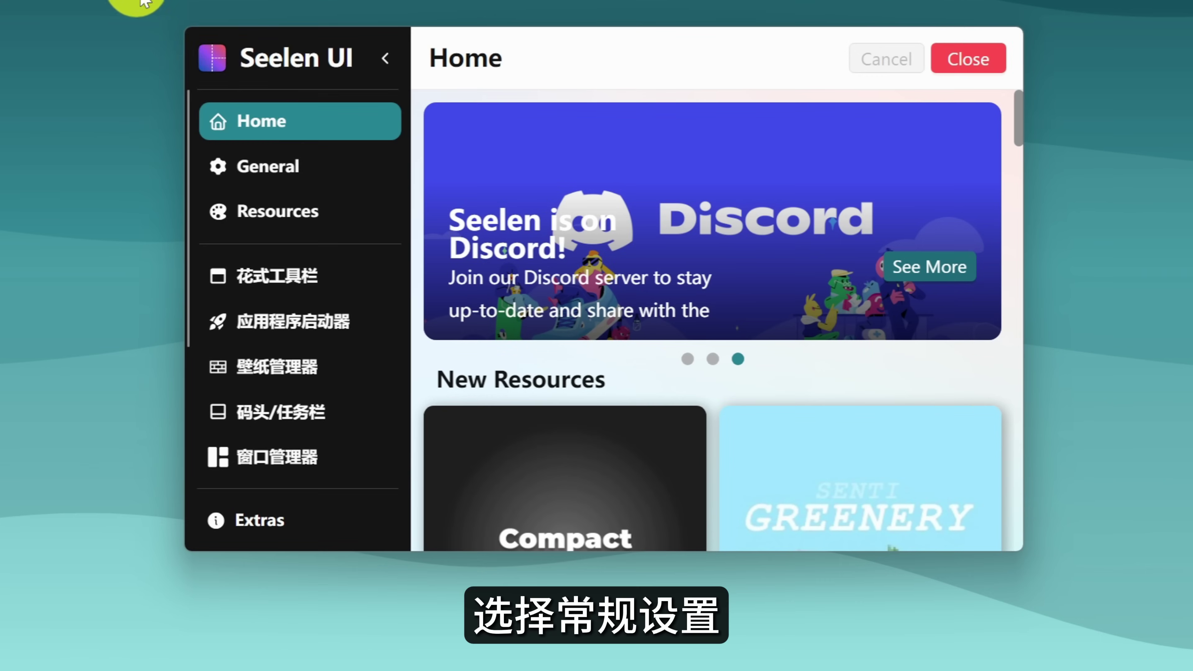
pyautogui.click(358, 249)
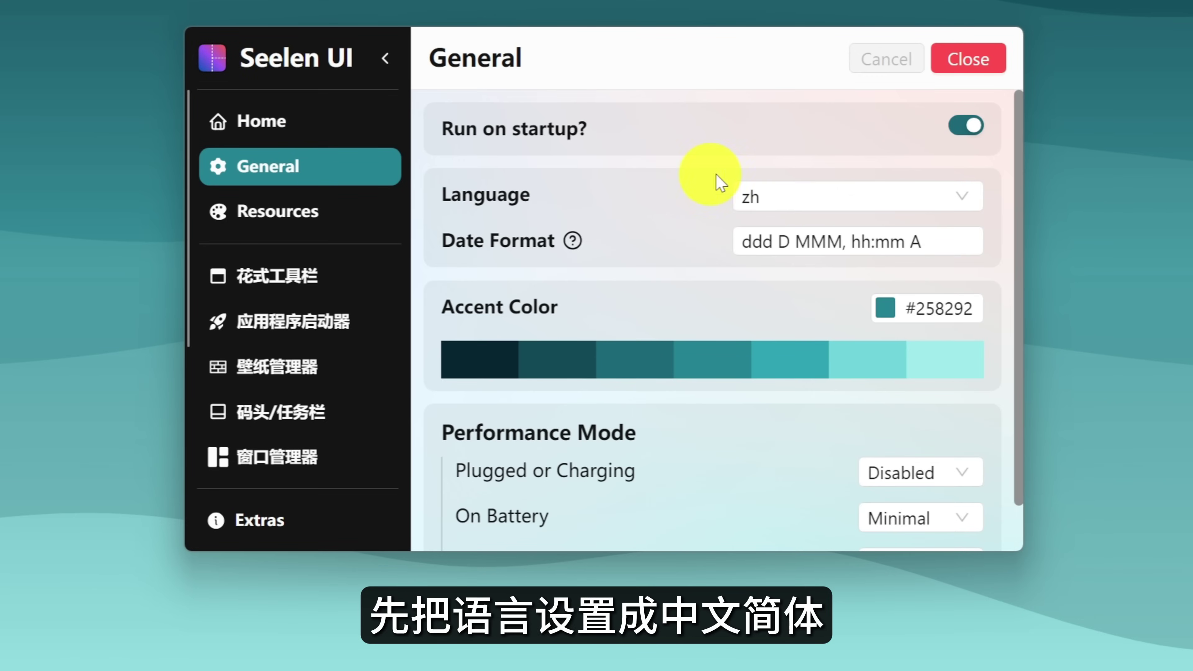
pyautogui.click(840, 200)
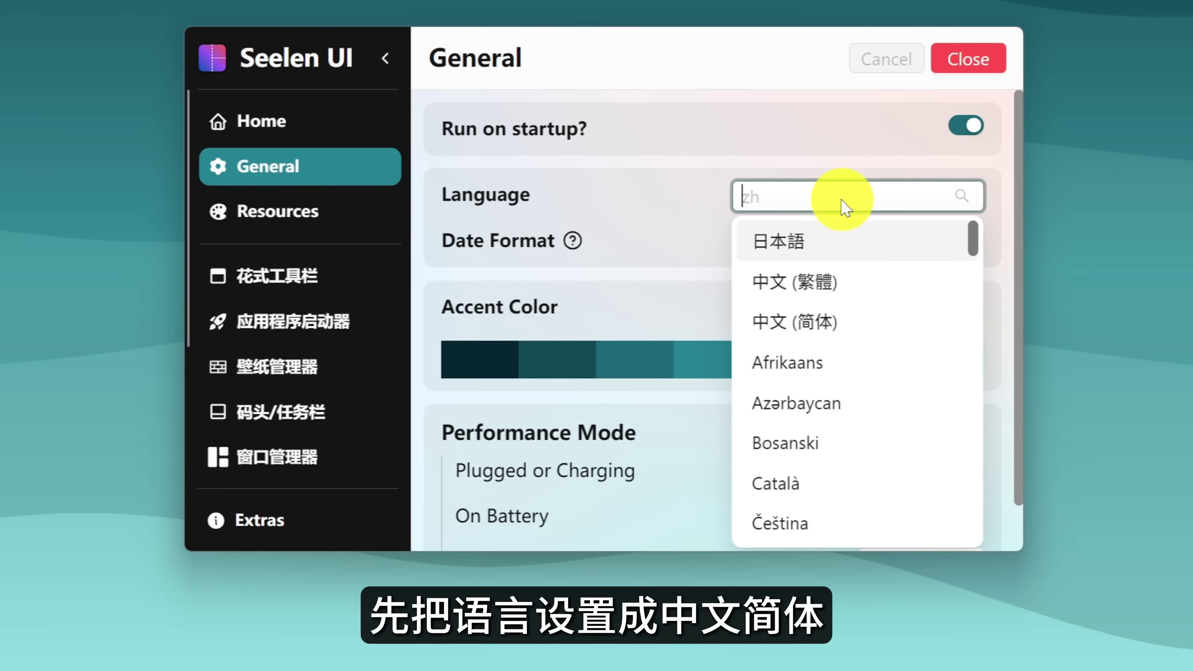
pyautogui.click(843, 320)
pyautogui.click(976, 63)
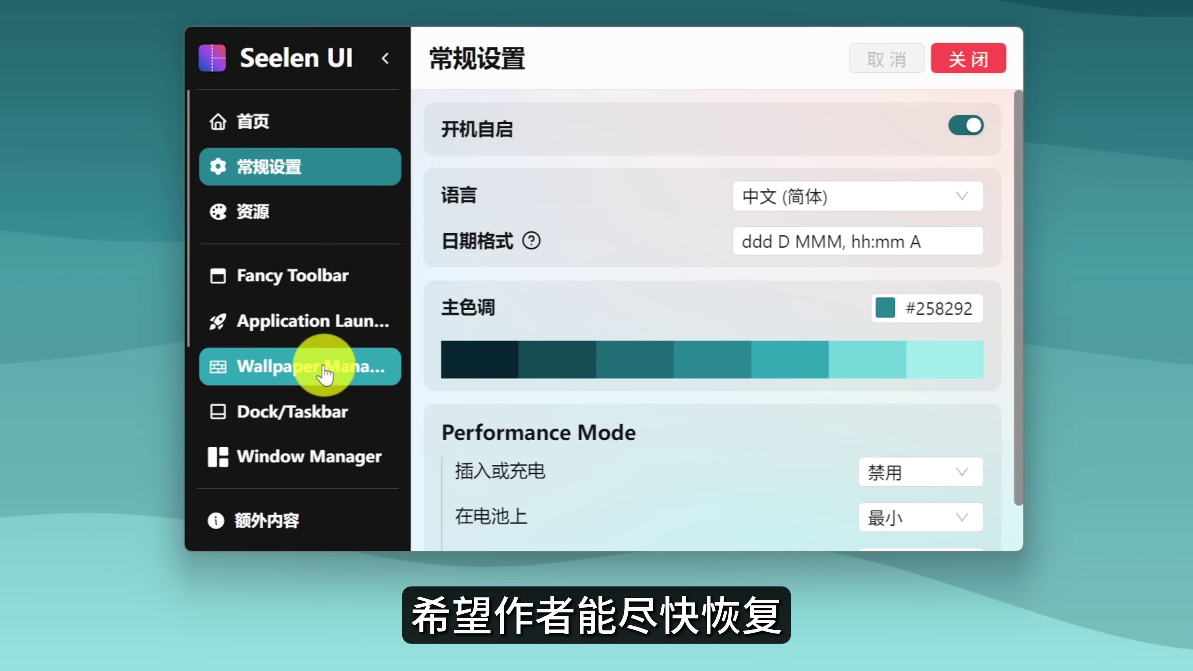
# Step: Look through the Fancy Toolbar, Application Launcher and Wallpaper Manager settings
pyautogui.click(295, 278)
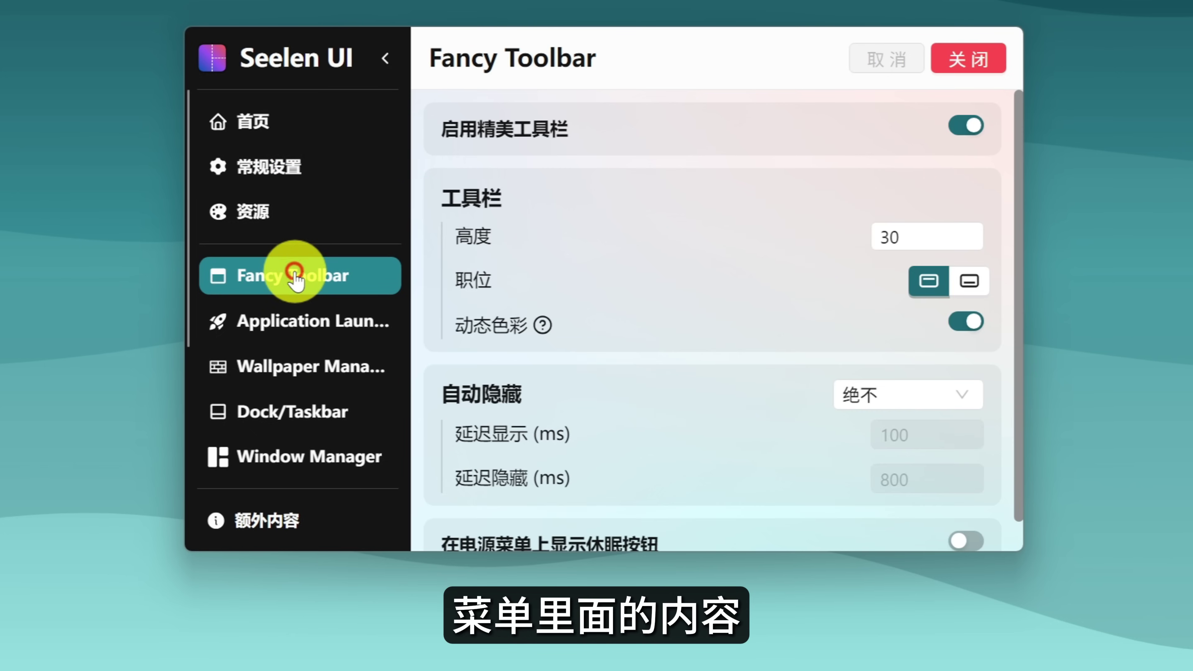
pyautogui.click(299, 324)
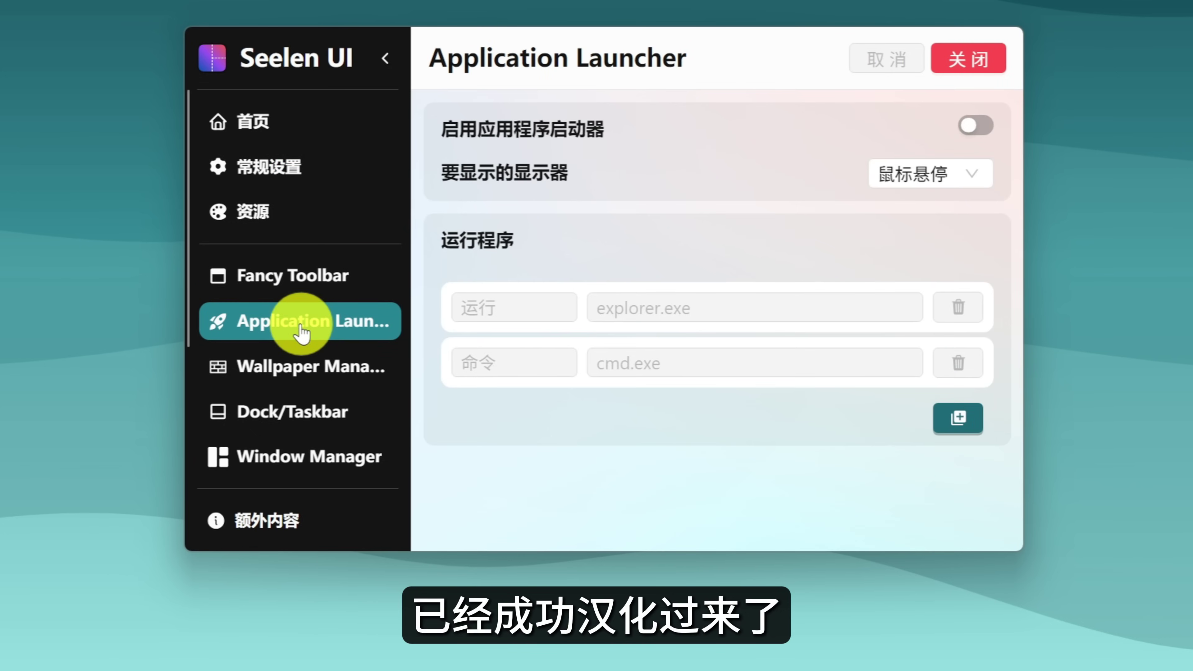
pyautogui.click(300, 381)
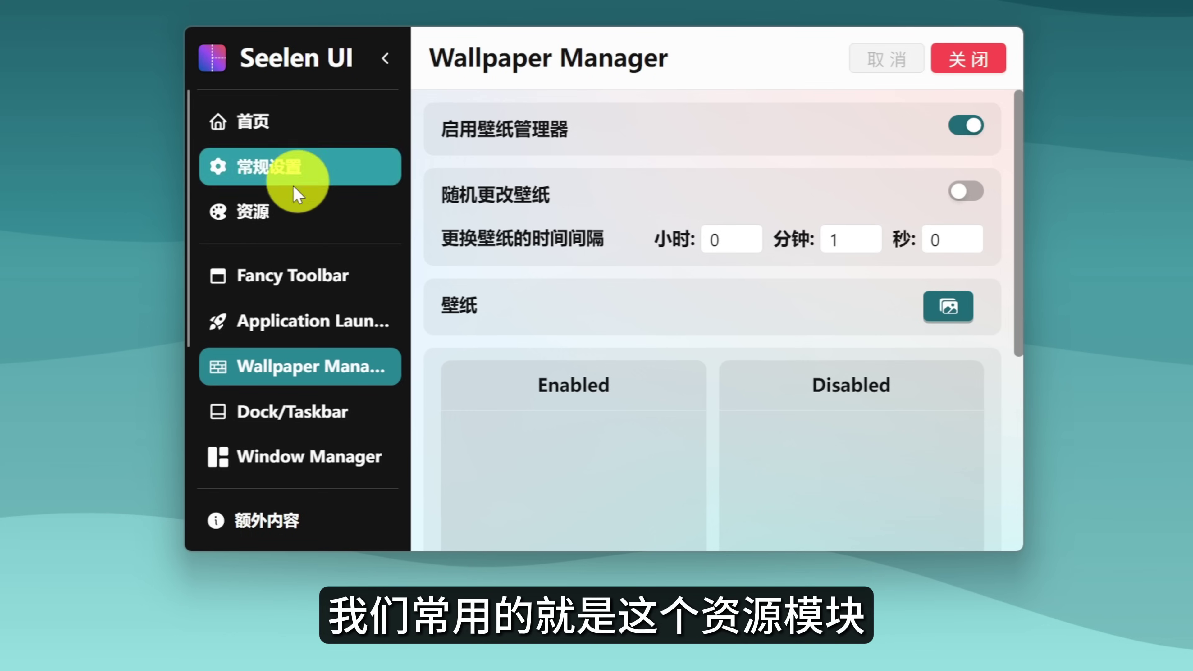
# Step: Enable the Bubbles theme in the resource themes and save the change
pyautogui.click(381, 297)
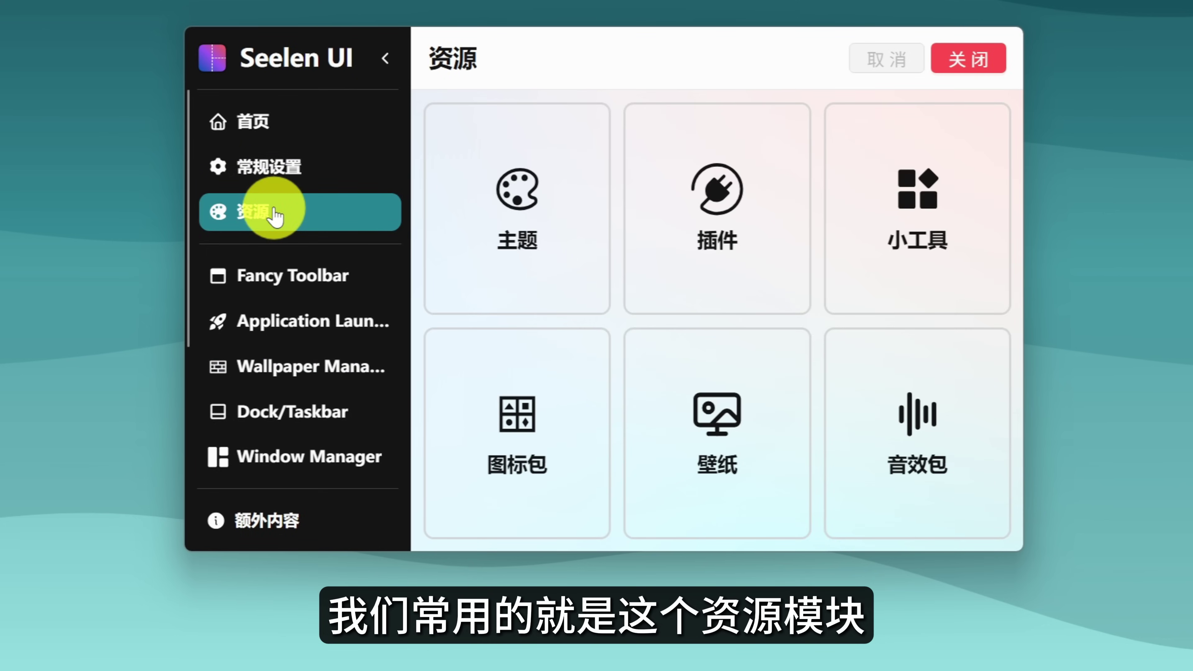
pyautogui.click(486, 200)
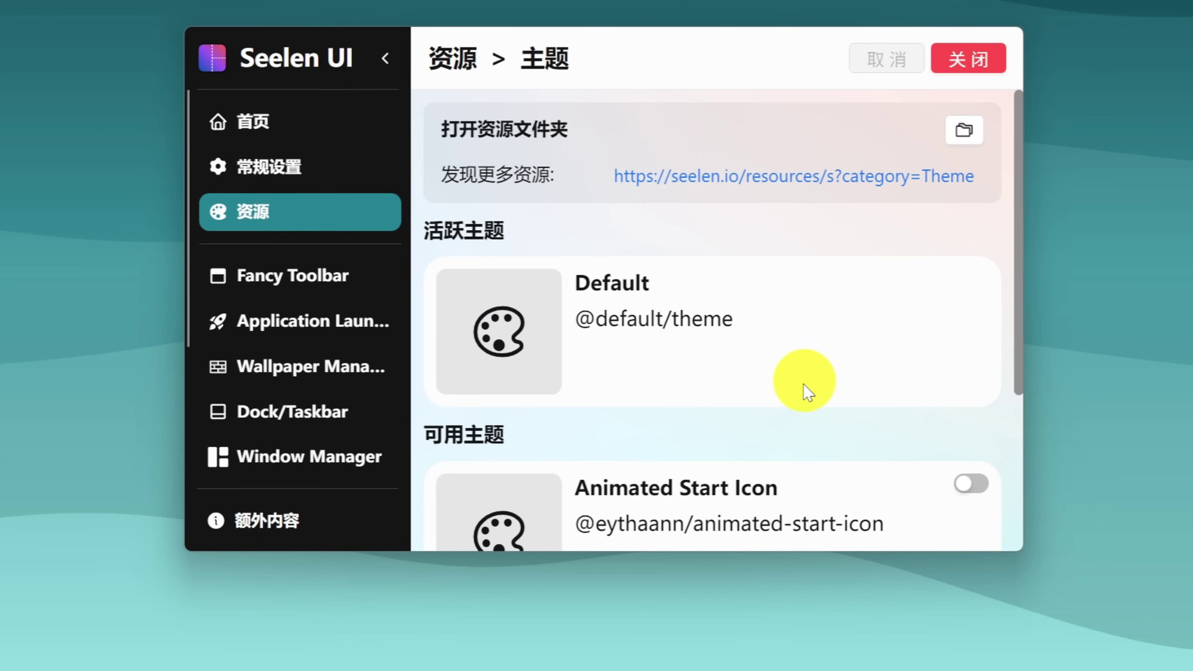
pyautogui.scroll(-5, 777, 383)
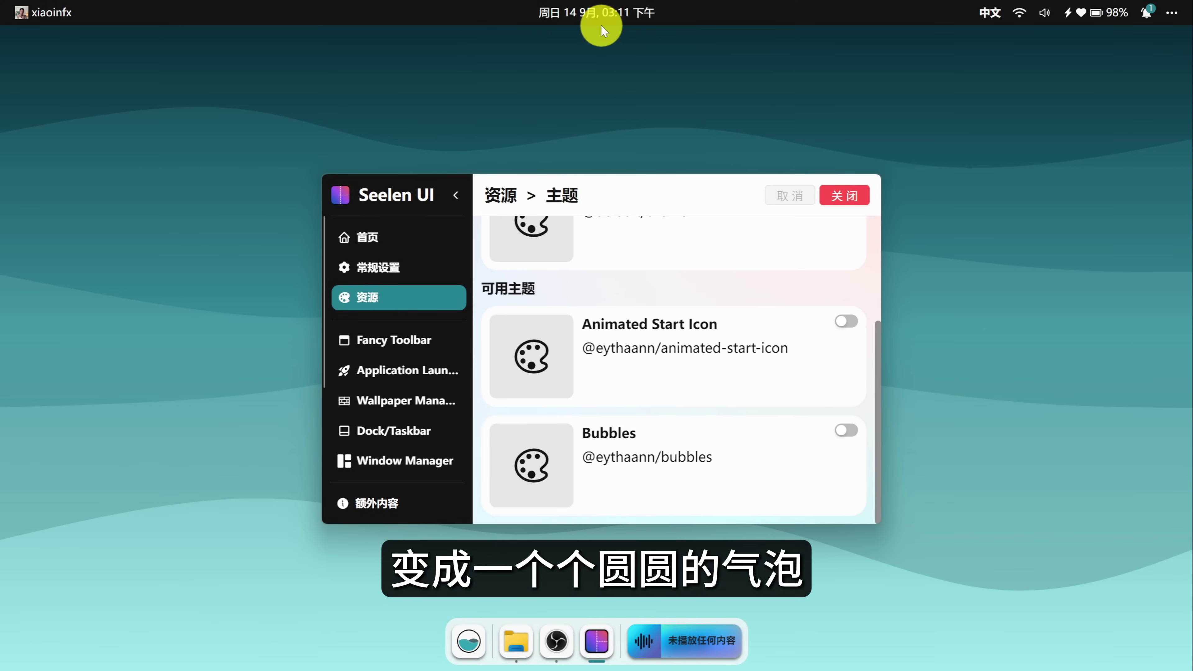
pyautogui.click(843, 431)
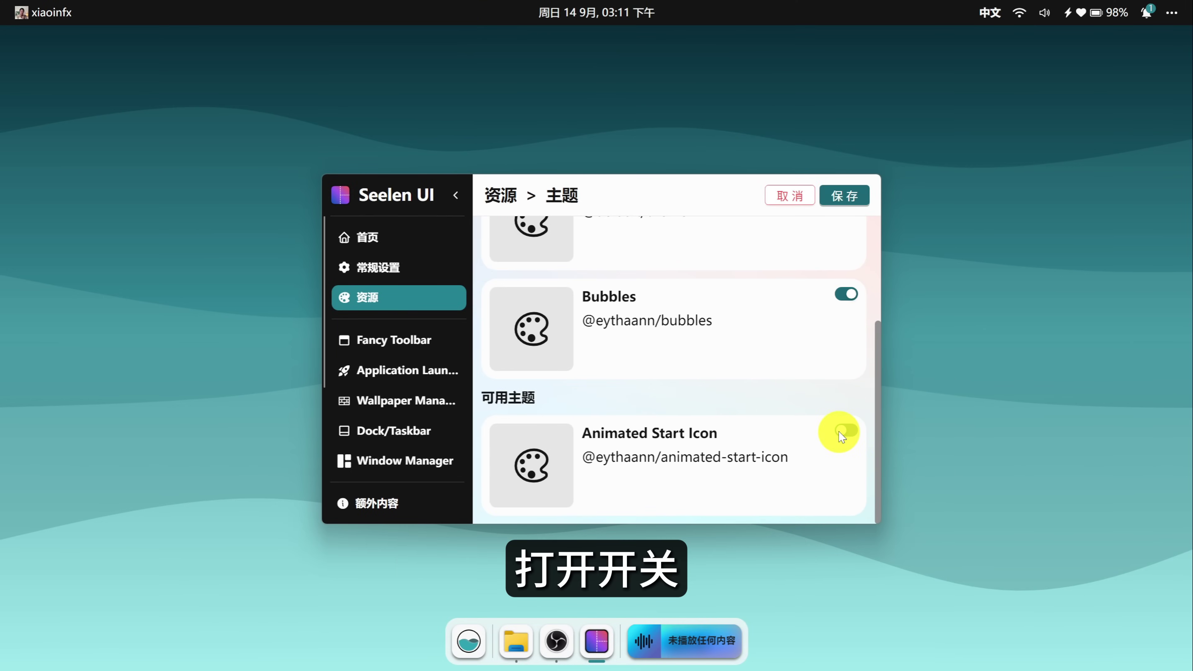
pyautogui.click(842, 198)
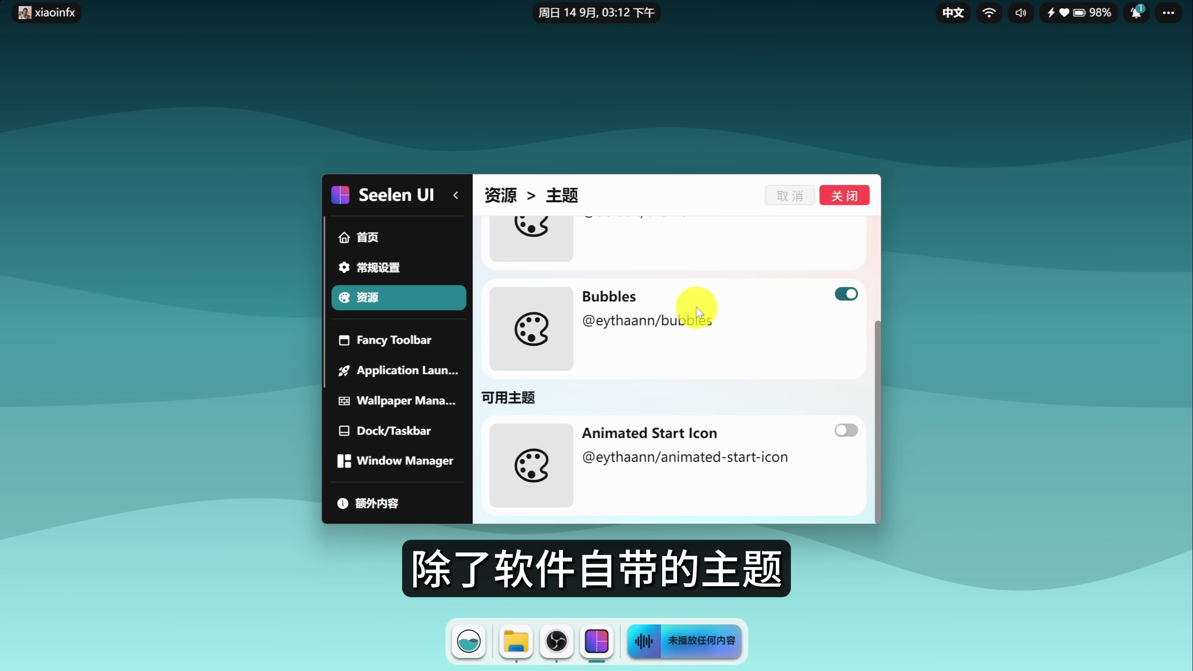
# Step: Open the seelen.io theme catalogue from the theme resources and bring up the Media Player Customization page
pyautogui.scroll(3, 696, 310)
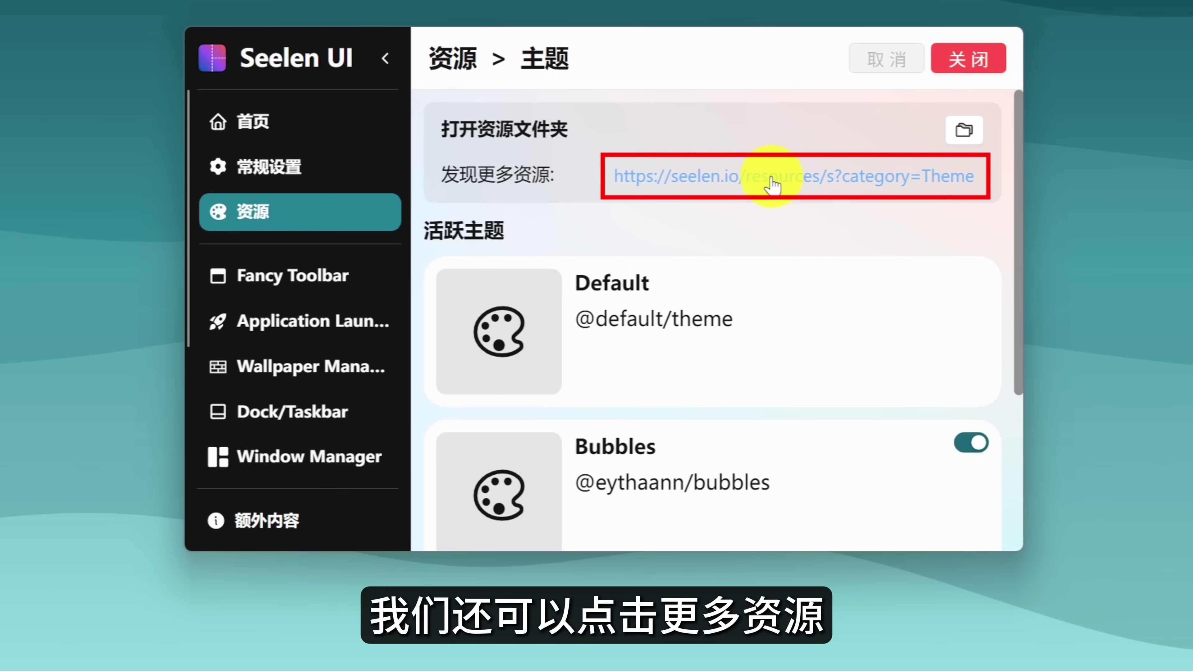
pyautogui.click(710, 275)
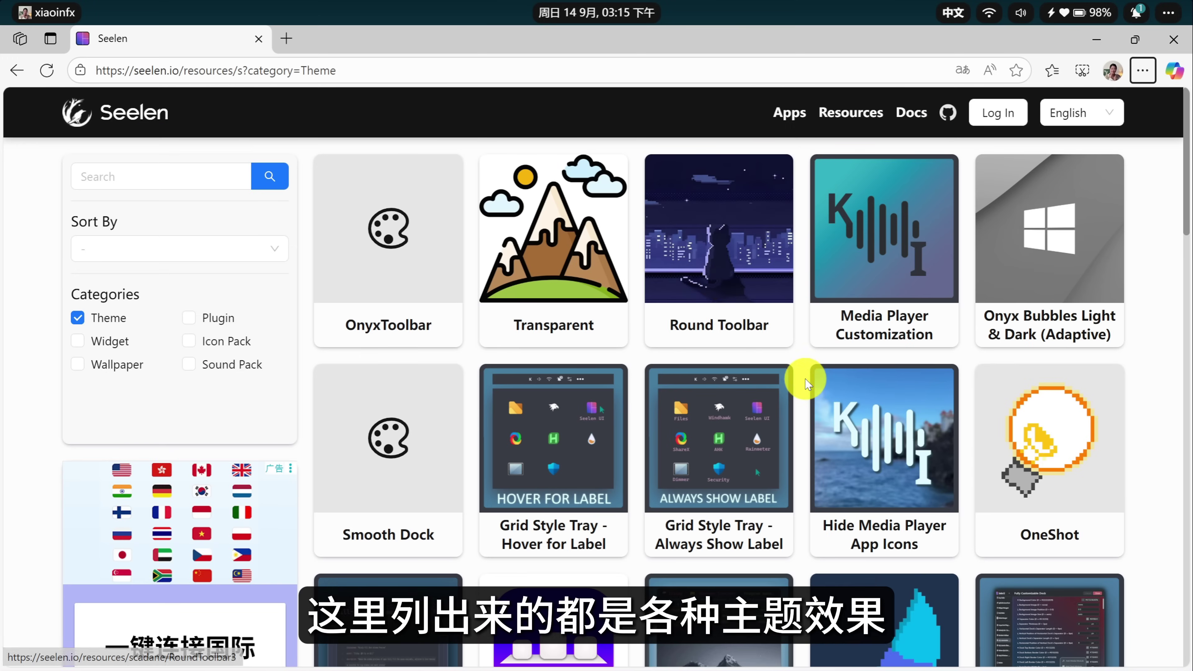
pyautogui.scroll(-5, 801, 379)
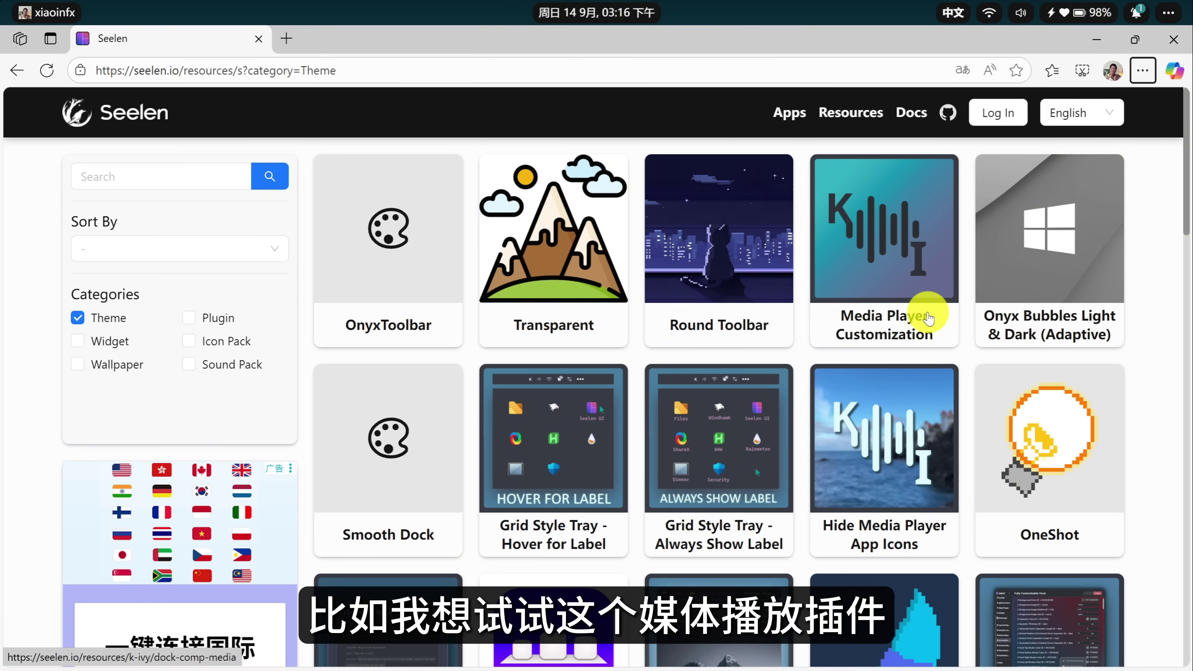
pyautogui.click(870, 253)
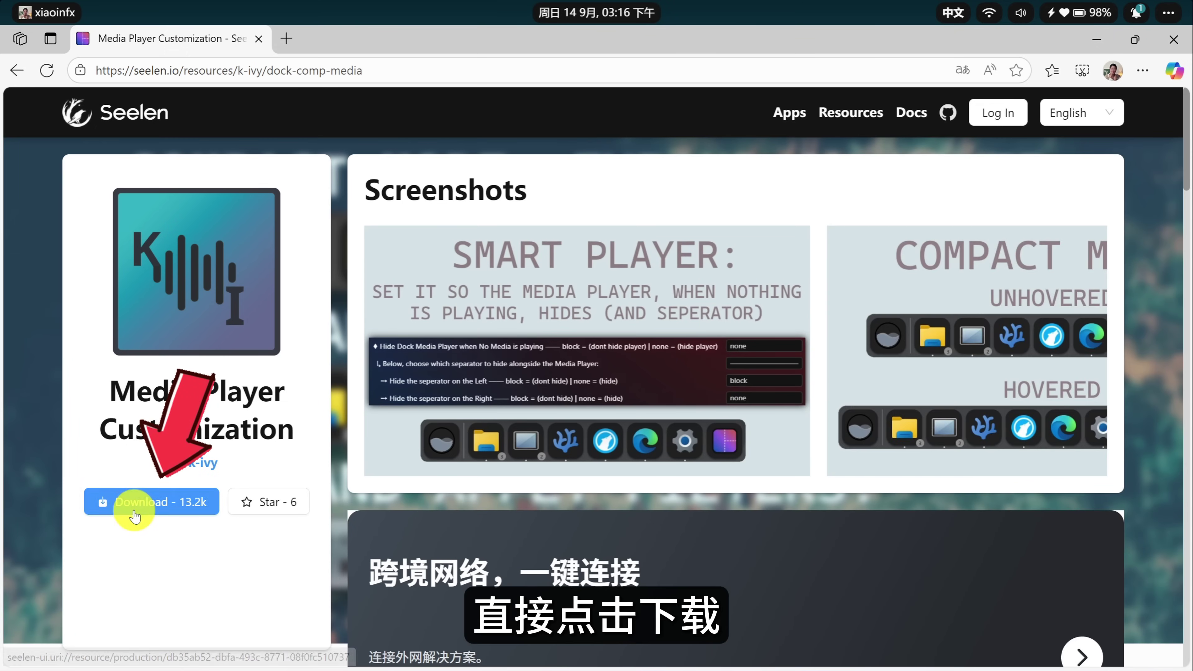
# Step: Download the Media Player Customization theme, always allowing seelen.io to open such links in Seelen UI, and enable it
pyautogui.click(141, 501)
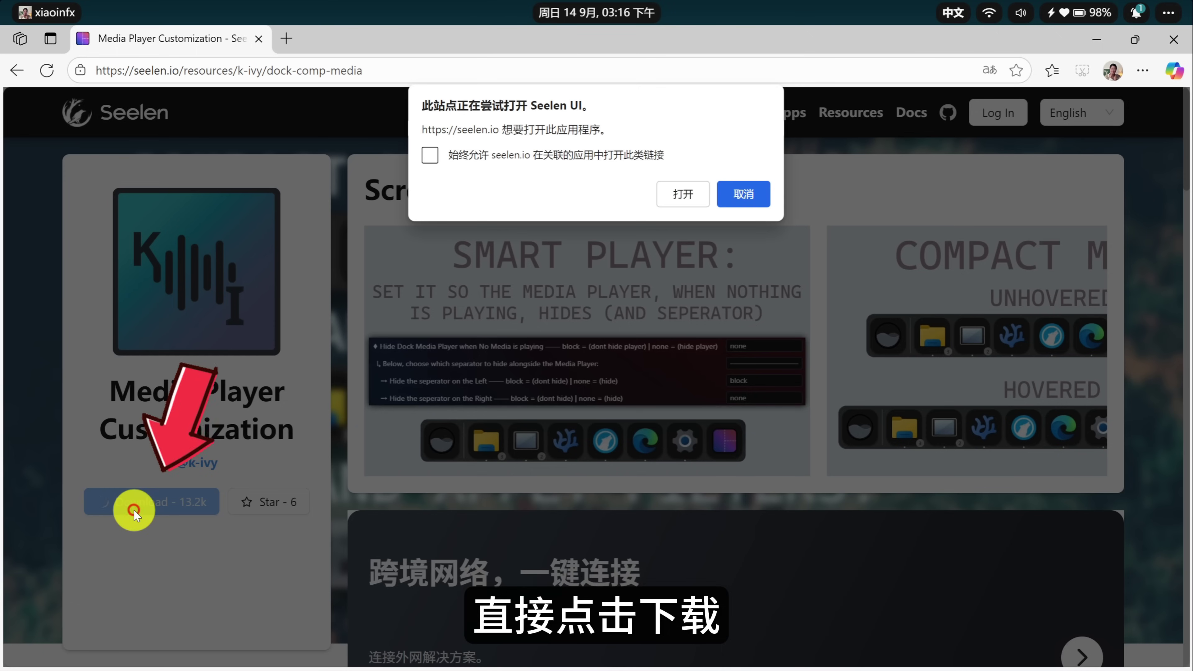
pyautogui.click(431, 156)
pyautogui.click(684, 194)
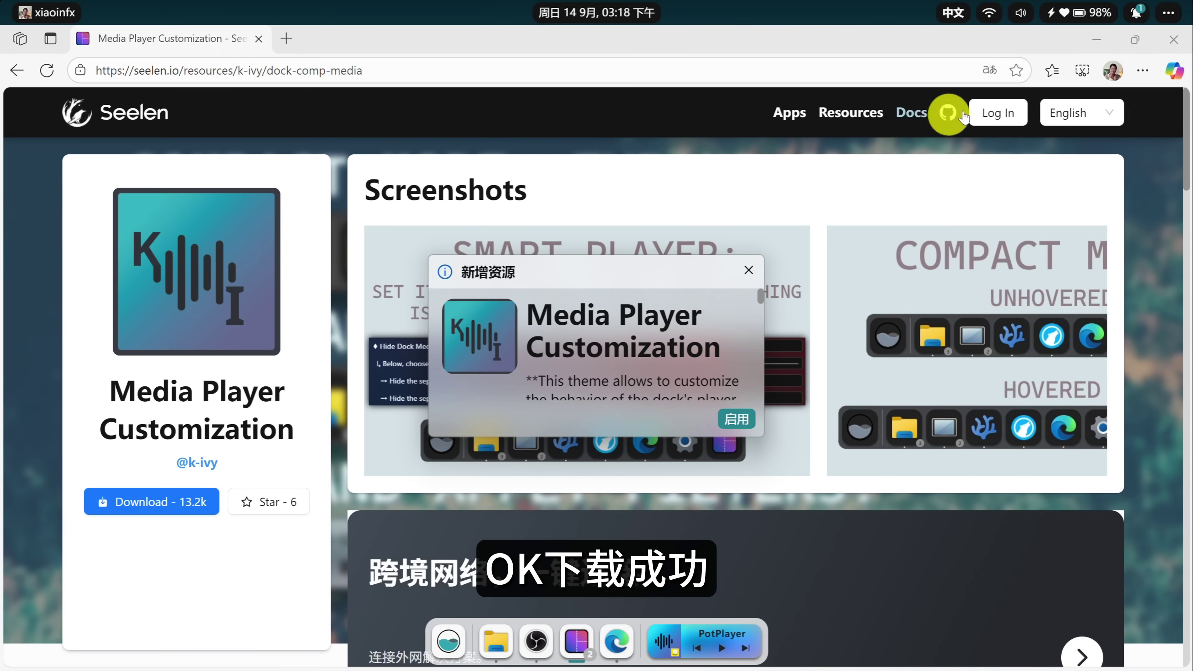
pyautogui.click(1097, 41)
pyautogui.click(741, 420)
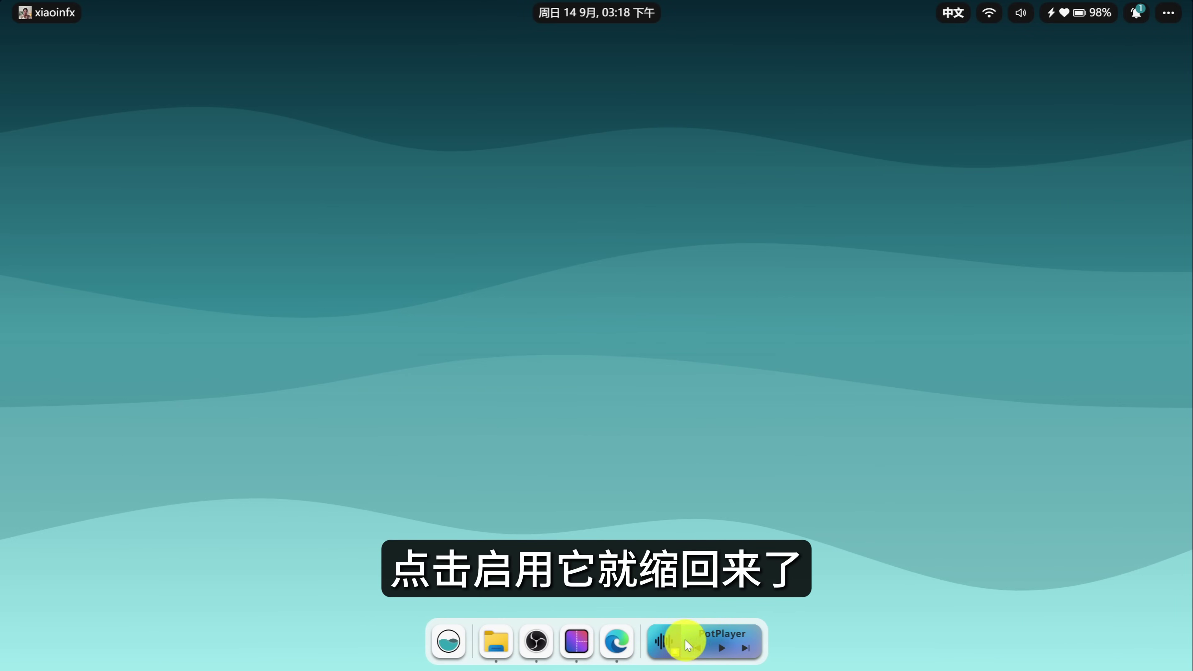
pyautogui.moveTo(718, 644)
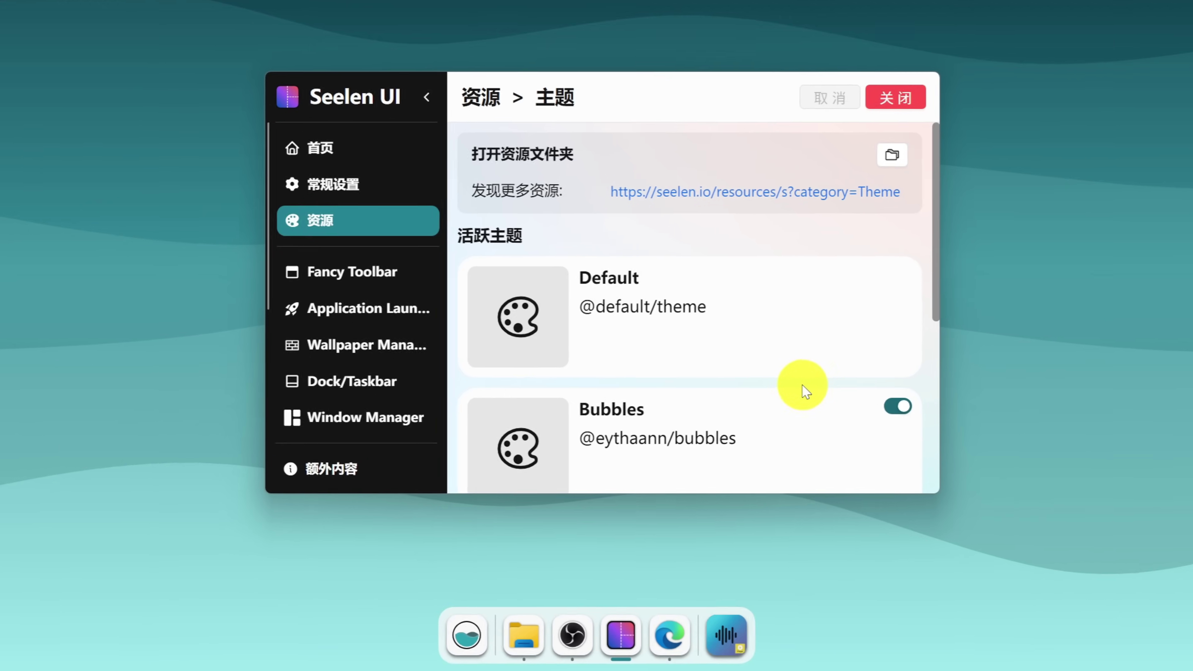
# Step: Disable the Media Player Customization theme and save, and re-enable it with another save
pyautogui.scroll(-3, 822, 371)
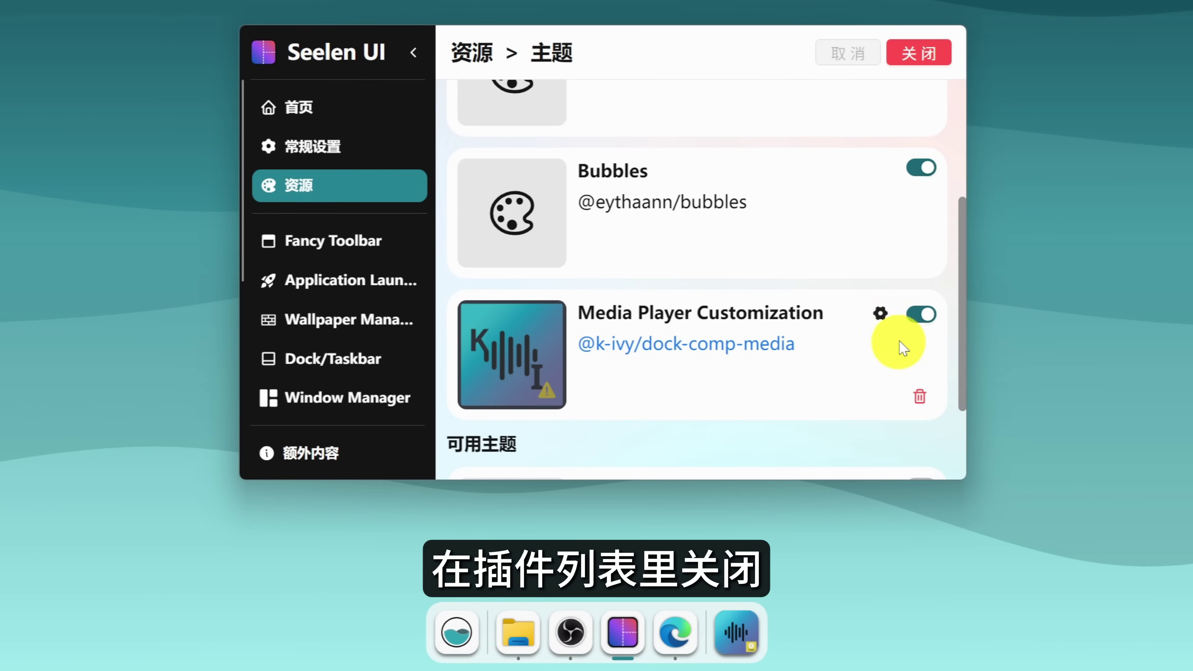
pyautogui.click(916, 317)
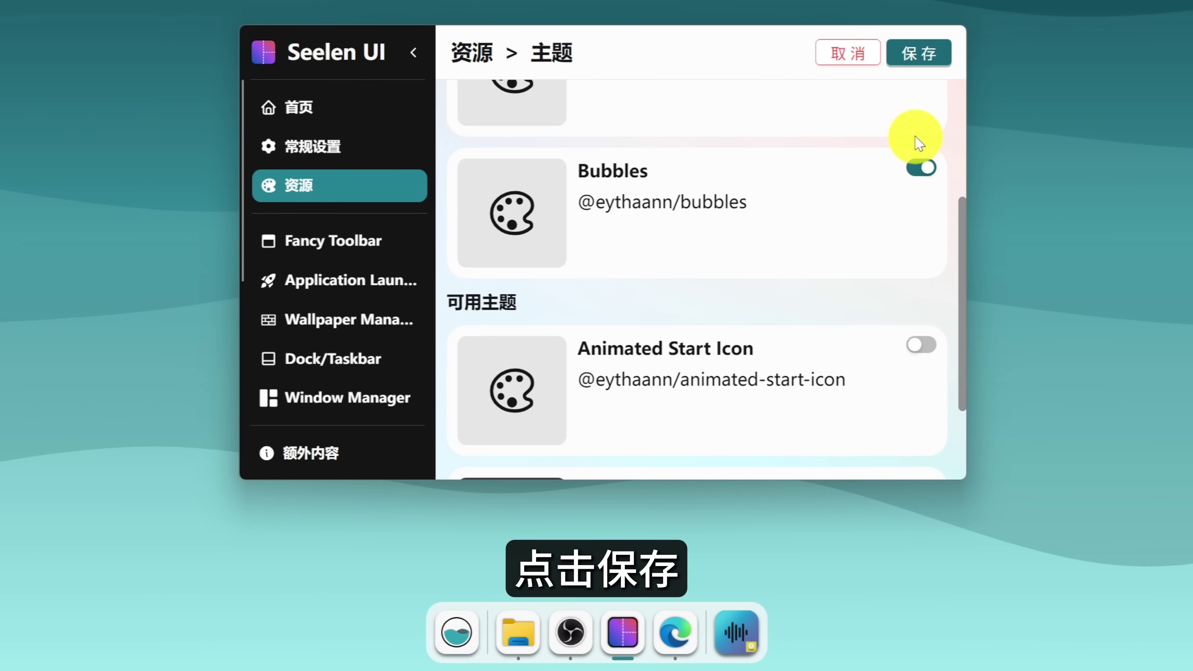
pyautogui.click(918, 54)
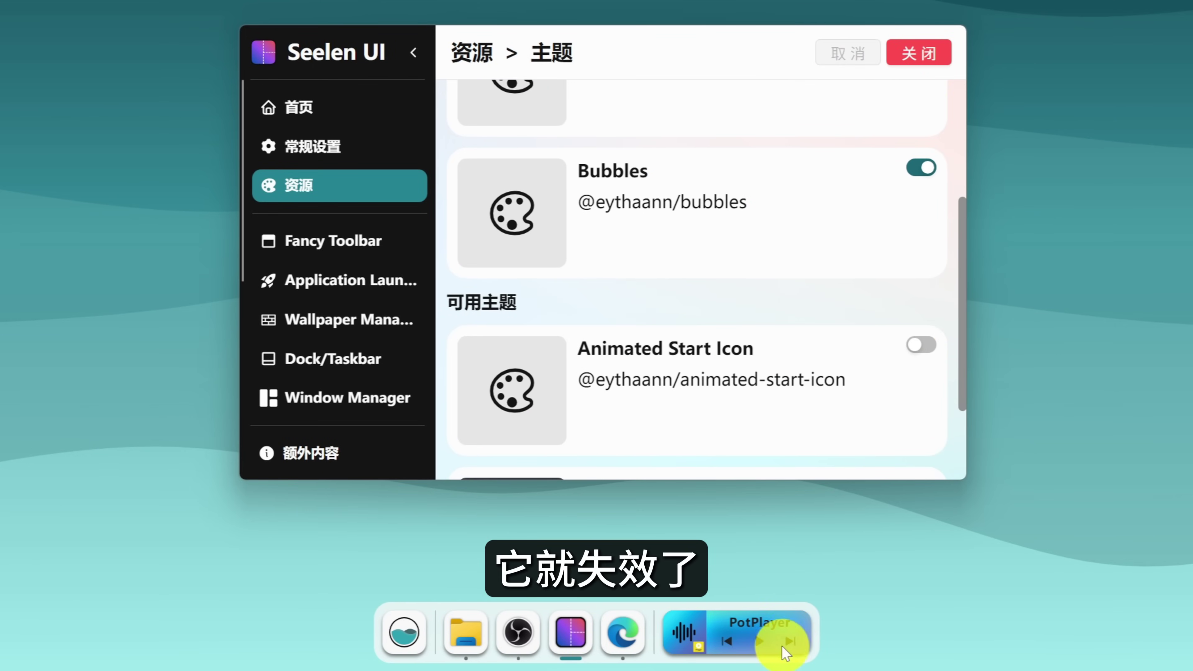
pyautogui.scroll(-3, 798, 410)
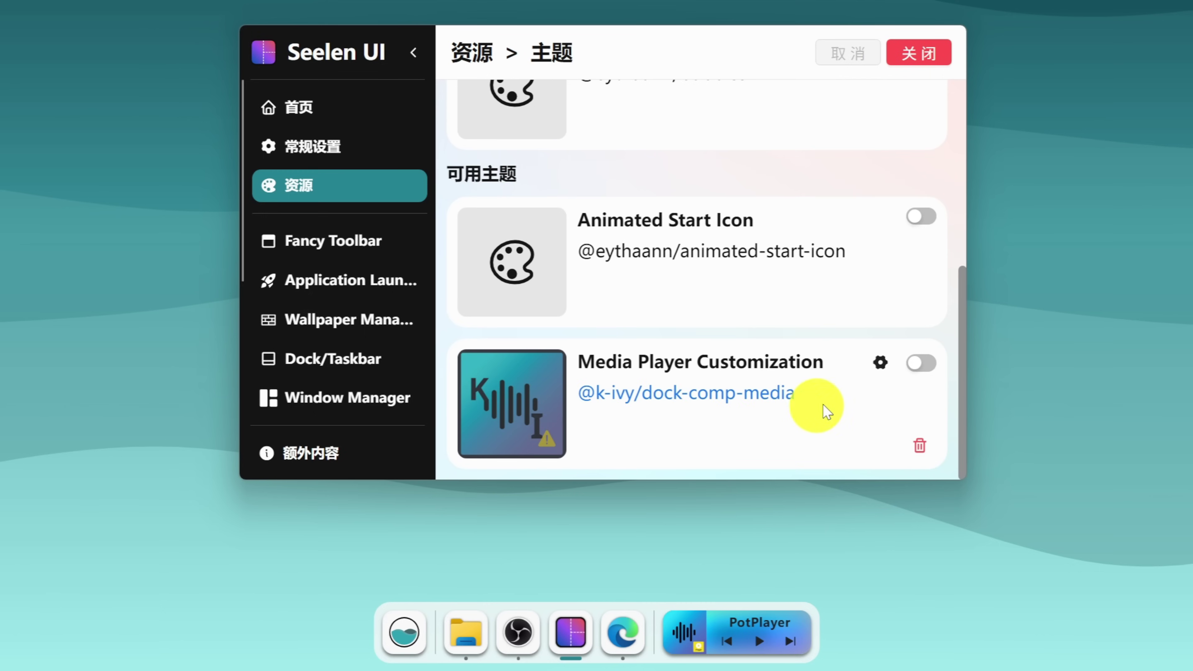
pyautogui.click(920, 361)
pyautogui.click(917, 53)
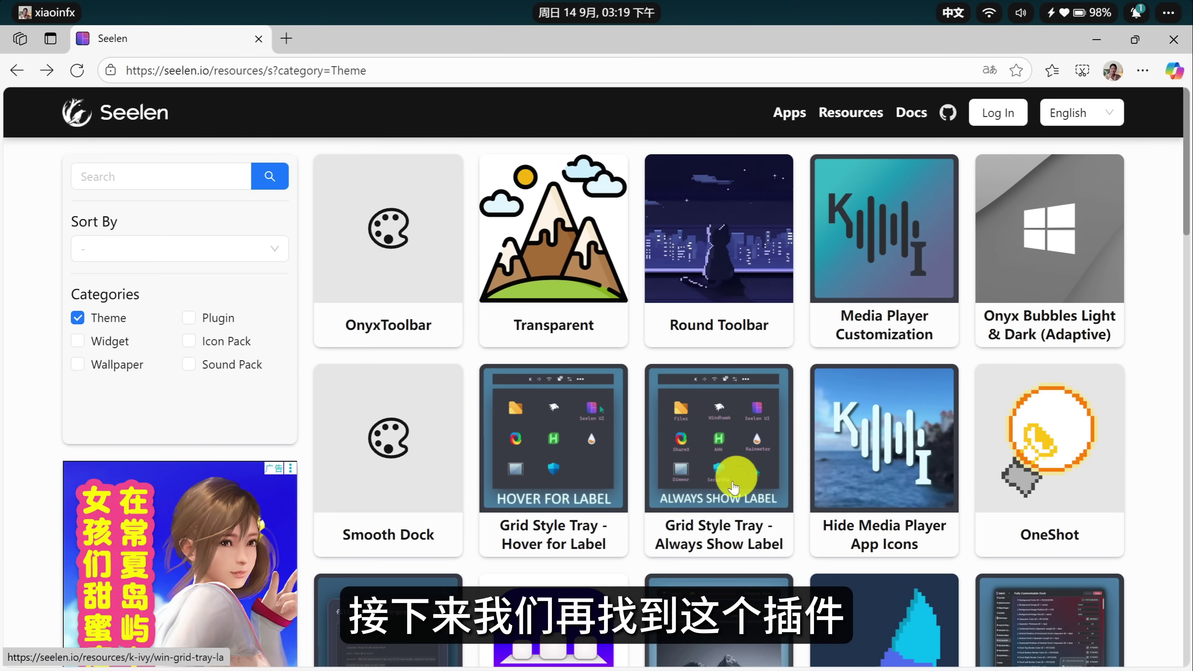
# Step: Download the Wave Animation for Taskbar theme from the seelen.io theme catalogue in the browser and enable it
pyautogui.scroll(-5, 730, 505)
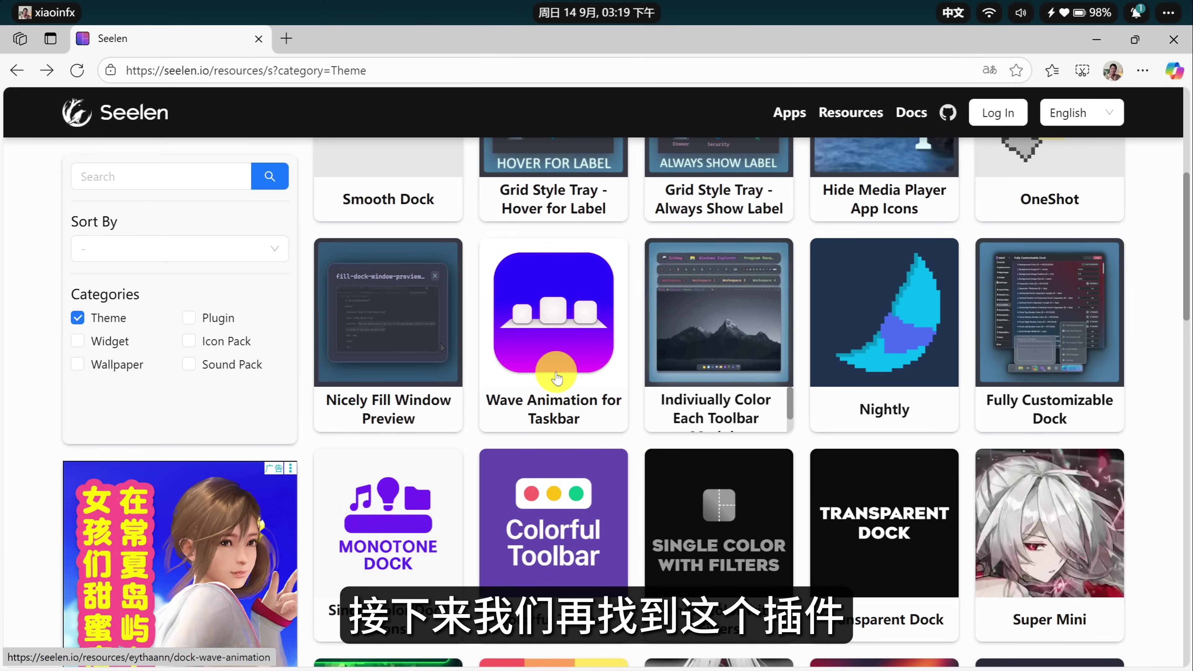
pyautogui.click(571, 323)
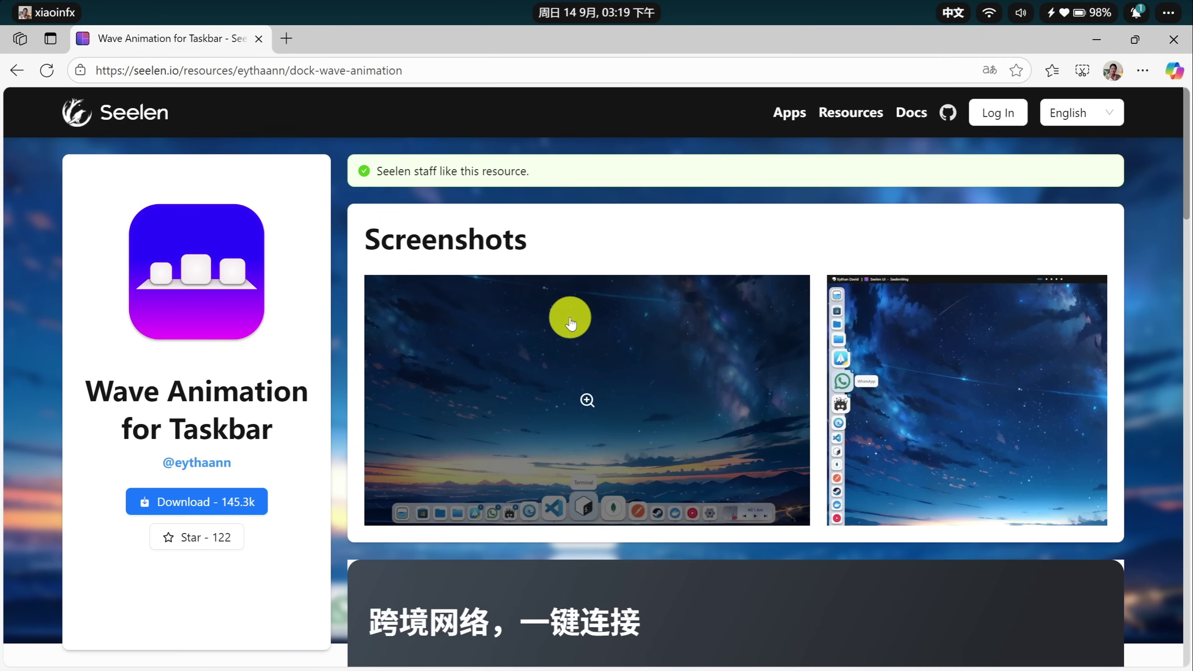
pyautogui.click(181, 502)
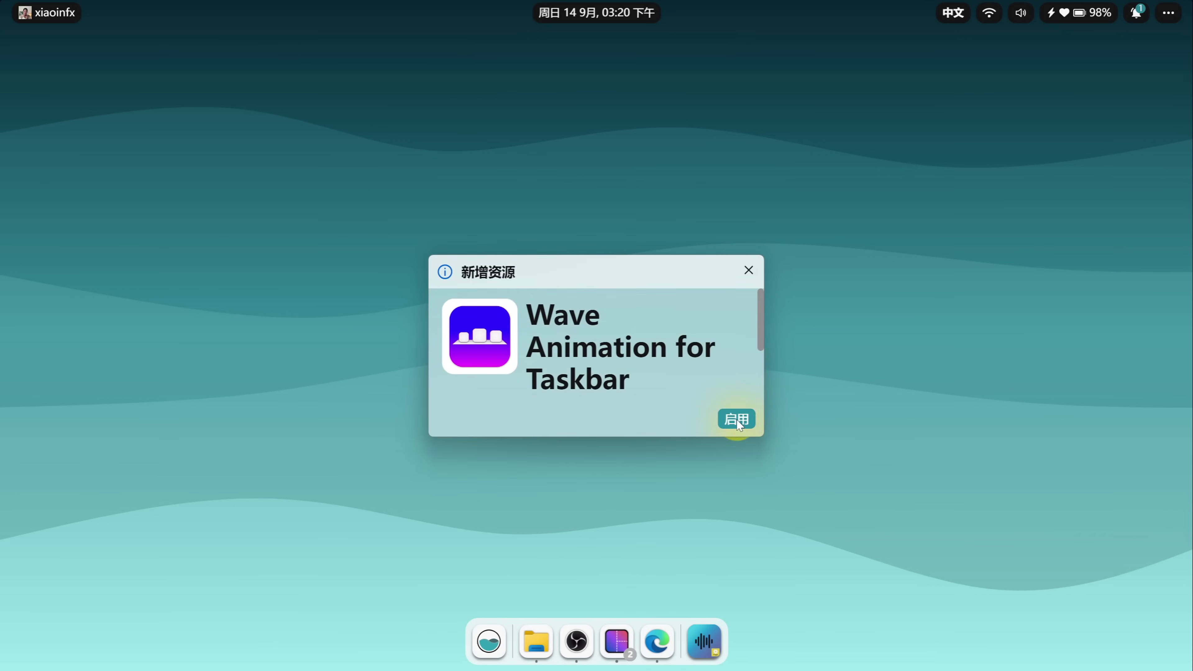
pyautogui.click(737, 419)
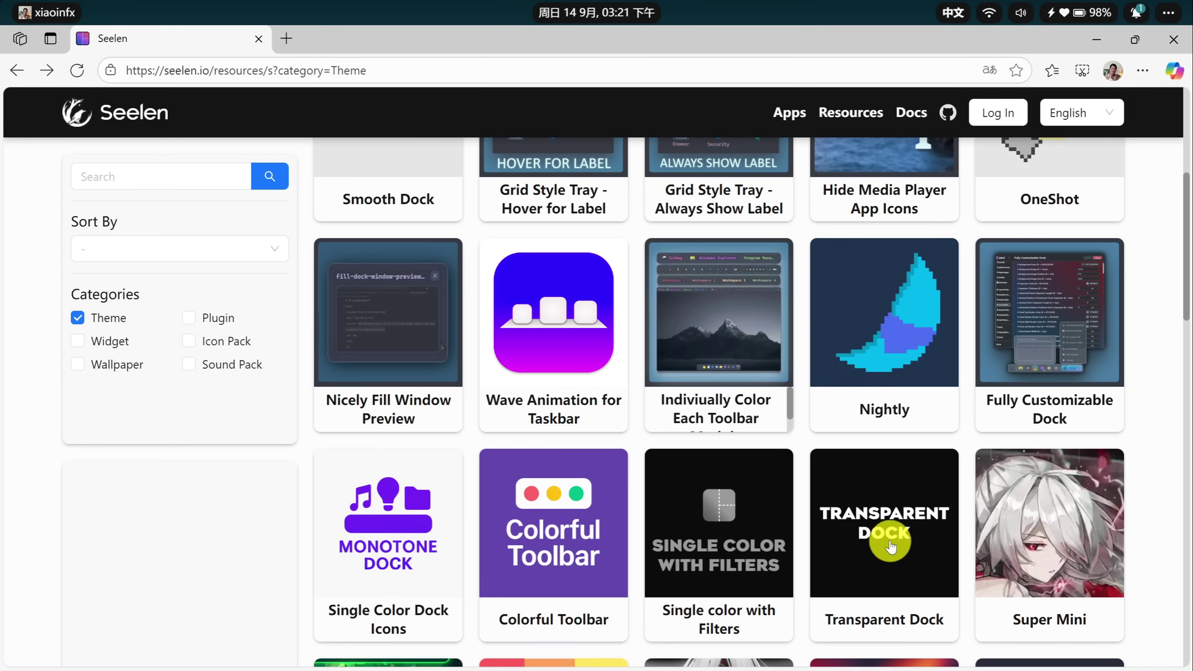
# Step: Download the Animated Vista Start Icon theme from the online theme catalogue and enable it
pyautogui.scroll(-3, 891, 547)
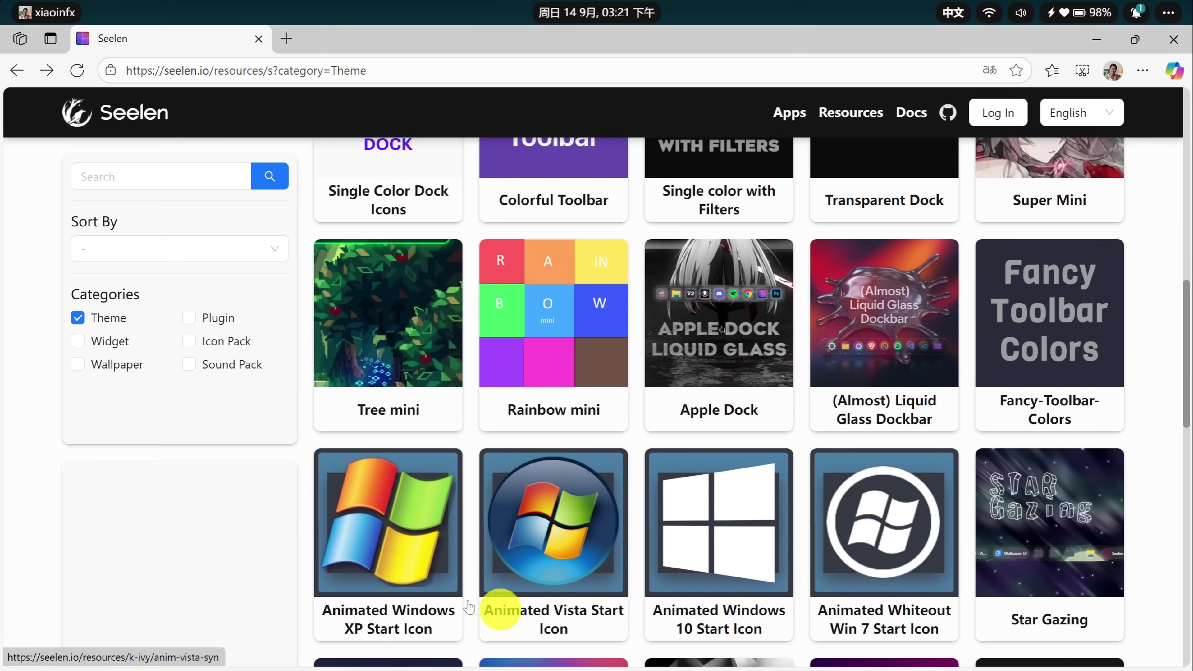
pyautogui.scroll(-3, 746, 566)
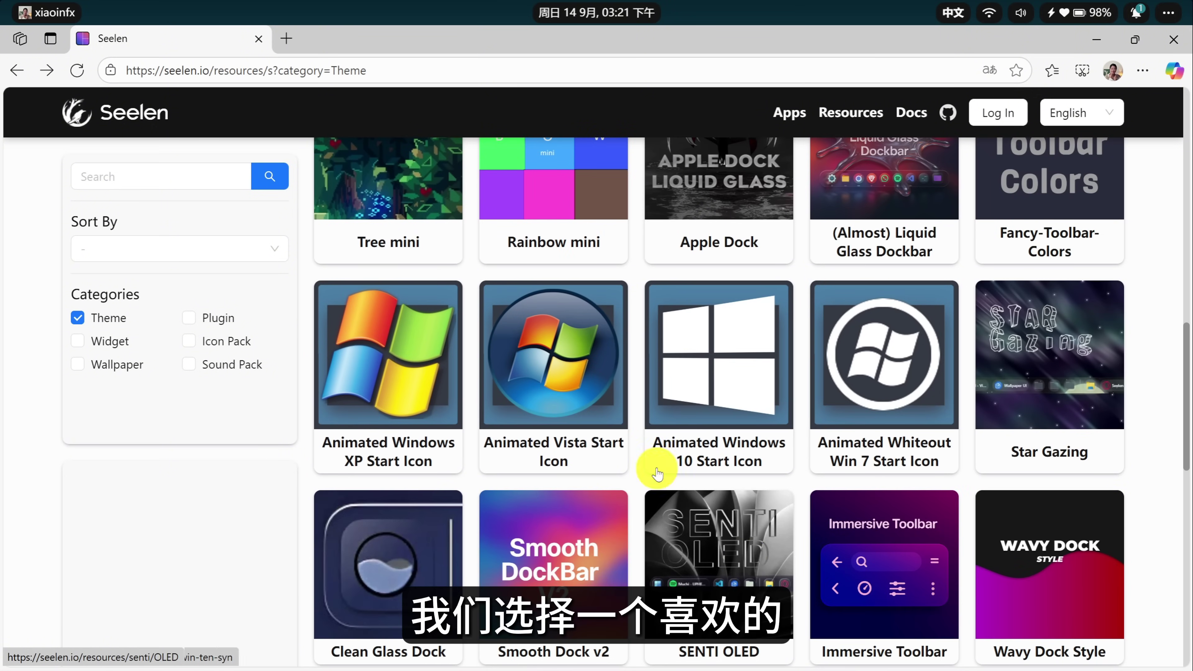
pyautogui.click(565, 375)
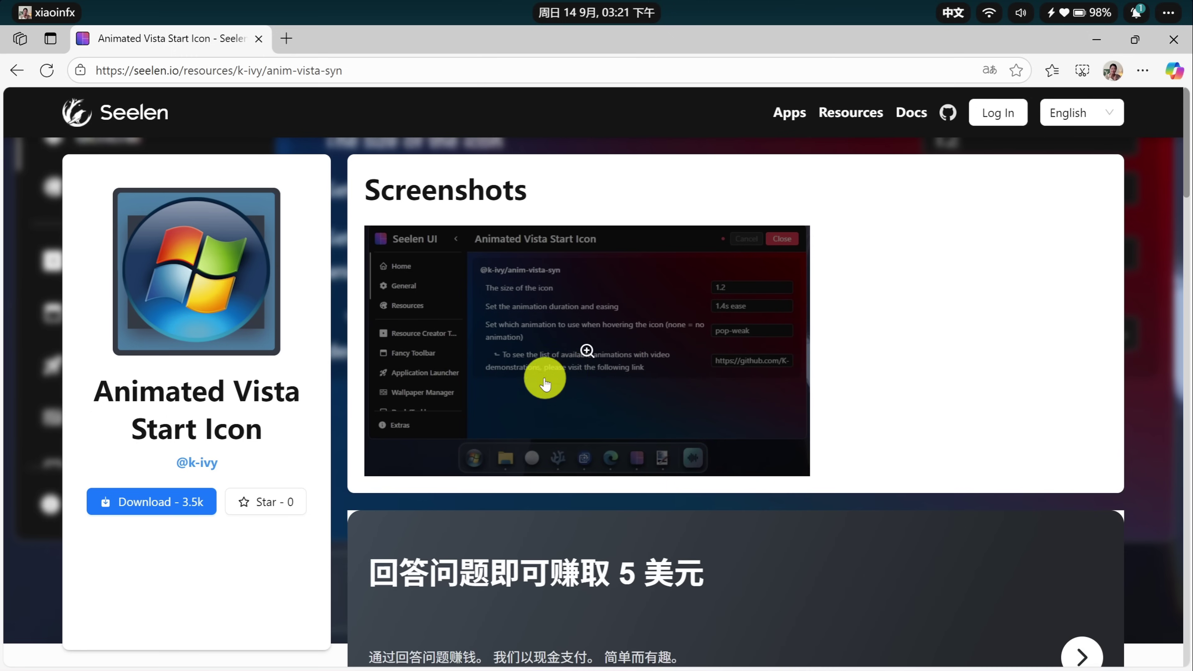
pyautogui.click(146, 503)
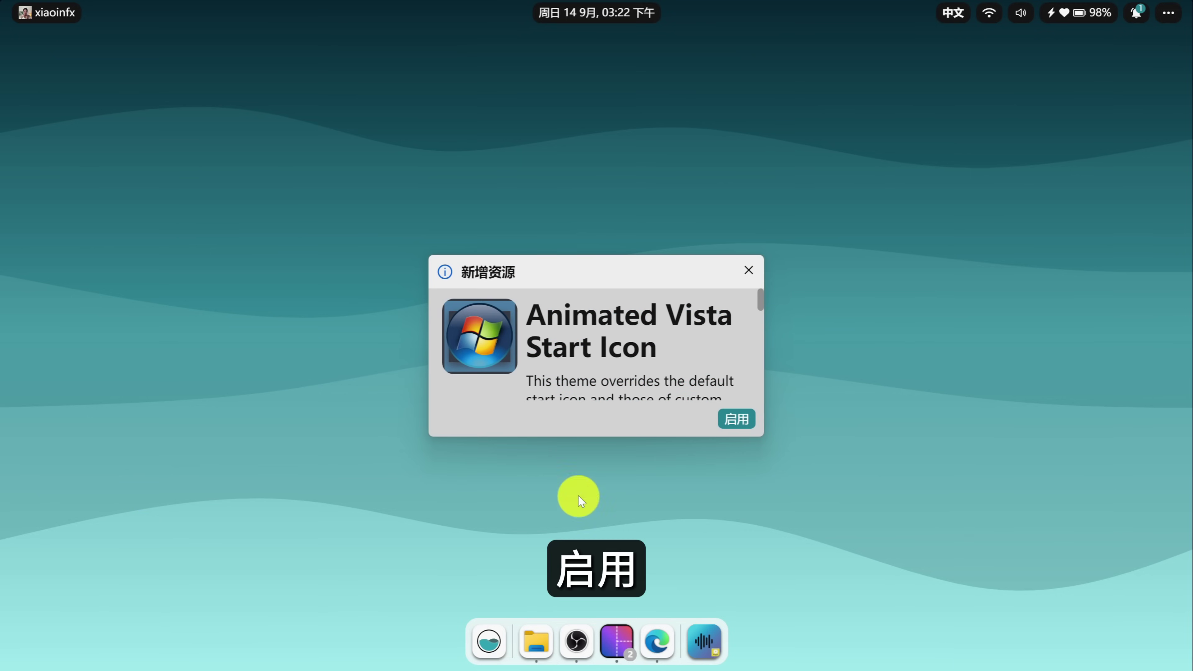
pyautogui.click(735, 418)
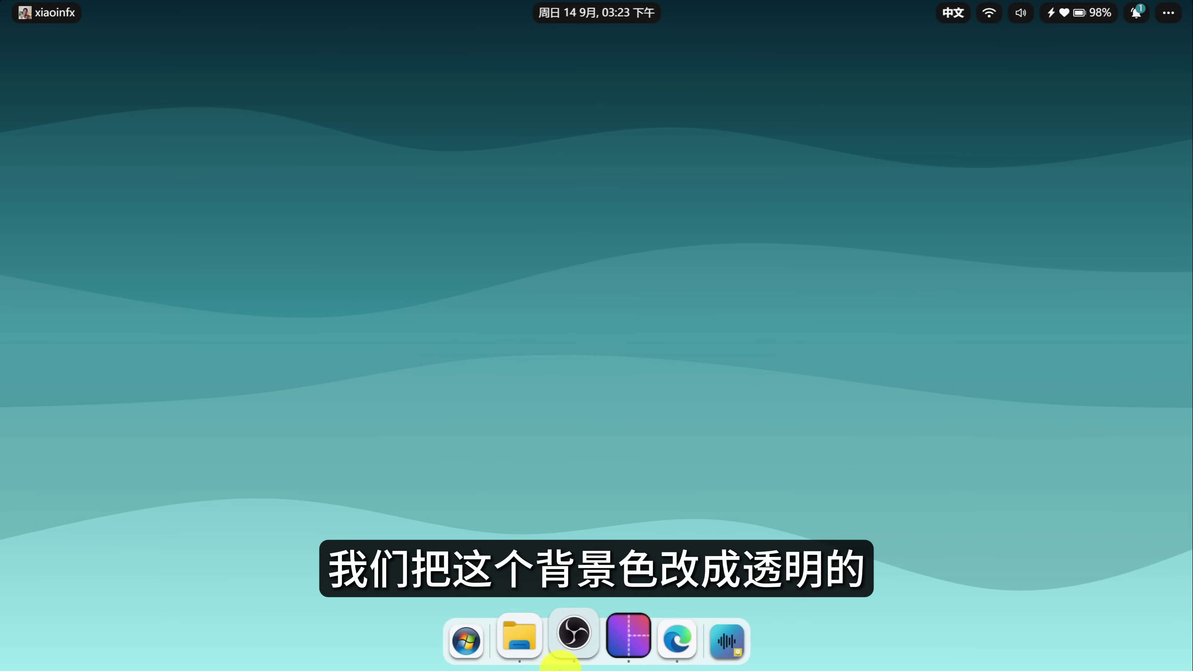
# Step: Return to the browser's Seelen theme catalogue, download the Transparent theme and enable it
pyautogui.click(677, 639)
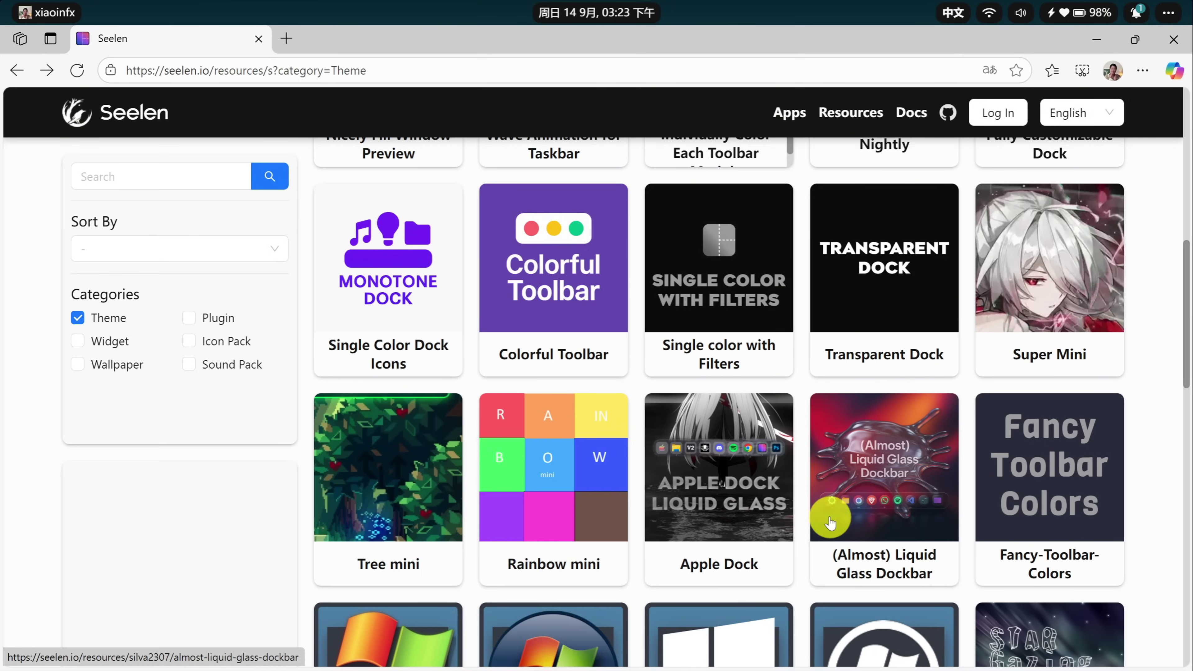
pyautogui.scroll(4, 830, 522)
pyautogui.scroll(8, 830, 523)
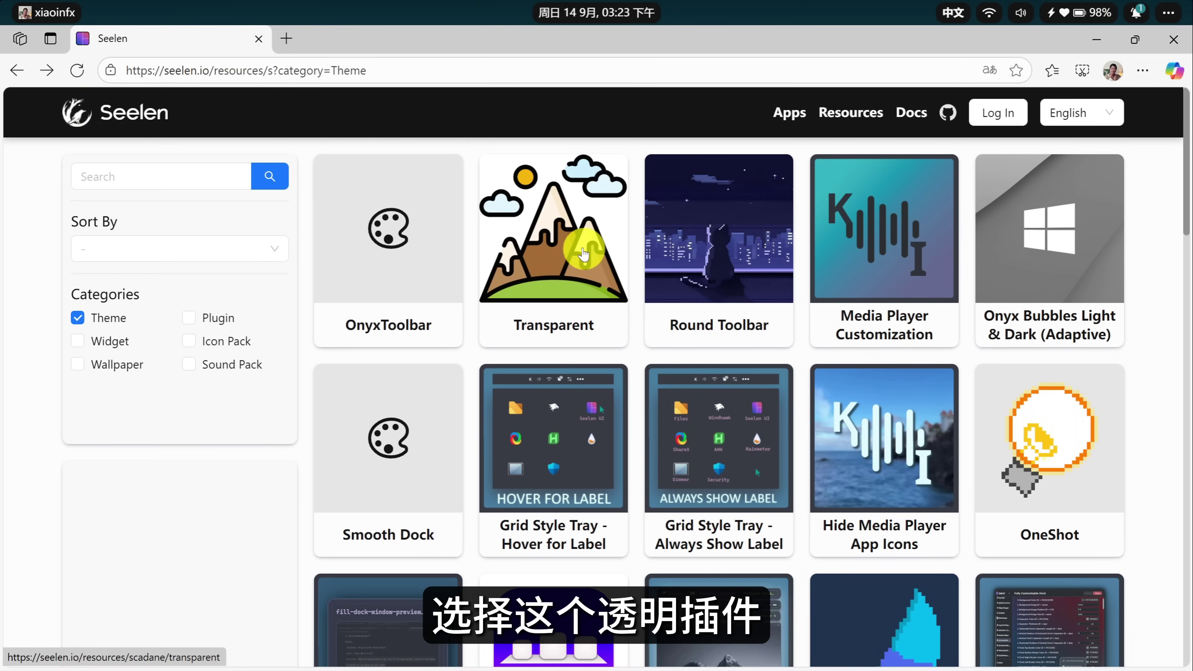
pyautogui.click(564, 248)
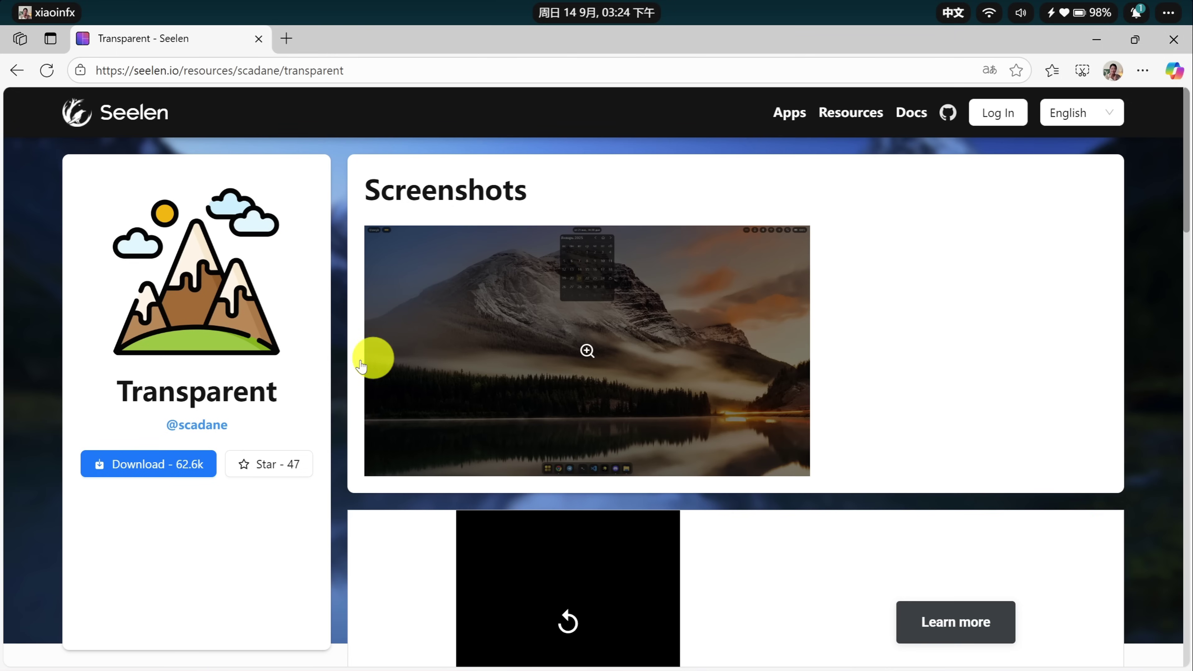
pyautogui.click(134, 472)
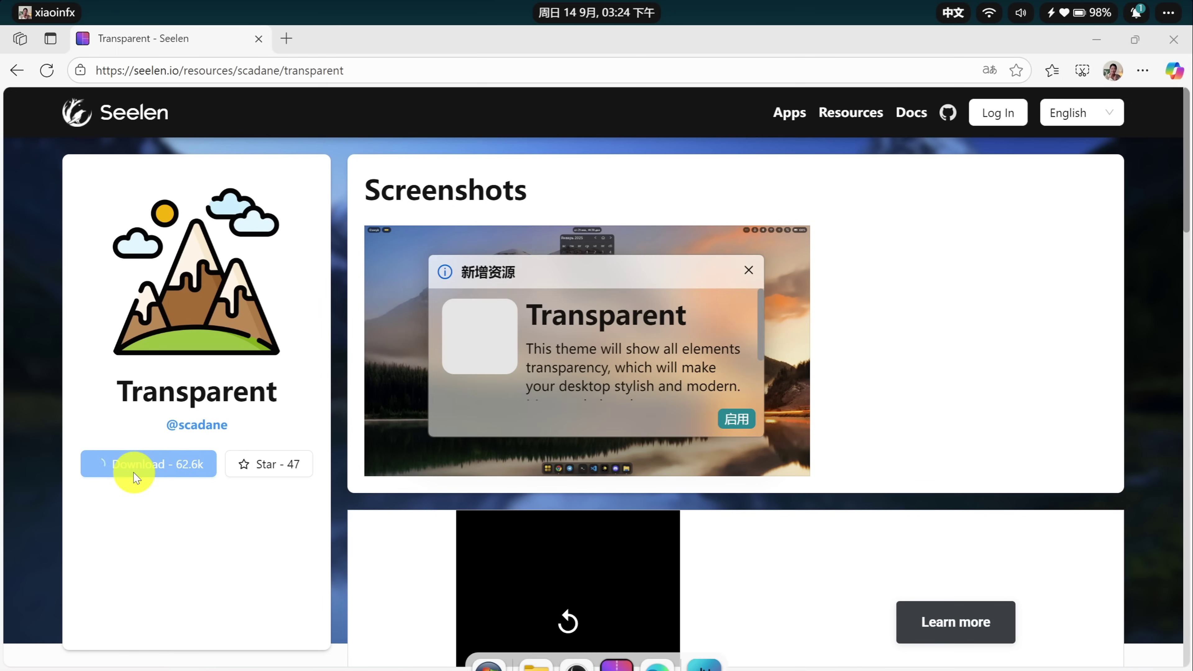
pyautogui.press('super+d')
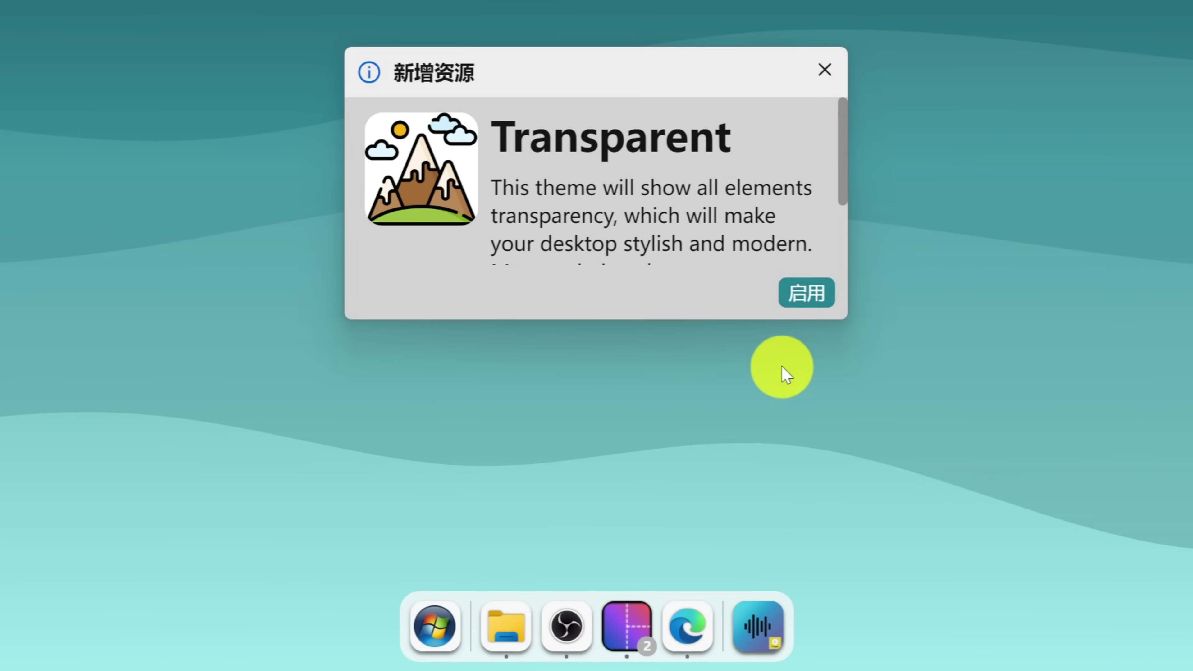
pyautogui.click(736, 419)
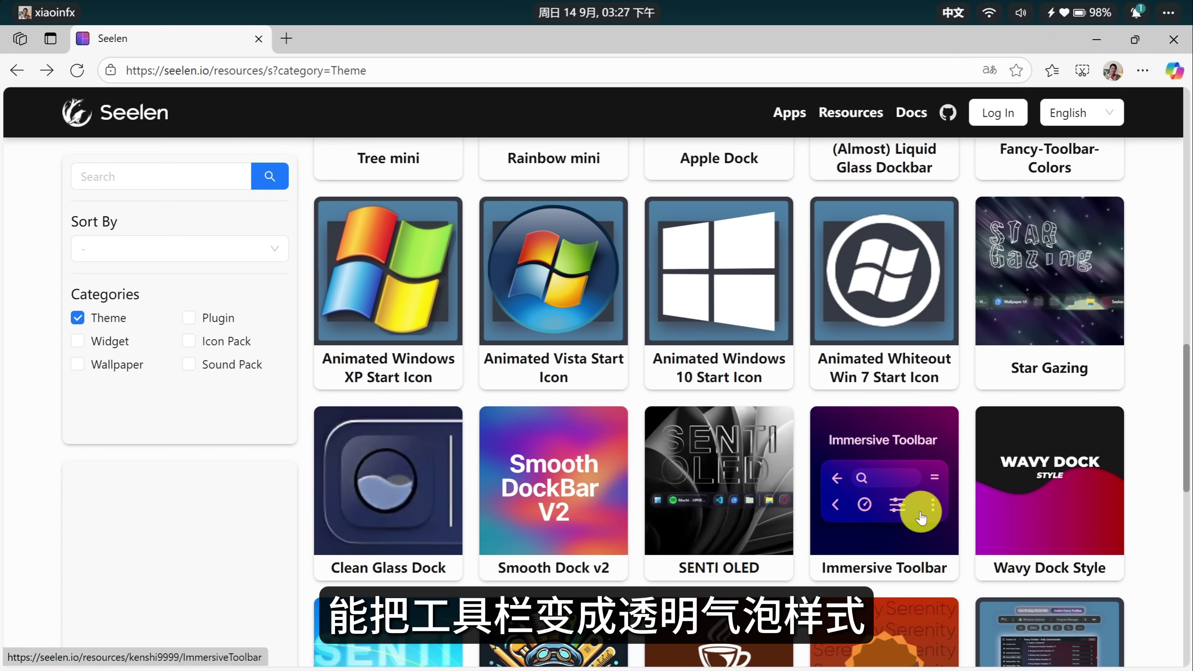
# Step: Download the Immersive Toolbar theme from the online theme catalogue without enabling it
pyautogui.click(920, 517)
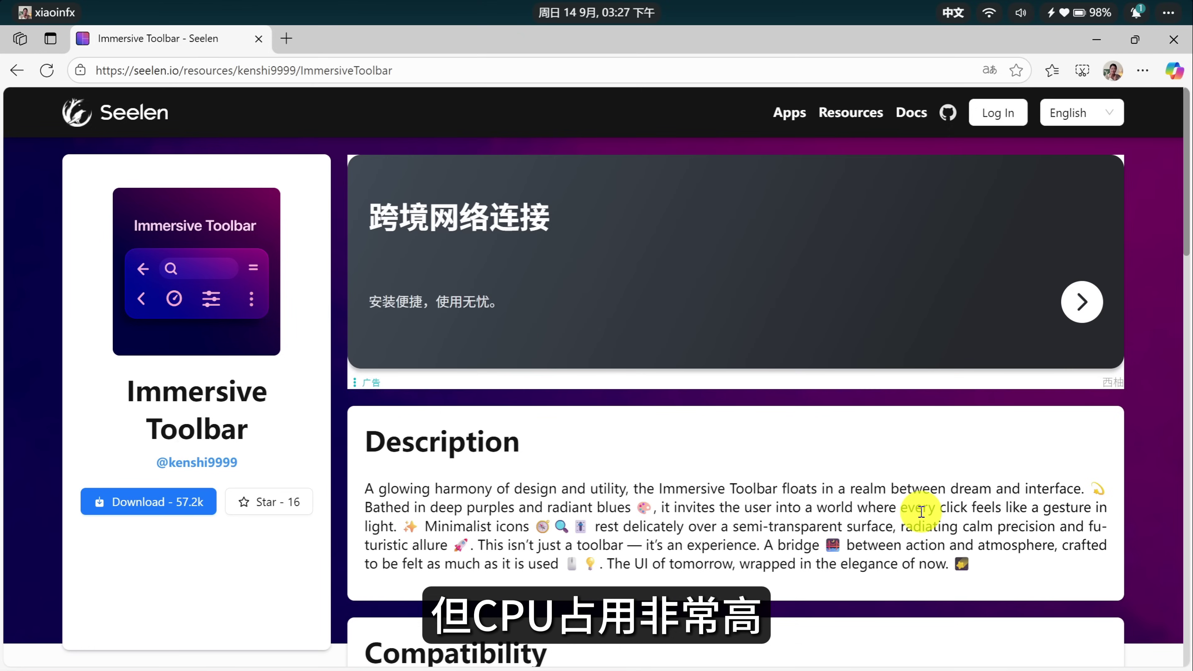
pyautogui.click(170, 501)
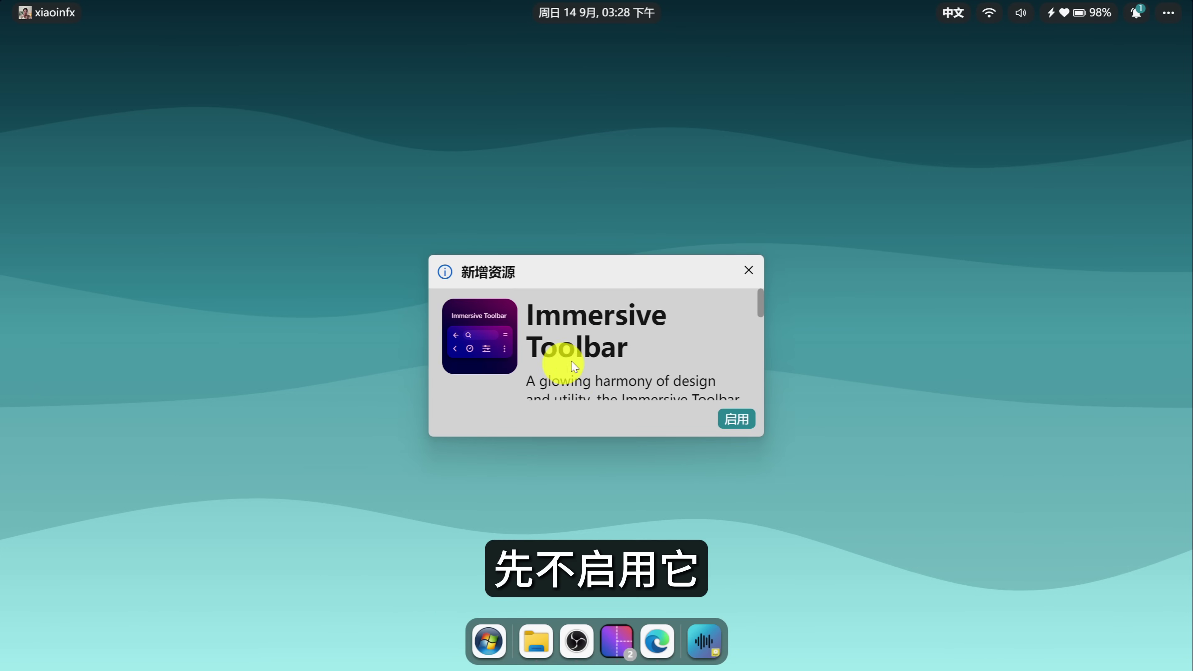
# Step: Dismiss the new-resource prompt, open Task Manager and arrange it beside the Seelen UI theme settings window
pyautogui.click(748, 266)
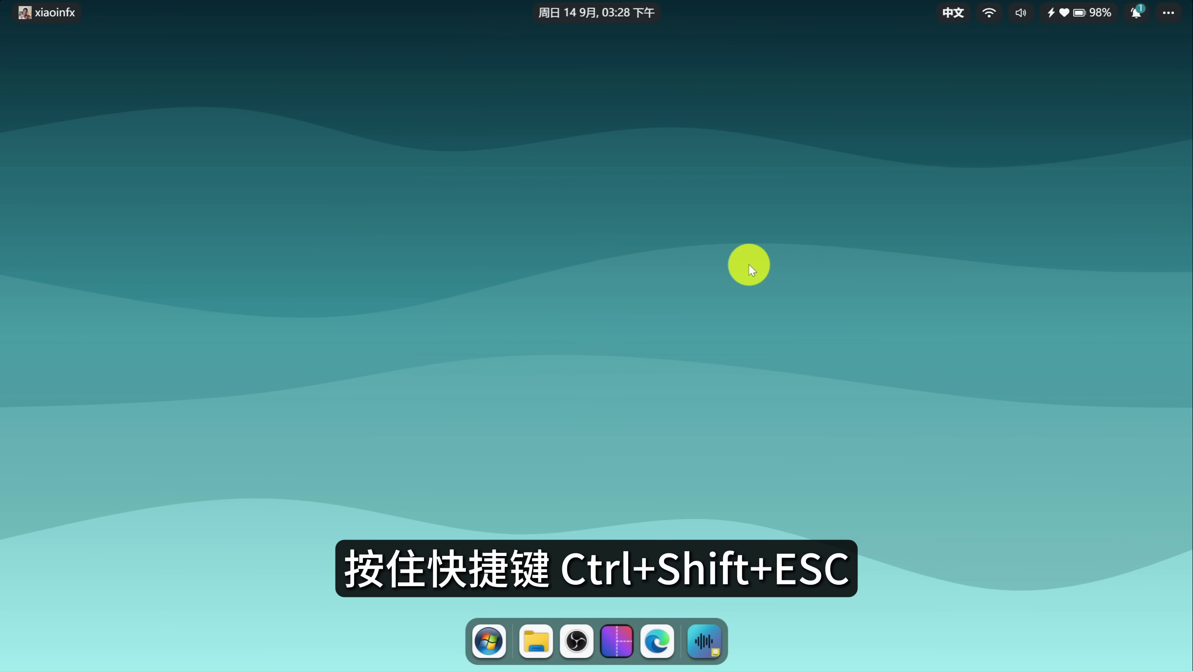
pyautogui.hotkey('ctrl', 'shift', 'Escape')
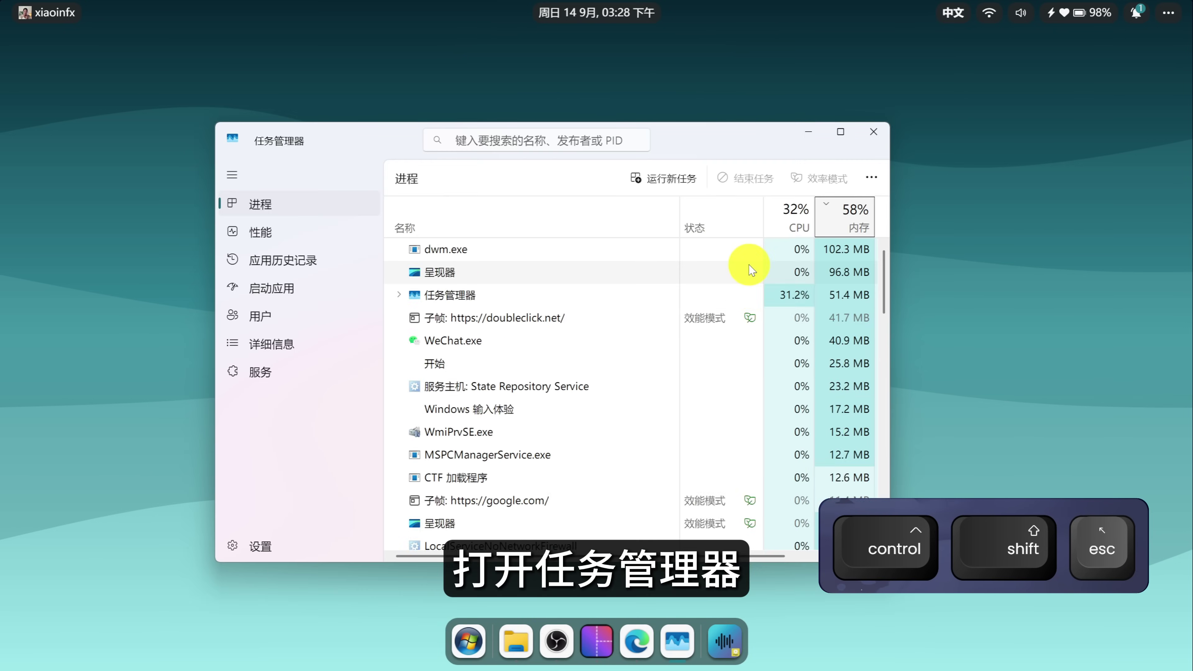
pyautogui.moveTo(755, 140); pyautogui.dragTo(390, 133)
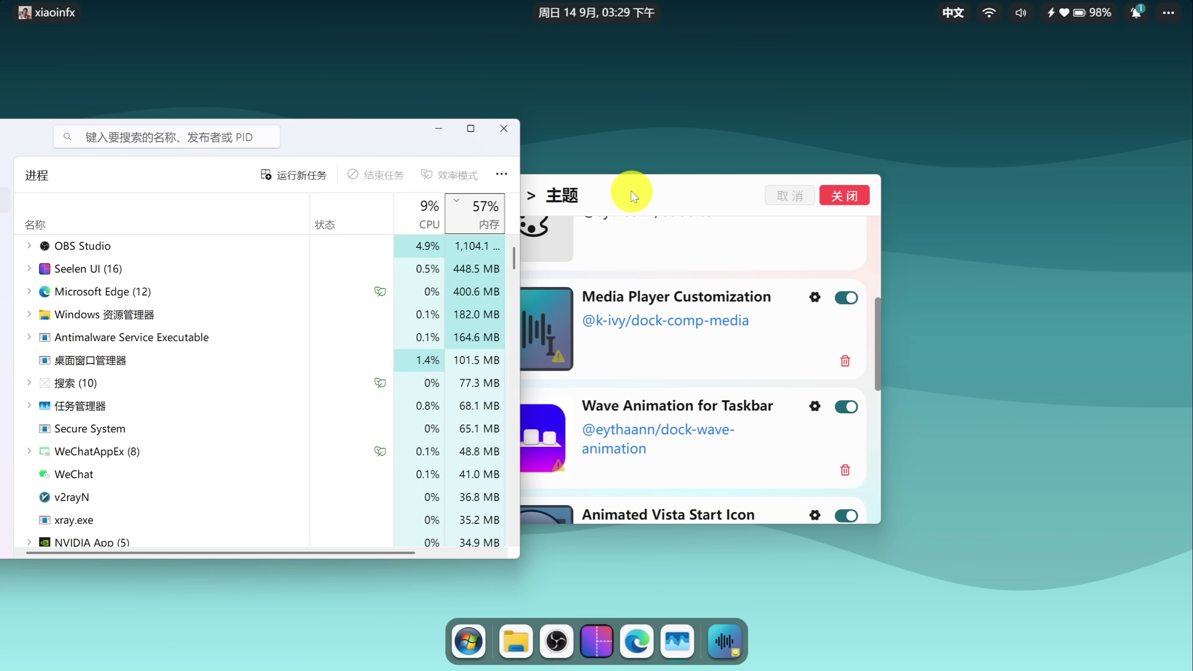
pyautogui.moveTo(632, 196); pyautogui.dragTo(831, 197)
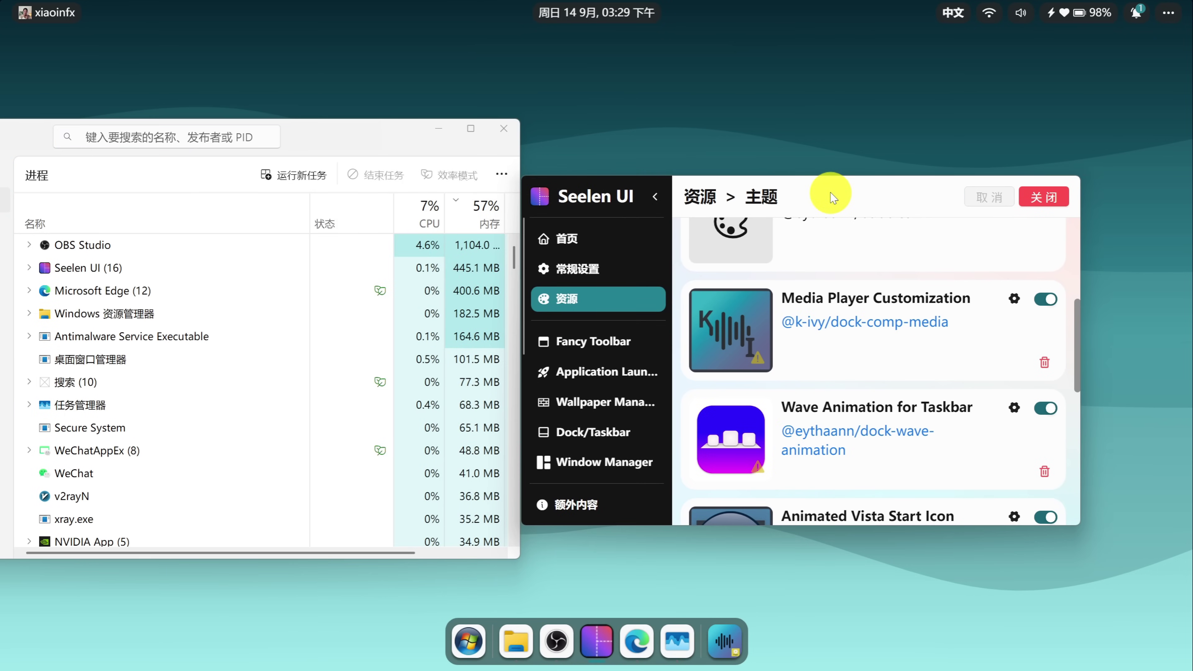
# Step: Try out the Immersive Toolbar theme by enabling and saving it, and disable it again
pyautogui.scroll(-8, 995, 367)
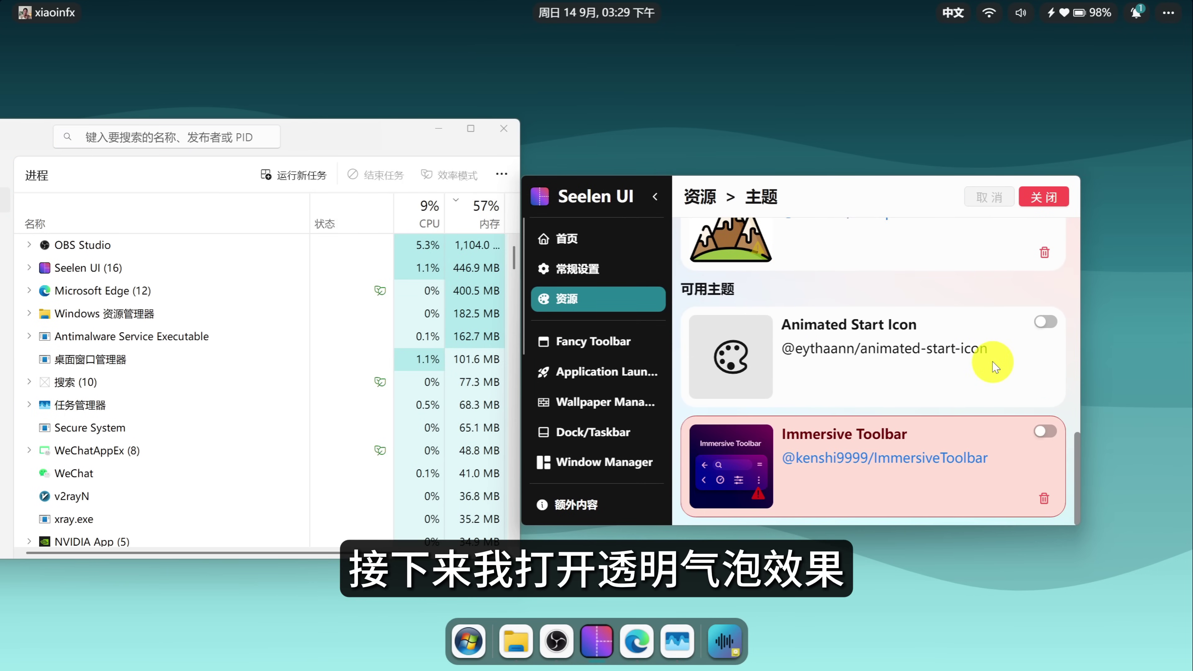
pyautogui.click(1049, 431)
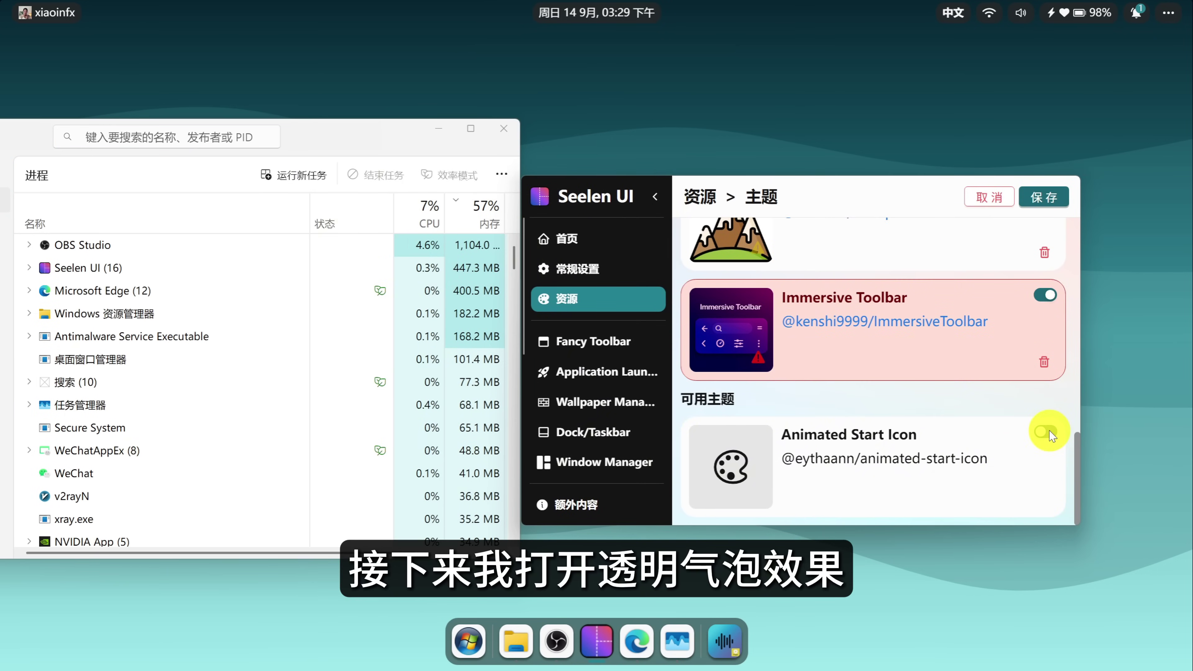
pyautogui.click(1042, 207)
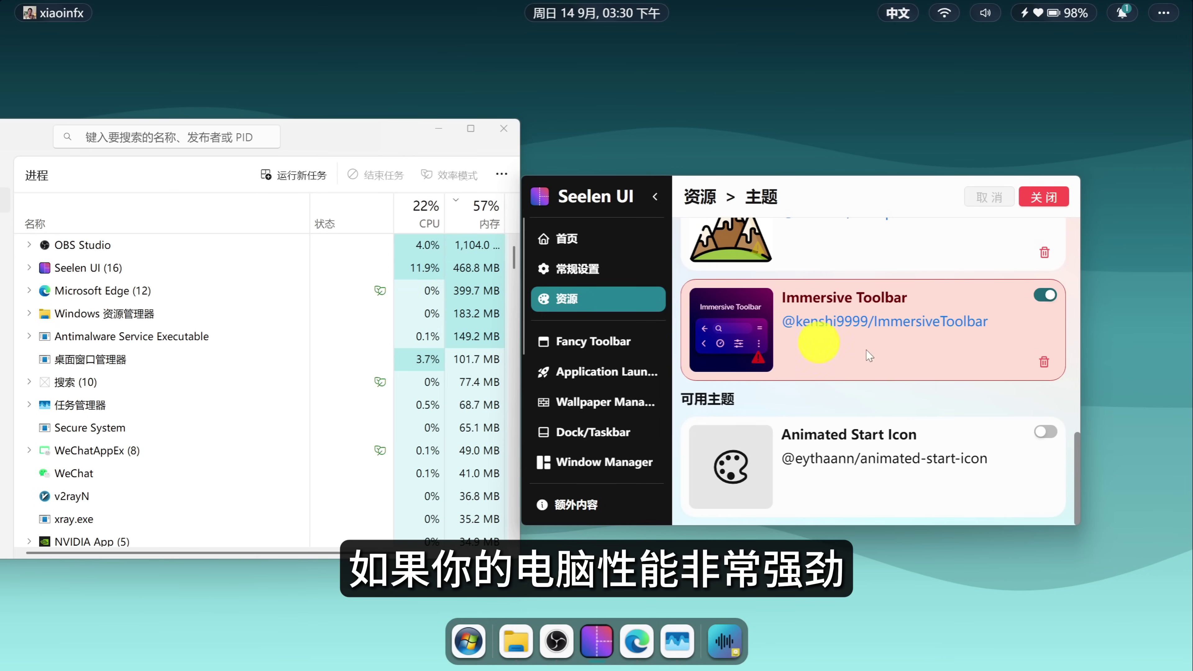
pyautogui.click(1046, 296)
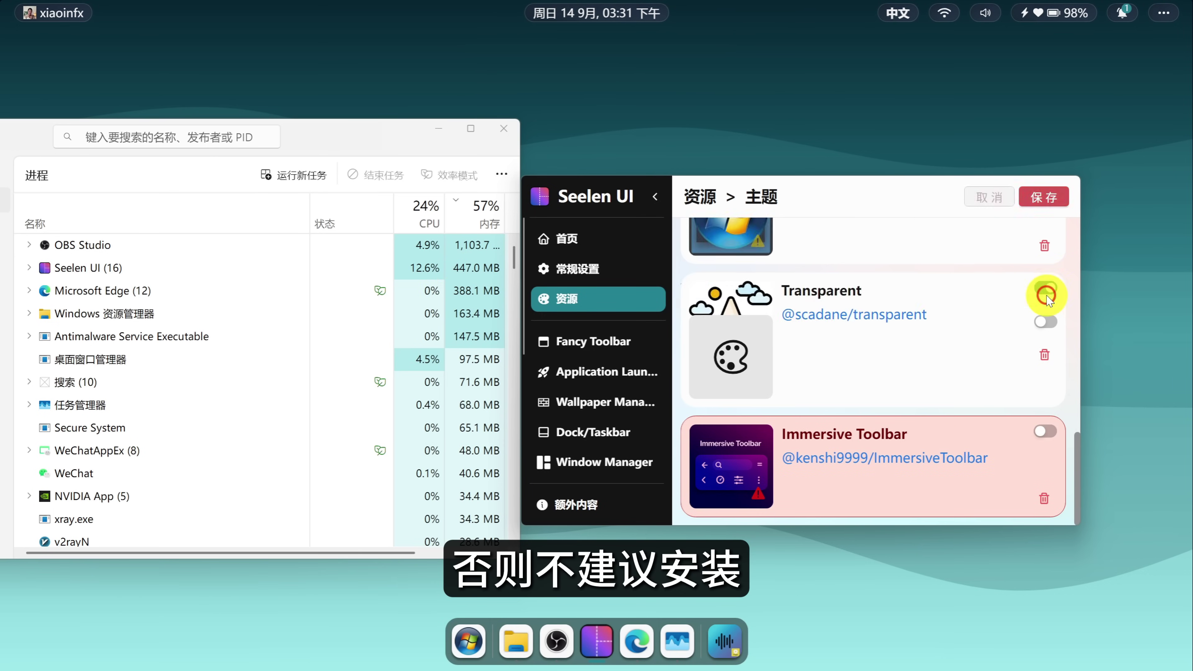
pyautogui.click(1046, 198)
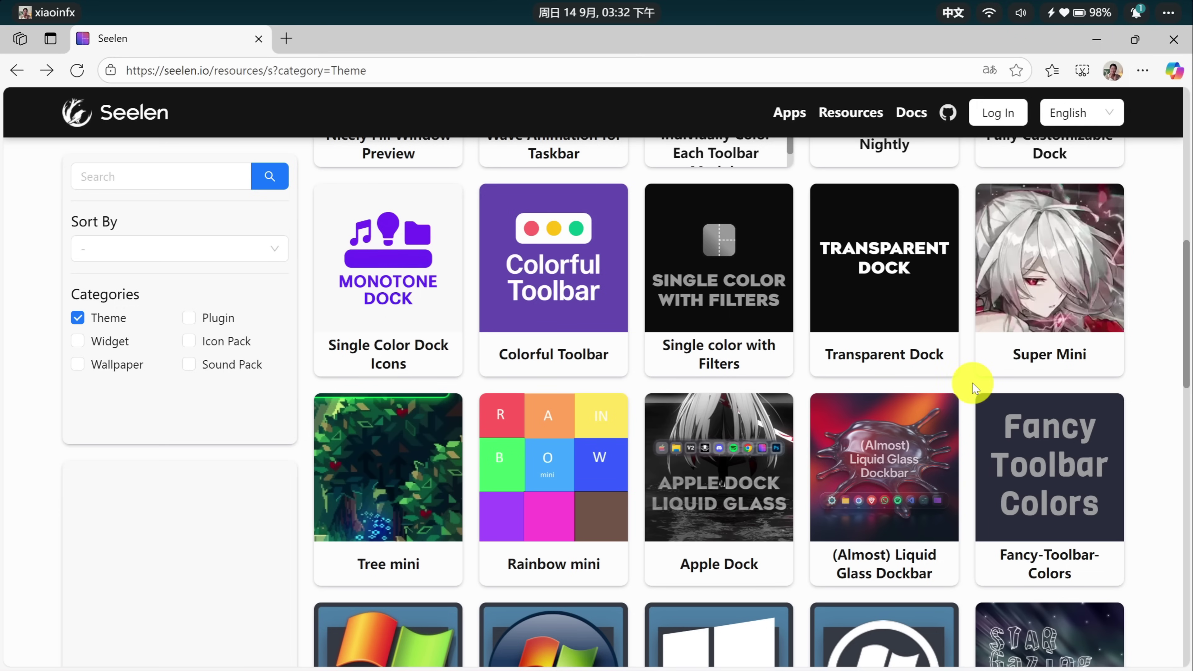
# Step: Download the Indiviually Color Each Toolbar Module theme from the seelen.io theme catalogue in the browser and enable it
pyautogui.scroll(5, 972, 386)
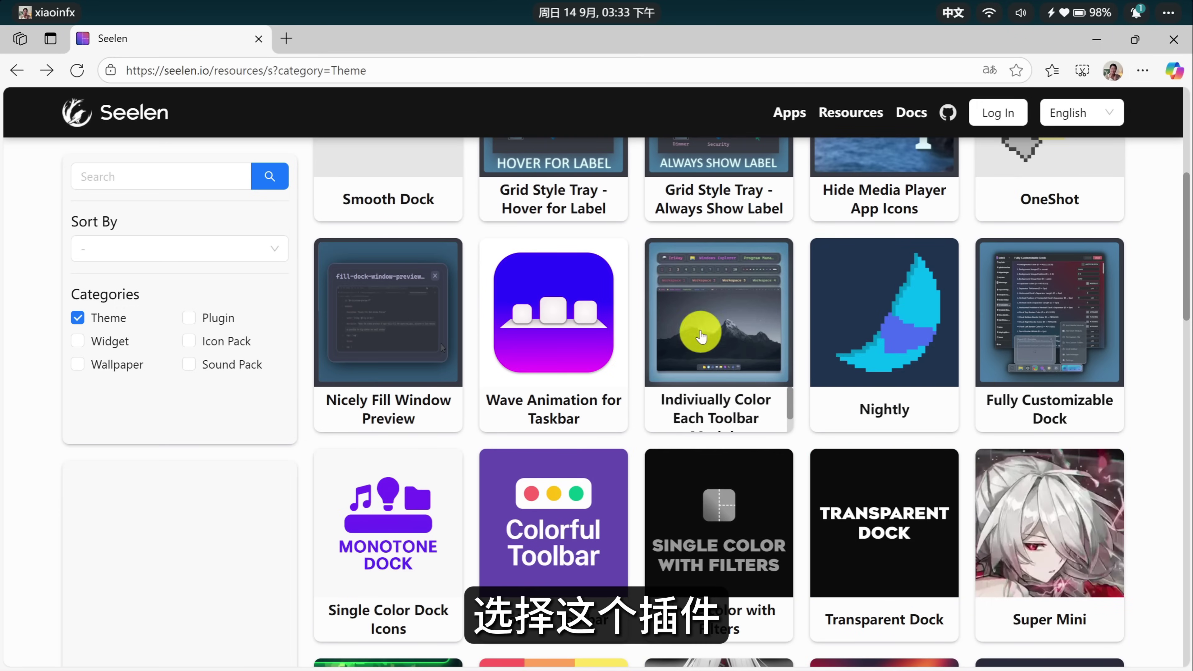
pyautogui.click(743, 353)
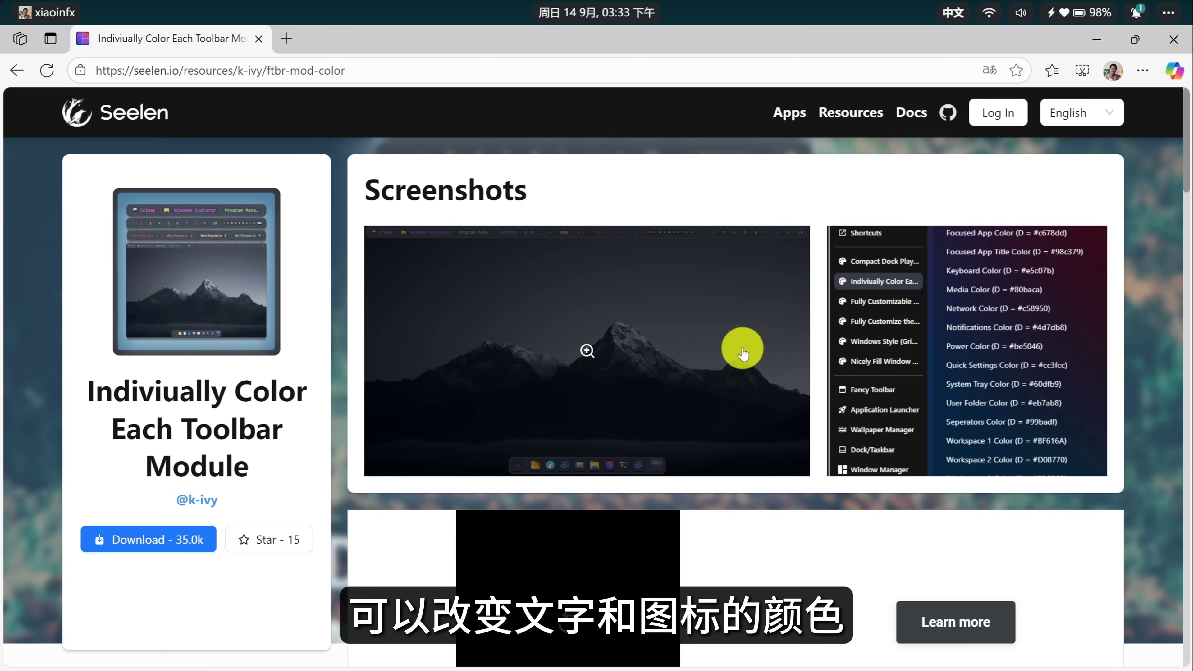
pyautogui.click(147, 541)
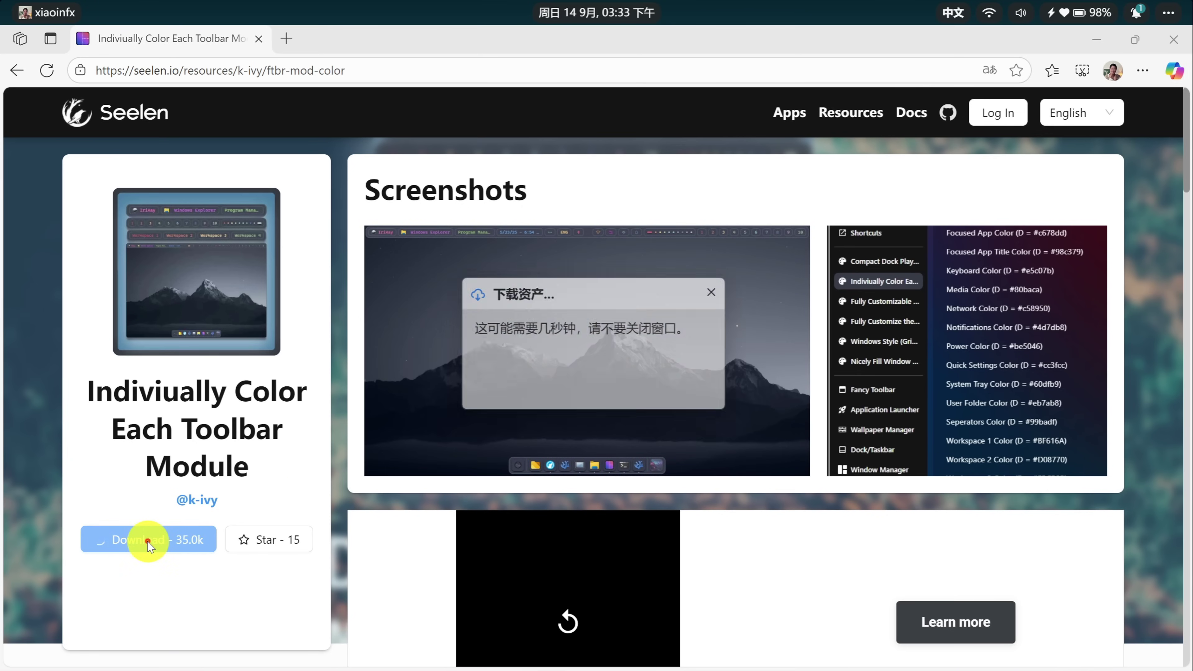
pyautogui.press('super+d')
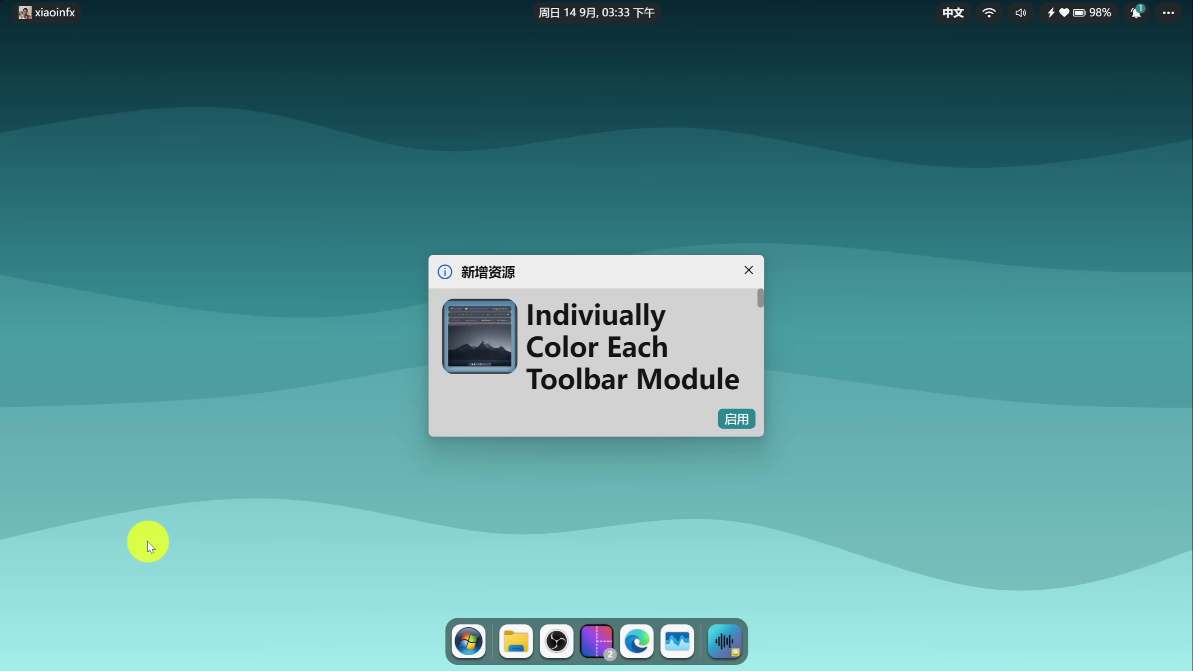
pyautogui.click(737, 420)
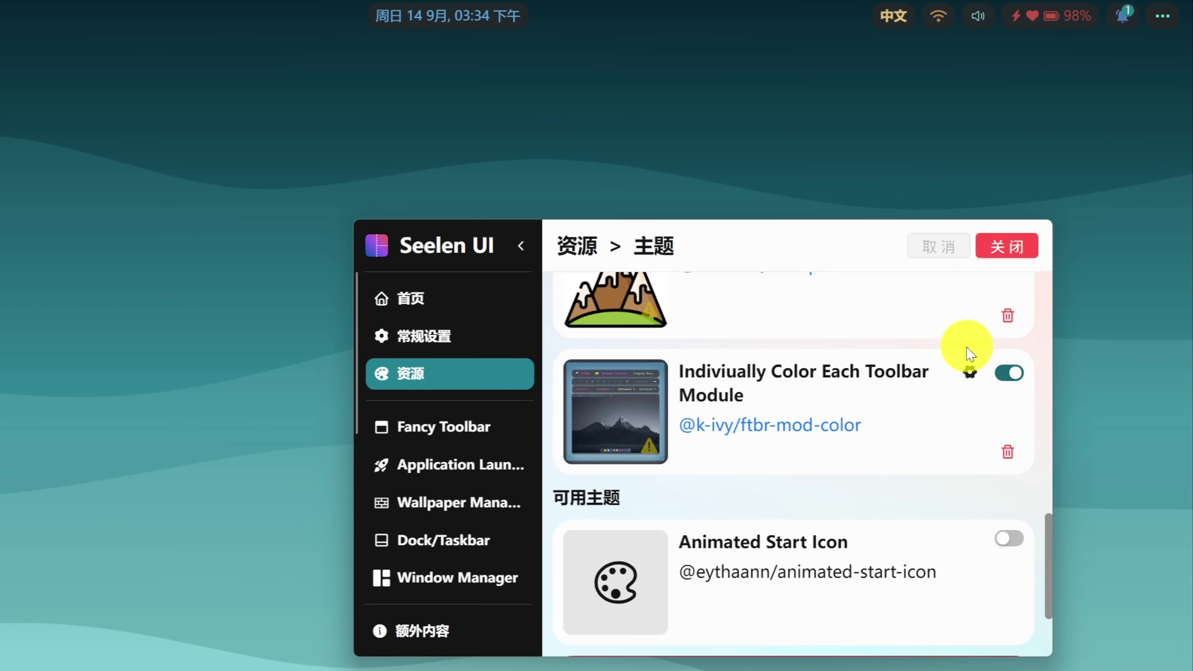
# Step: In the Indiviually Color Each Toolbar Module settings, set the Power Color to green #87F4B2 and save
pyautogui.click(970, 372)
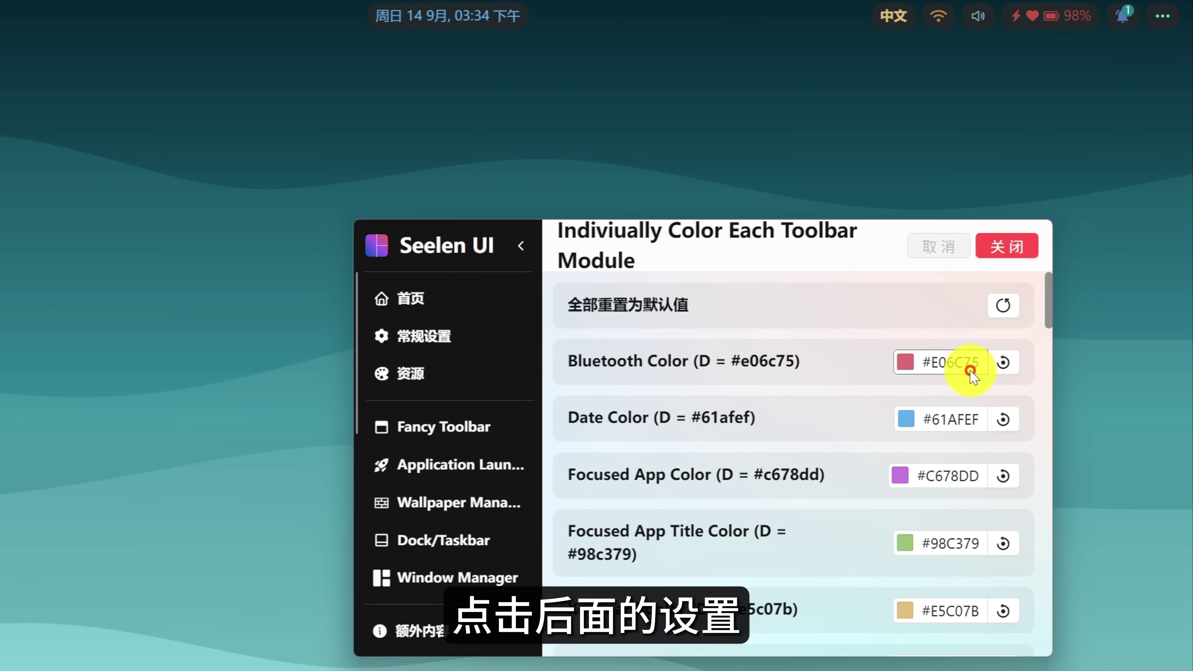
pyautogui.scroll(-5, 973, 377)
pyautogui.scroll(-1, 972, 377)
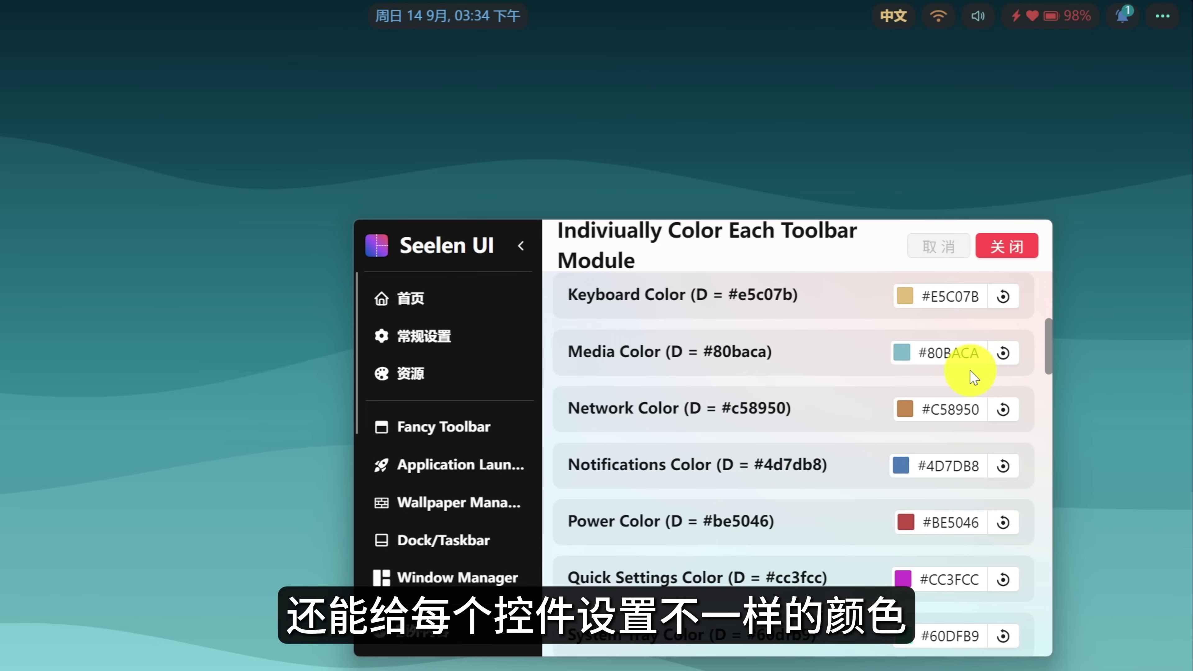
pyautogui.scroll(-4, 974, 376)
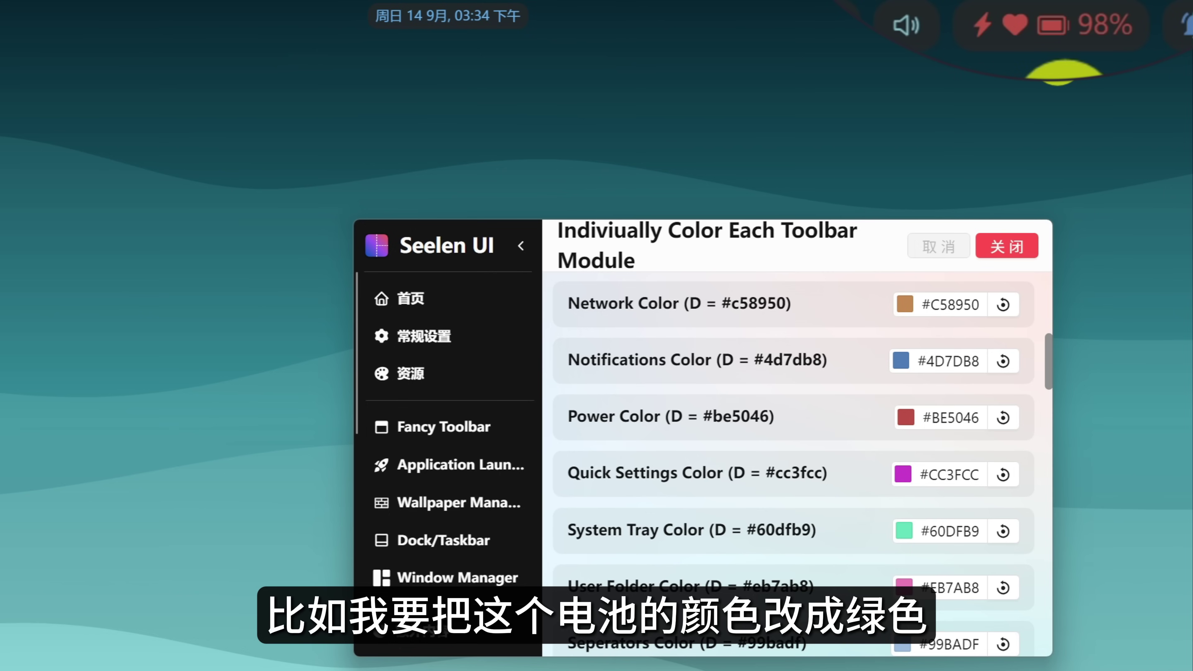
pyautogui.click(906, 417)
pyautogui.click(813, 640)
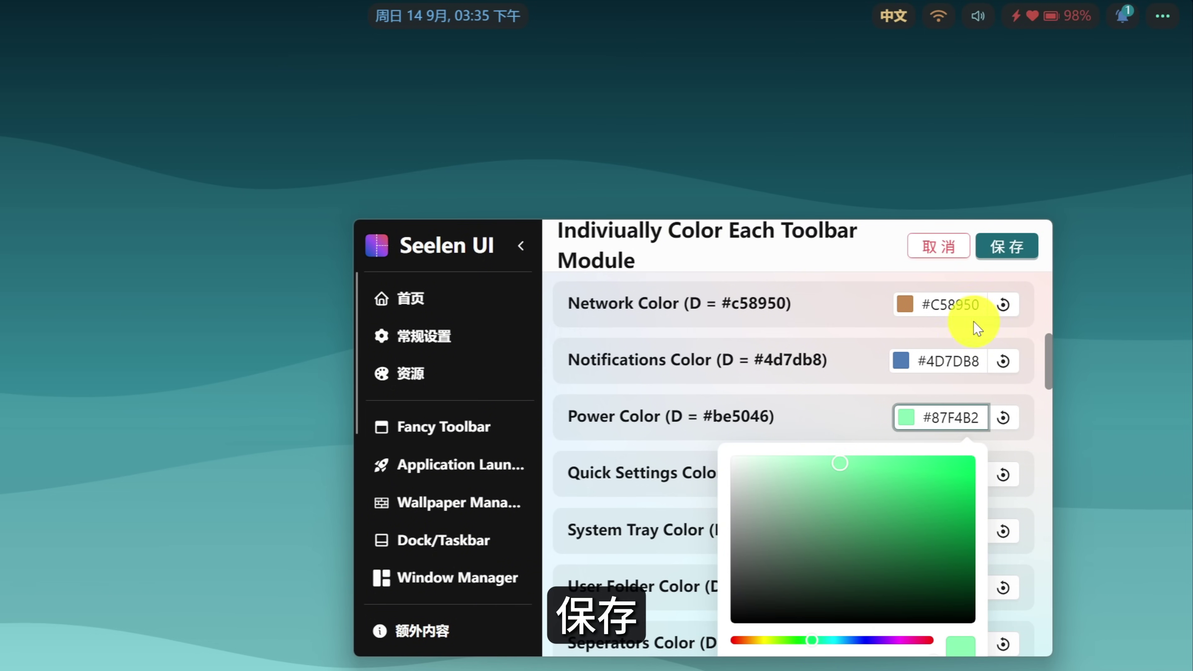
pyautogui.click(1006, 246)
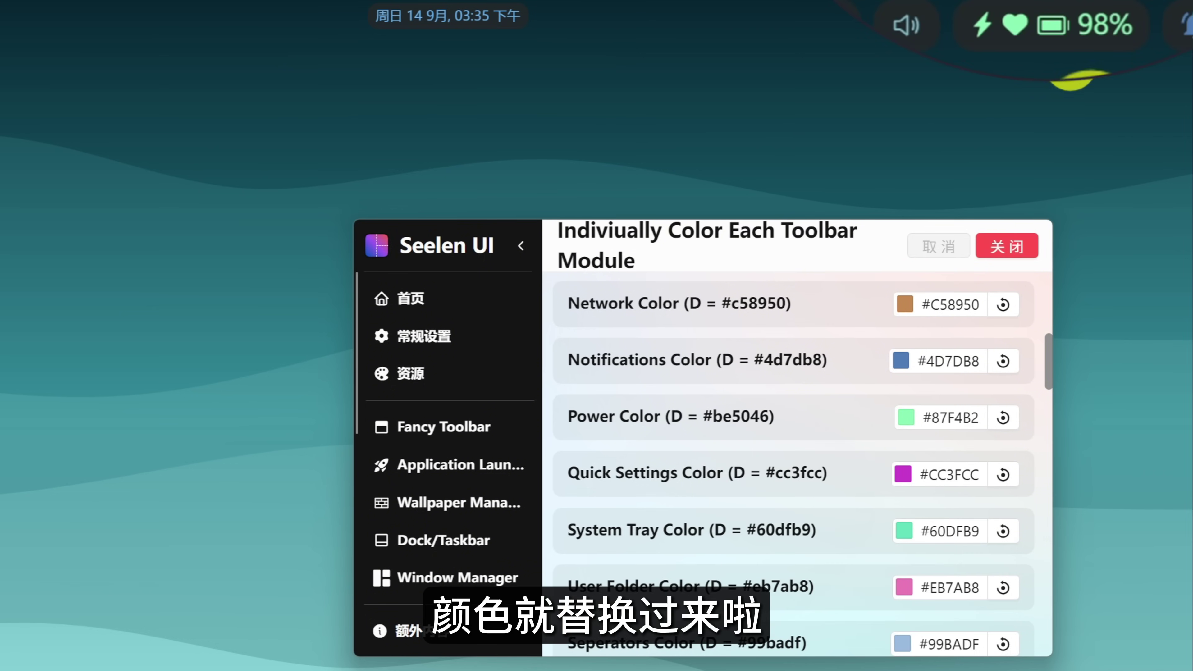
# Step: Review the installed themes and open the parameter pages of the toolbar colour and Animated Vista Start Icon themes
pyautogui.click(426, 373)
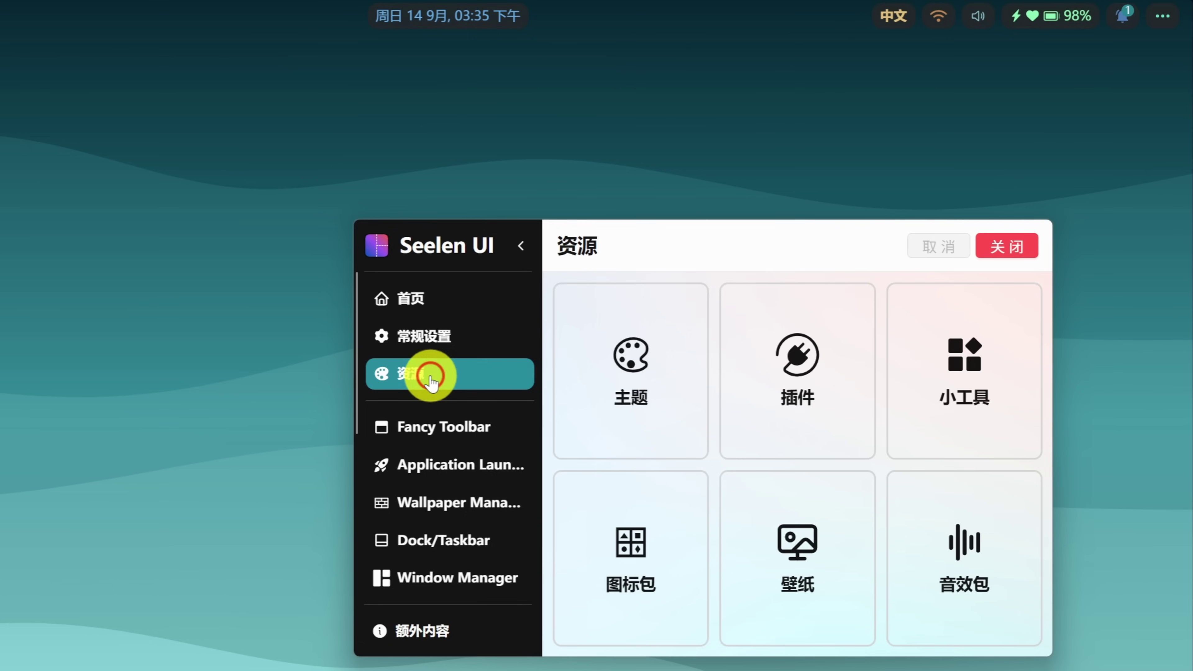
pyautogui.click(634, 369)
pyautogui.scroll(-5, 860, 452)
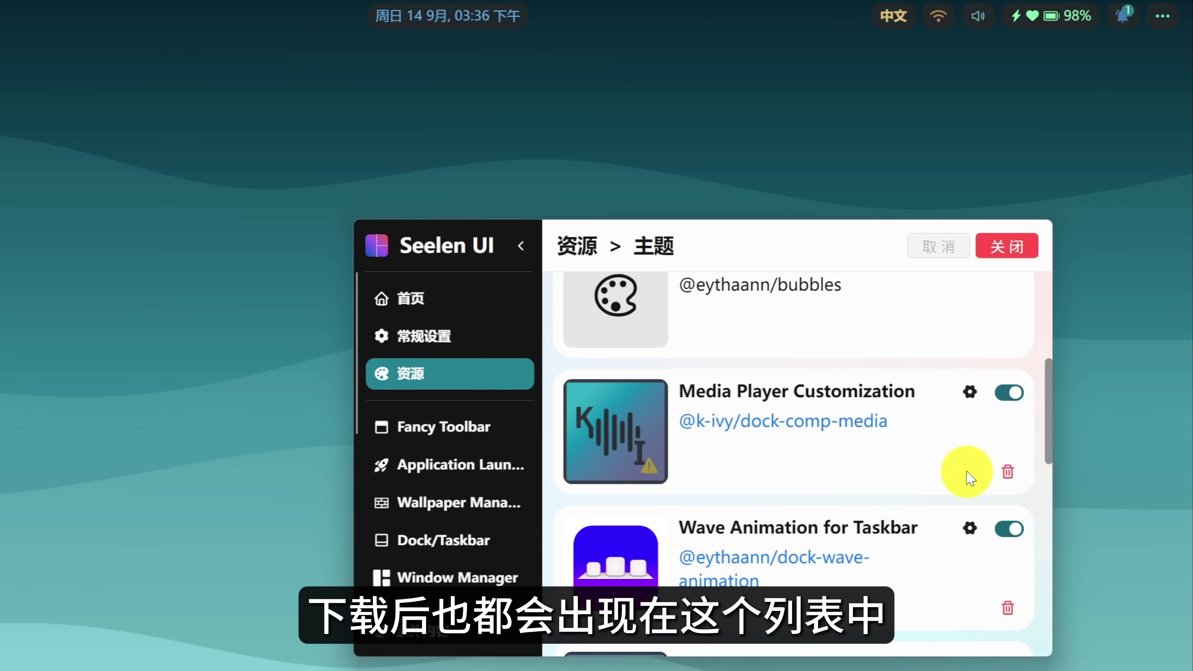
pyautogui.scroll(-5, 470, 467)
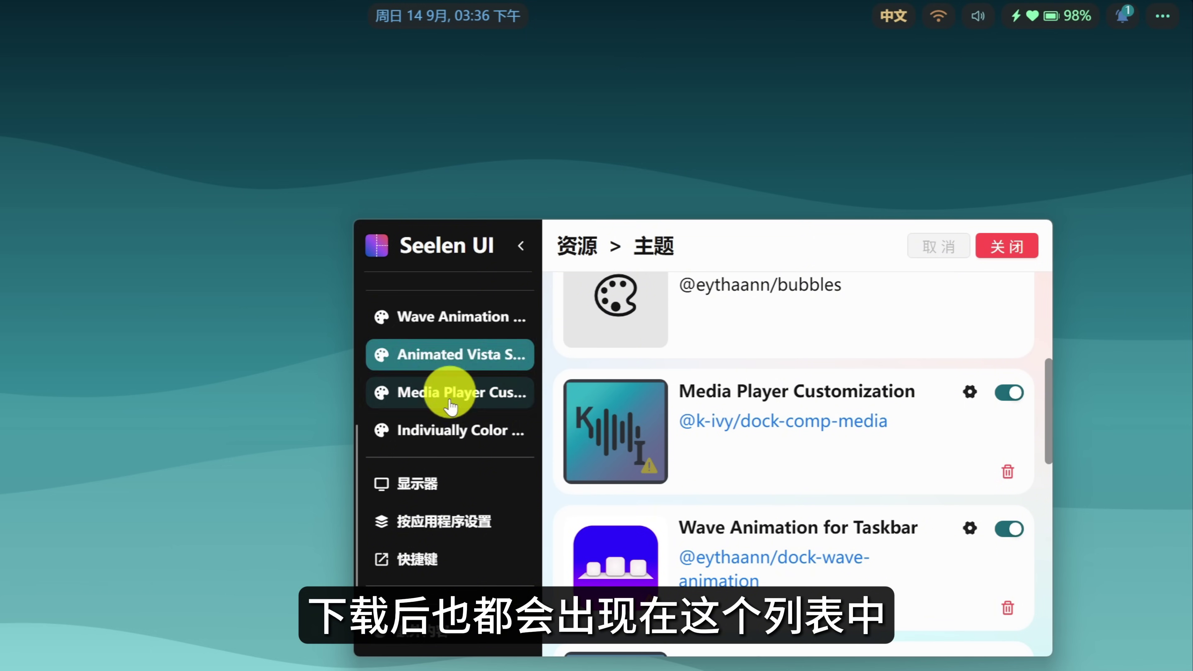
pyautogui.click(458, 430)
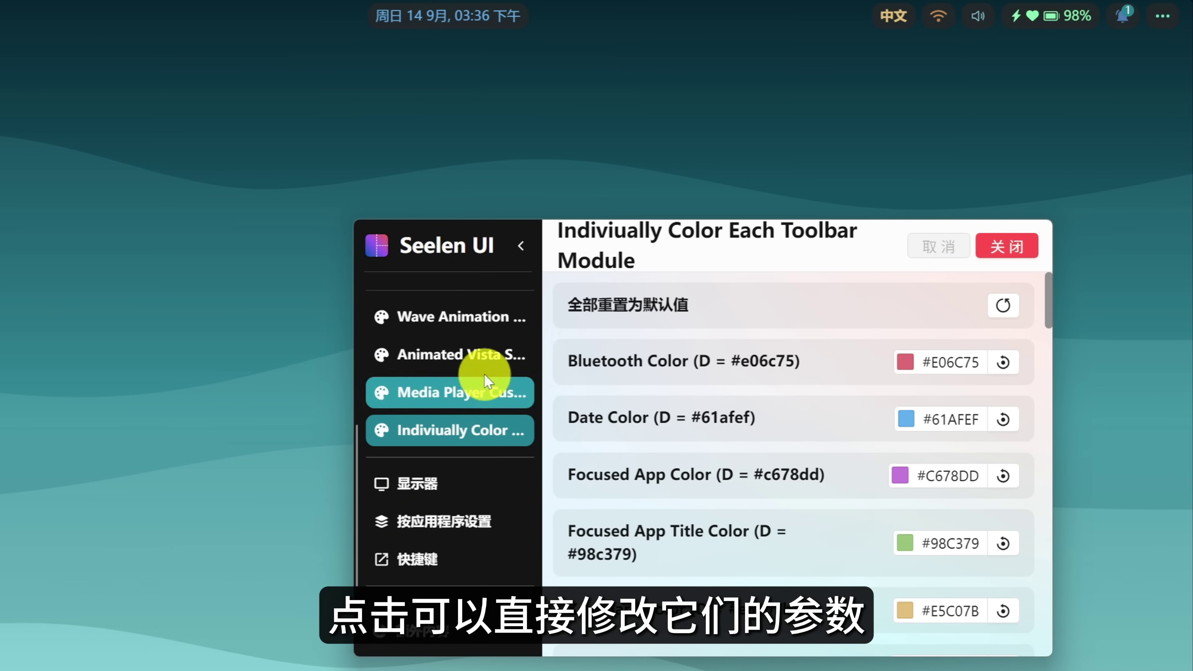
pyautogui.click(481, 358)
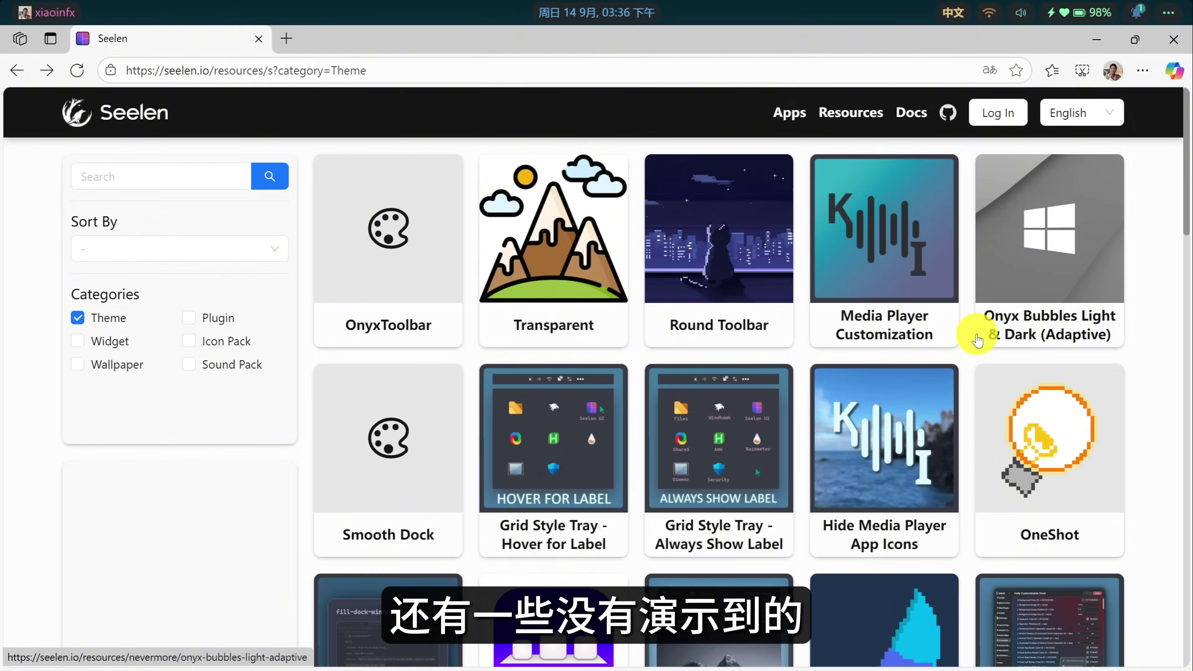
# Step: Browse the remaining themes in the seelen.io online catalogue
pyautogui.scroll(-12, 977, 340)
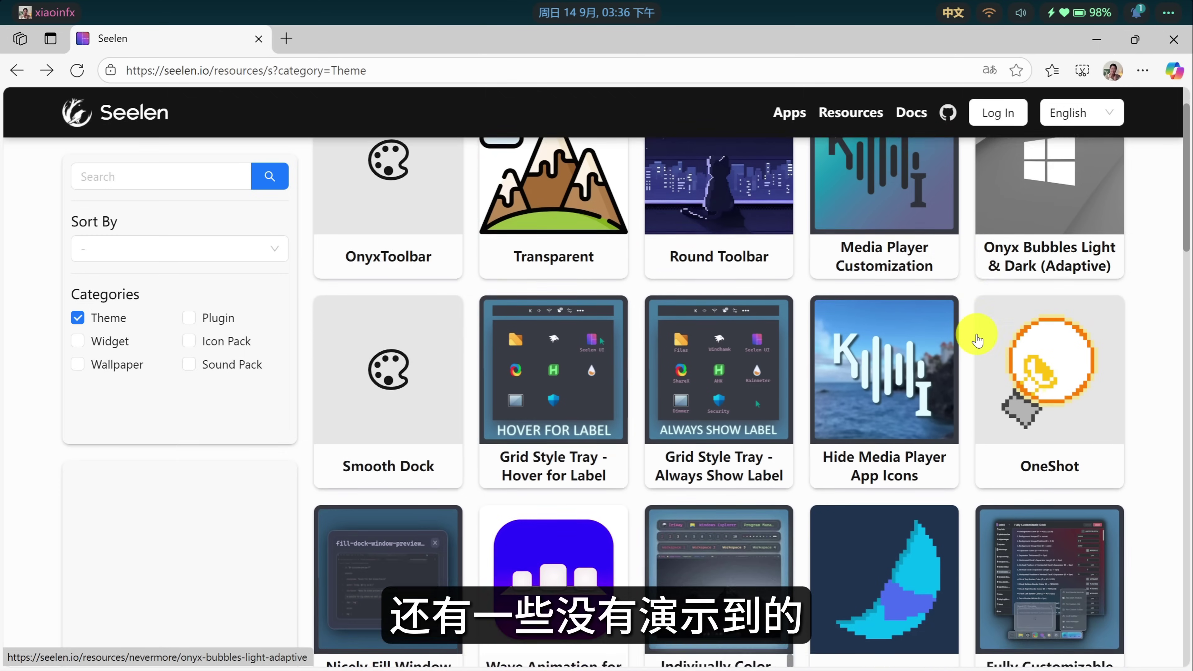
pyautogui.scroll(-12, 977, 339)
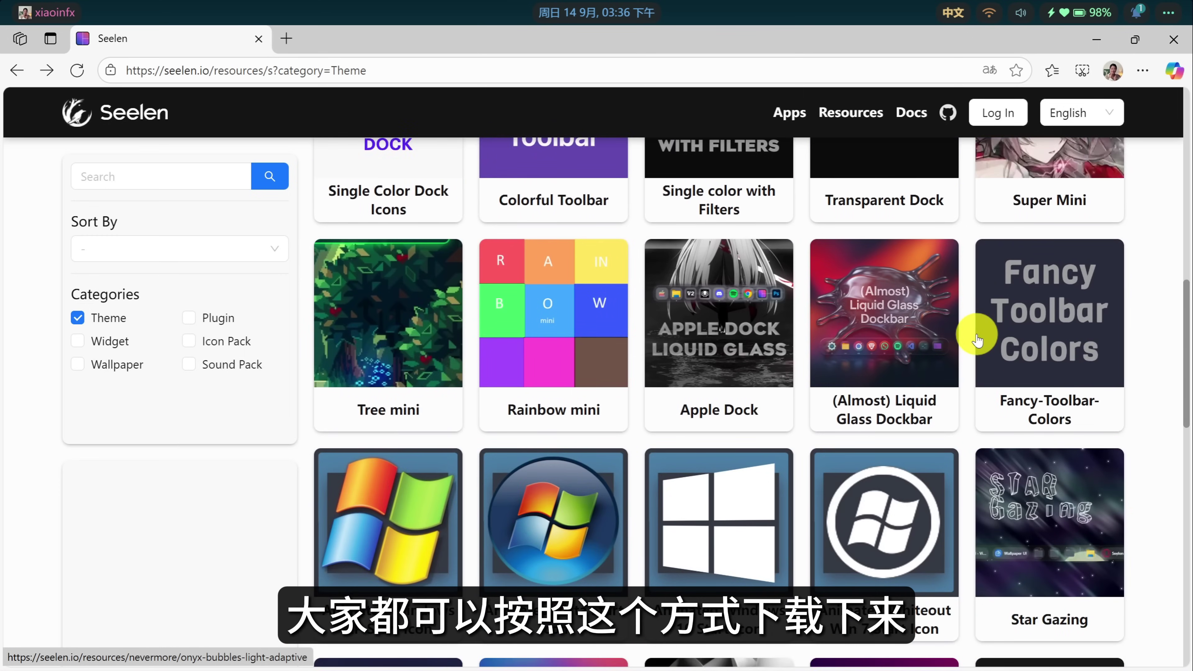
pyautogui.scroll(-2, 977, 339)
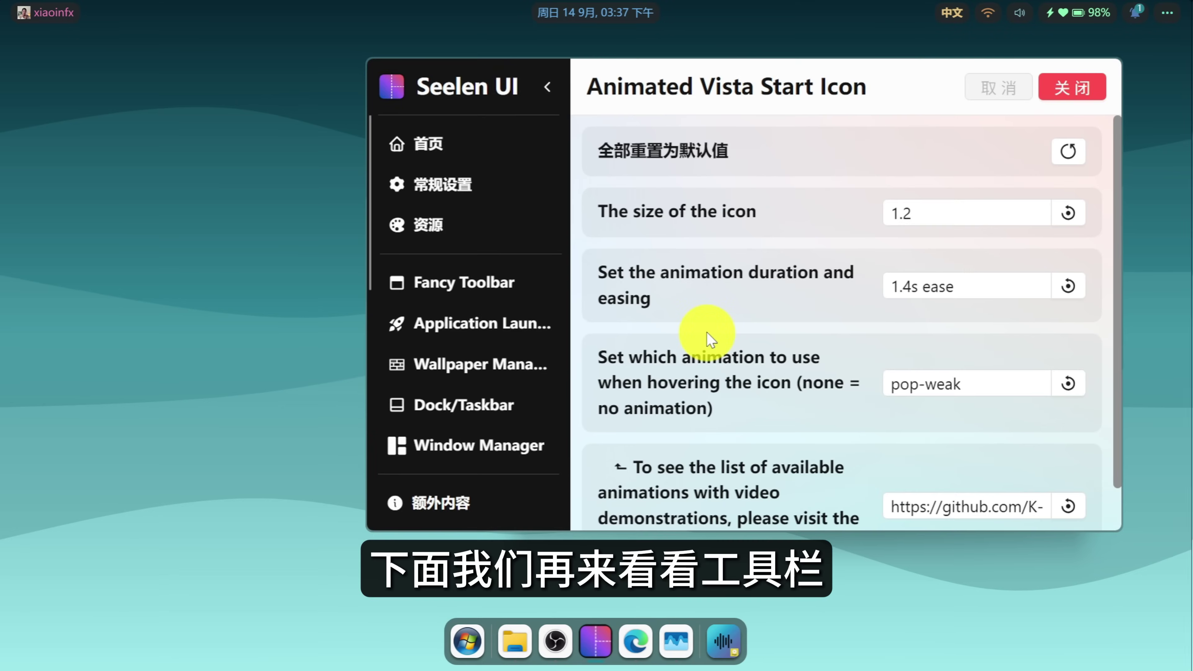
# Step: Set the Fancy Toolbar's position to the bottom of the desktop, save, and move its date module beside the user module
pyautogui.click(472, 283)
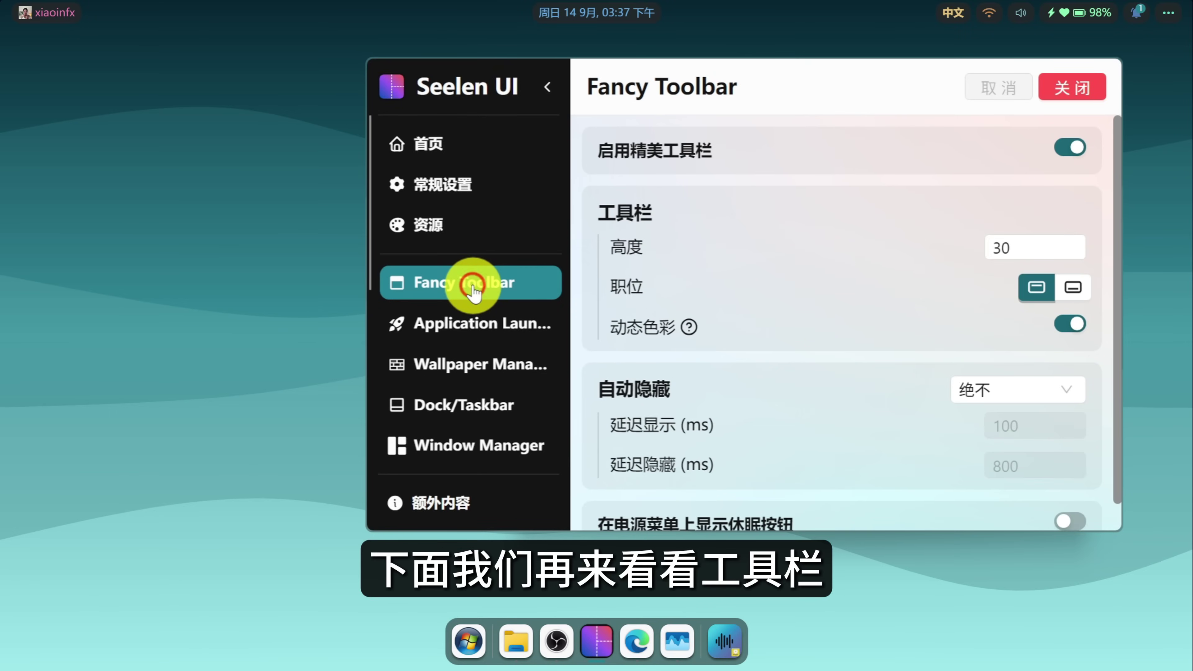
pyautogui.click(1074, 289)
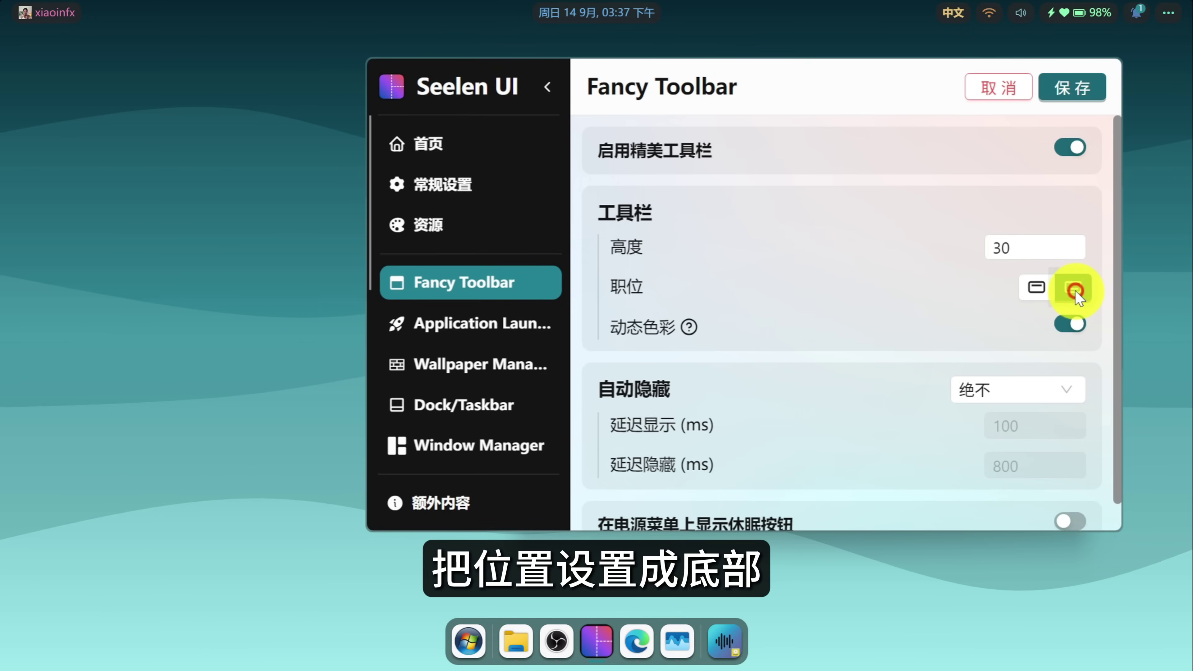
pyautogui.click(1073, 88)
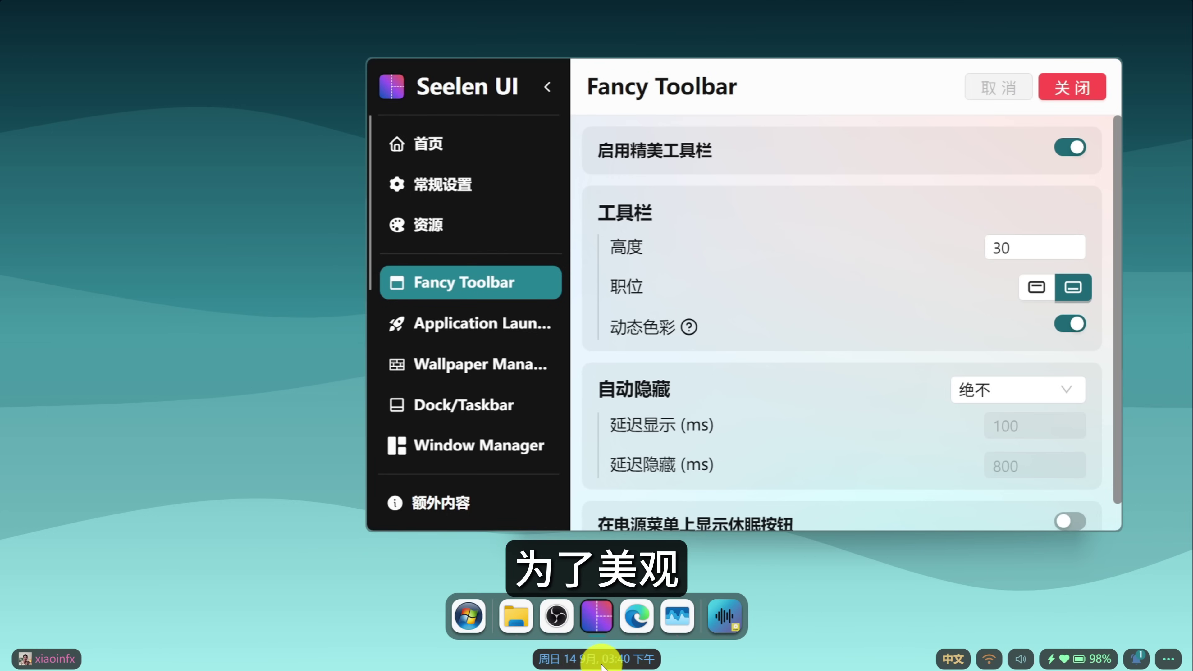
pyautogui.moveTo(600, 665); pyautogui.dragTo(241, 665)
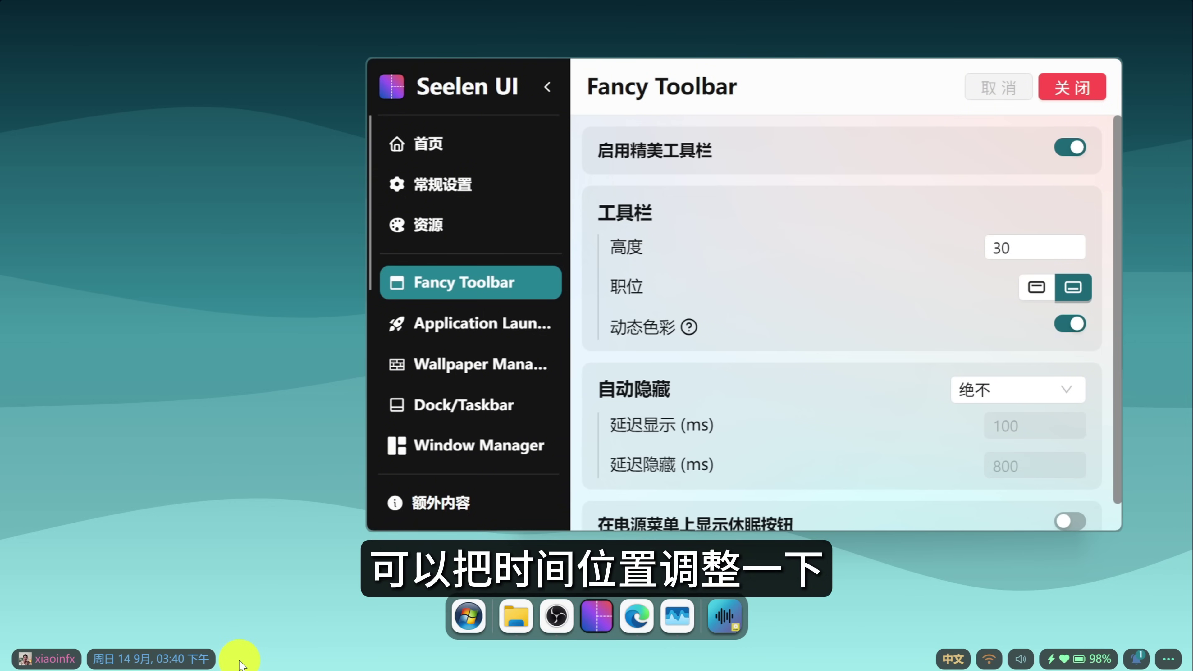
# Step: Set the Fancy Toolbar's auto-hide option to 总是 (always) and save the change
pyautogui.click(1032, 391)
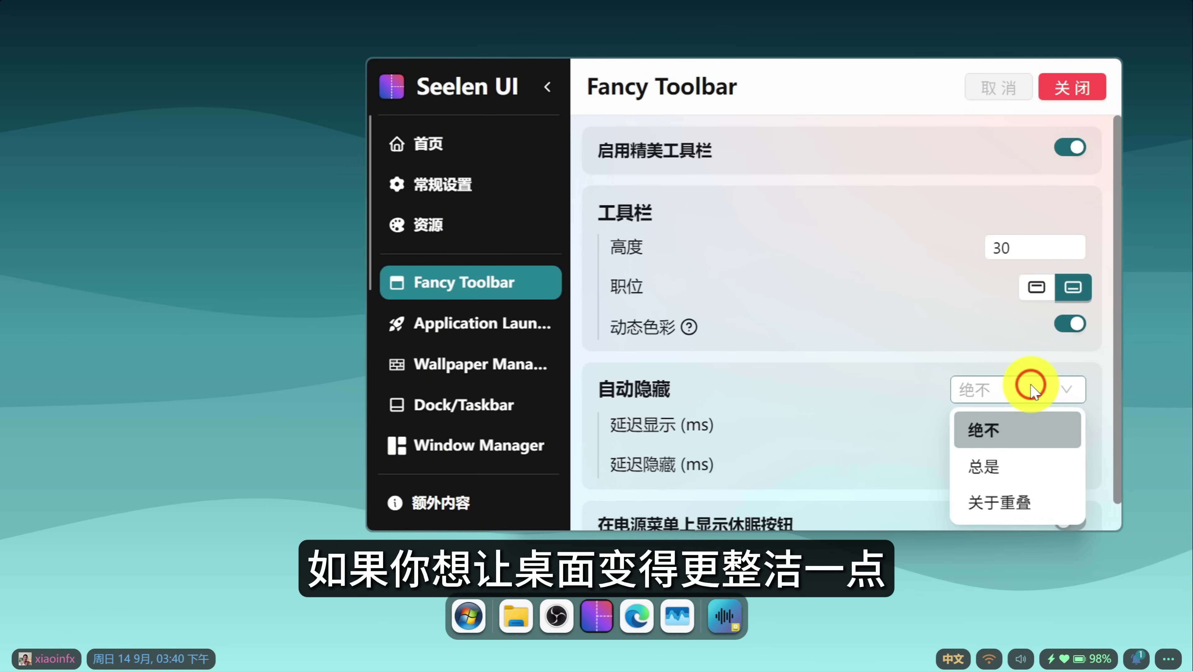
pyautogui.click(1033, 465)
pyautogui.click(1073, 83)
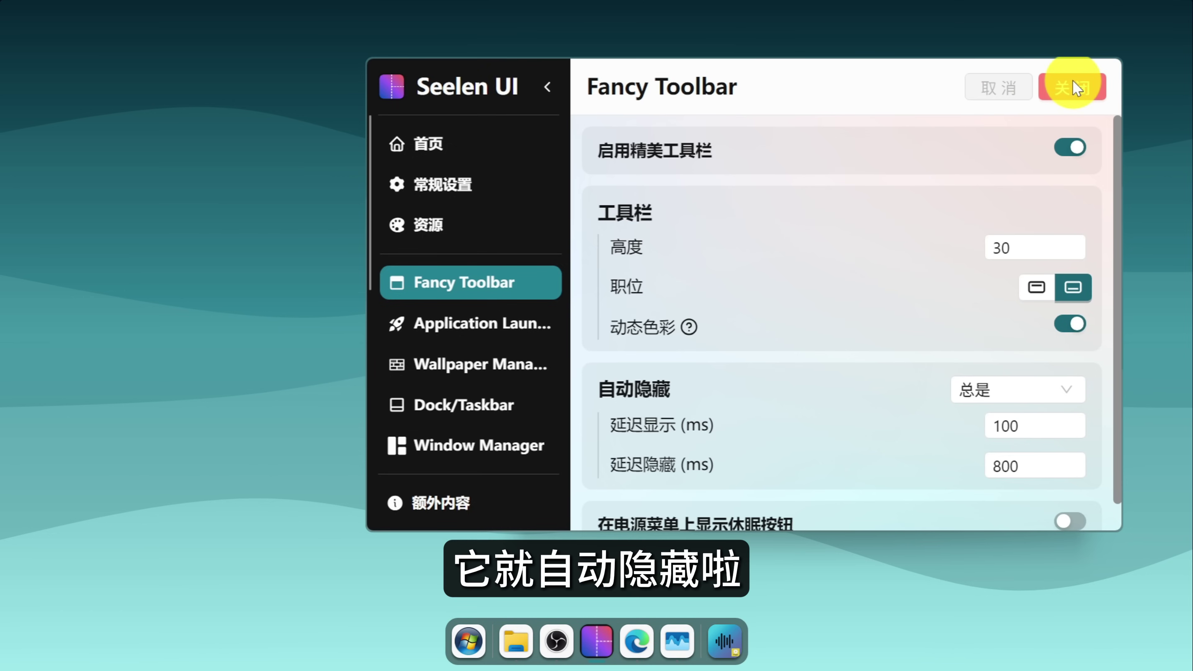
pyautogui.moveTo(1102, 662)
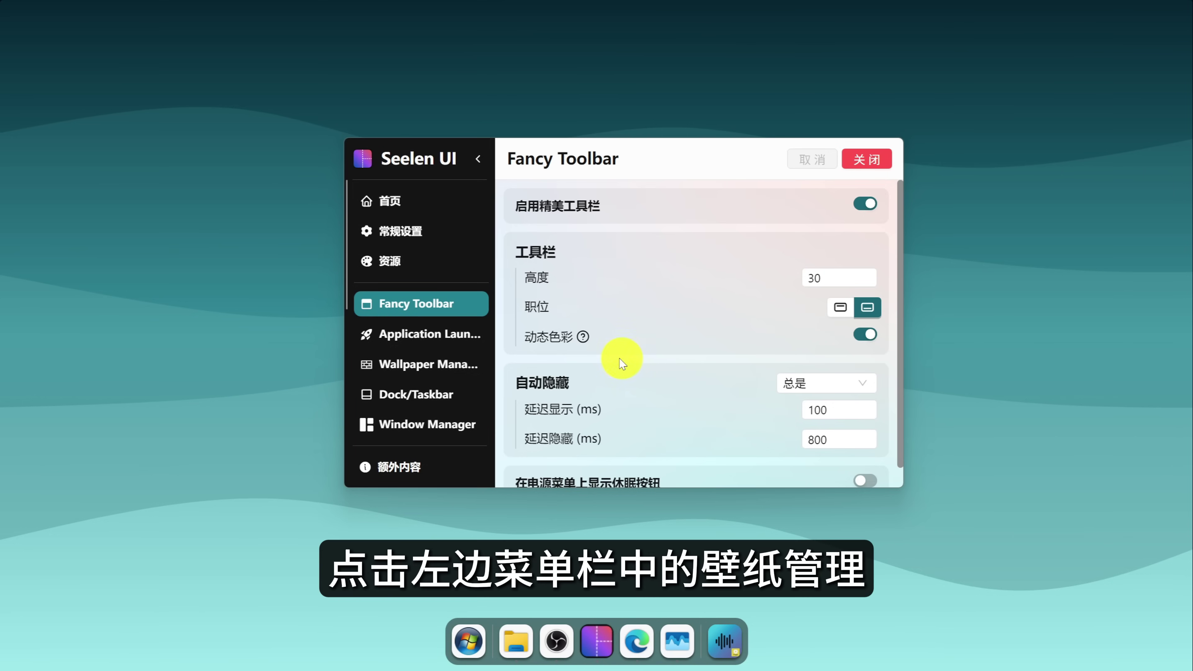
# Step: Import all the image files from the desktop's 壁纸 folder as local wallpapers, using the image file type filter
pyautogui.click(446, 364)
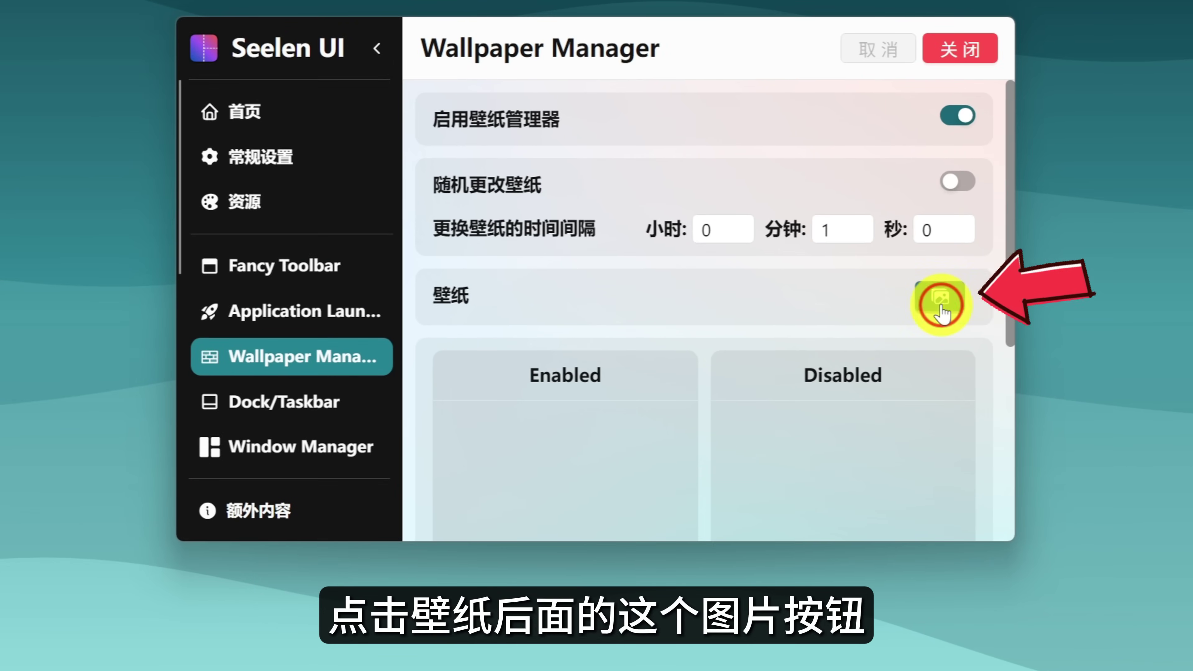
pyautogui.click(940, 301)
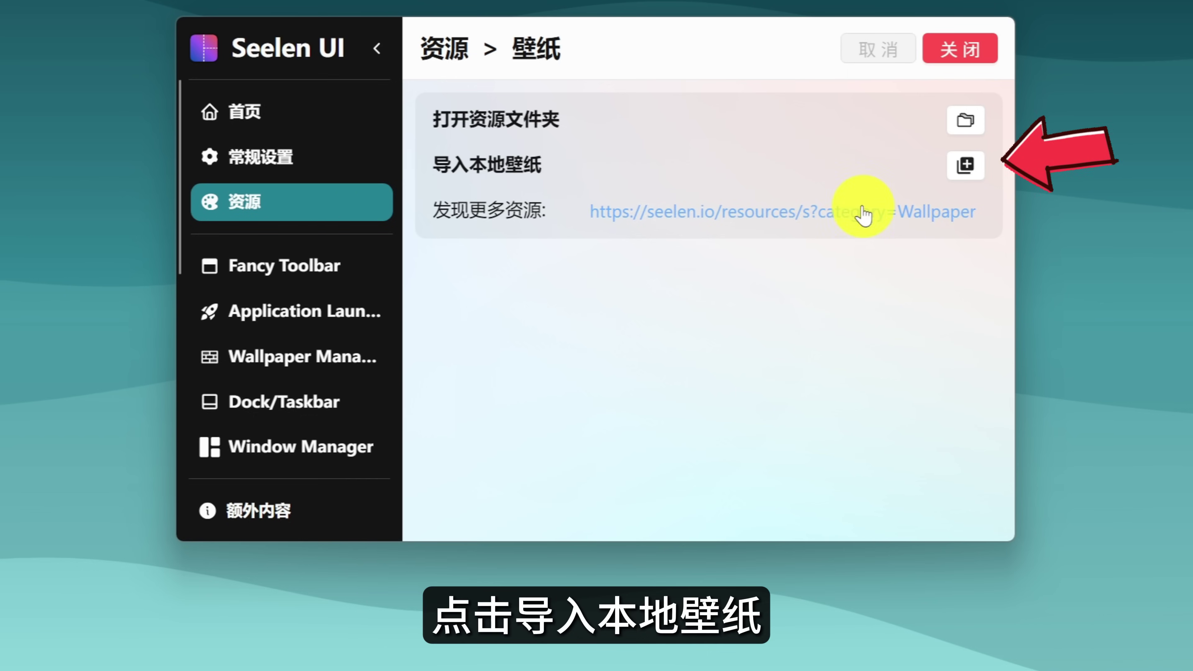
pyautogui.click(963, 167)
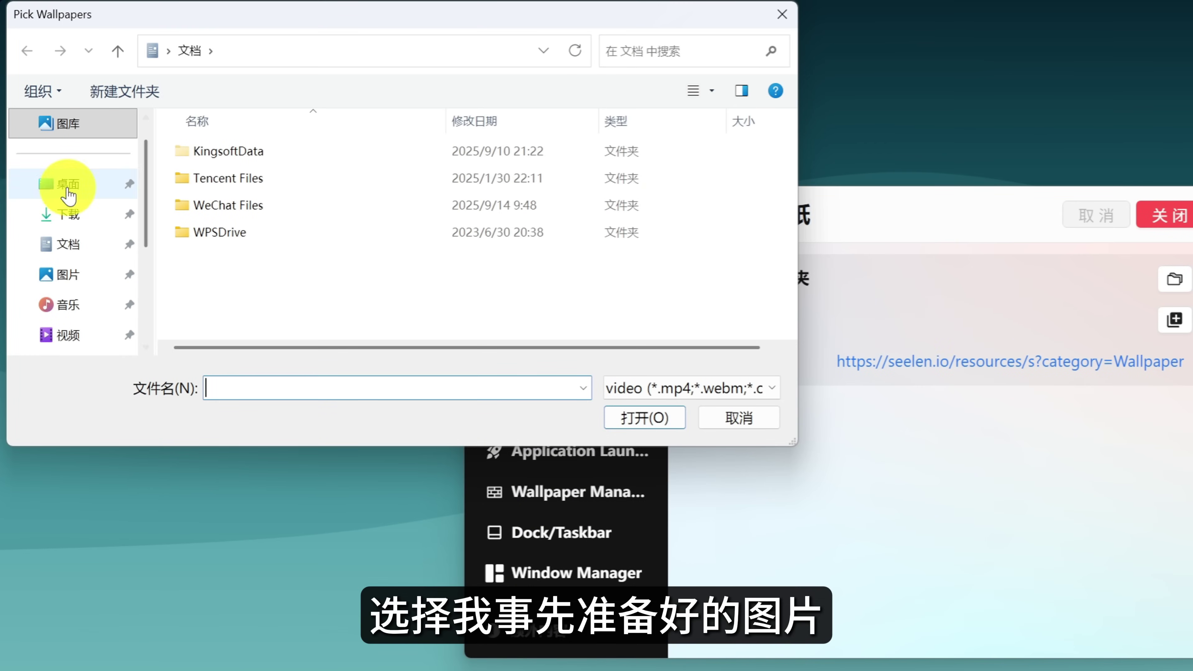
pyautogui.click(69, 195)
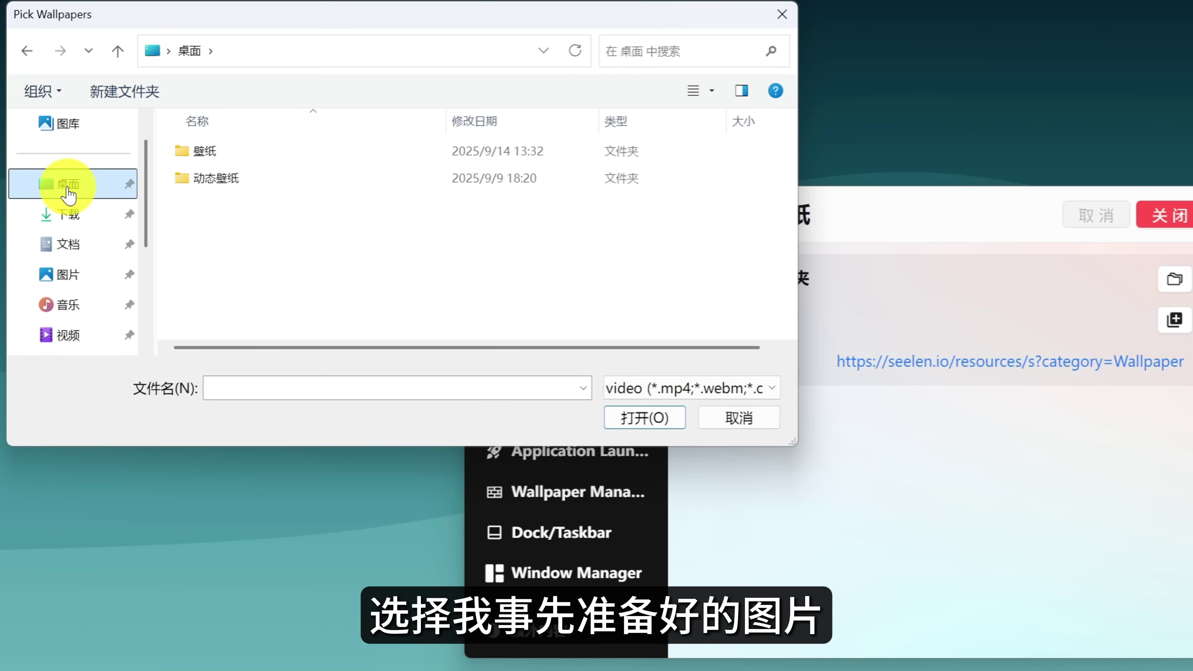
pyautogui.doubleClick(290, 151)
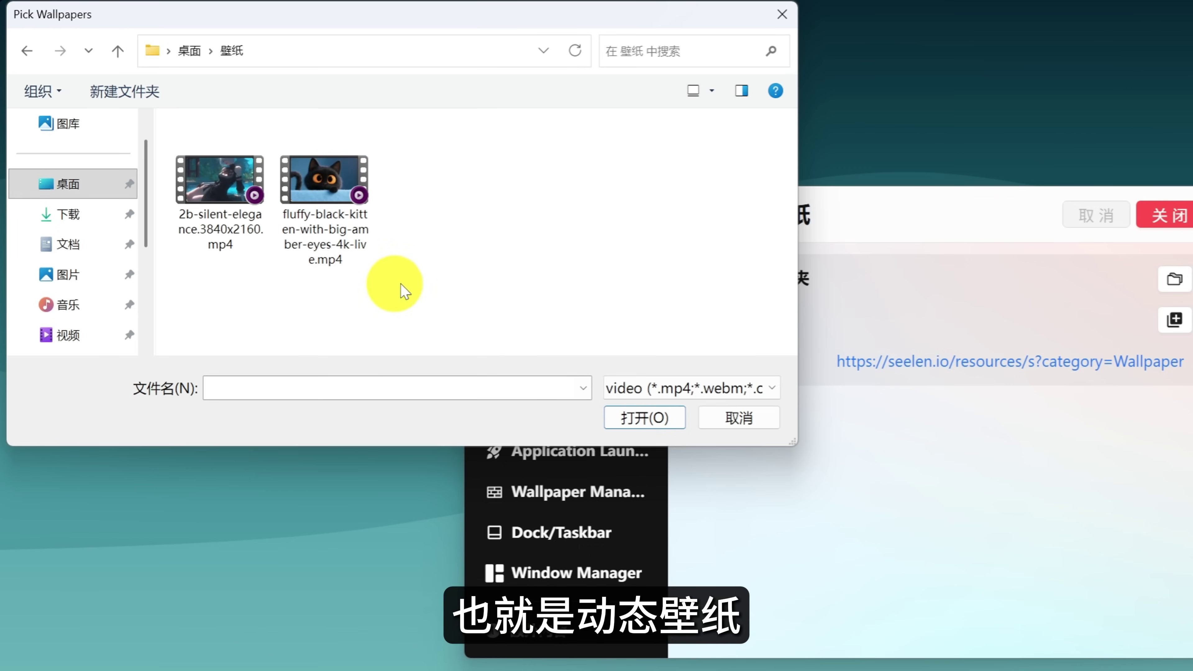
pyautogui.click(695, 387)
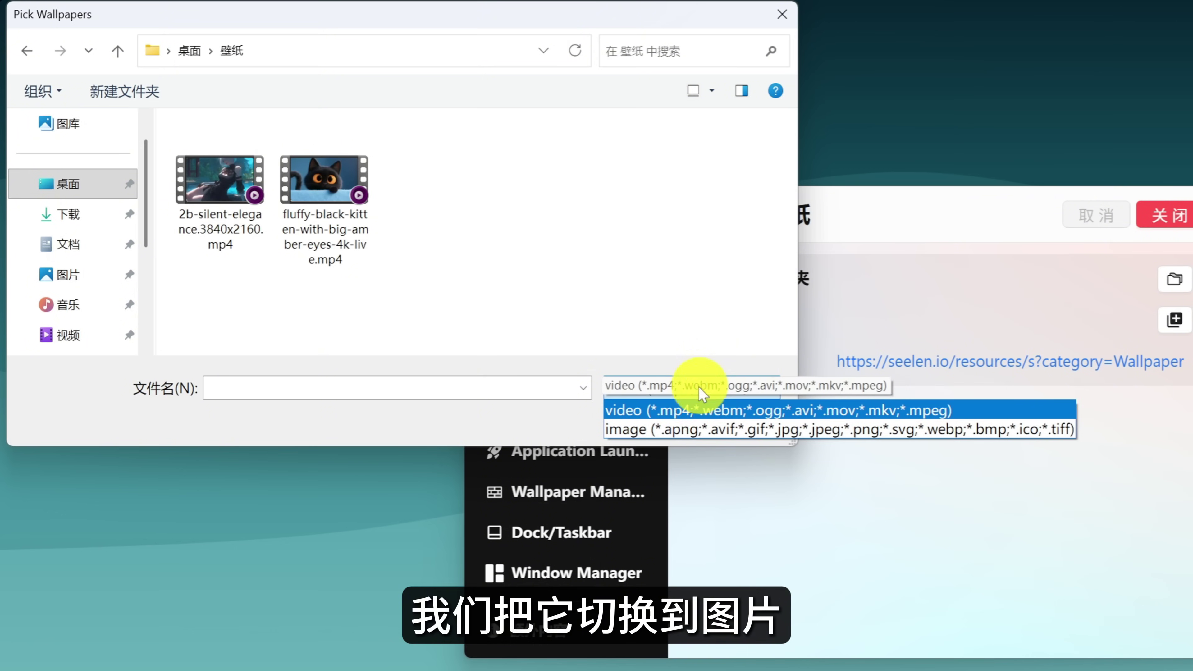
pyautogui.click(706, 431)
pyautogui.moveTo(766, 276); pyautogui.dragTo(221, 127)
pyautogui.click(635, 416)
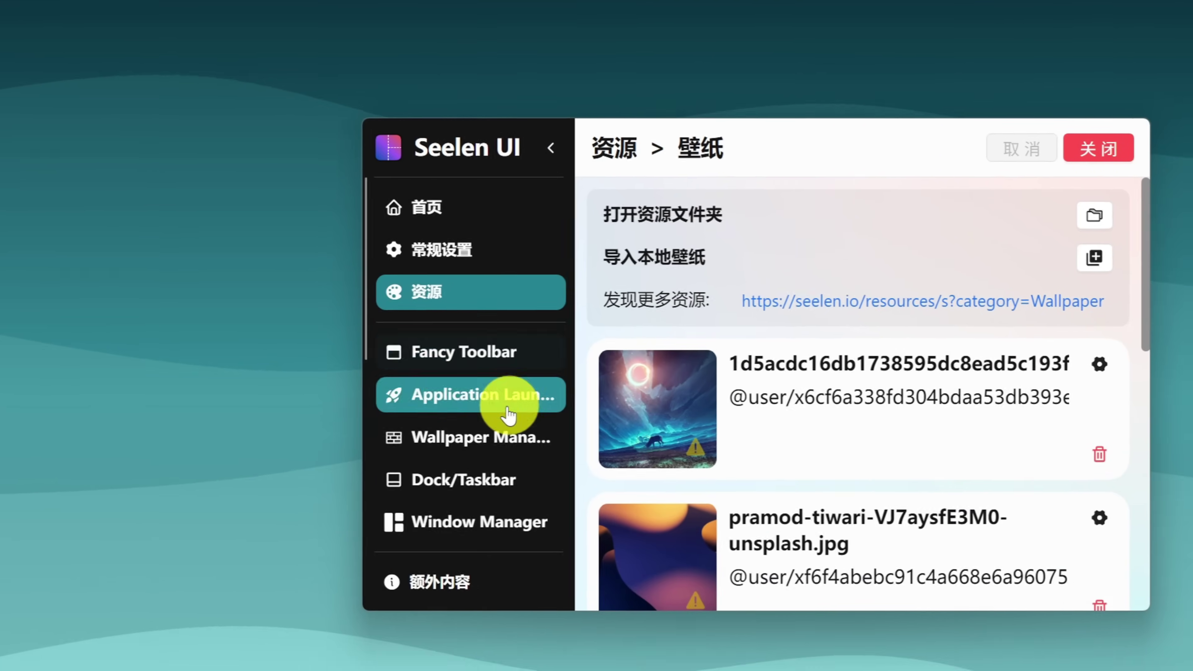
# Step: Move the 渐变天空 wallpaper to Enabled in the Wallpaper Manager and save the change
pyautogui.click(580, 501)
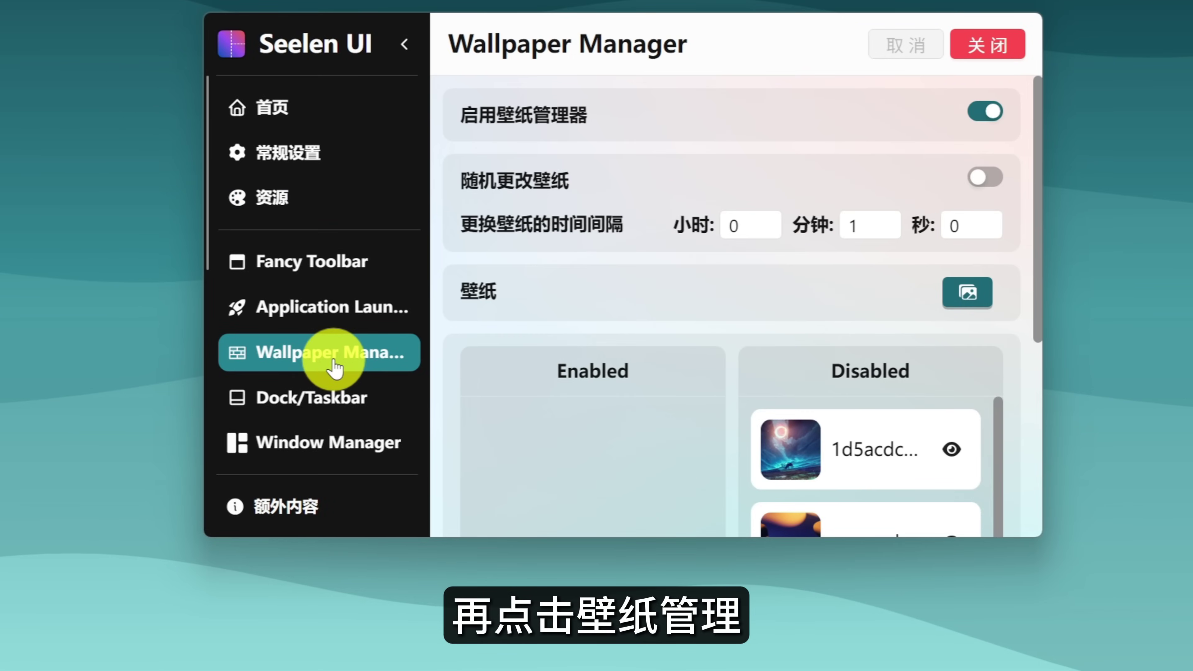
pyautogui.scroll(-4, 909, 387)
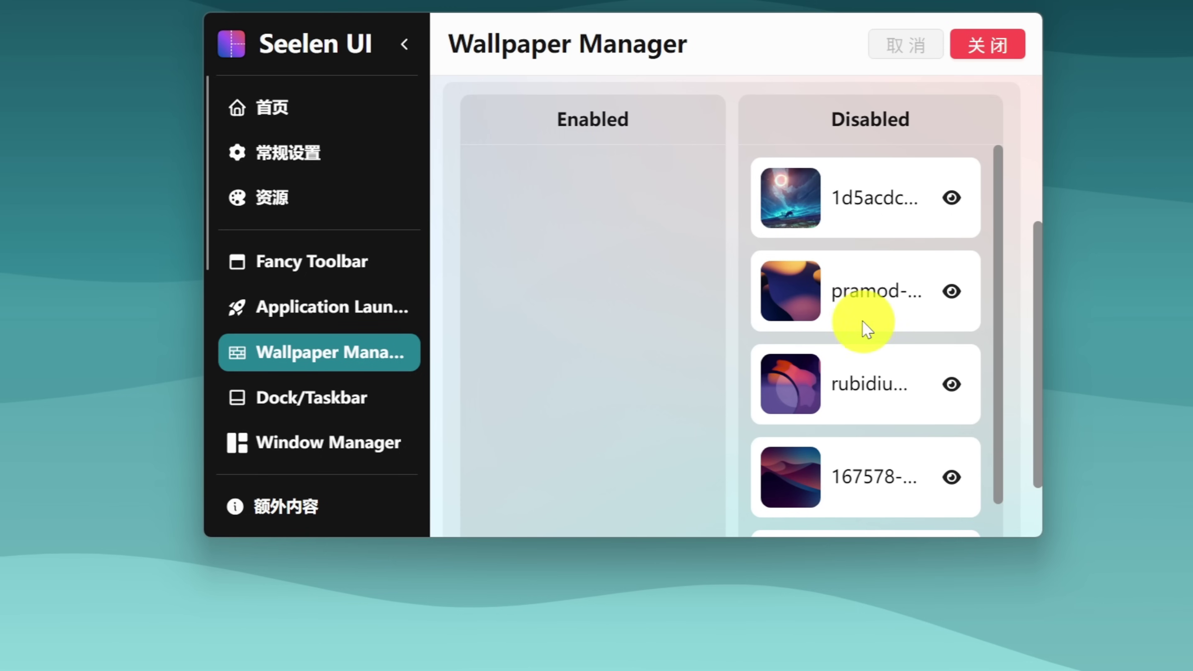
pyautogui.scroll(-4, 869, 329)
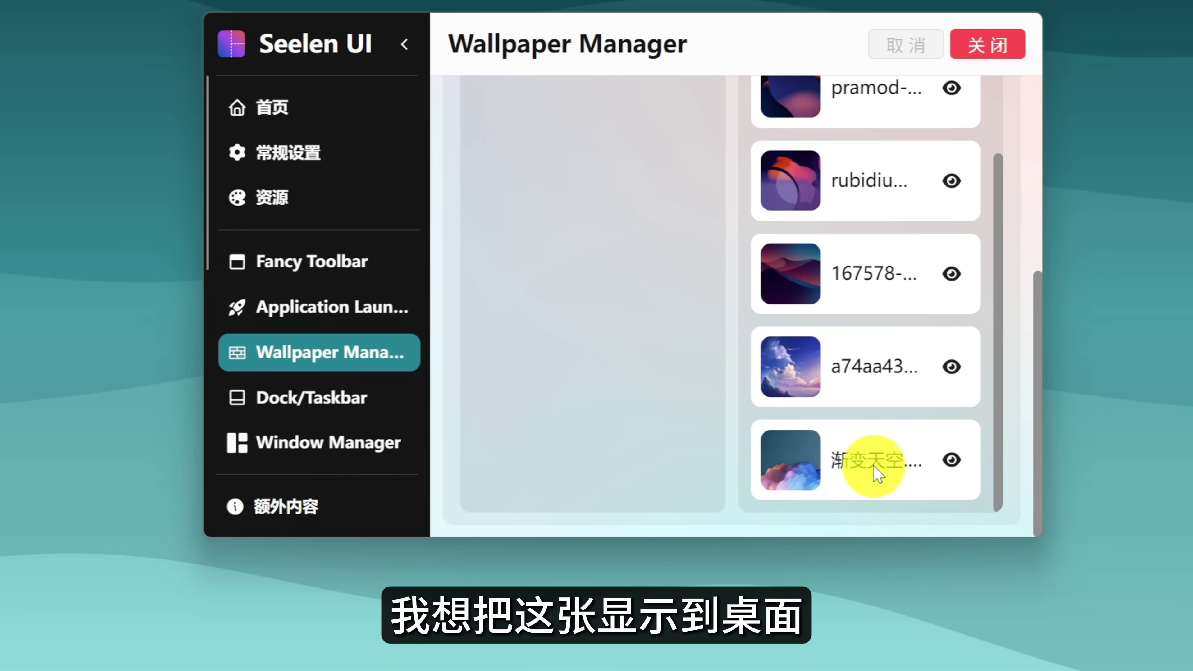
pyautogui.moveTo(874, 467); pyautogui.dragTo(660, 331)
pyautogui.scroll(6, 660, 331)
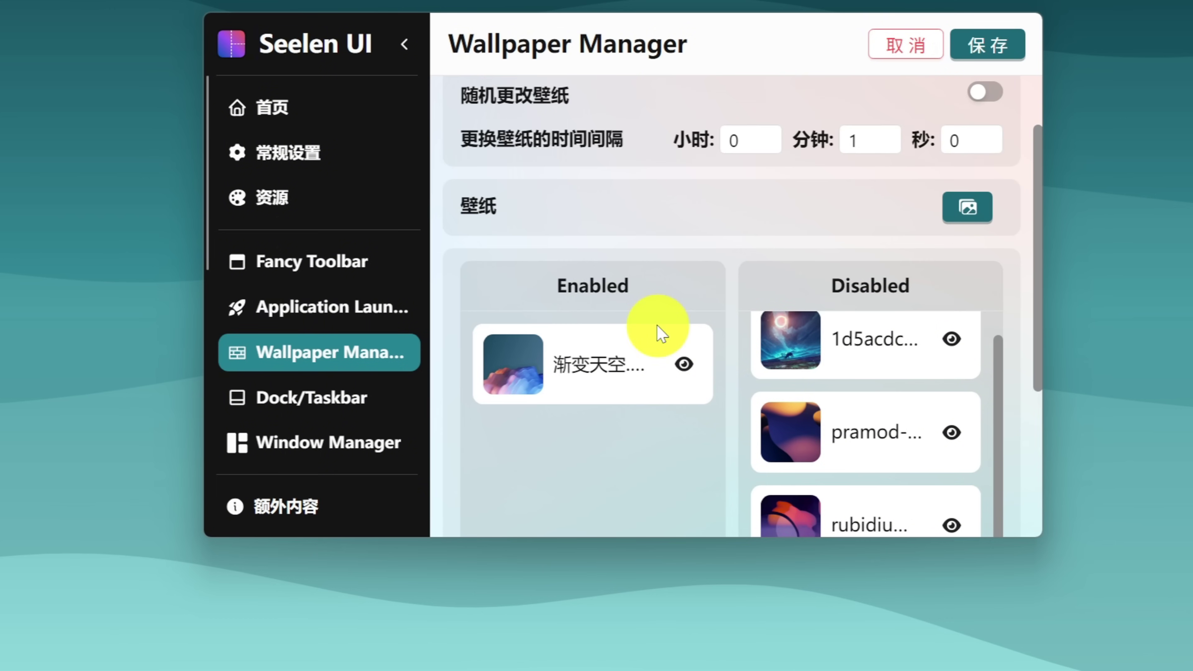
pyautogui.click(990, 47)
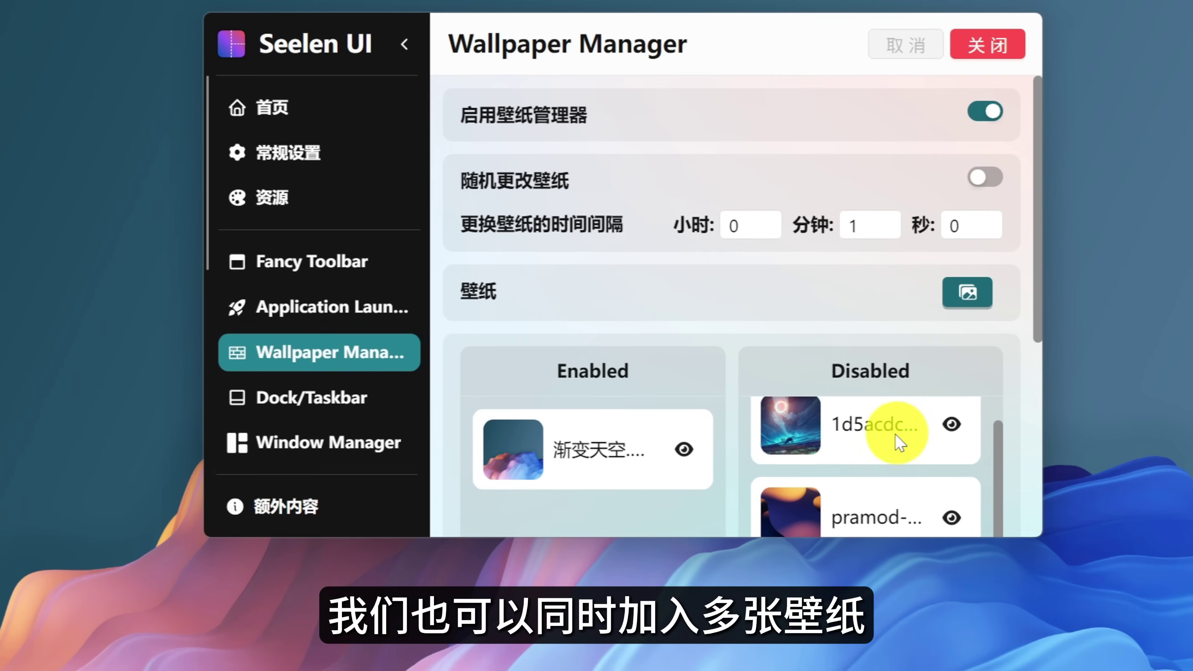
# Step: Add the 1d5acdc…, rubidium… and pramod… wallpapers to the Enabled list below 渐变天空
pyautogui.moveTo(876, 447); pyautogui.dragTo(647, 475)
pyautogui.scroll(-4, 647, 474)
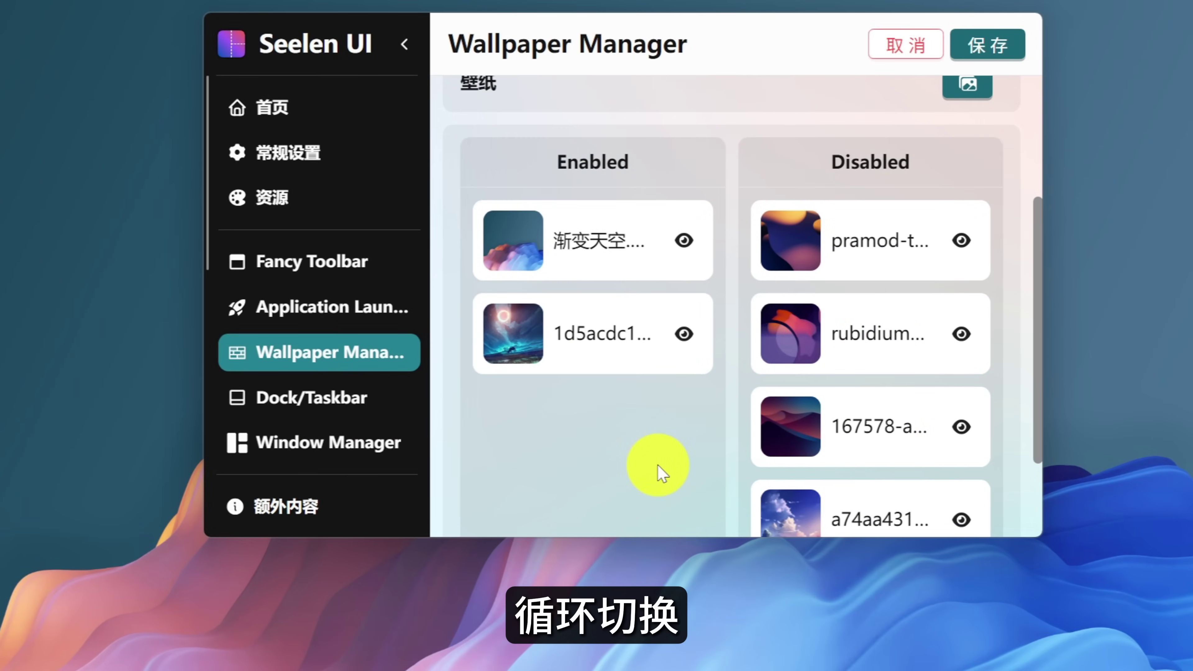
pyautogui.moveTo(844, 239); pyautogui.dragTo(585, 441)
# Step: Set the wallpaper change interval to 0 hours, 0 minutes, 3 seconds, turn on random wallpaper changing, and save
pyautogui.scroll(4, 585, 449)
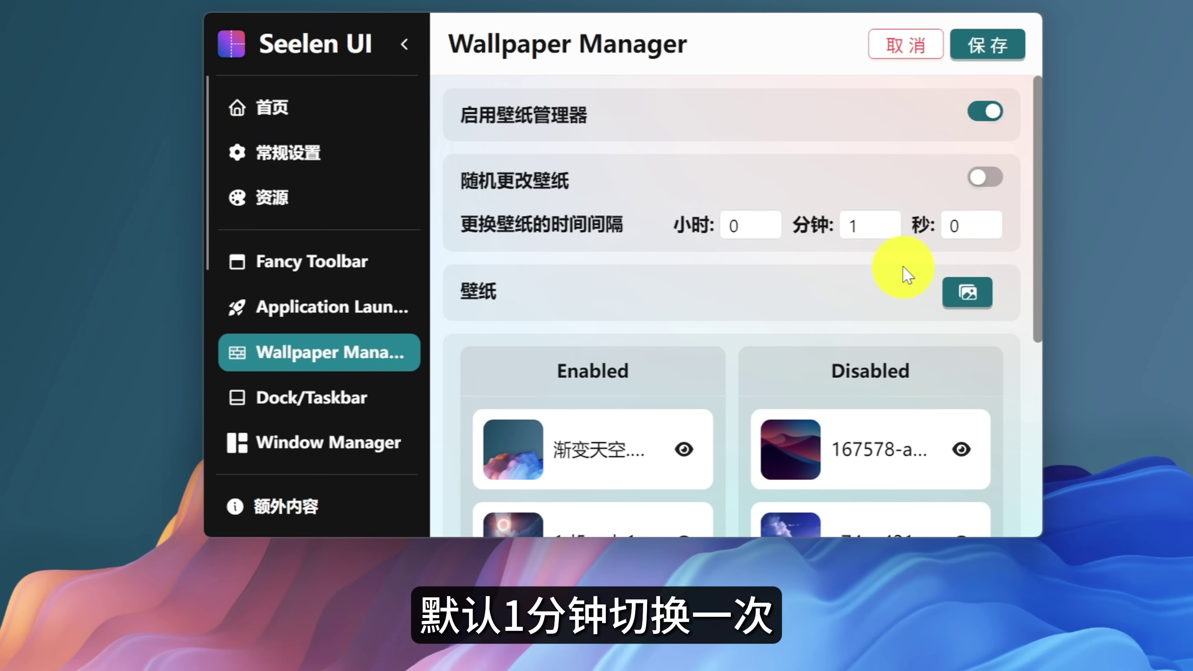
pyautogui.click(992, 219)
pyautogui.click(992, 219)
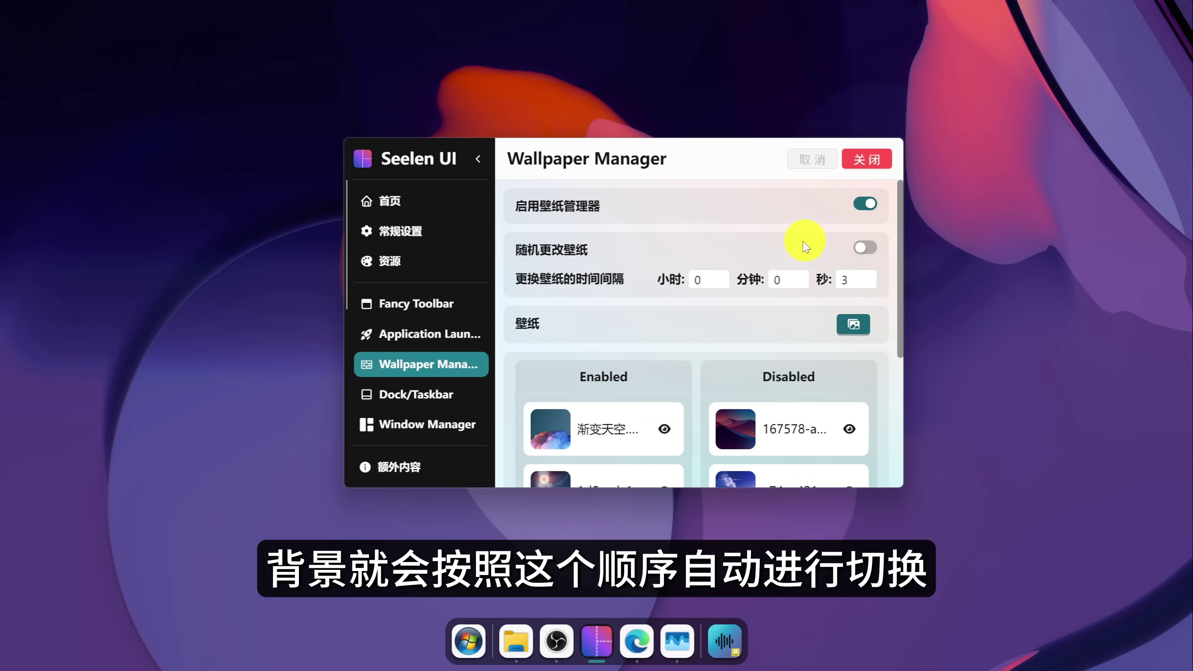
pyautogui.scroll(-4, 713, 349)
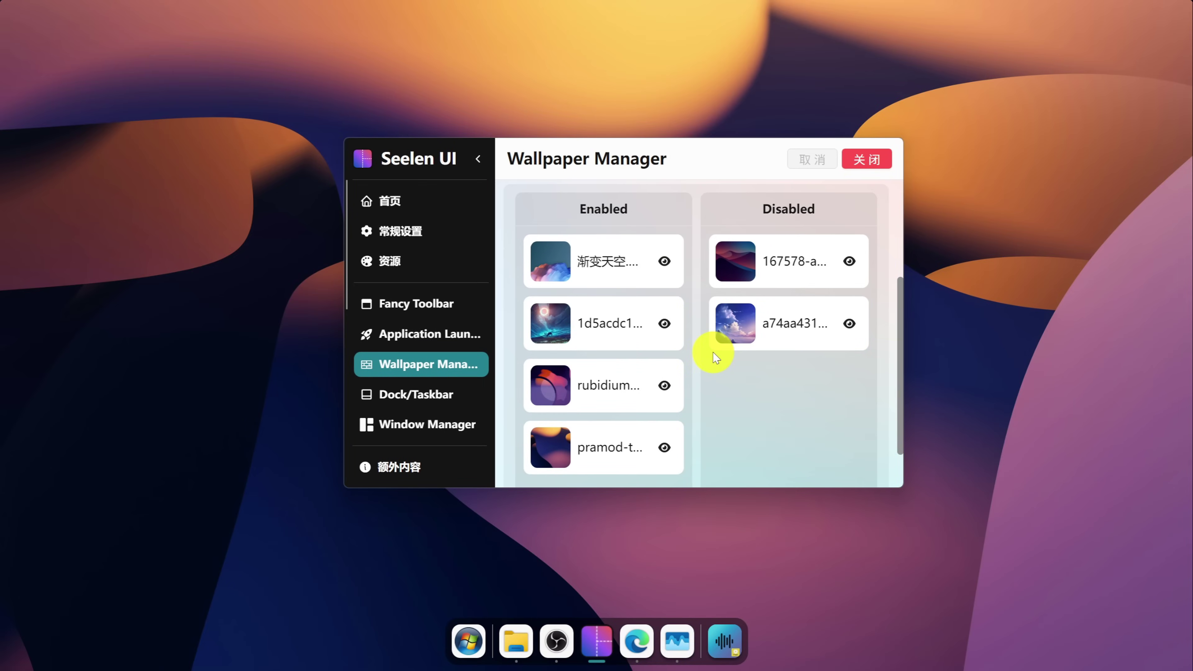
pyautogui.scroll(5, 714, 349)
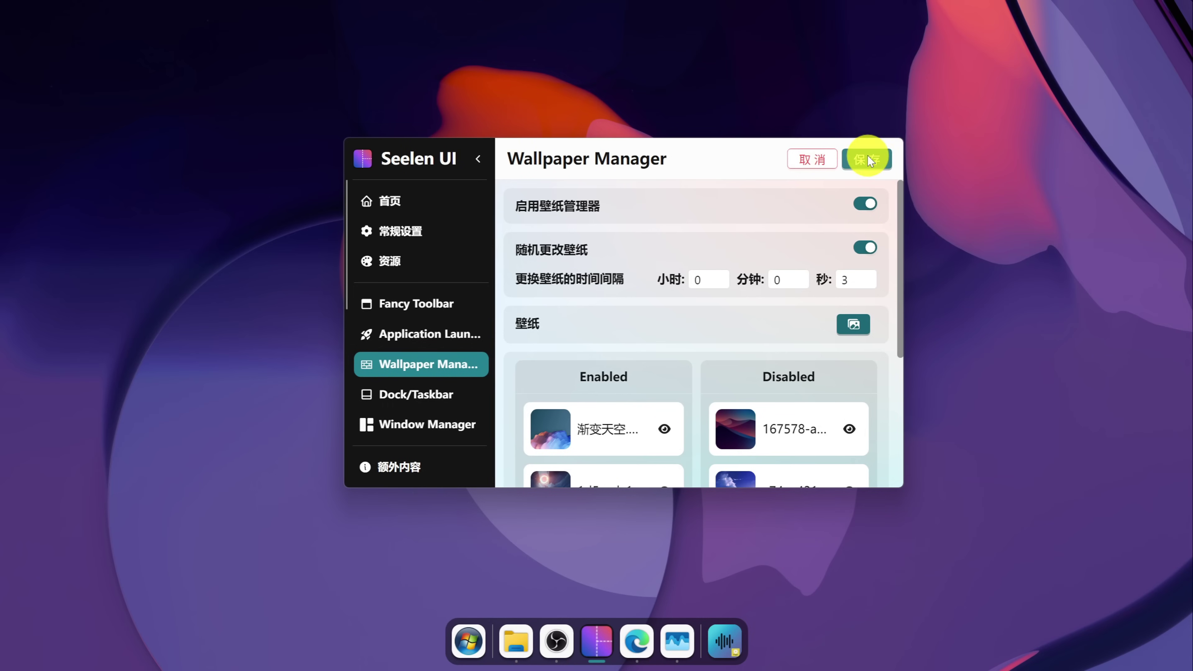
pyautogui.click(867, 158)
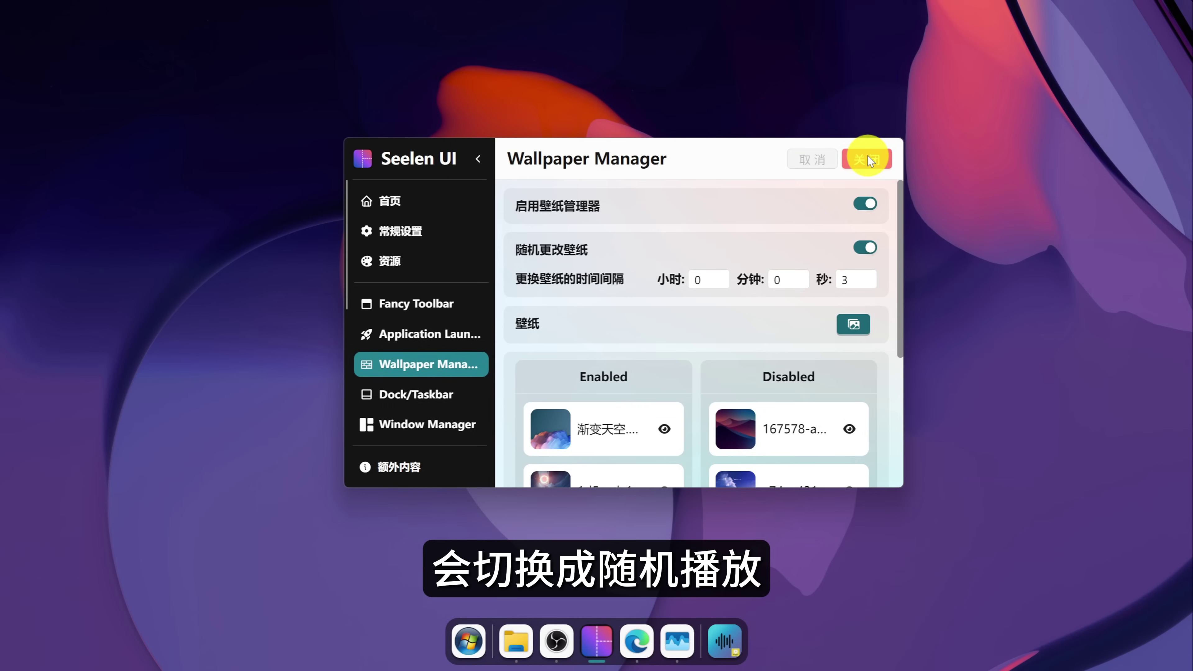
# Step: Move the 1d5acdc… and rubidium… wallpapers back to Disabled, save, and close the settings window
pyautogui.scroll(-3, 698, 430)
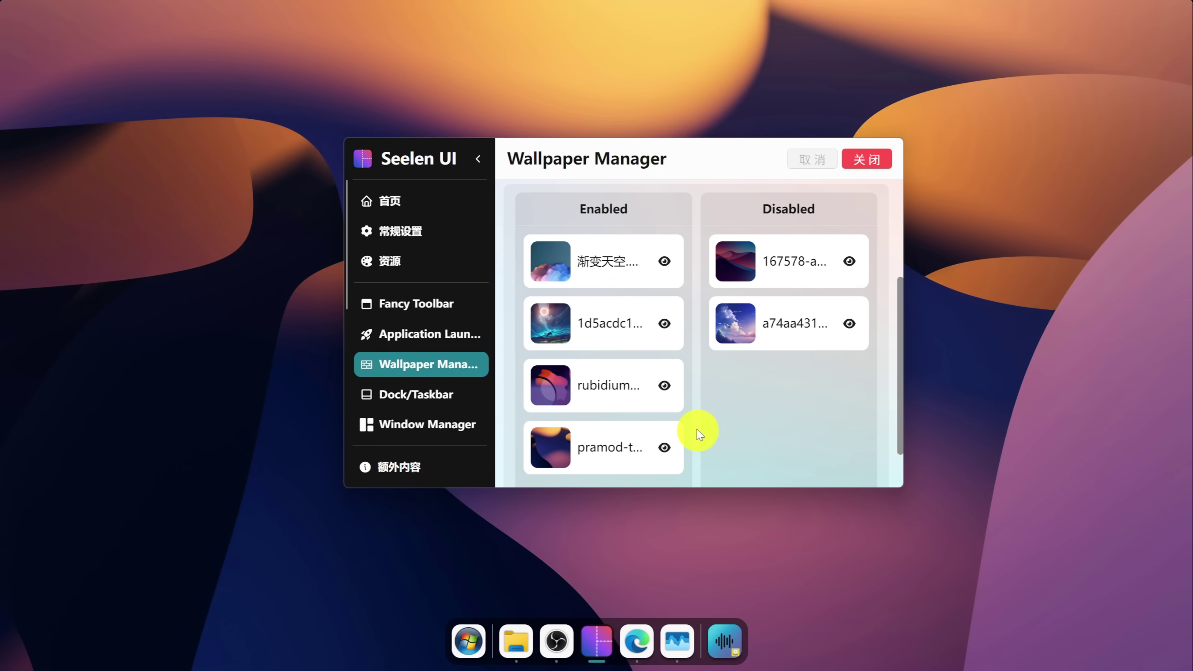
pyautogui.moveTo(688, 386); pyautogui.dragTo(831, 387)
pyautogui.moveTo(663, 352); pyautogui.dragTo(811, 418)
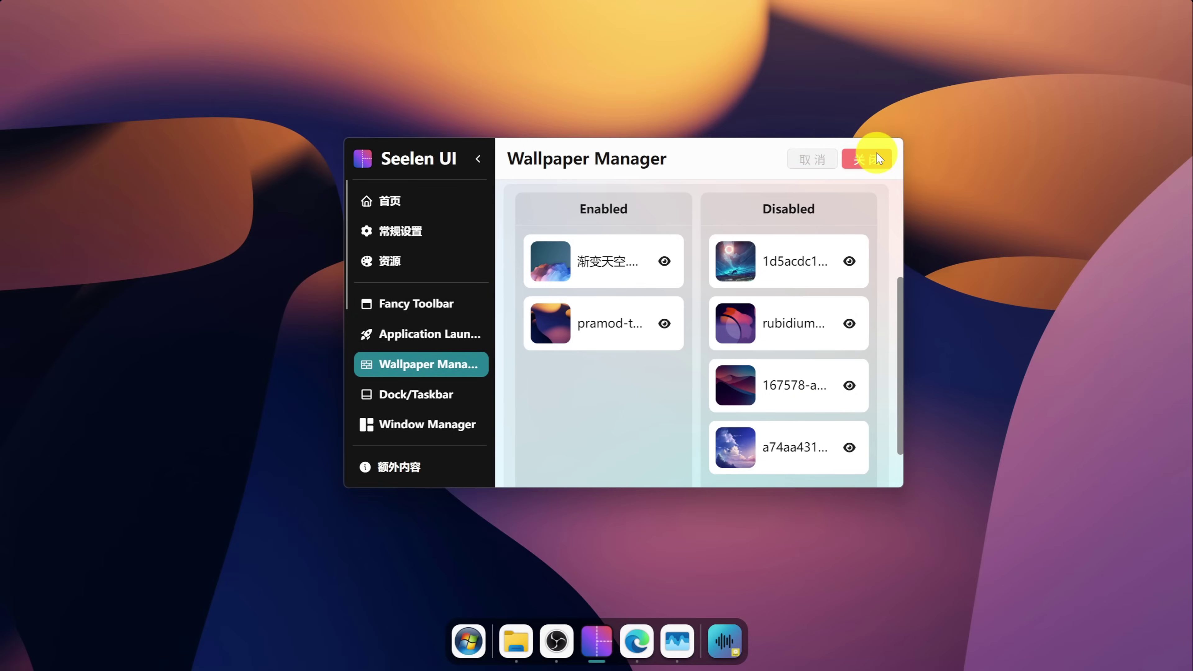
pyautogui.click(878, 155)
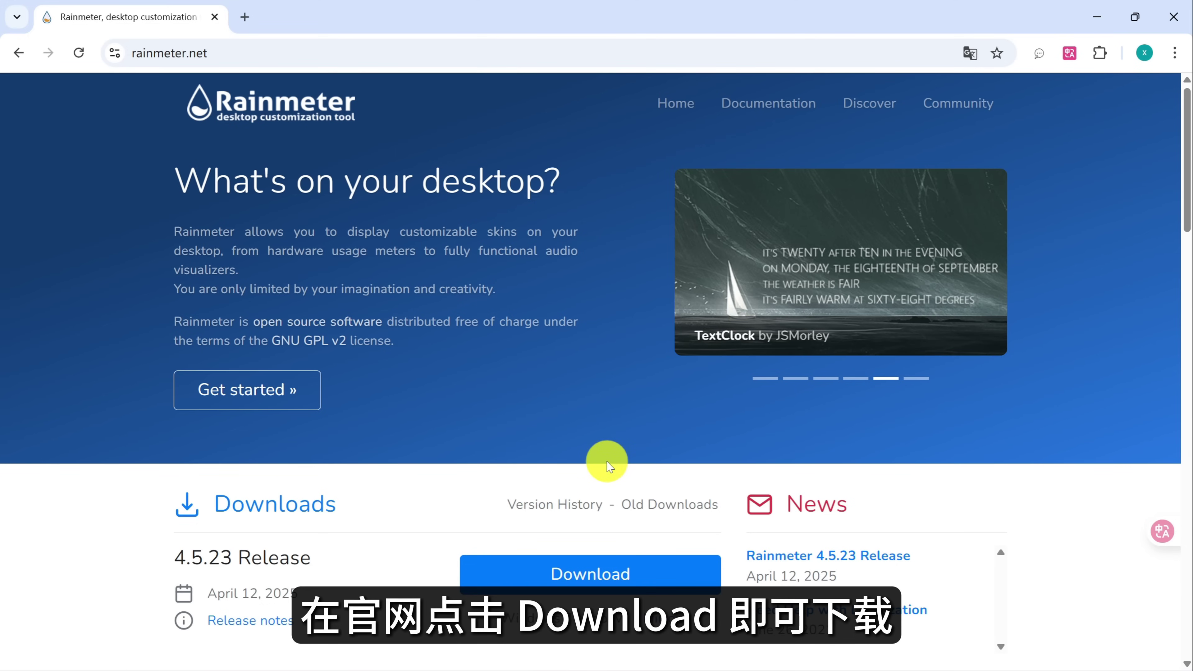
# Step: Download Rainmeter-4.5.23.exe from rainmeter.net, launch it from the 下载 folder, and close the folder window
pyautogui.click(607, 575)
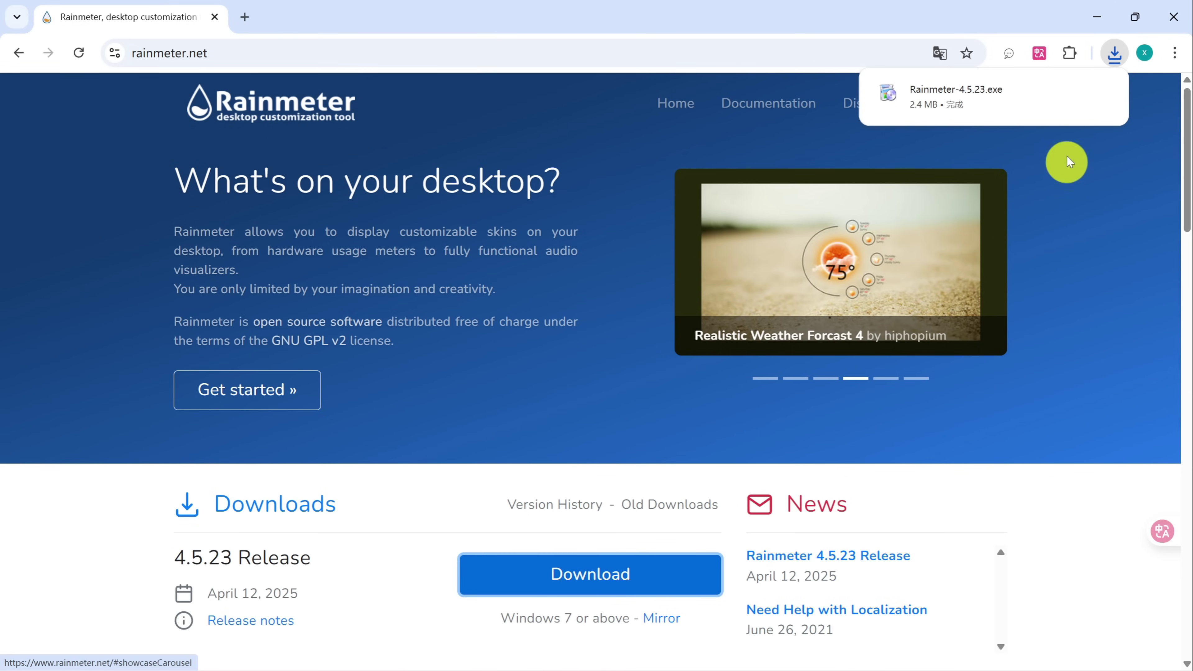
pyautogui.click(1074, 98)
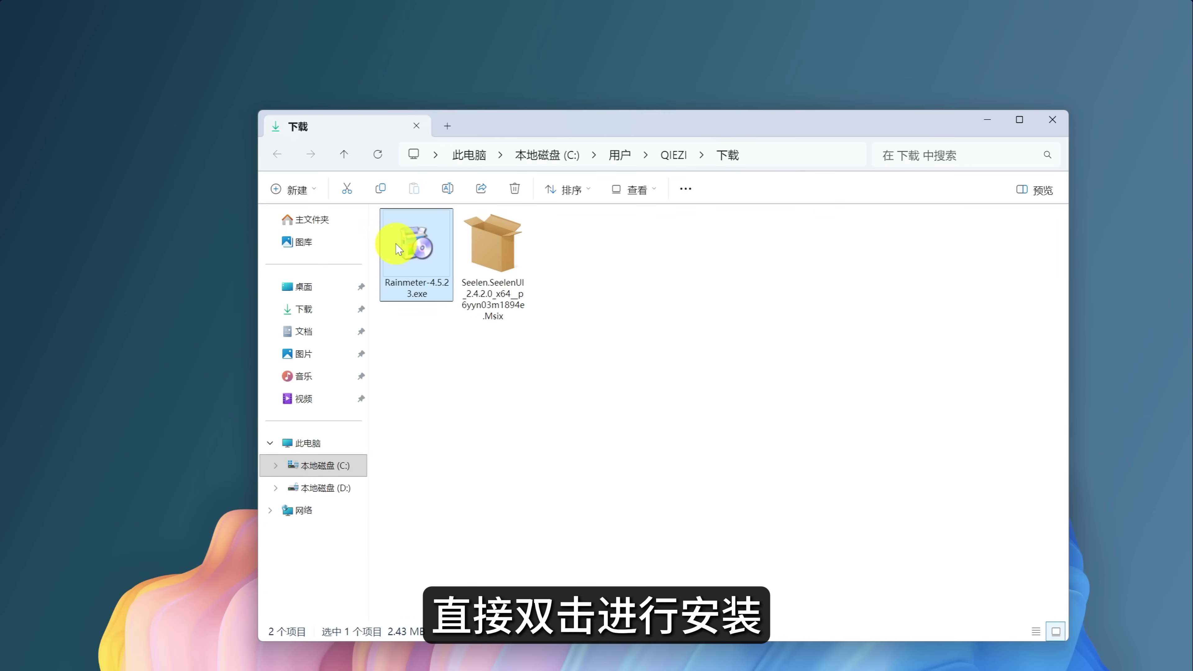
pyautogui.doubleClick(398, 248)
pyautogui.click(933, 173)
pyautogui.click(1052, 119)
# Step: Choose ChineseSimplified as the Rainmeter installer language and continue to the installation options
pyautogui.click(684, 350)
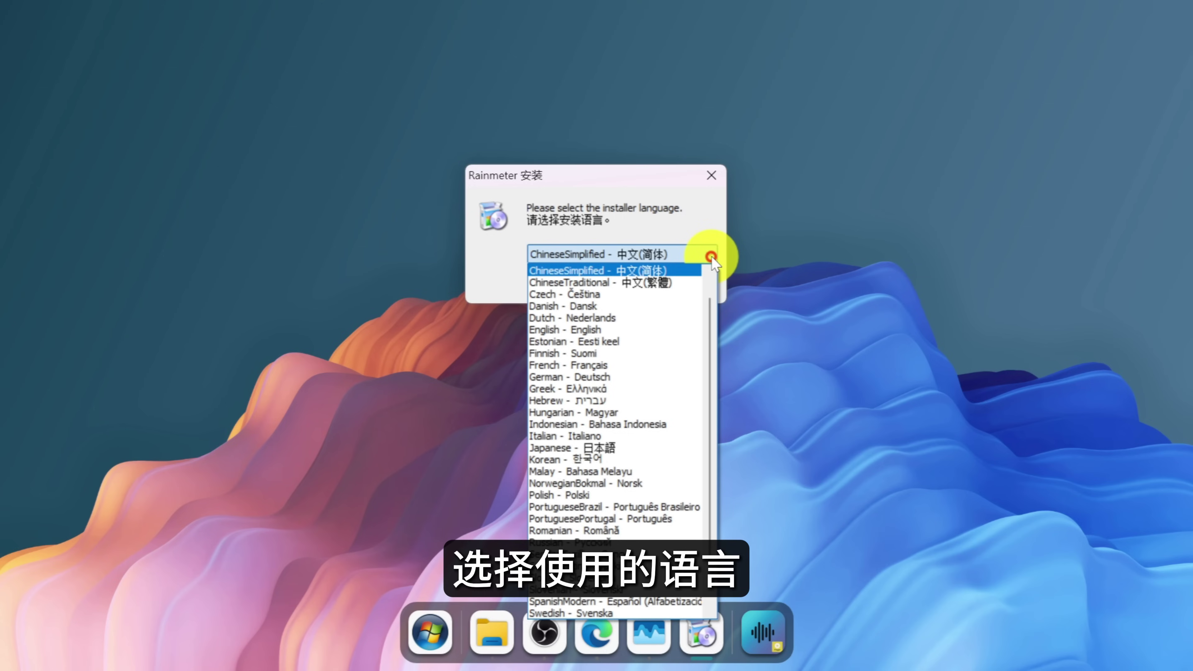
pyautogui.click(710, 256)
pyautogui.click(611, 286)
pyautogui.click(698, 379)
# Step: Set Rainmeter's installation directory to D:\software-anzhuang, install it, and finish the setup with Rainmeter launching
pyautogui.click(756, 185)
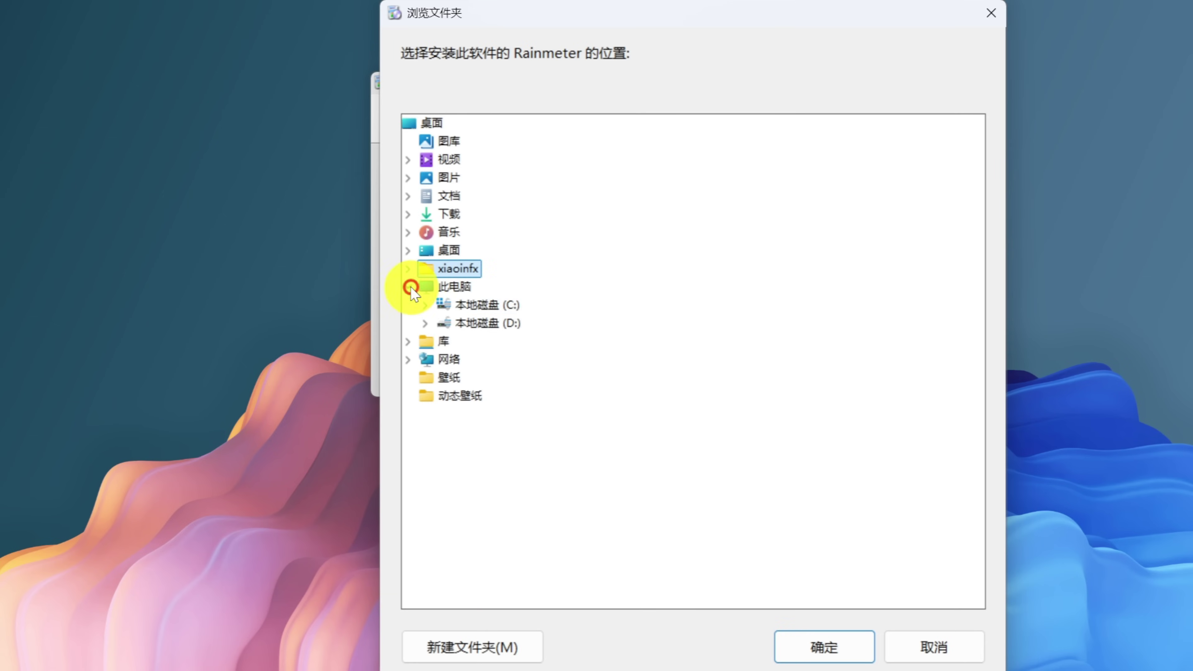
pyautogui.click(426, 323)
pyautogui.click(535, 394)
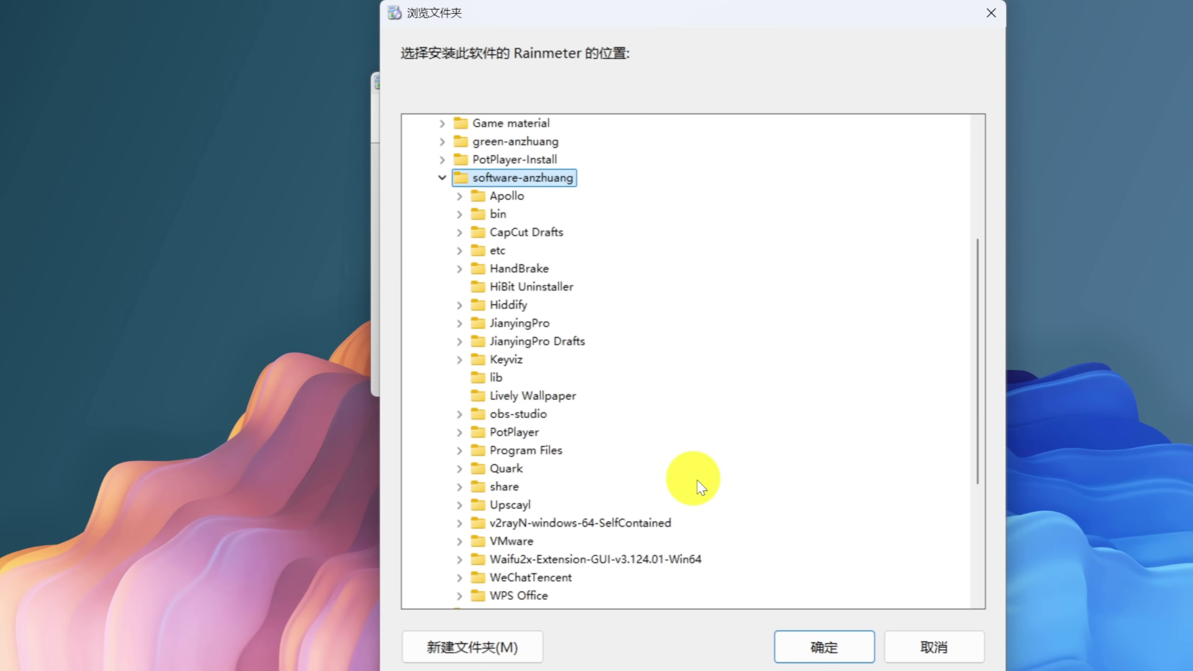
pyautogui.click(840, 660)
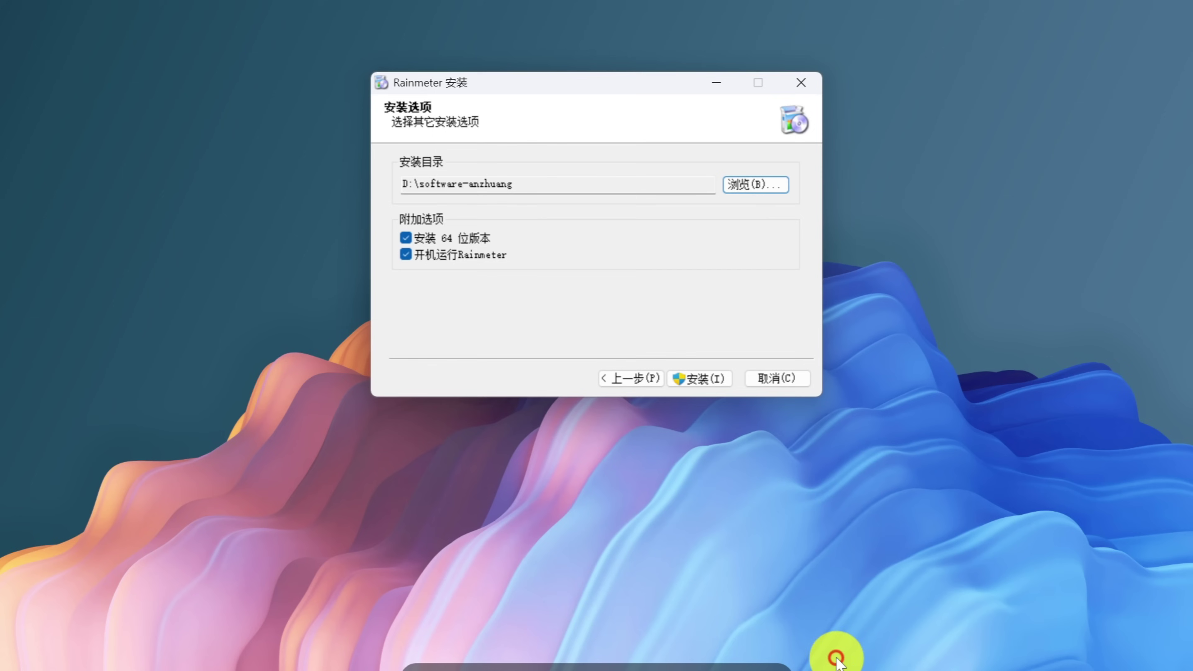
pyautogui.click(712, 378)
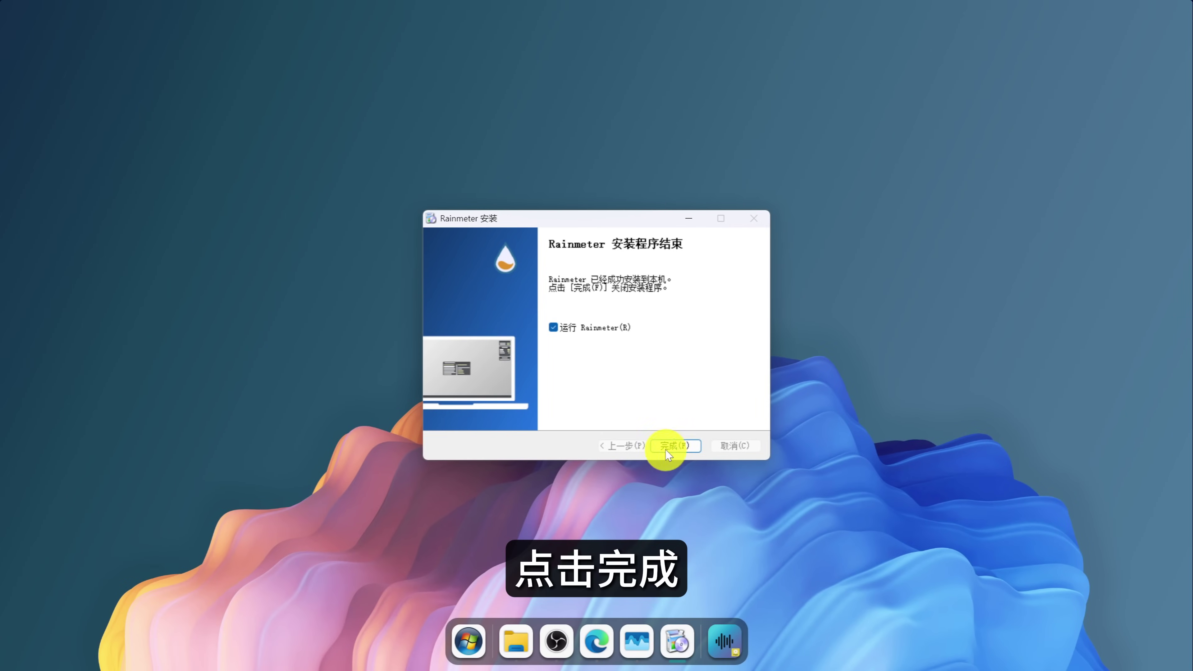
pyautogui.click(674, 444)
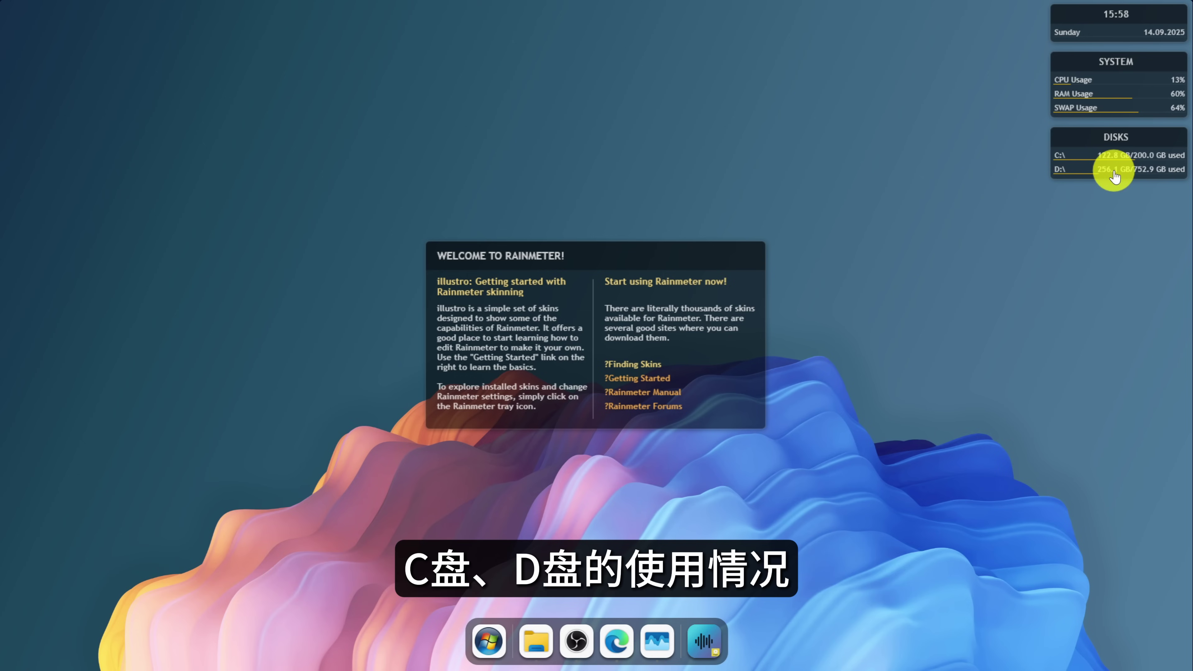
# Step: Close Rainmeter's default Disks, System, Clock and Welcome skins on the desktop
pyautogui.rightClick(1102, 160)
pyautogui.click(1111, 323)
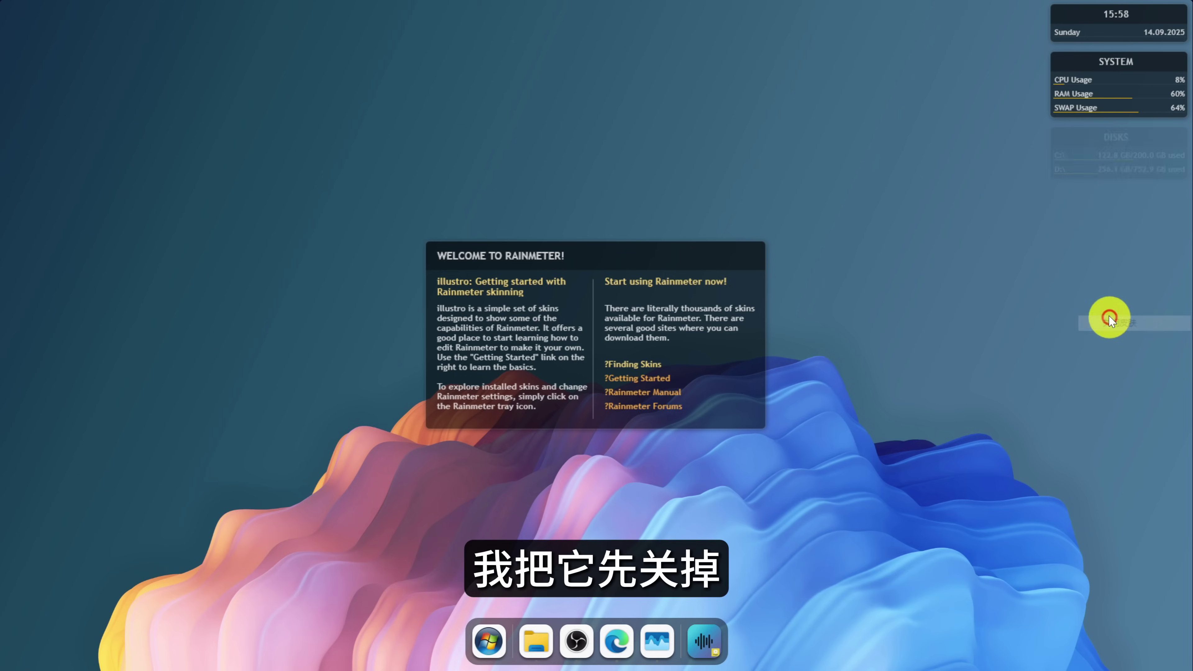
pyautogui.rightClick(1092, 86)
pyautogui.click(1112, 253)
pyautogui.rightClick(1094, 34)
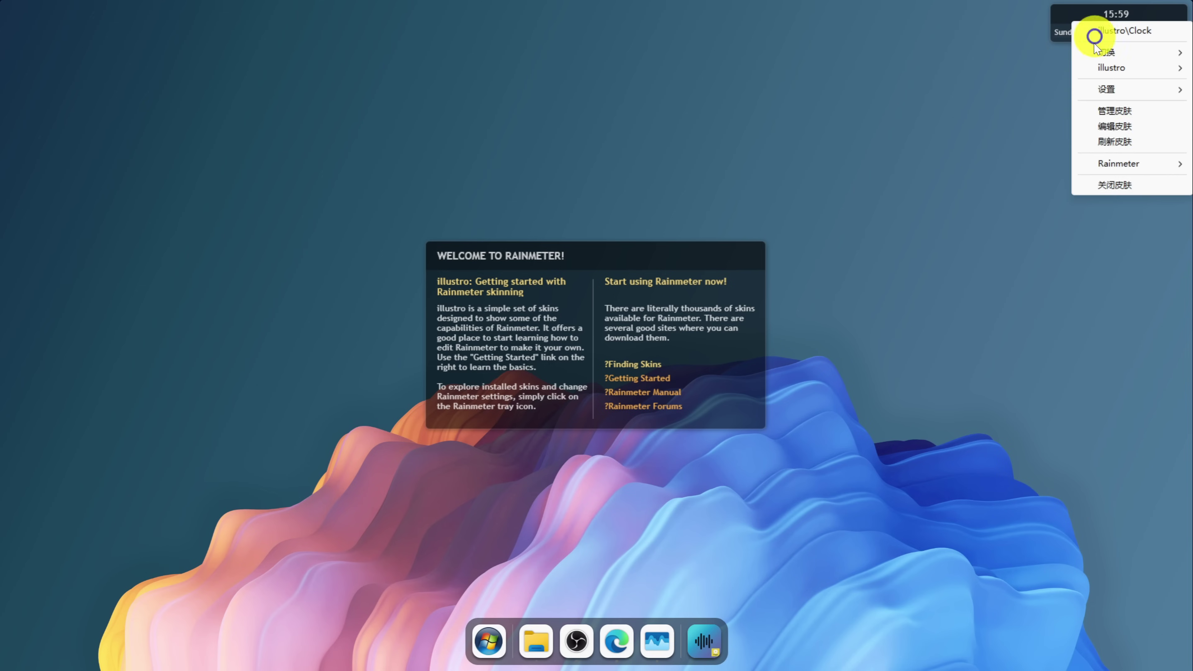
pyautogui.click(1111, 185)
pyautogui.rightClick(700, 250)
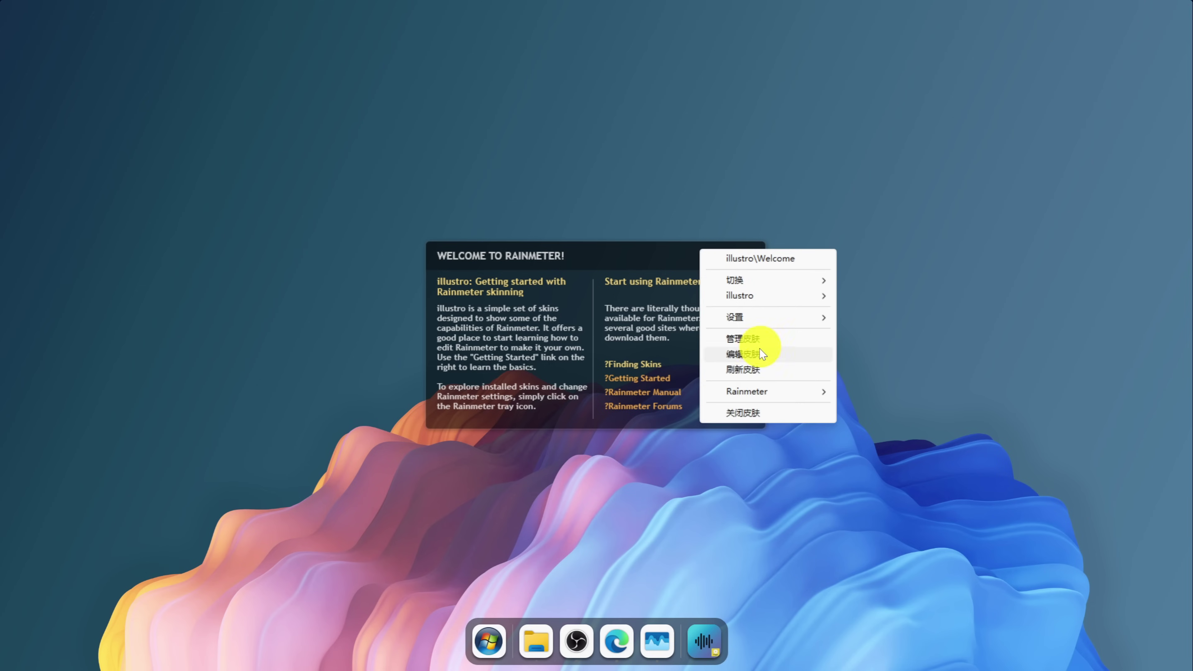
pyautogui.click(744, 414)
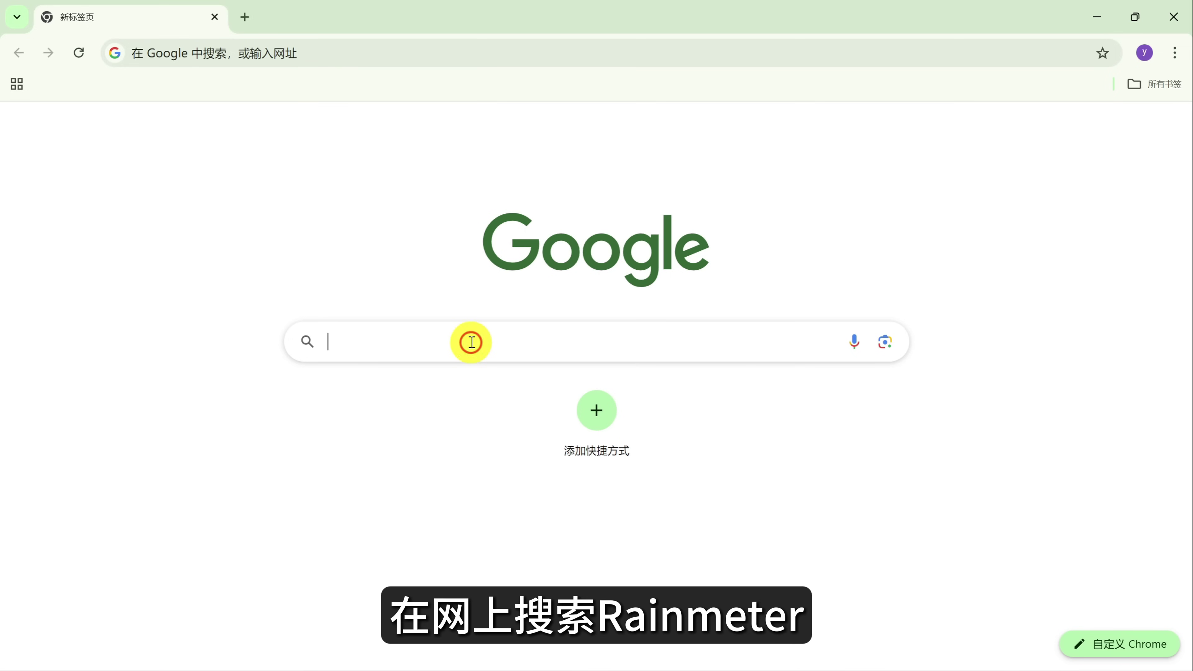
# Step: Search Google for Rainmeter in the browser to find skin websites
pyautogui.write('Rainmet')
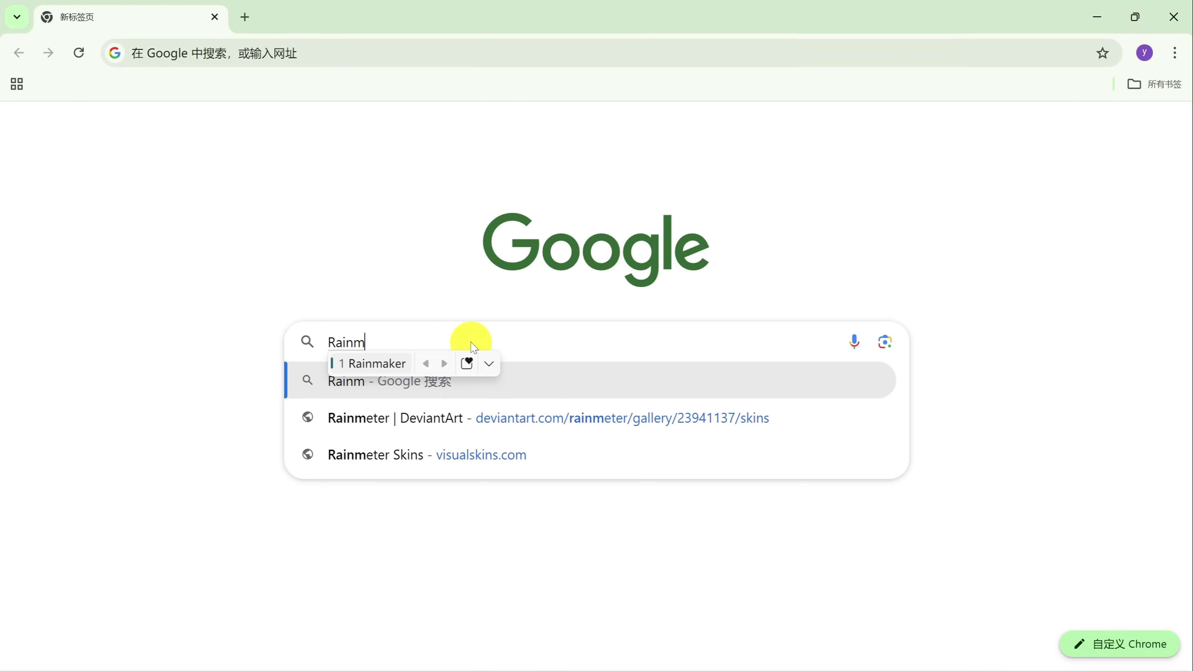
pyautogui.write('er')
pyautogui.press('Return')
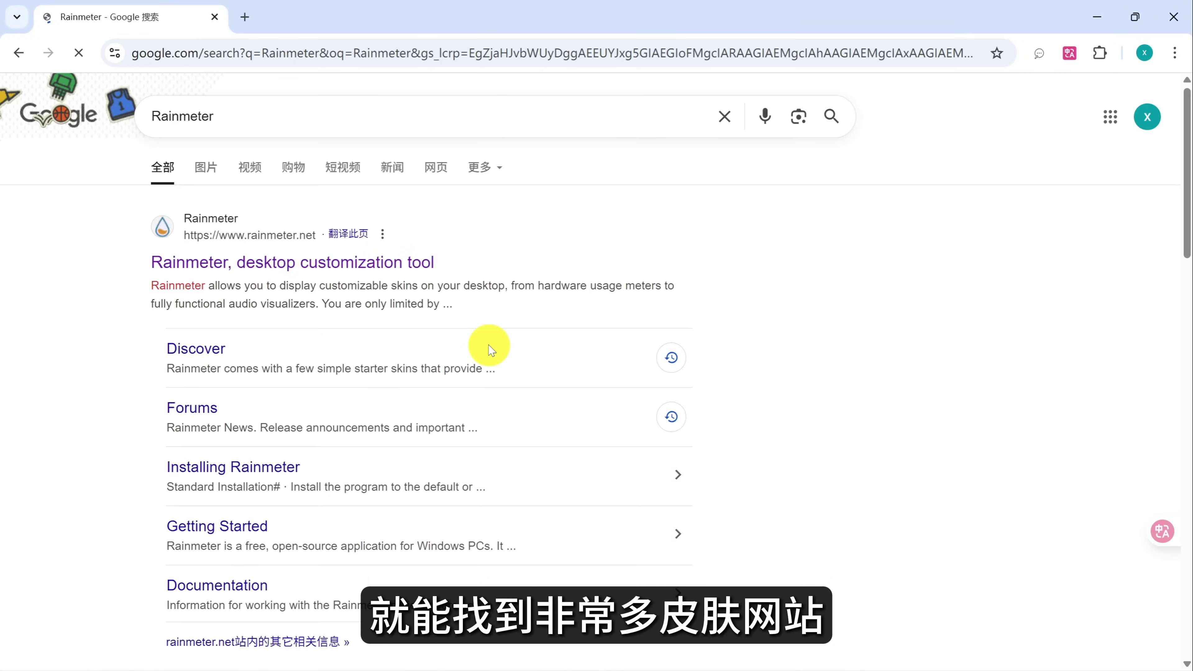
# Step: Open the DeviantArt Rainmeter Skins gallery from the search results and browse its skins
pyautogui.scroll(-5, 490, 349)
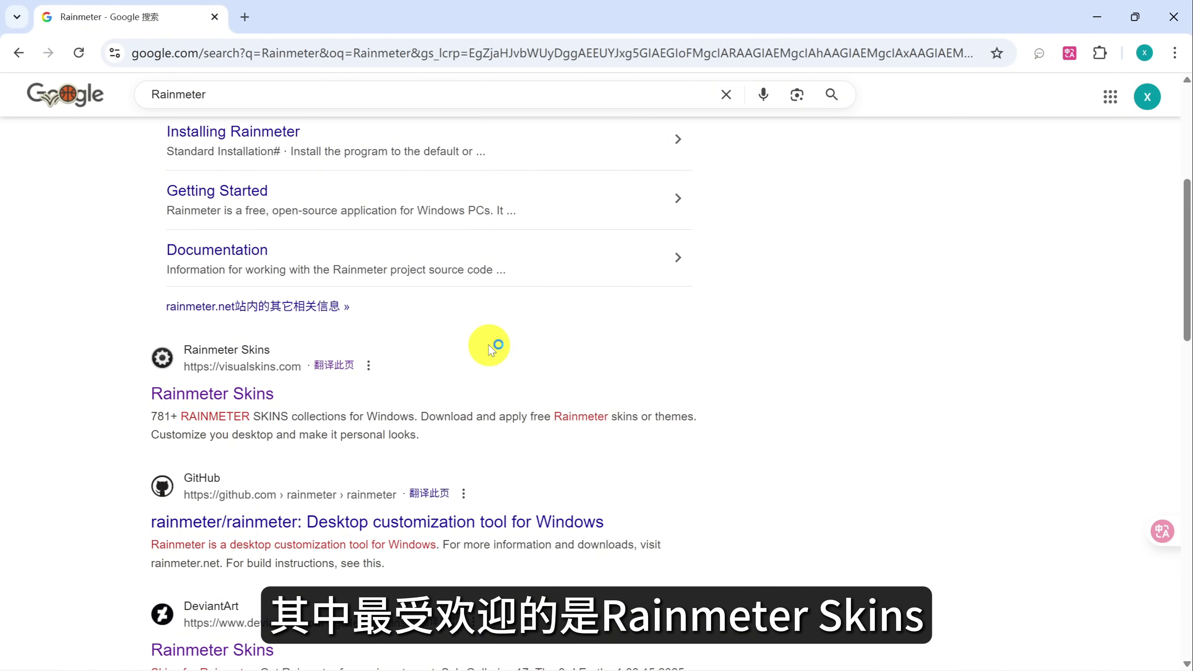
pyautogui.scroll(-5, 263, 371)
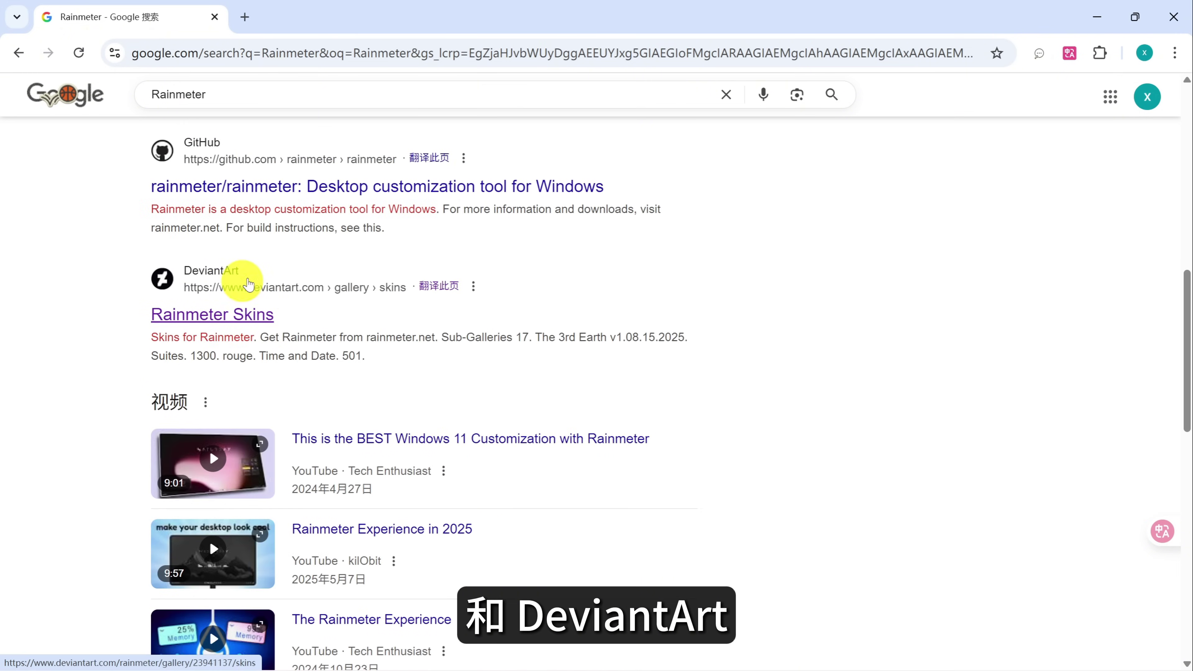
pyautogui.scroll(4, 306, 304)
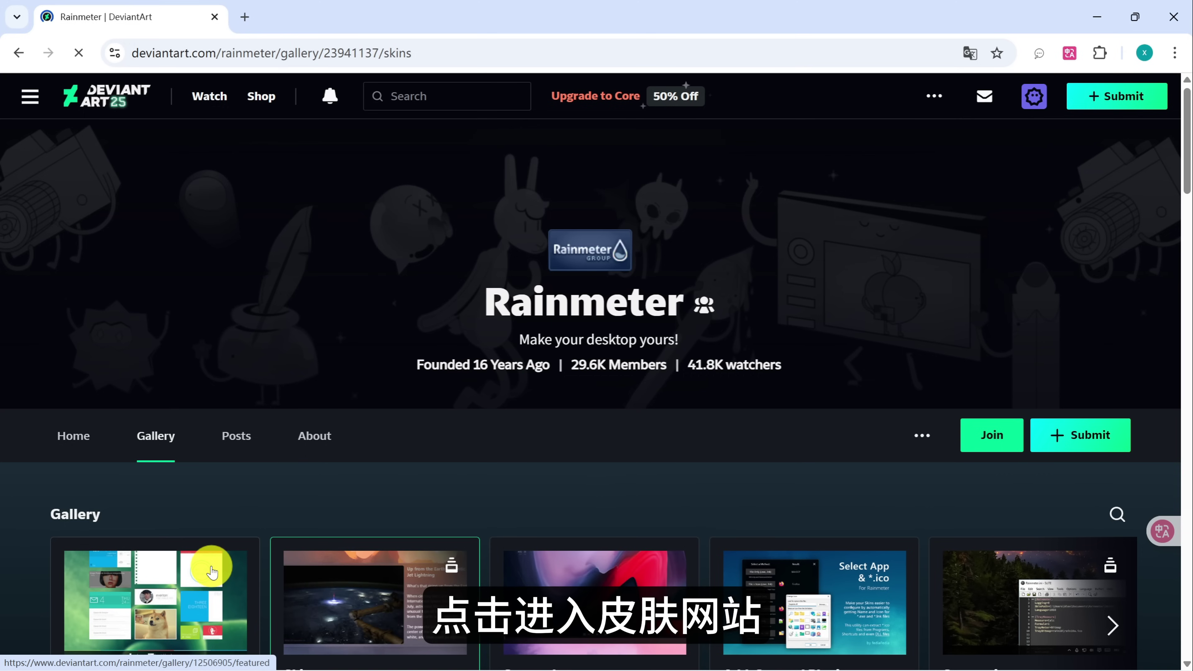
pyautogui.scroll(-5, 719, 569)
pyautogui.scroll(-15, 718, 571)
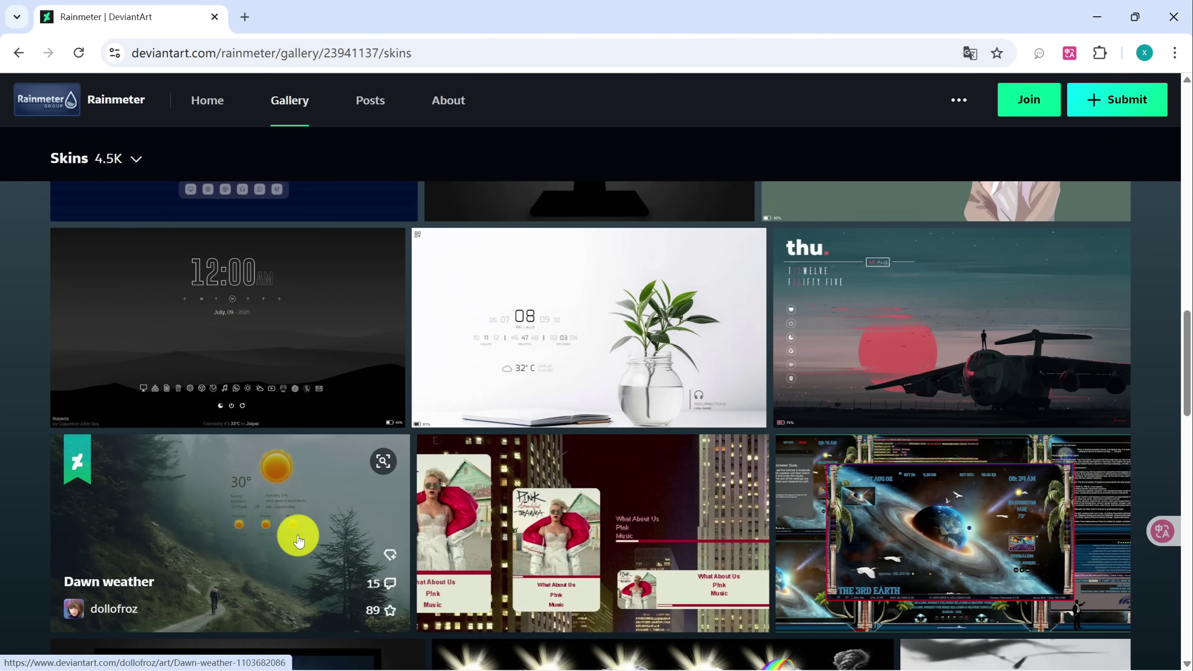
pyautogui.scroll(15, 297, 540)
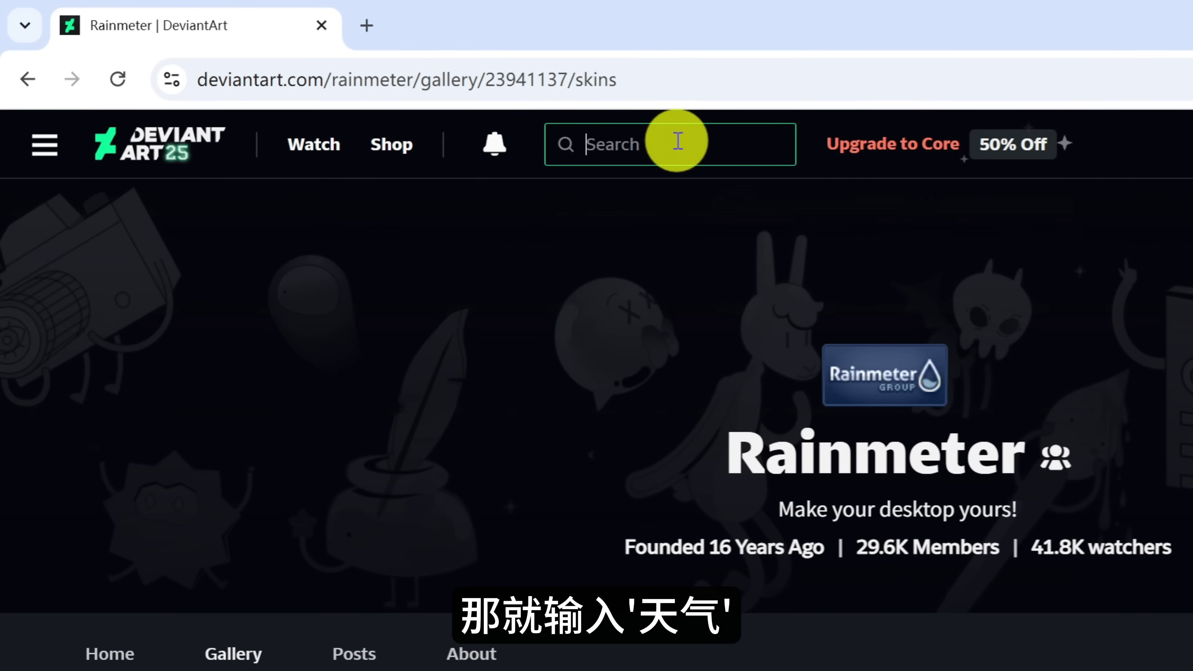
# Step: Search DeviantArt for "weather" and show all matching deviations
pyautogui.write('tianqi')
pyautogui.press('space')
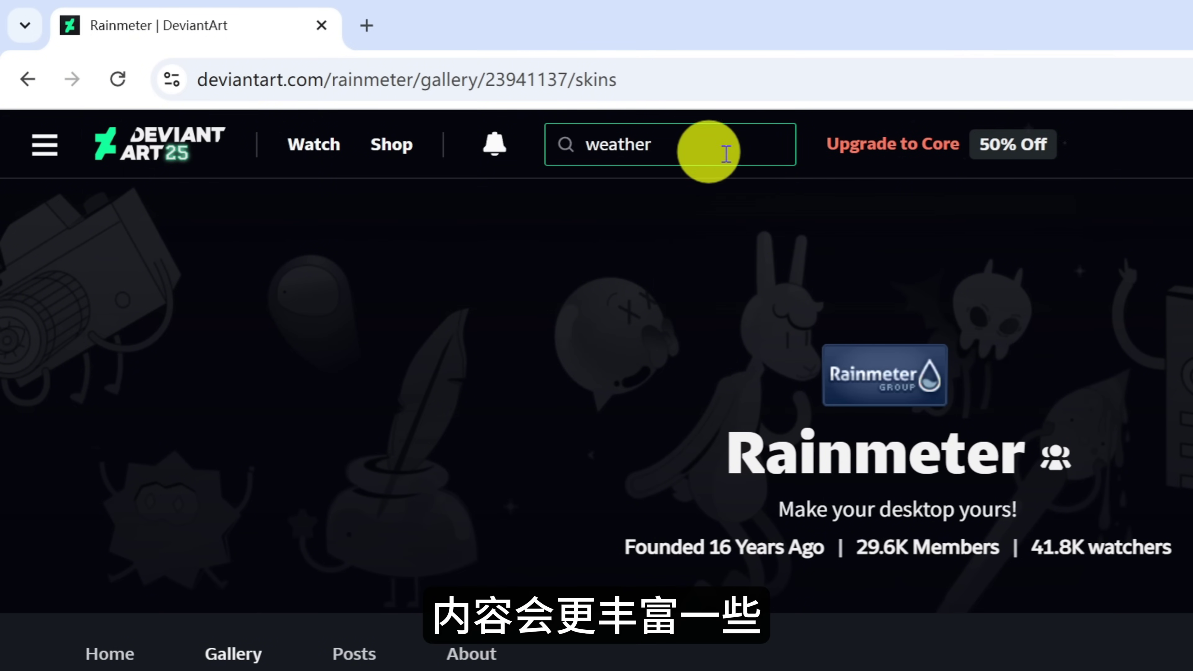
pyautogui.press('Return')
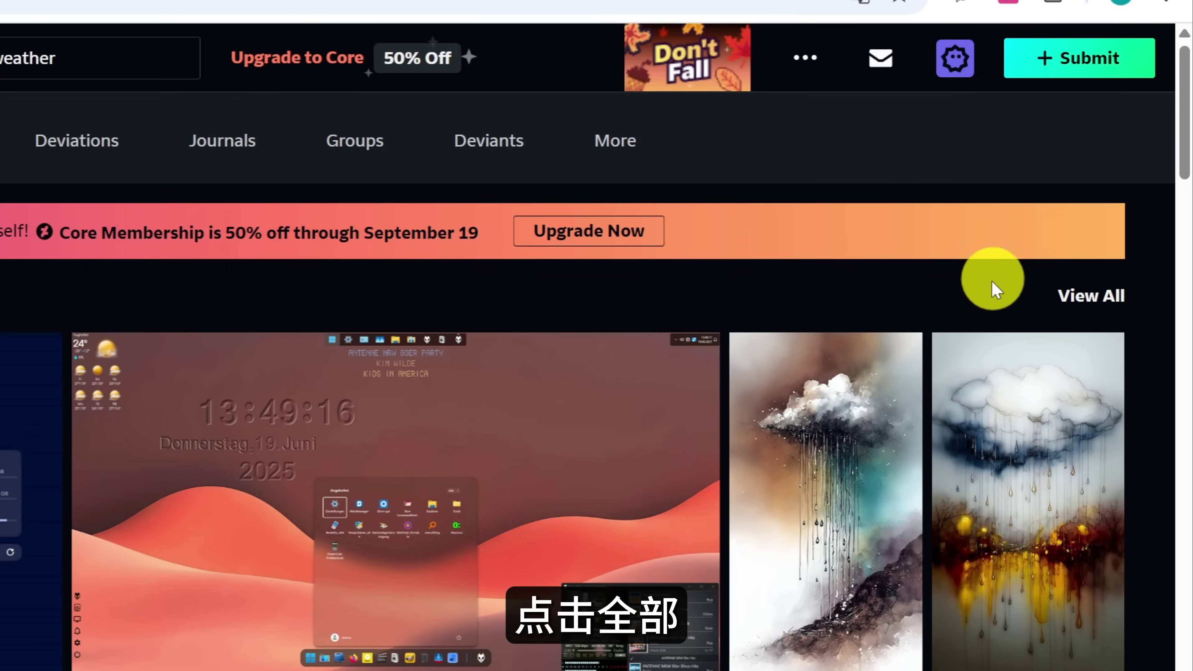
pyautogui.click(1093, 287)
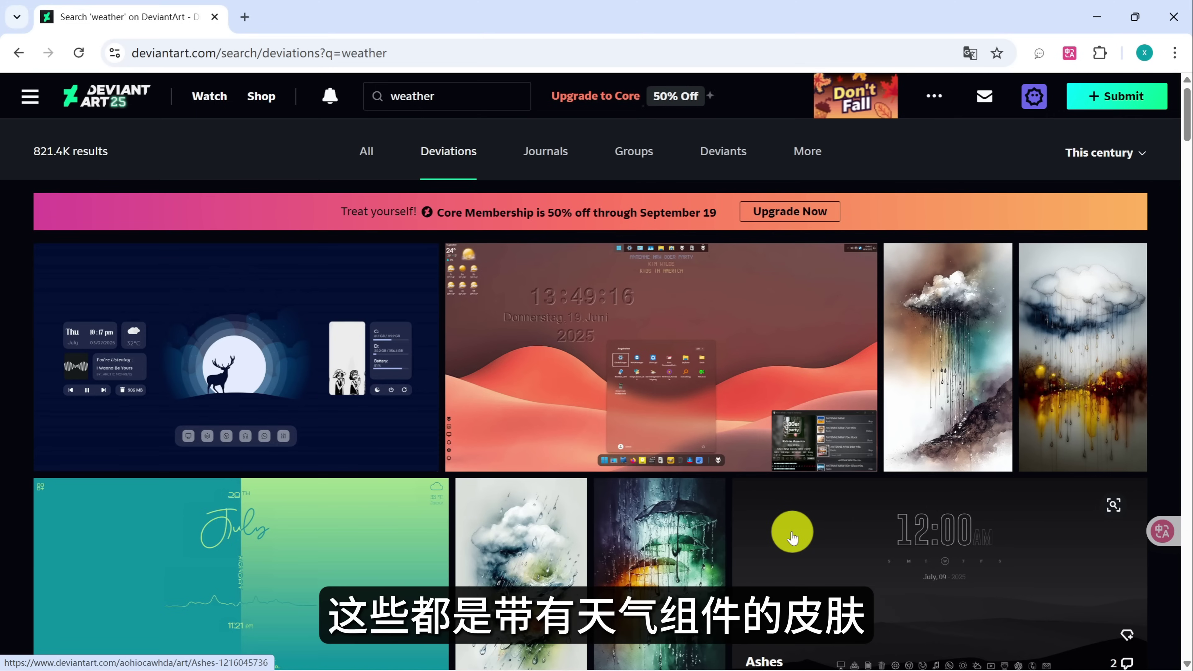
# Step: Browse the weather results and open the ASTRO Weather skin page
pyautogui.scroll(-5, 792, 537)
pyautogui.scroll(-10, 793, 537)
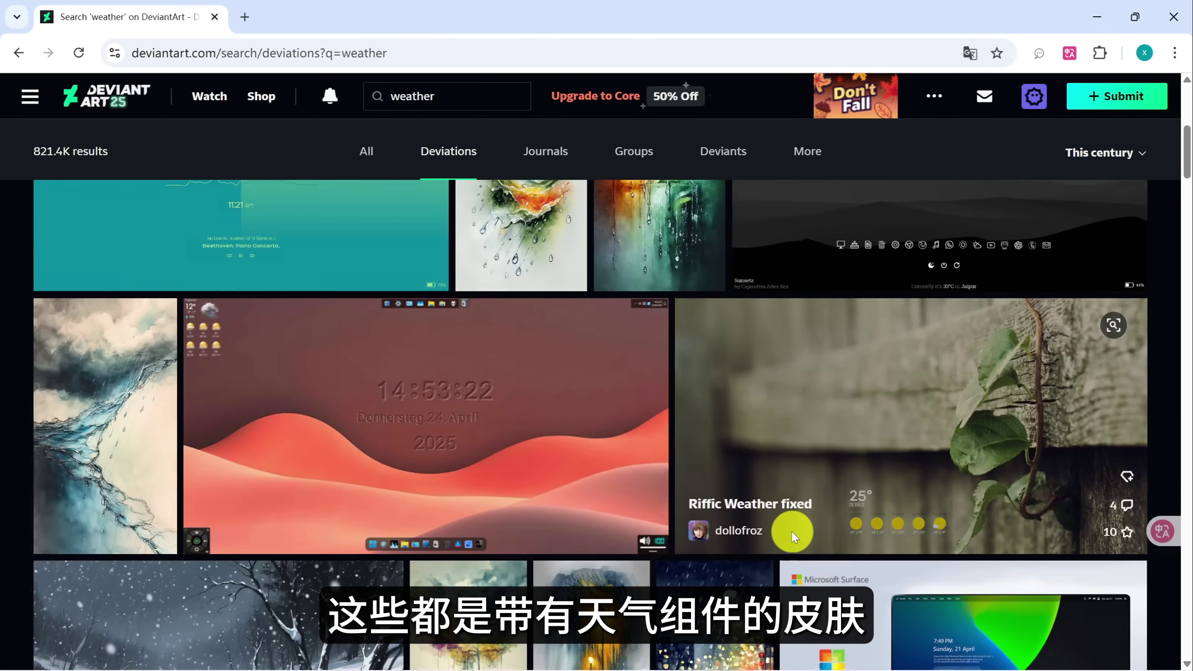
pyautogui.scroll(-15, 792, 537)
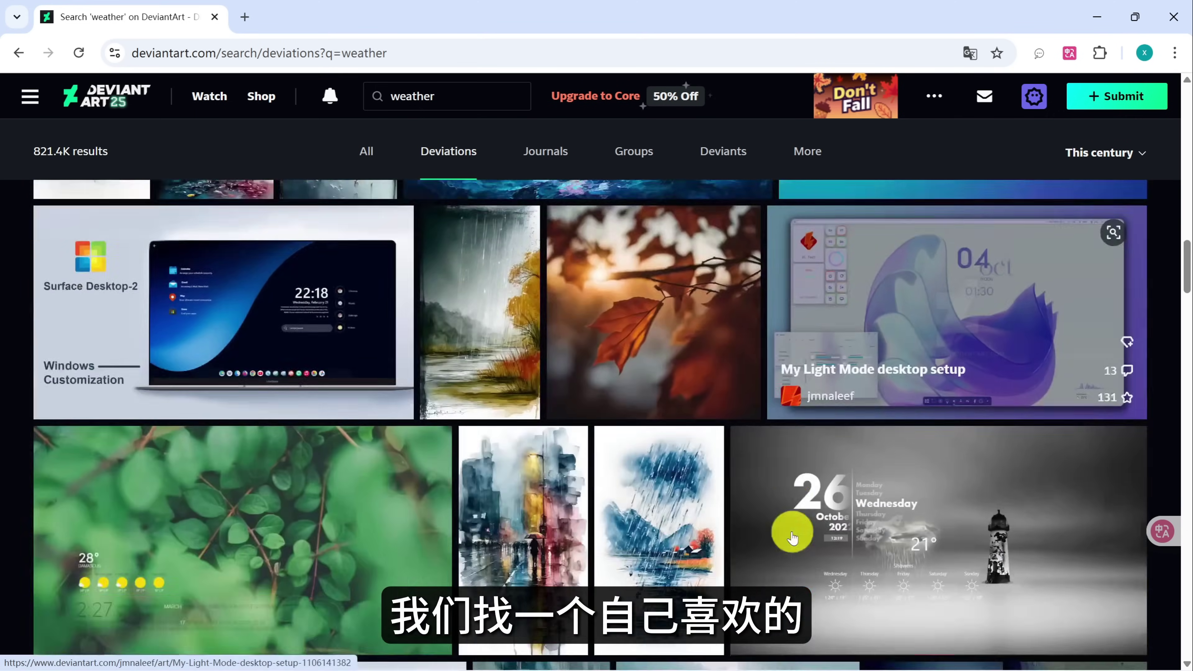
pyautogui.scroll(-15, 792, 537)
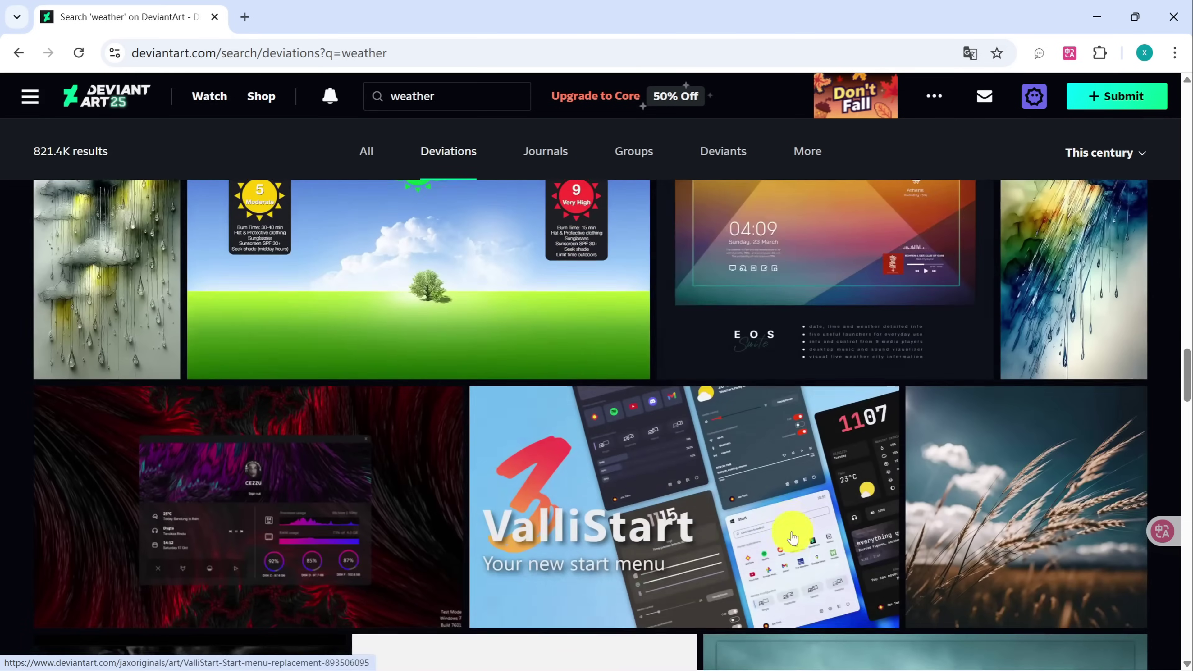
pyautogui.scroll(-4, 792, 537)
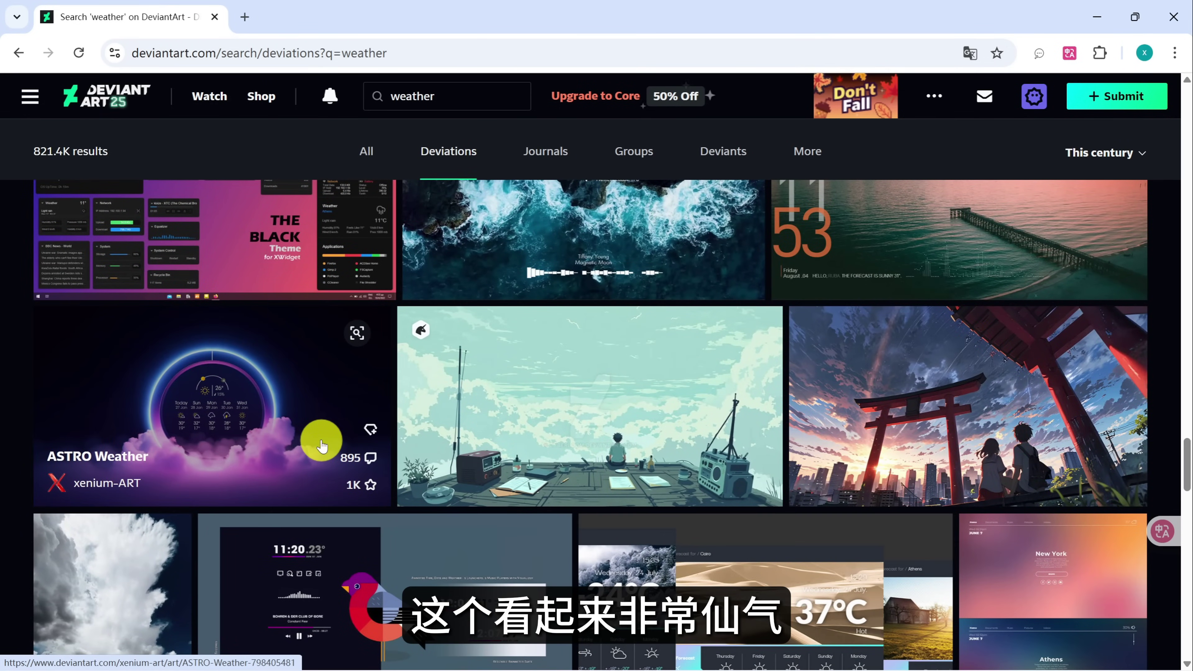
pyautogui.click(282, 414)
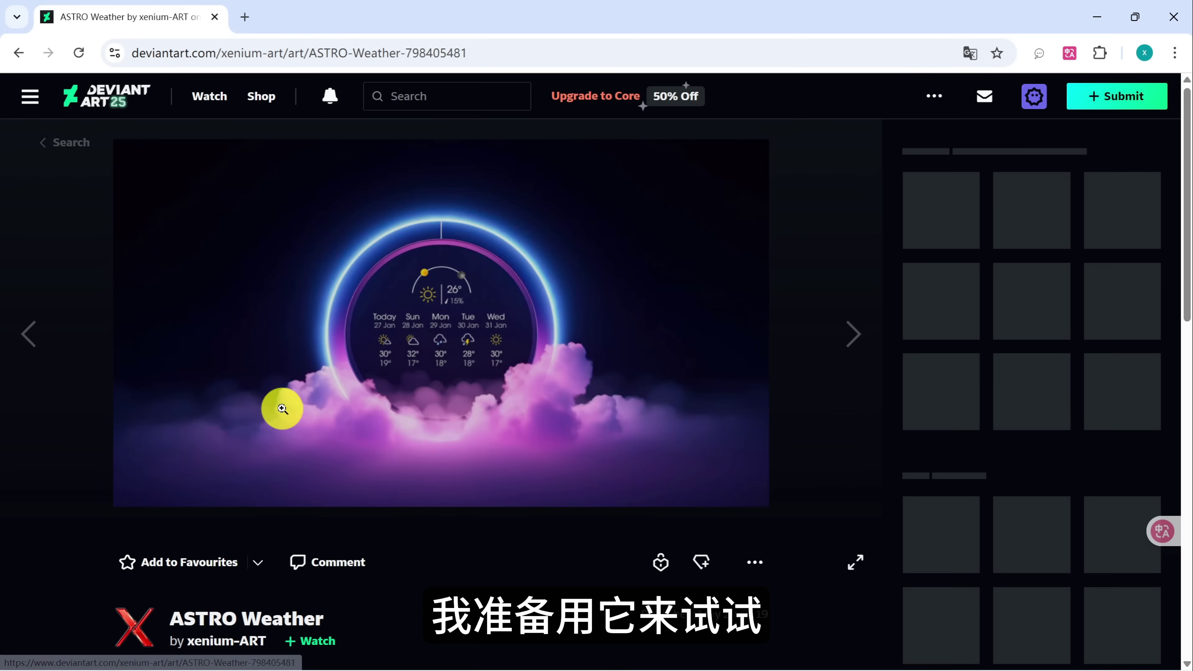
# Step: Review the ASTRO Weather feature description, download the free skin file, and open its location in the Downloads folder
pyautogui.scroll(-5, 818, 608)
pyautogui.scroll(-10, 826, 601)
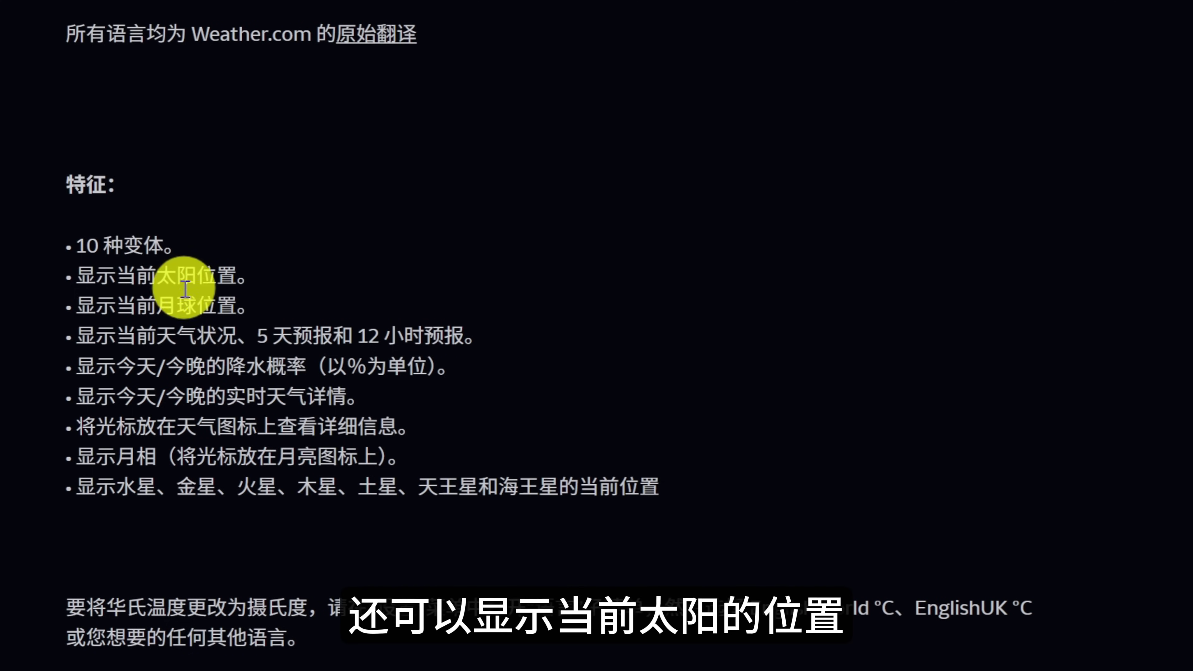
pyautogui.scroll(15, 211, 296)
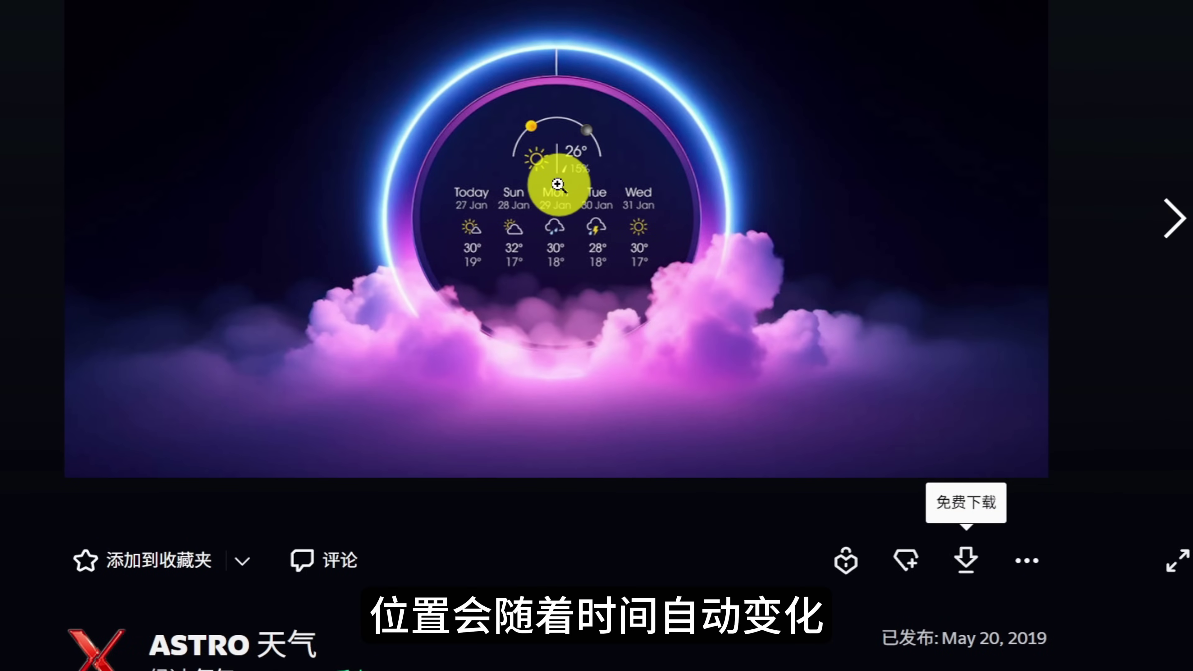
pyautogui.click(966, 559)
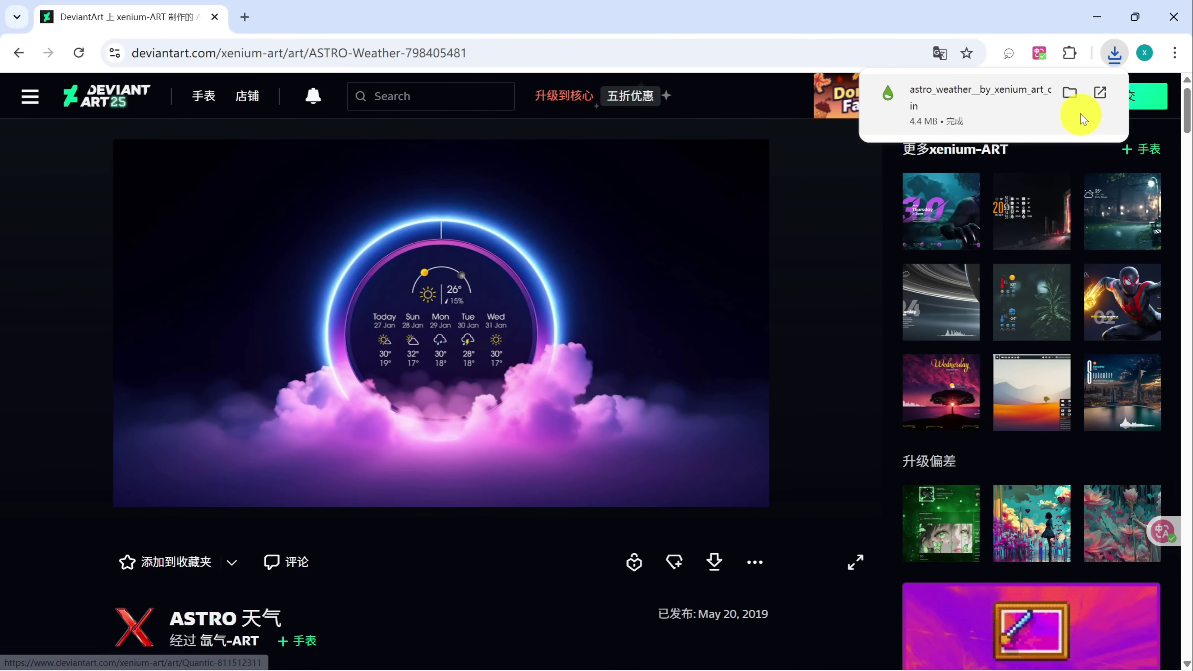
pyautogui.click(1069, 93)
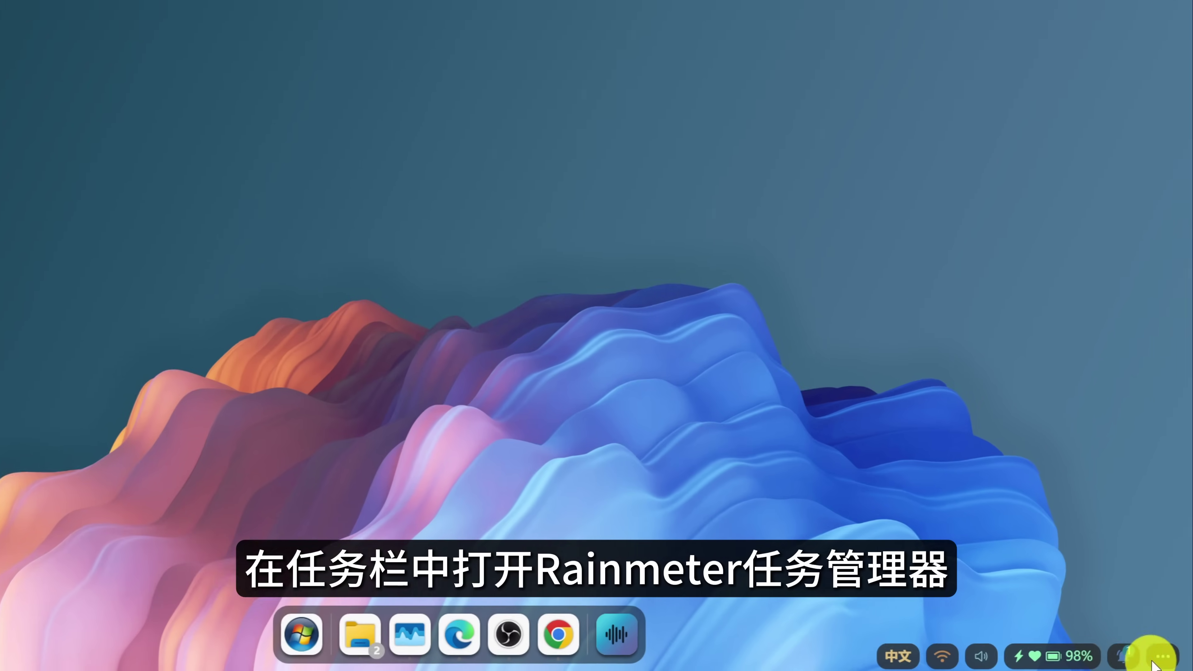
# Step: Open the Rainmeter manager from the system tray and install the downloaded ASTRO Weather .rmskin package
pyautogui.click(1166, 656)
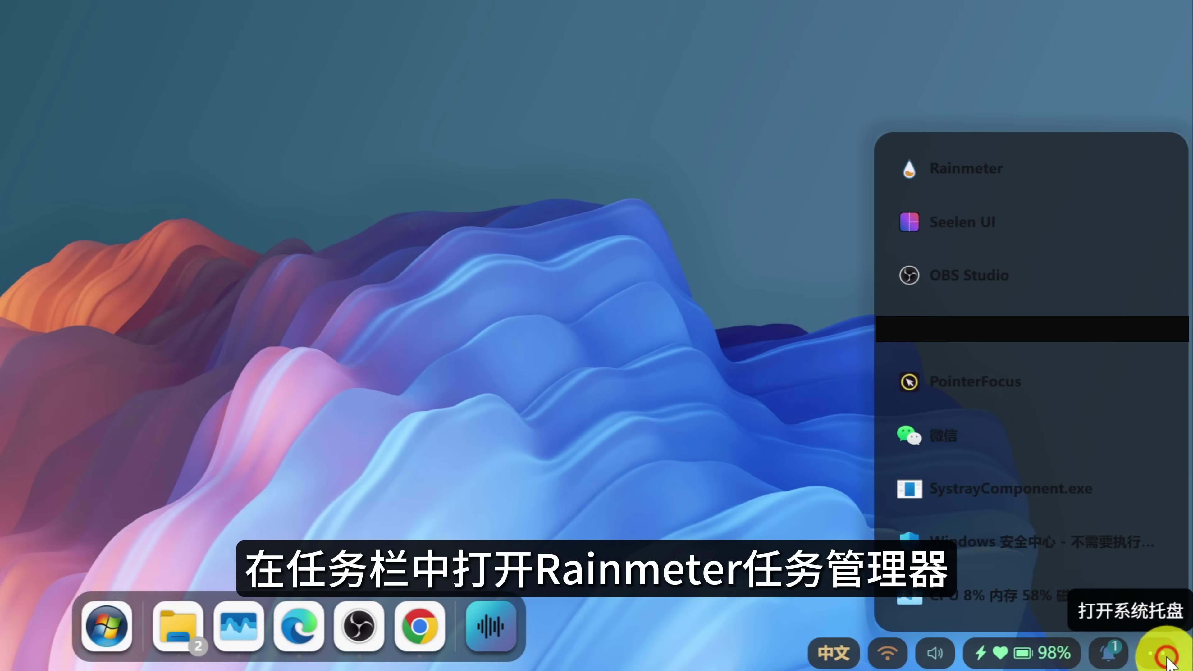
pyautogui.click(931, 171)
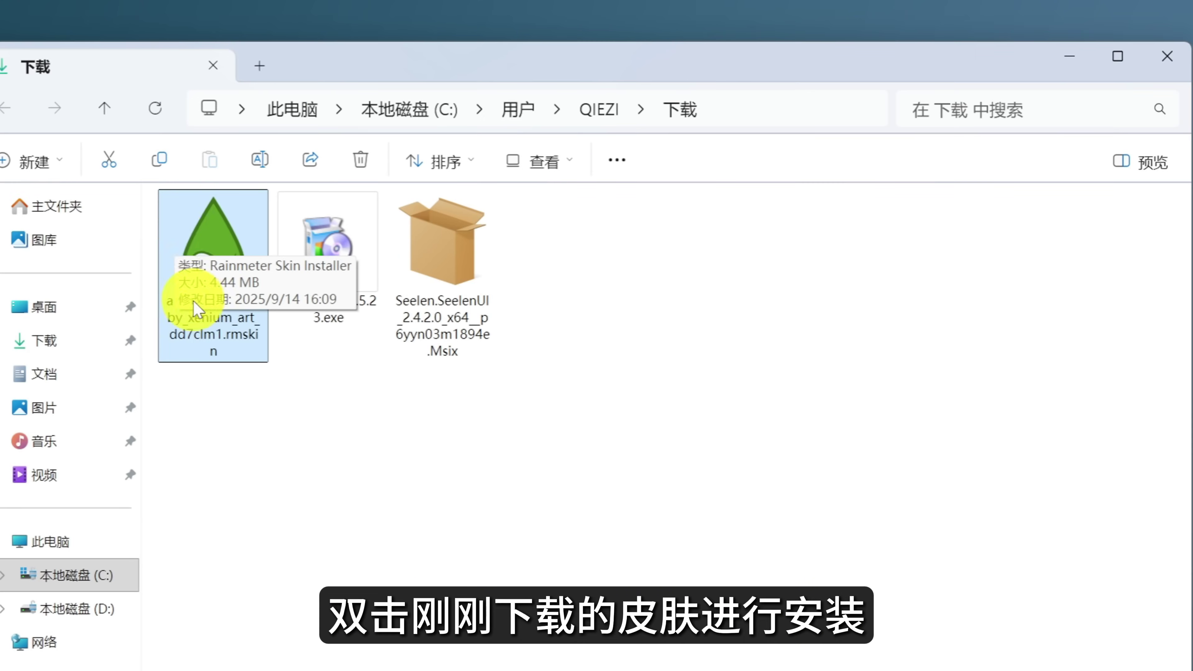
pyautogui.doubleClick(197, 321)
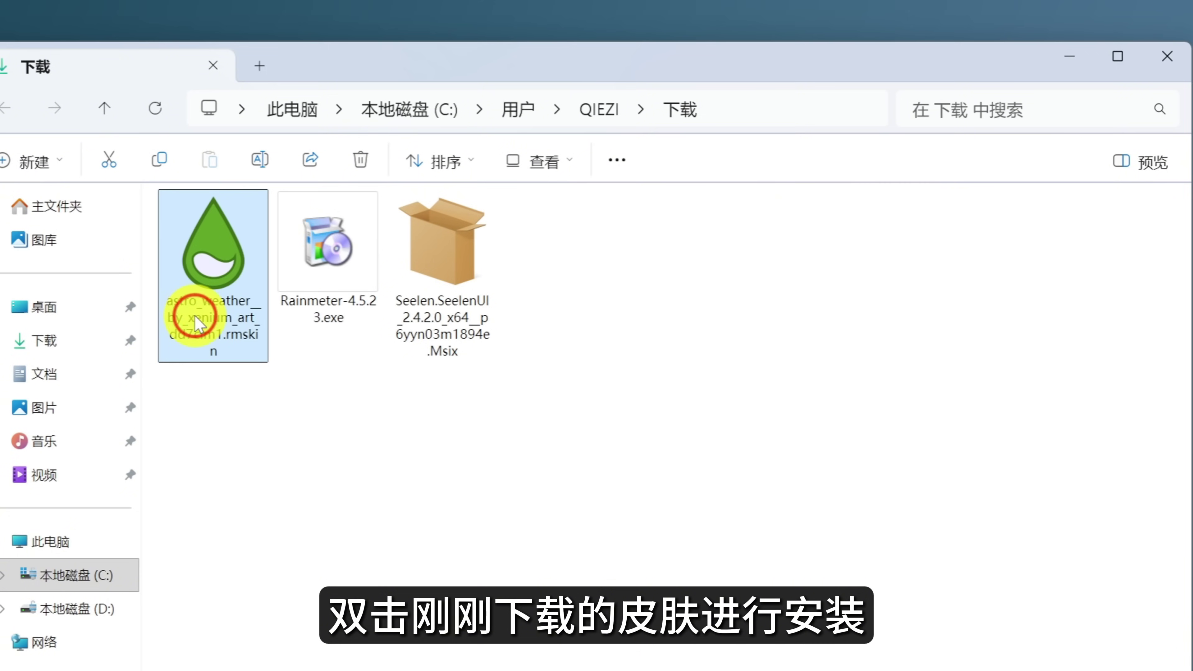
pyautogui.click(1168, 56)
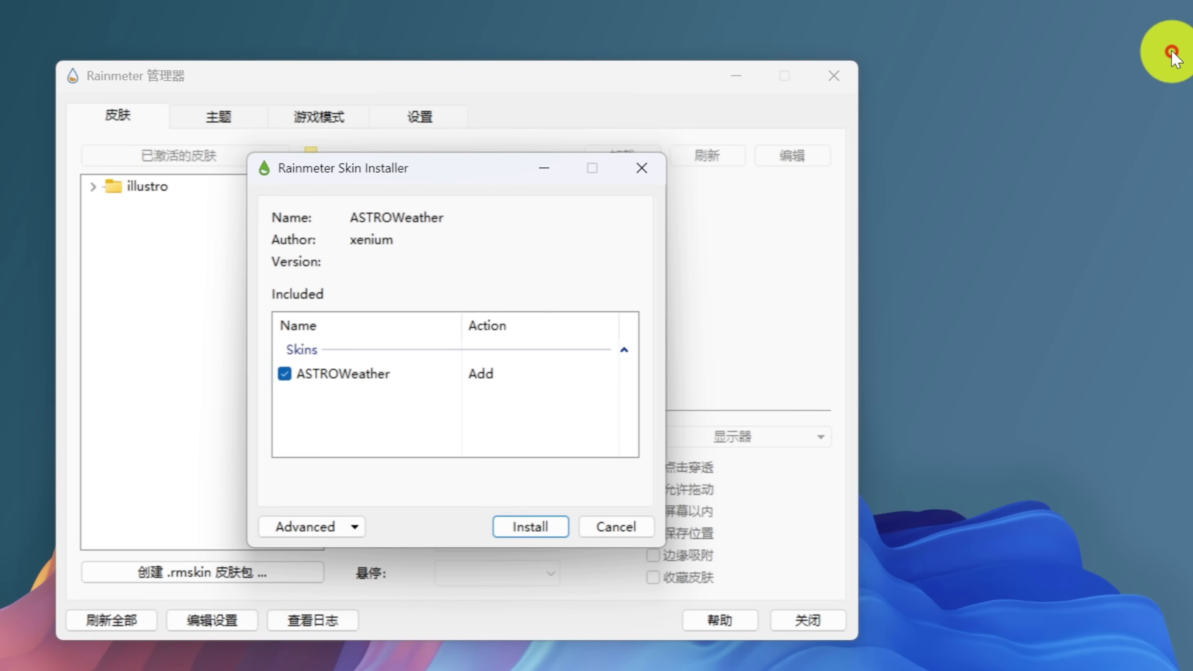
pyautogui.click(523, 527)
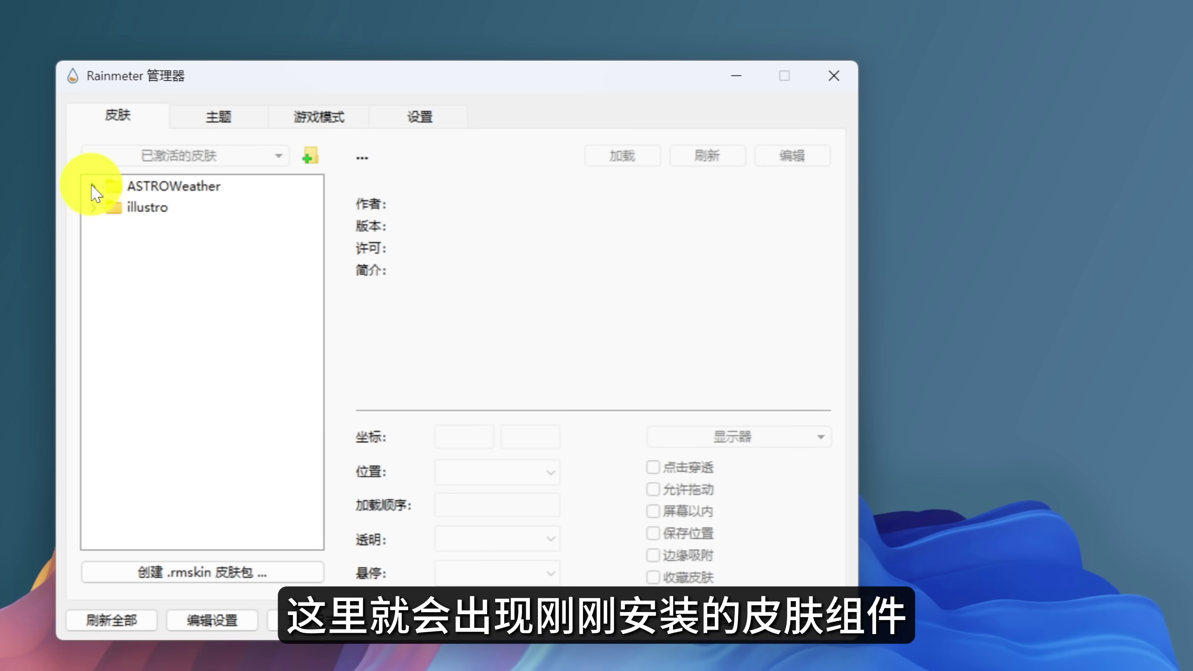
# Step: Expand the ASTROWeather skin folder in the Rainmeter manager and load Default.ini onto the desktop
pyautogui.click(92, 187)
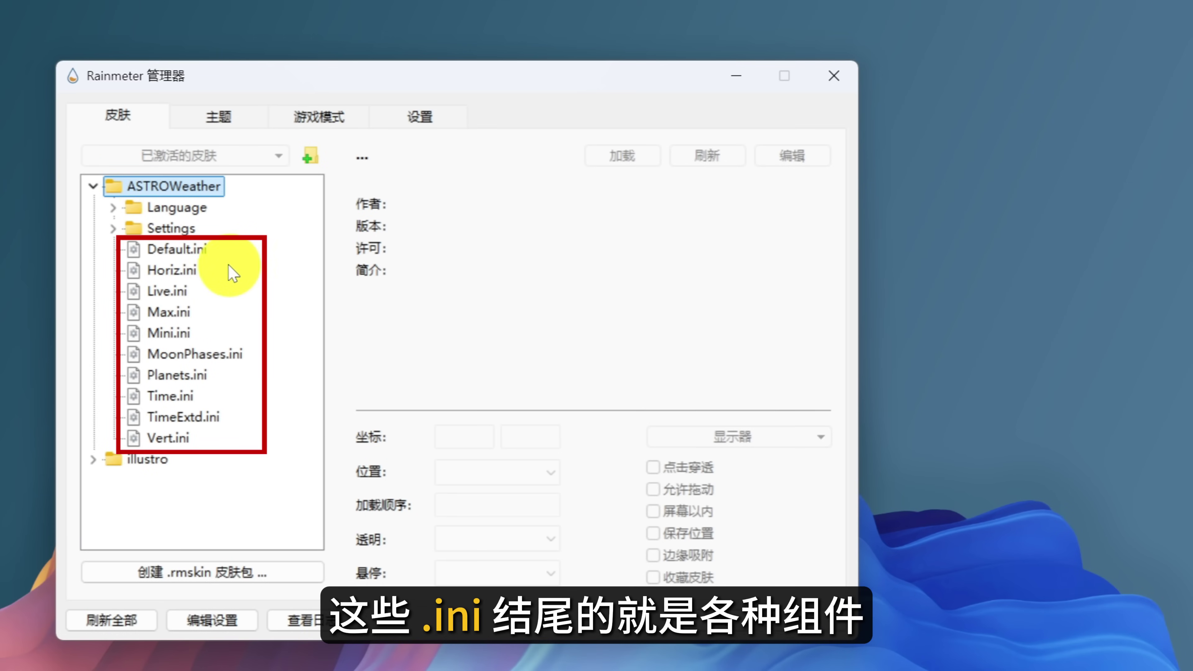
pyautogui.click(194, 254)
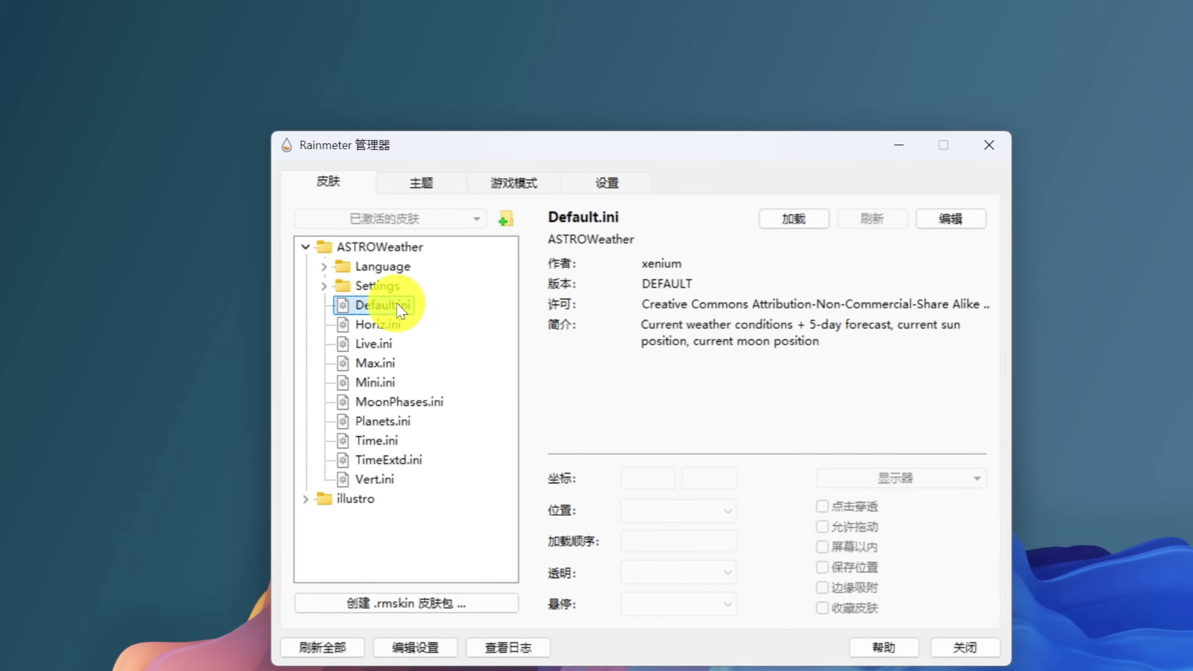
pyautogui.click(622, 155)
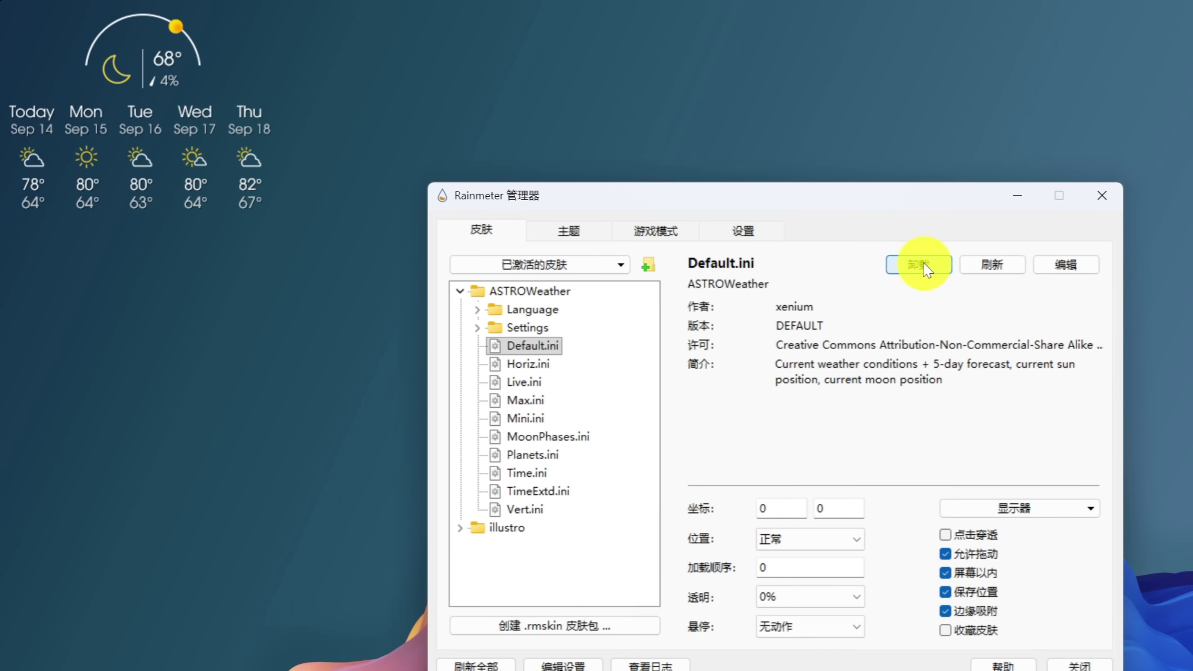
# Step: Unload and reload the ASTROWeather Default.ini skin in the manager, and close it directly from the desktop
pyautogui.click(249, 159)
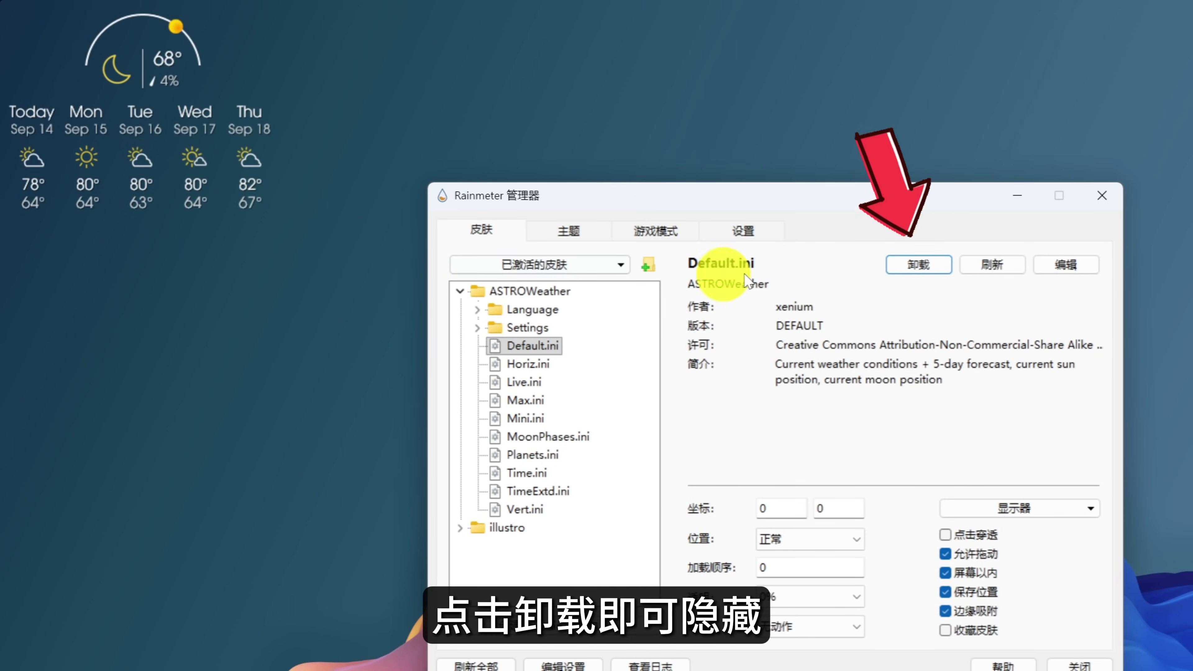
pyautogui.click(913, 266)
pyautogui.click(913, 266)
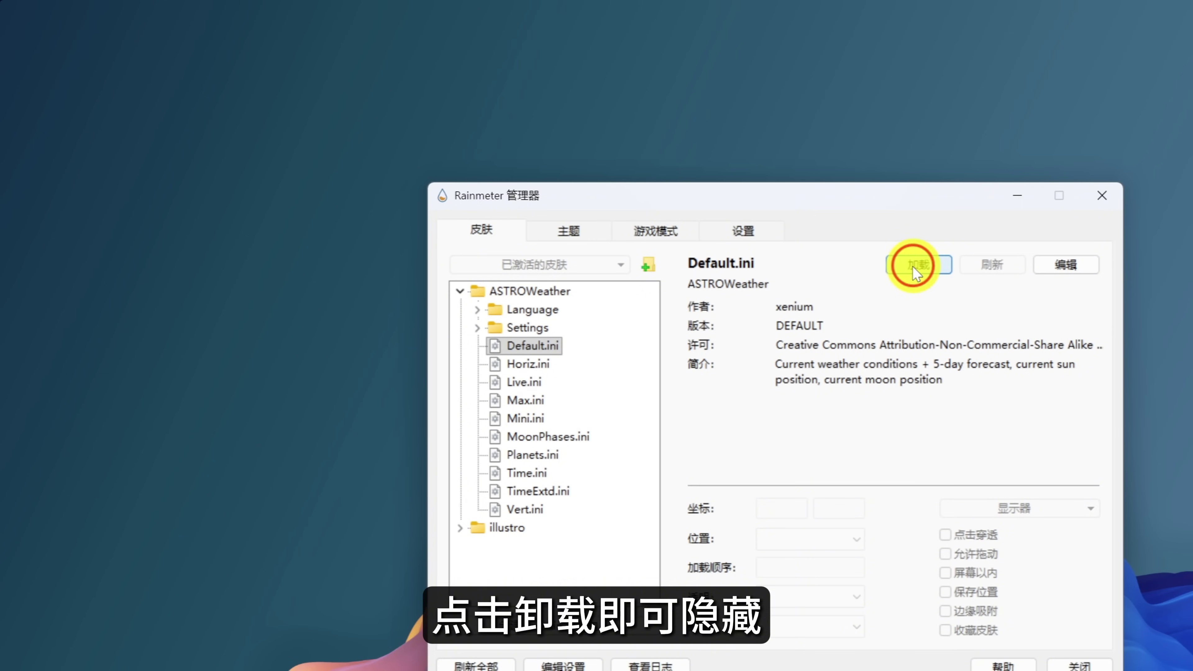
pyautogui.rightClick(205, 211)
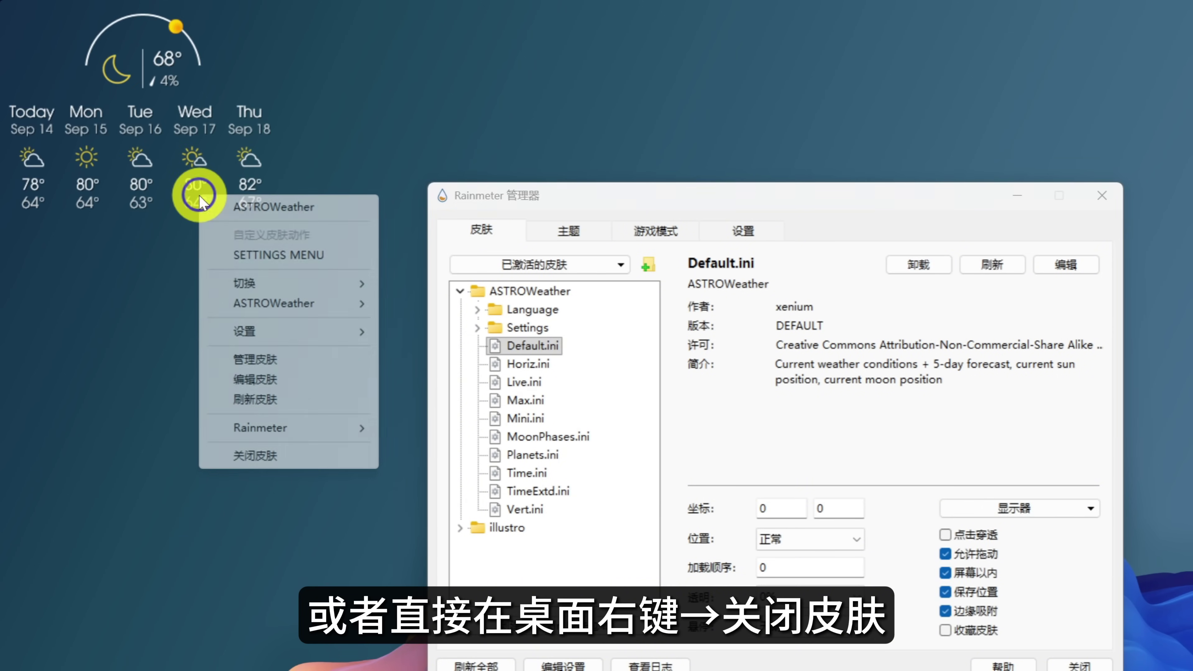
pyautogui.click(277, 455)
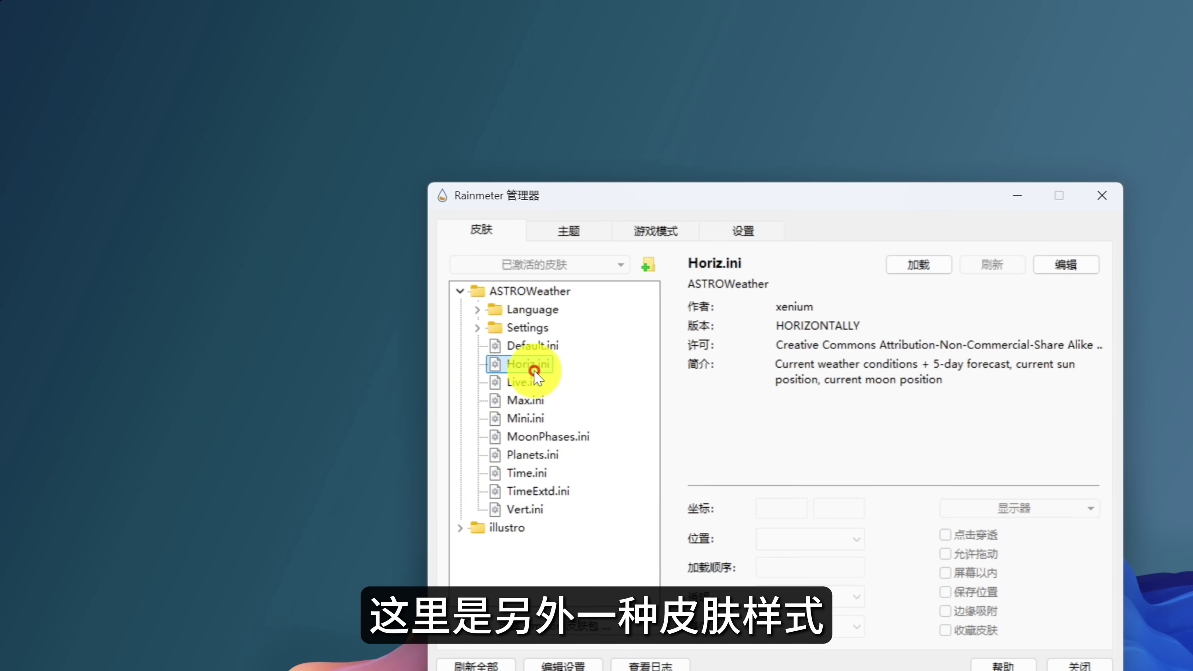
# Step: Preview the Horiz.ini and Time.ini variants of ASTROWeather on the desktop, and load Default.ini instead
pyautogui.click(918, 265)
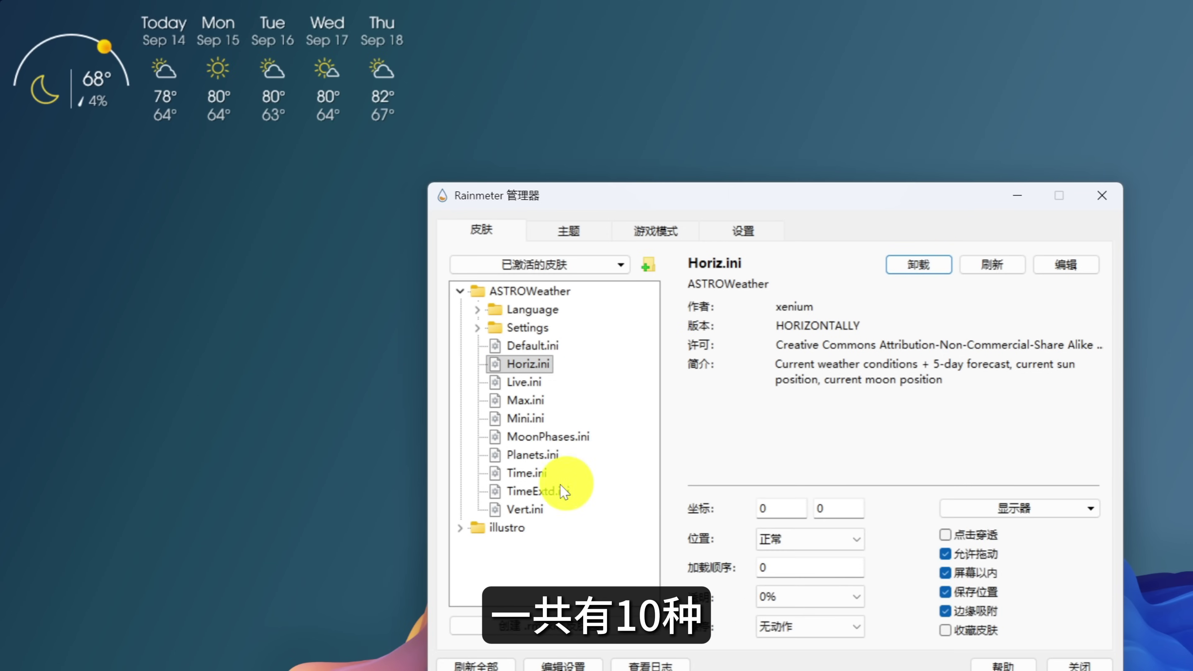
pyautogui.click(524, 473)
pyautogui.click(918, 268)
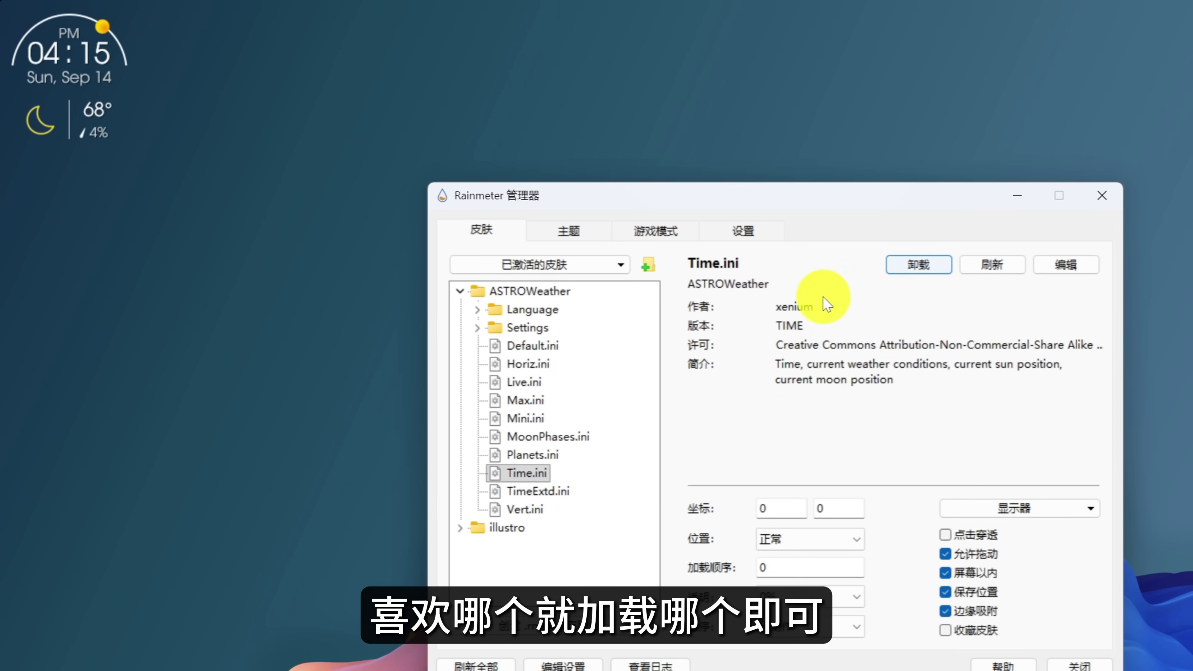
pyautogui.click(544, 347)
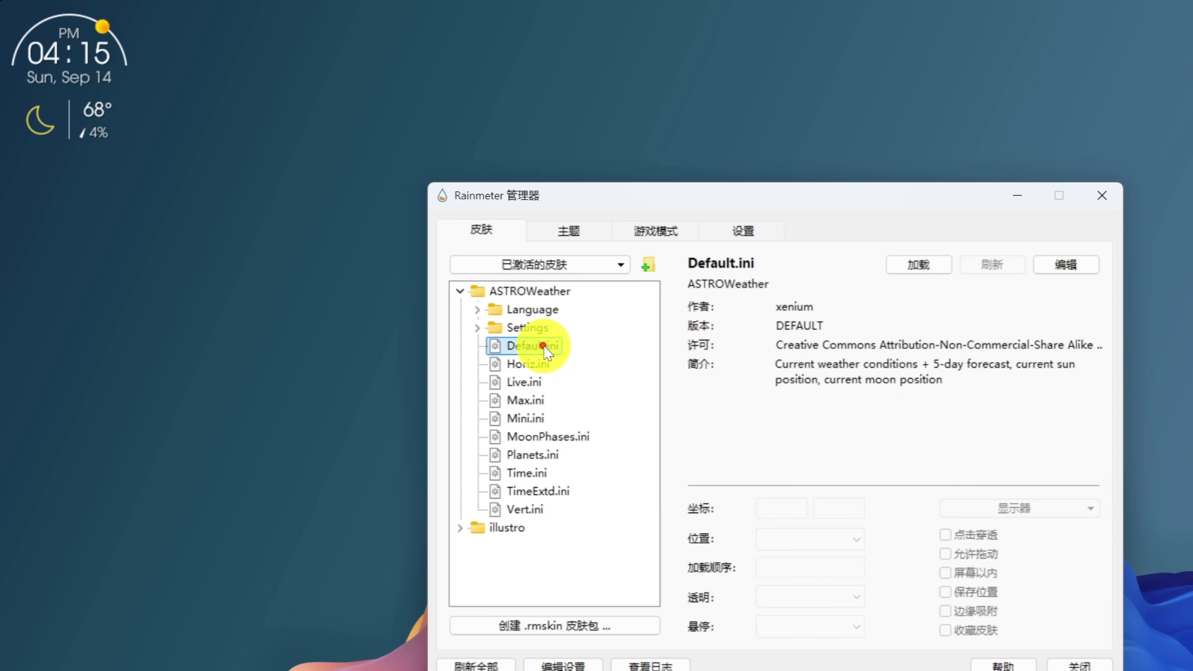
pyautogui.click(920, 265)
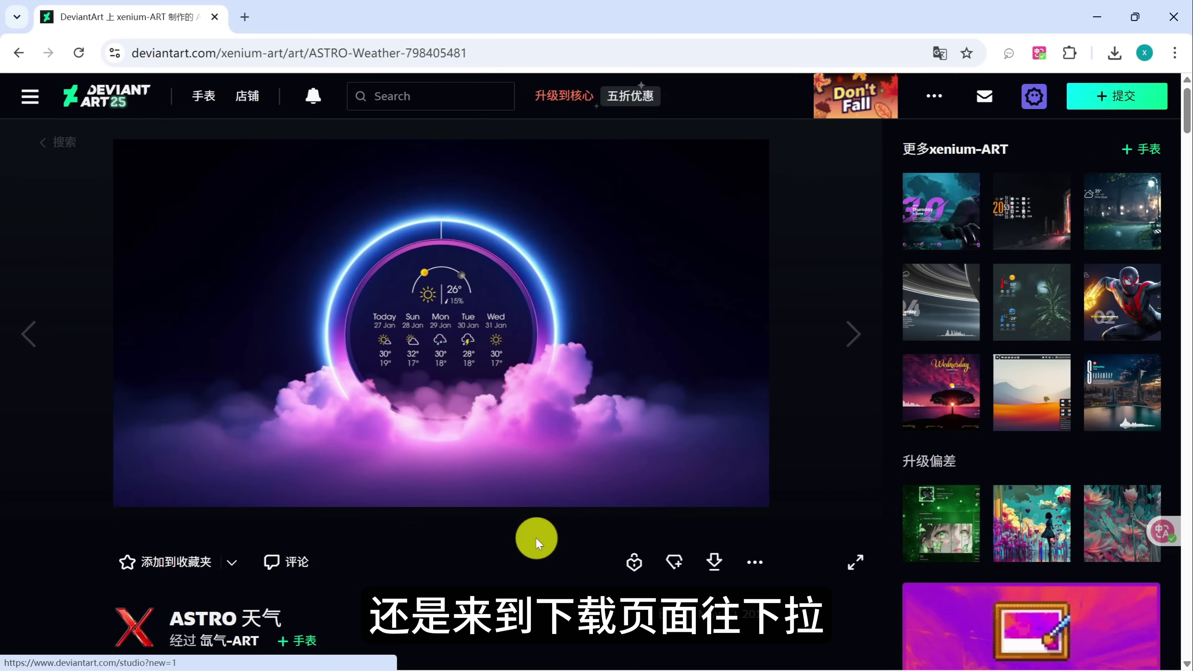
# Step: Examine the ASTRO Weather download page on DeviantArt for instructions on changing the temperature unit and opening the skin settings
pyautogui.scroll(-15, 536, 538)
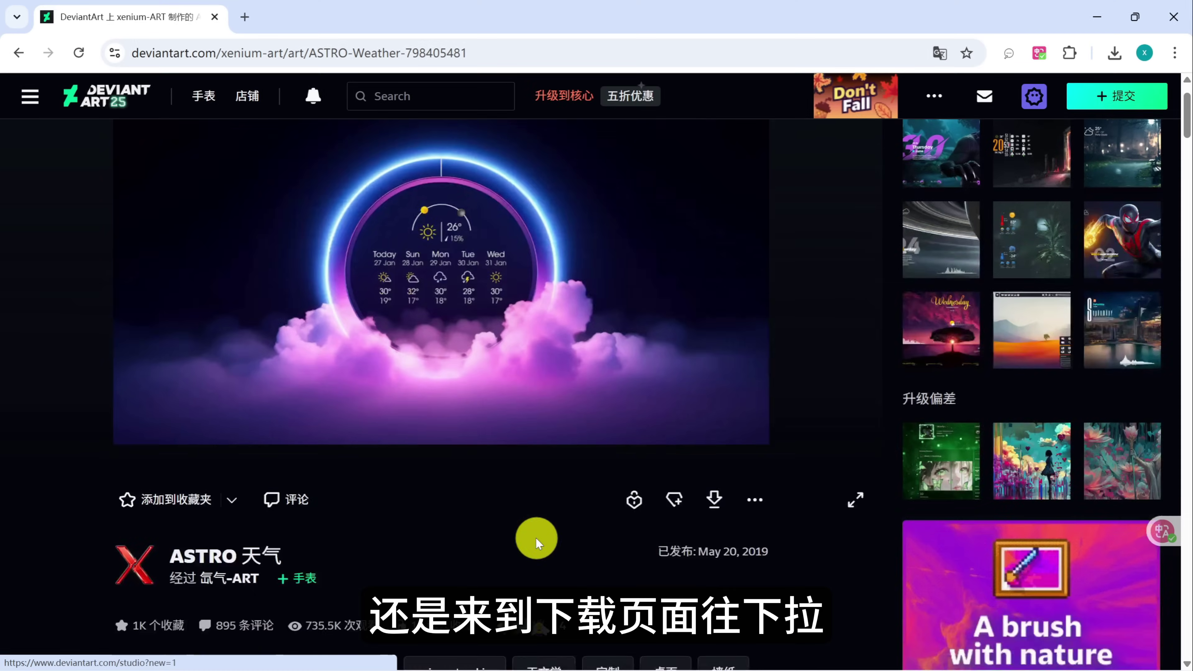
pyautogui.scroll(-20, 536, 538)
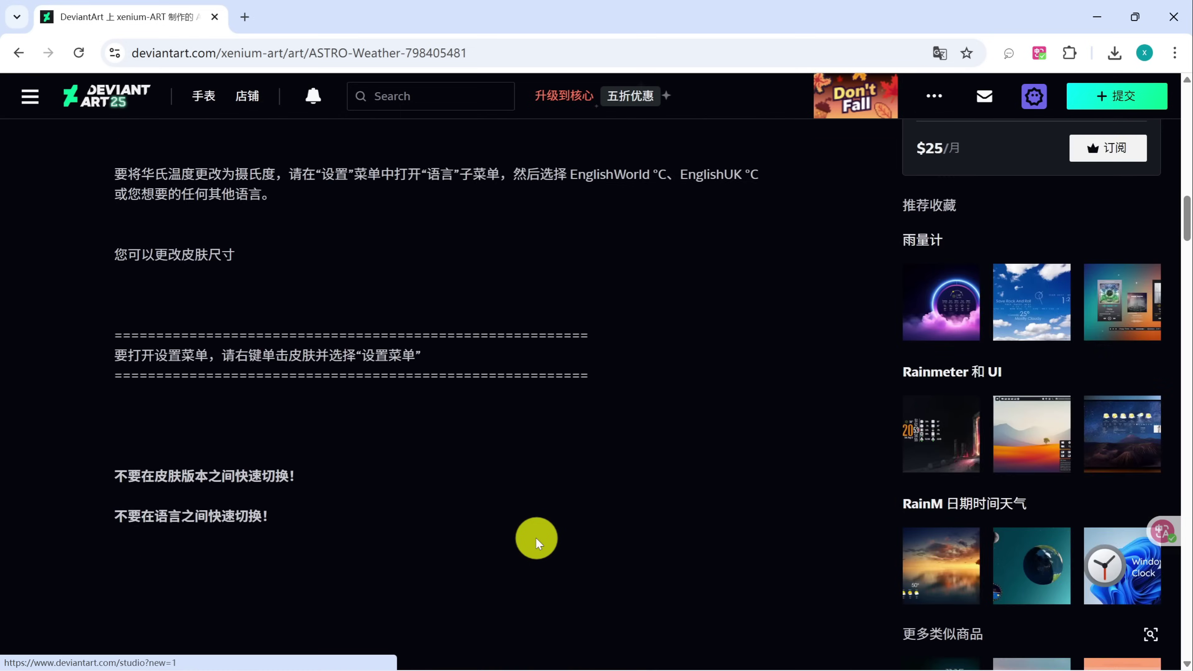
# Step: Follow the wallpaper source link on the ASTRO Weather page and download the neon-light abstract cloud wallpaper in 3840x2160 4K Ultra HD
pyautogui.scroll(-10, 536, 539)
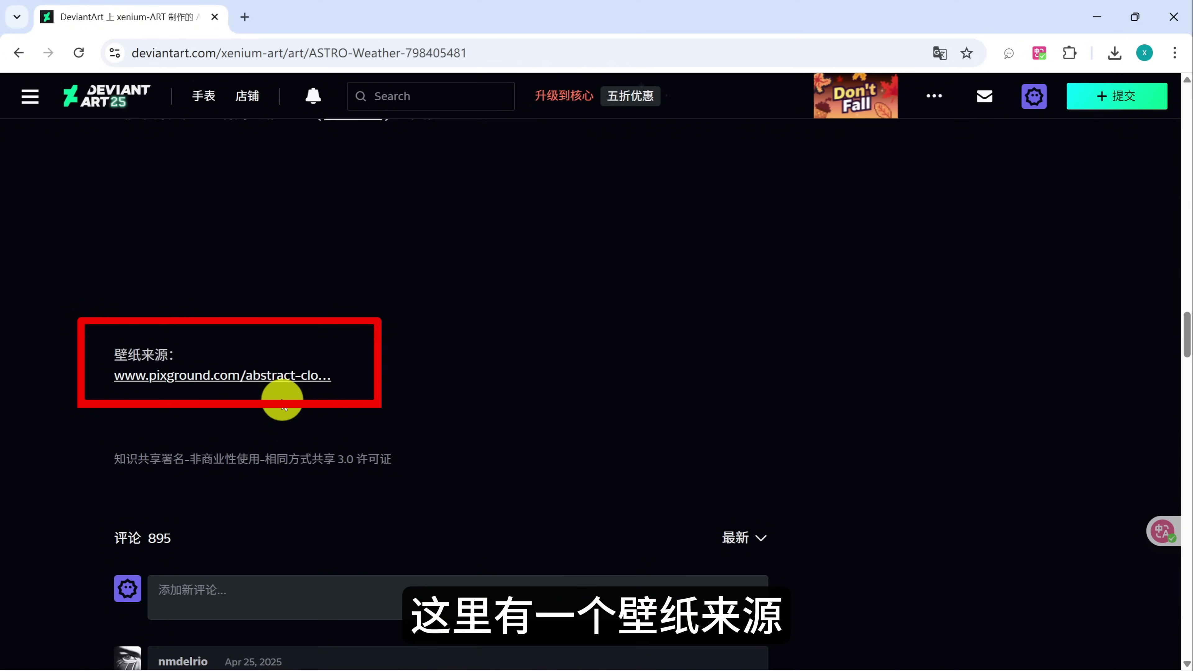
pyautogui.click(254, 376)
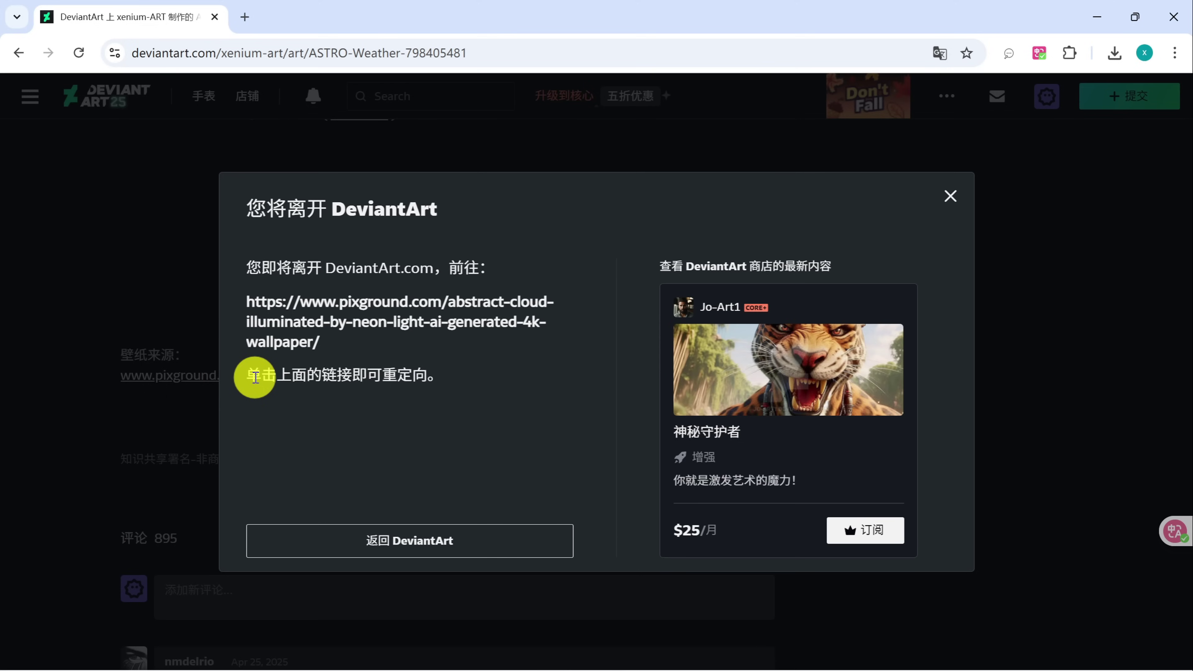
pyautogui.click(342, 320)
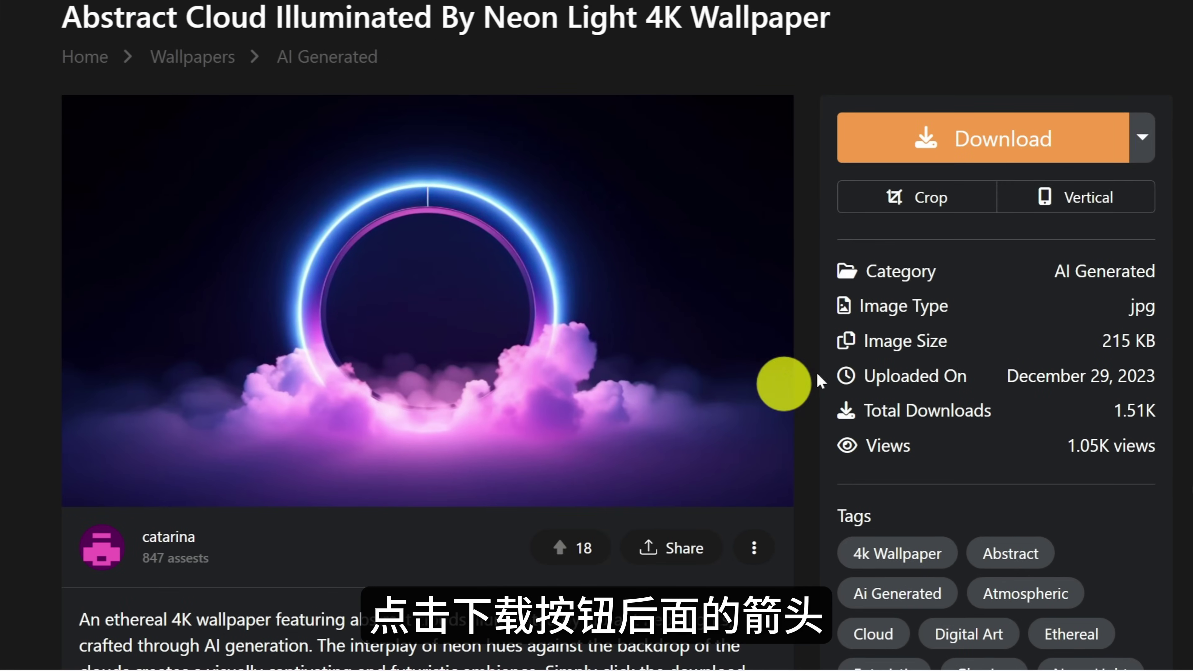
pyautogui.click(1141, 140)
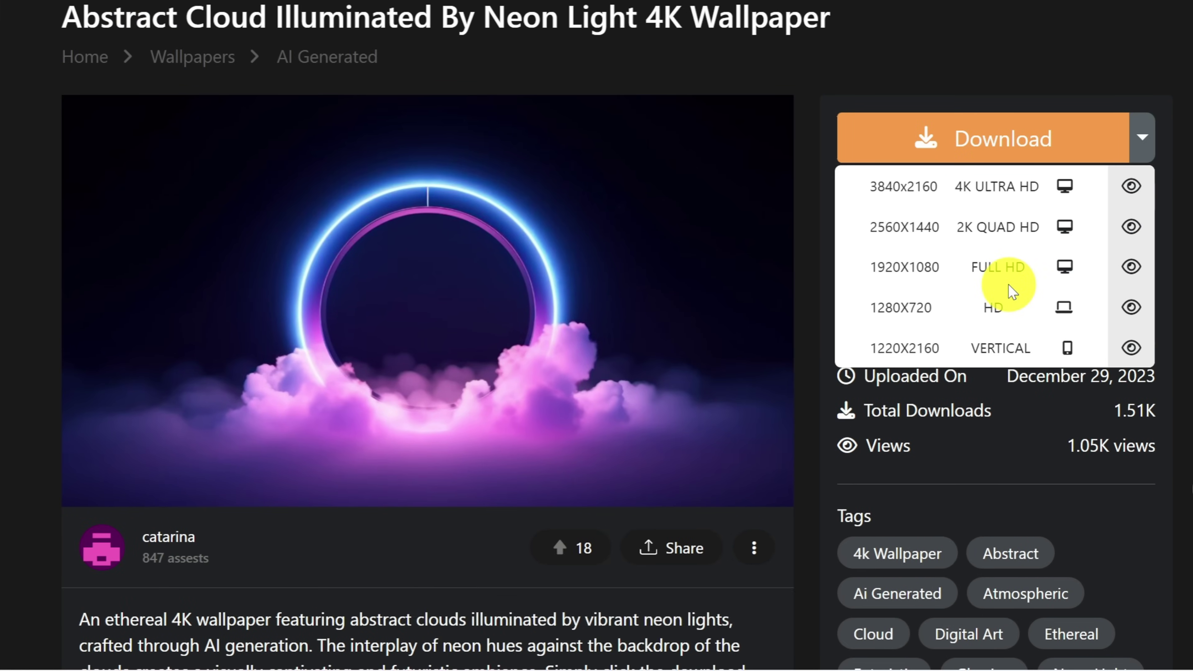
pyautogui.click(969, 192)
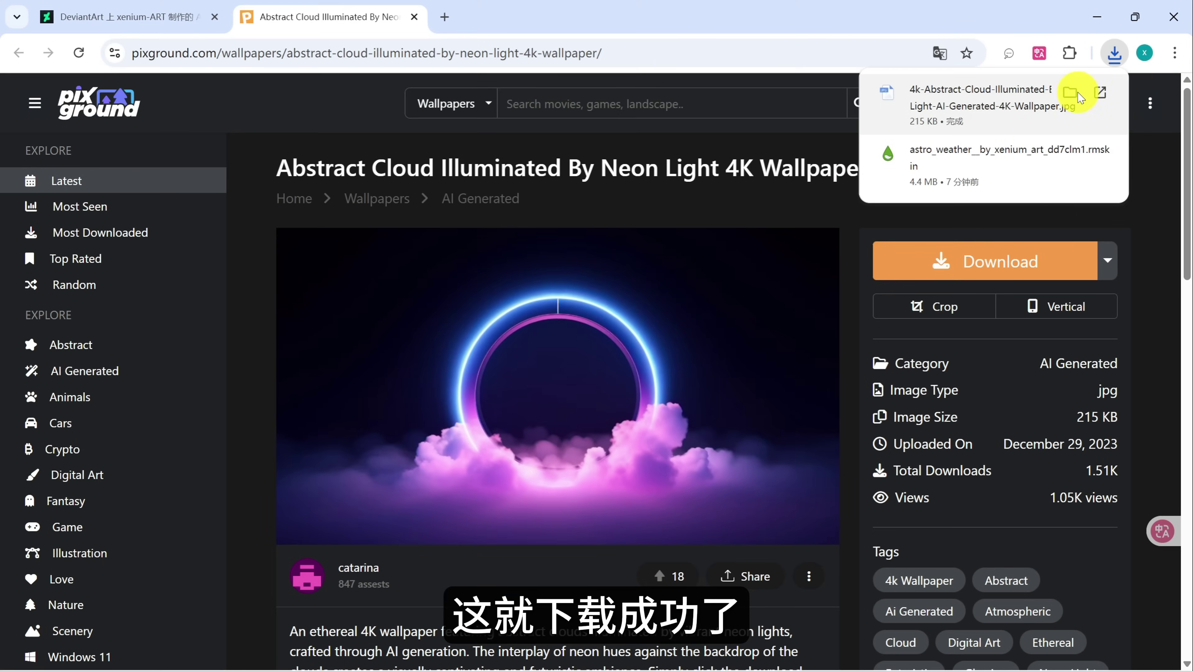
pyautogui.click(1071, 92)
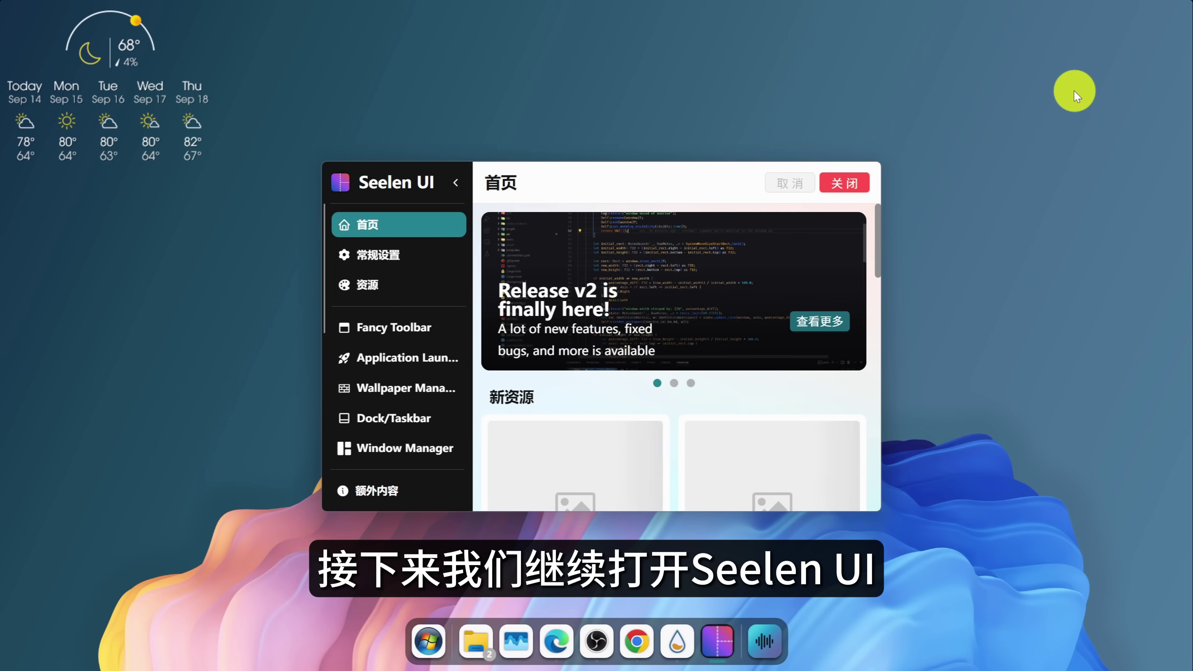
# Step: Switch to Seelen UI and import the 4k-Abstract-Cloud-Illuminated image from the Downloads folder into its wallpaper resources
pyautogui.click(379, 283)
pyautogui.click(656, 435)
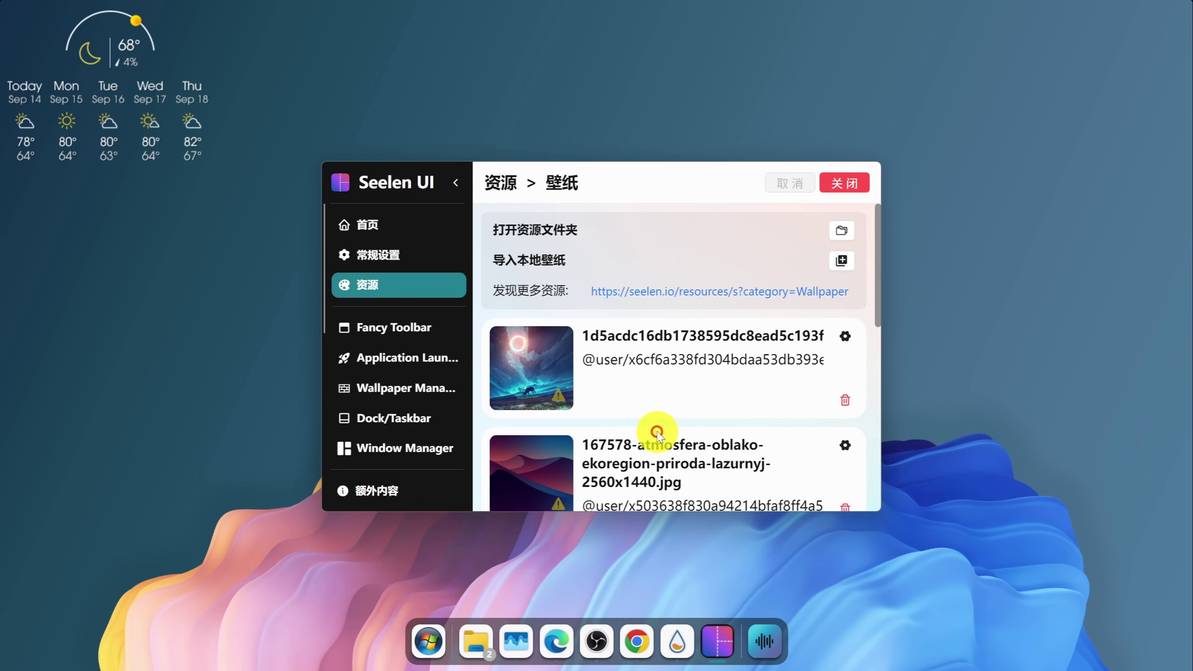
pyautogui.click(841, 262)
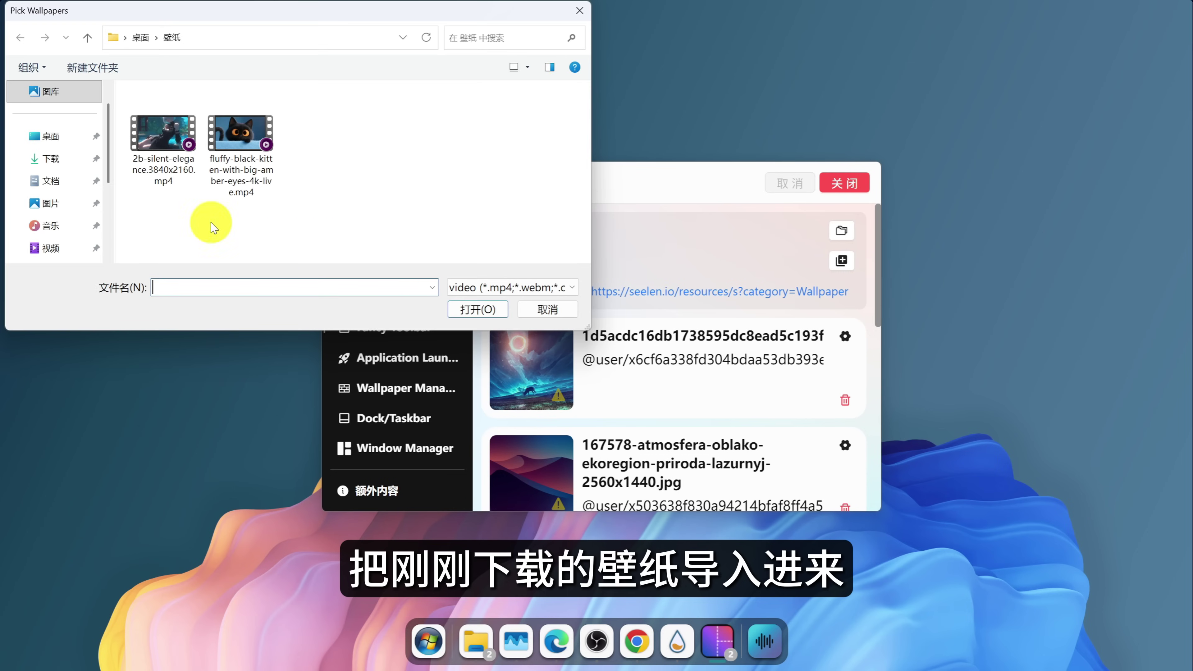
pyautogui.click(55, 158)
pyautogui.click(493, 287)
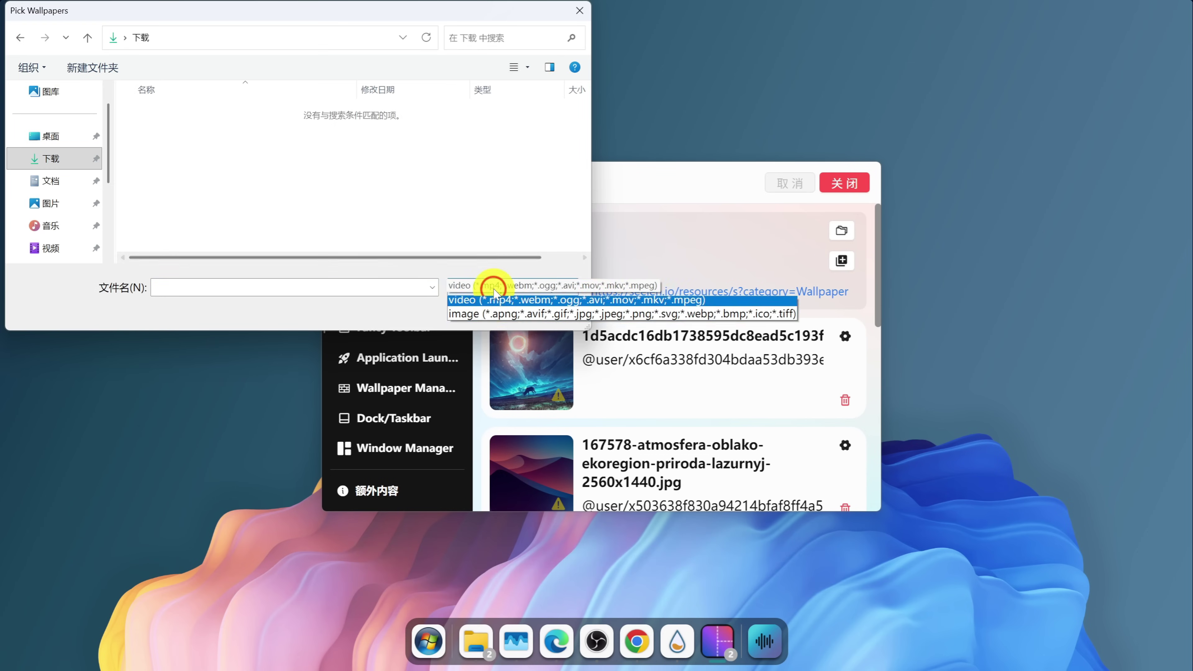
pyautogui.click(501, 315)
pyautogui.doubleClick(285, 112)
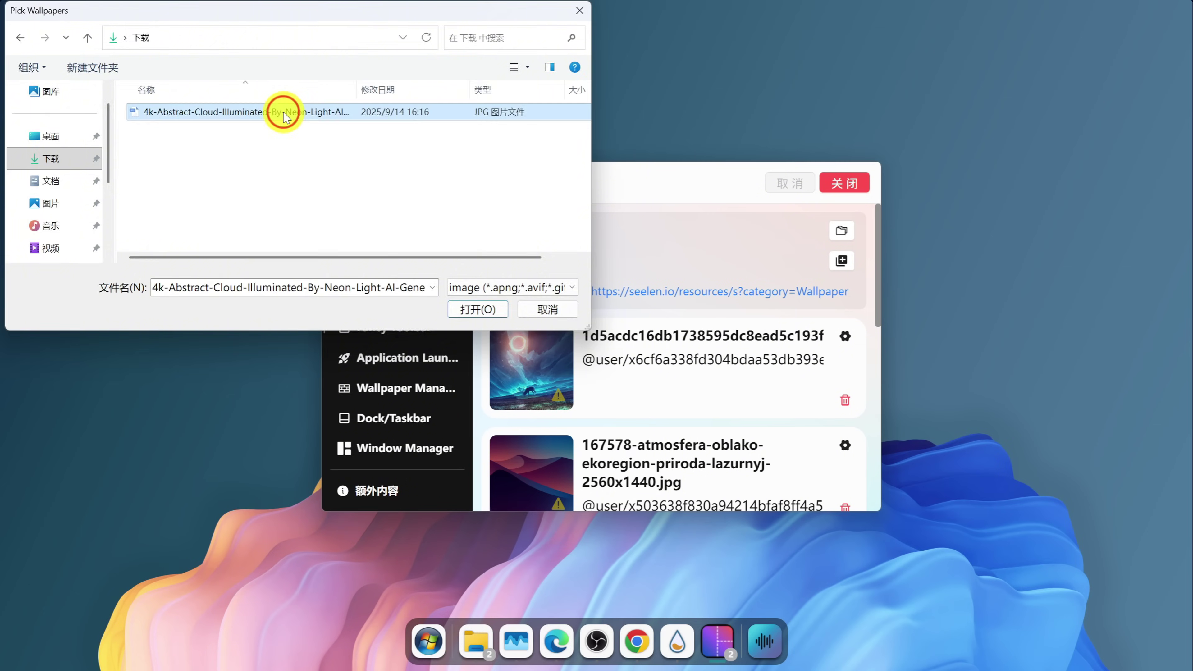
pyautogui.scroll(-8, 722, 397)
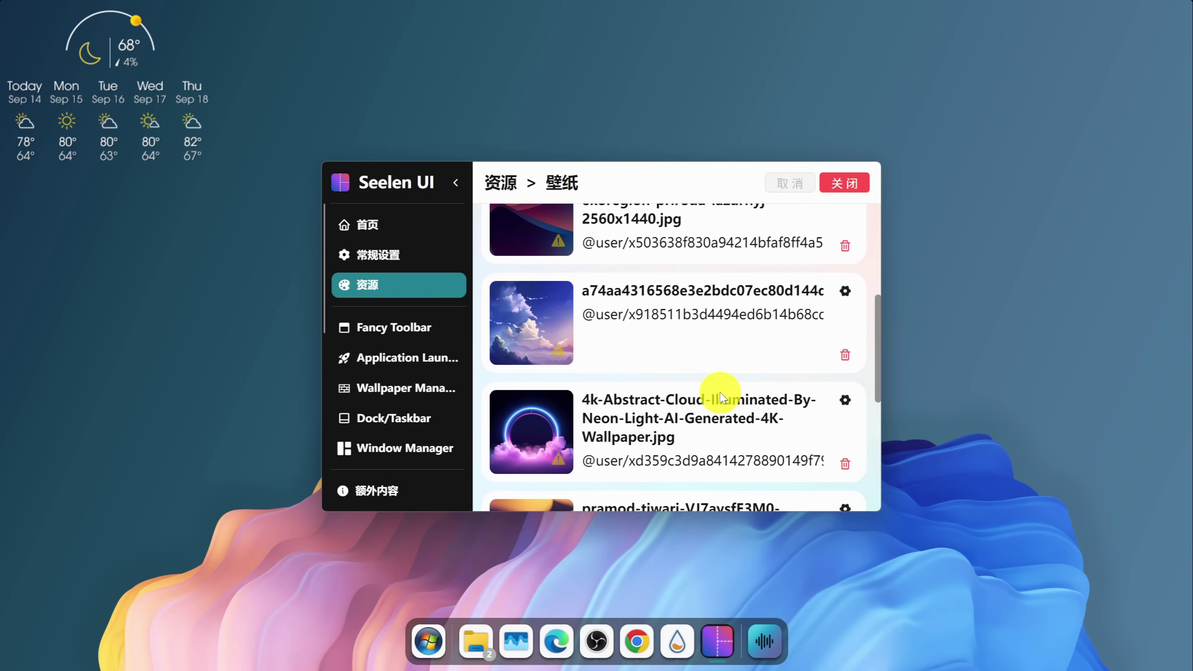
# Step: Enable the 4k-Abstract wallpaper in the Wallpaper Manager, disable the 渐变天空 wallpaper and save the changes
pyautogui.click(416, 392)
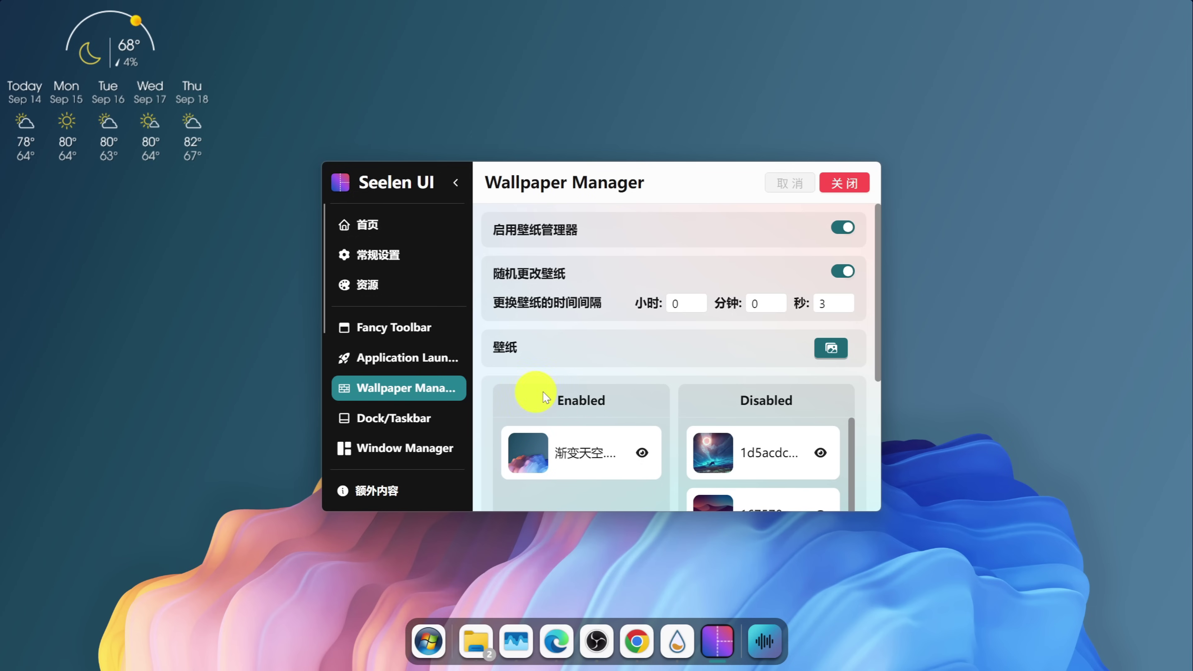
pyautogui.scroll(-5, 691, 396)
pyautogui.moveTo(759, 417); pyautogui.dragTo(599, 349)
pyautogui.scroll(2, 600, 355)
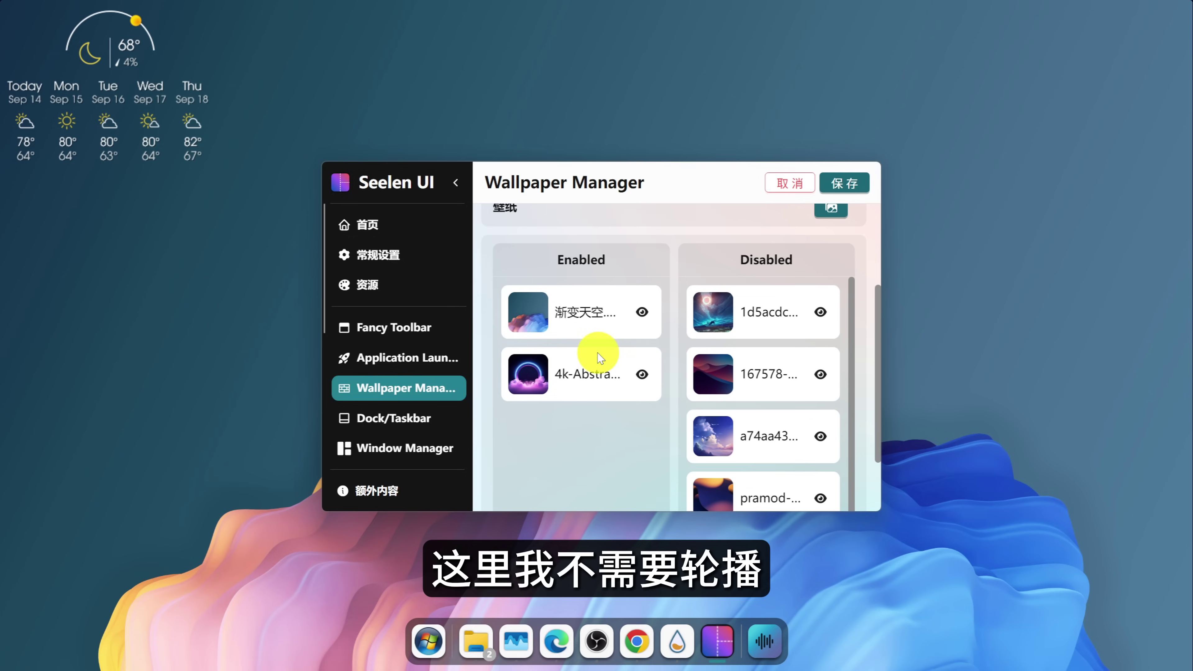
pyautogui.moveTo(585, 312); pyautogui.dragTo(753, 332)
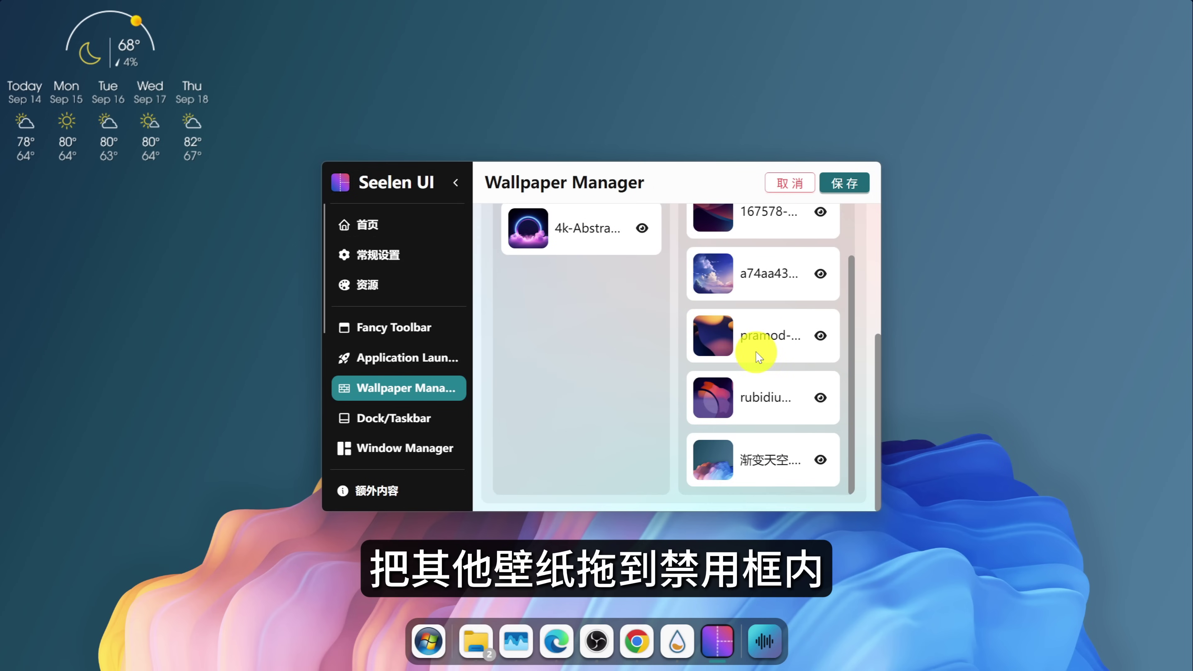
pyautogui.click(855, 183)
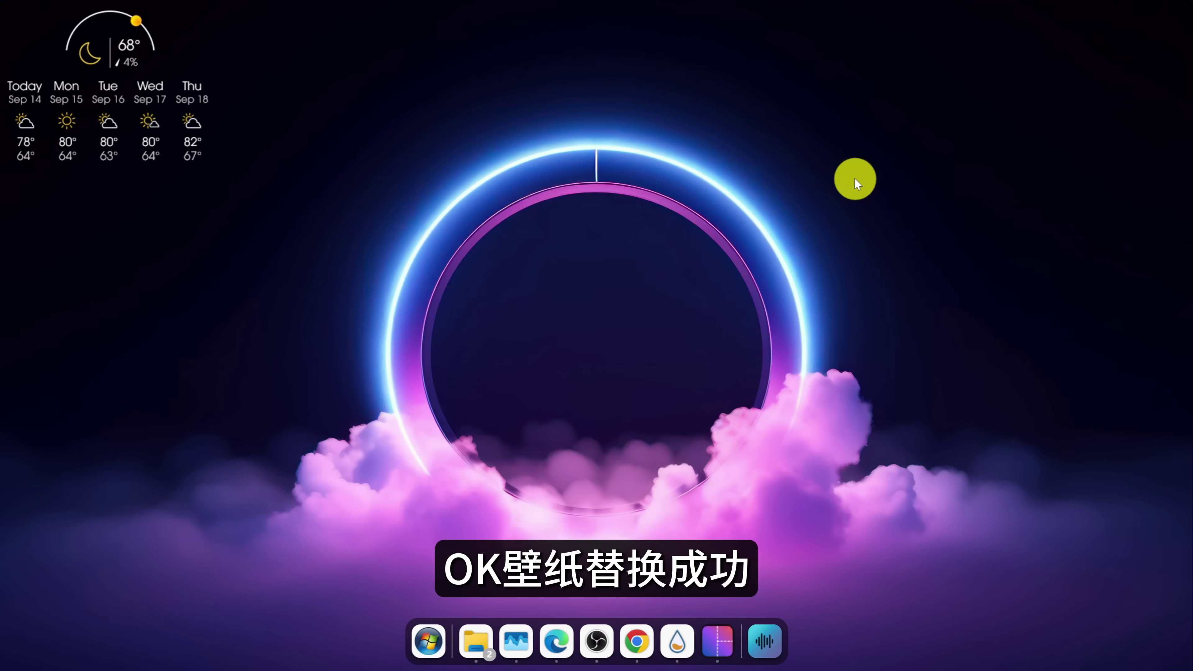
# Step: Move the weather skin into the centre of the wallpaper's neon ring and set its language to Chinese through Language.ini
pyautogui.moveTo(160, 94); pyautogui.dragTo(644, 328)
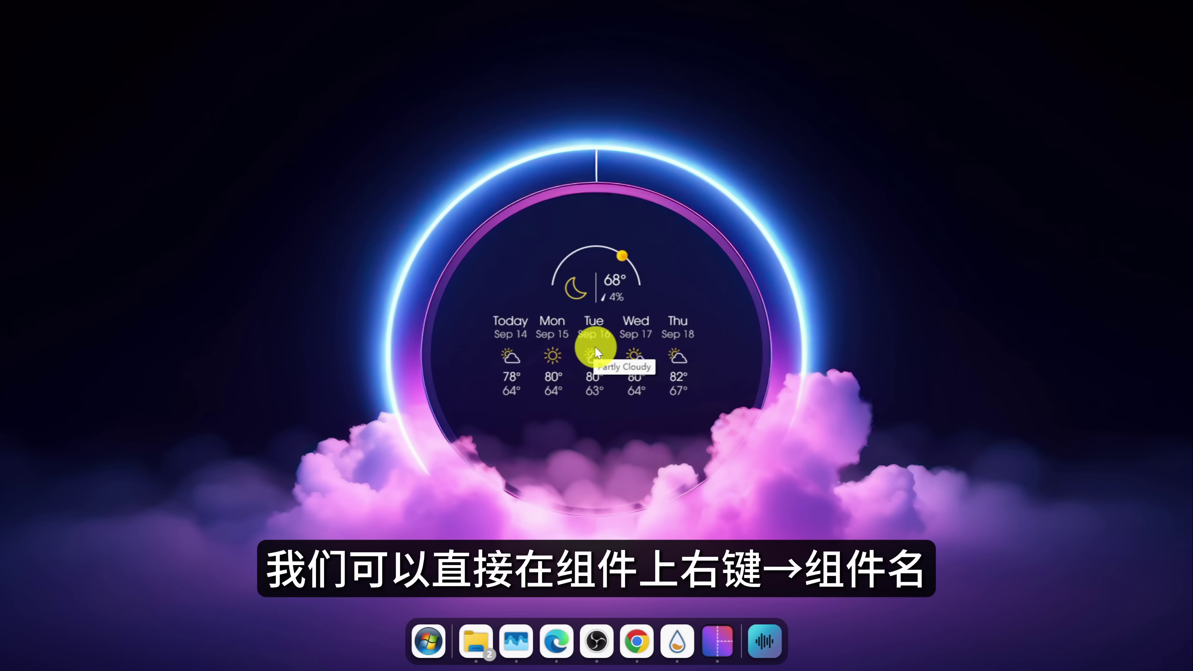
pyautogui.rightClick(586, 330)
pyautogui.rightClick(520, 228)
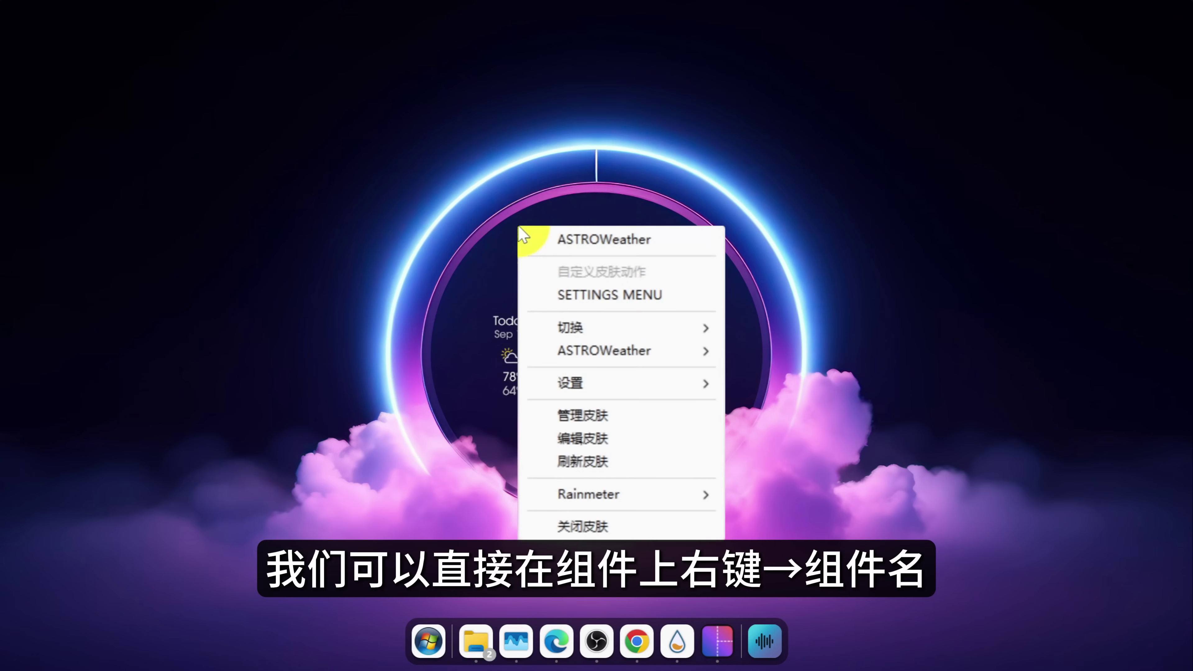
pyautogui.moveTo(647, 351)
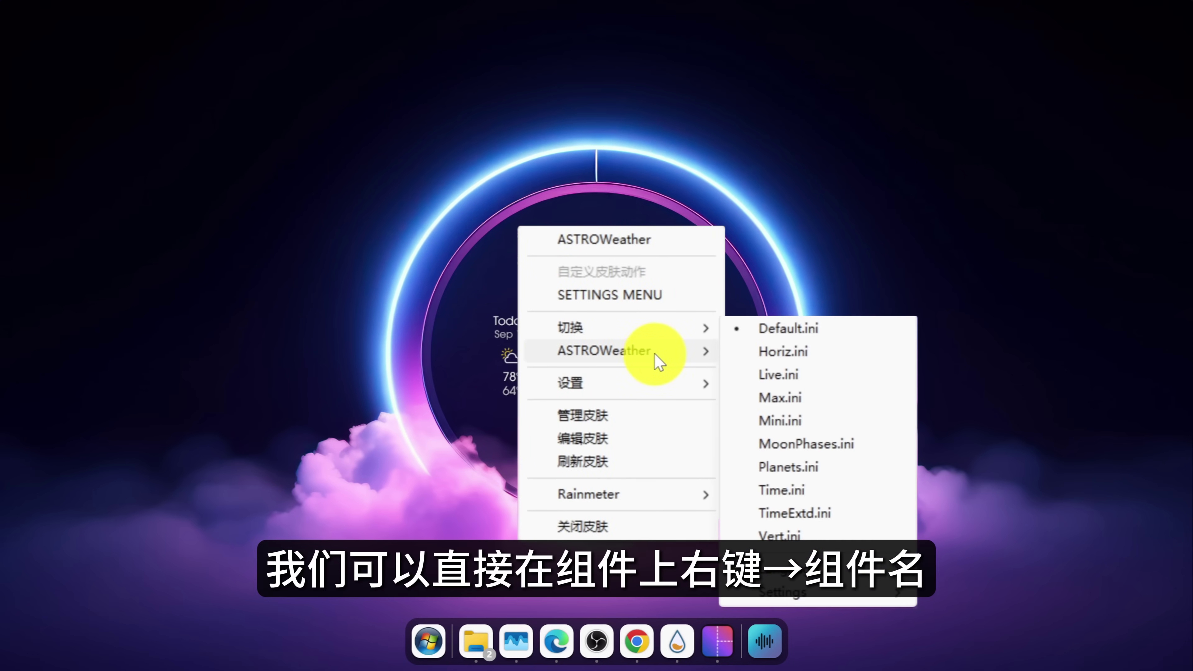
pyautogui.moveTo(834, 575)
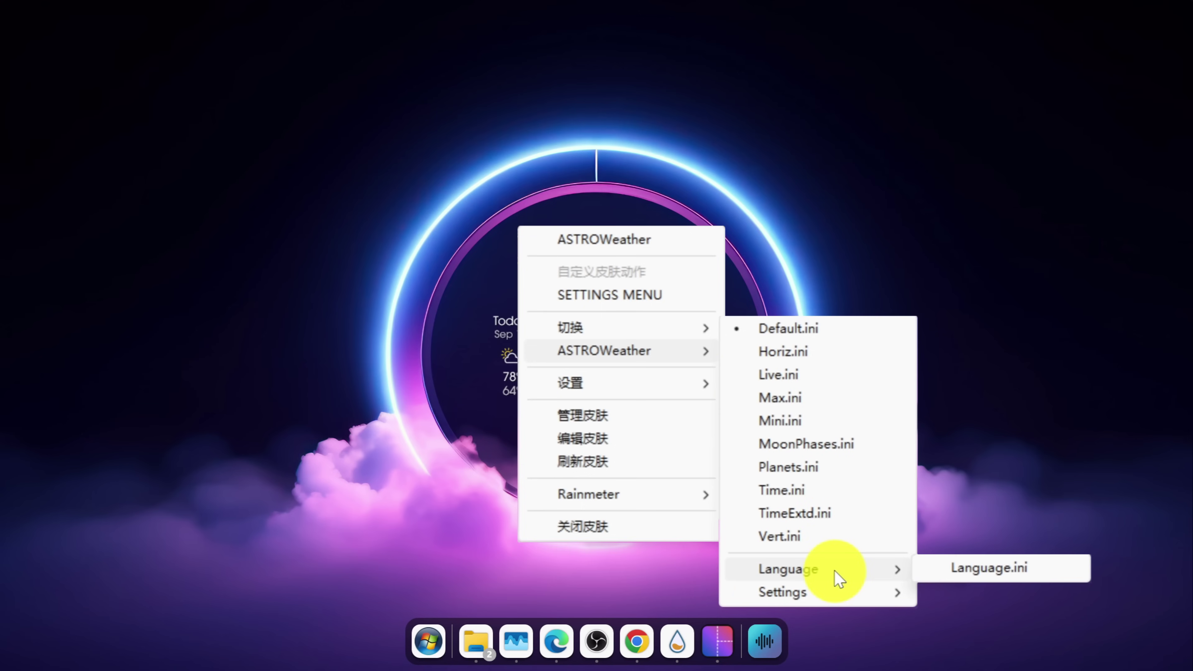
pyautogui.click(949, 568)
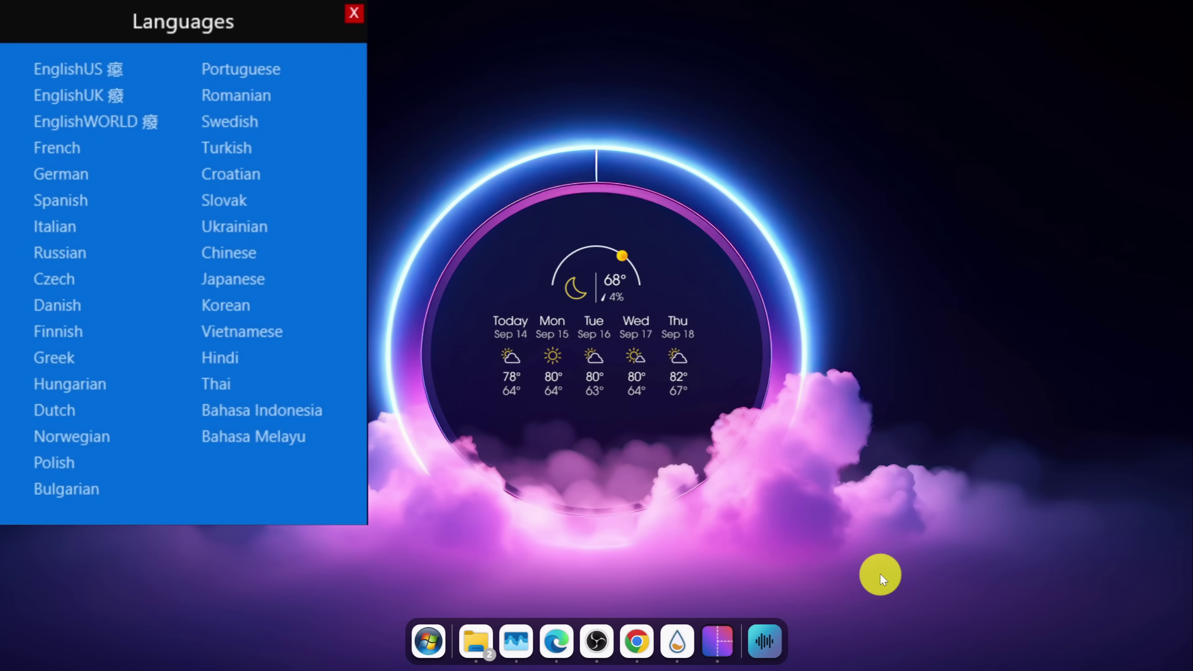
pyautogui.click(231, 255)
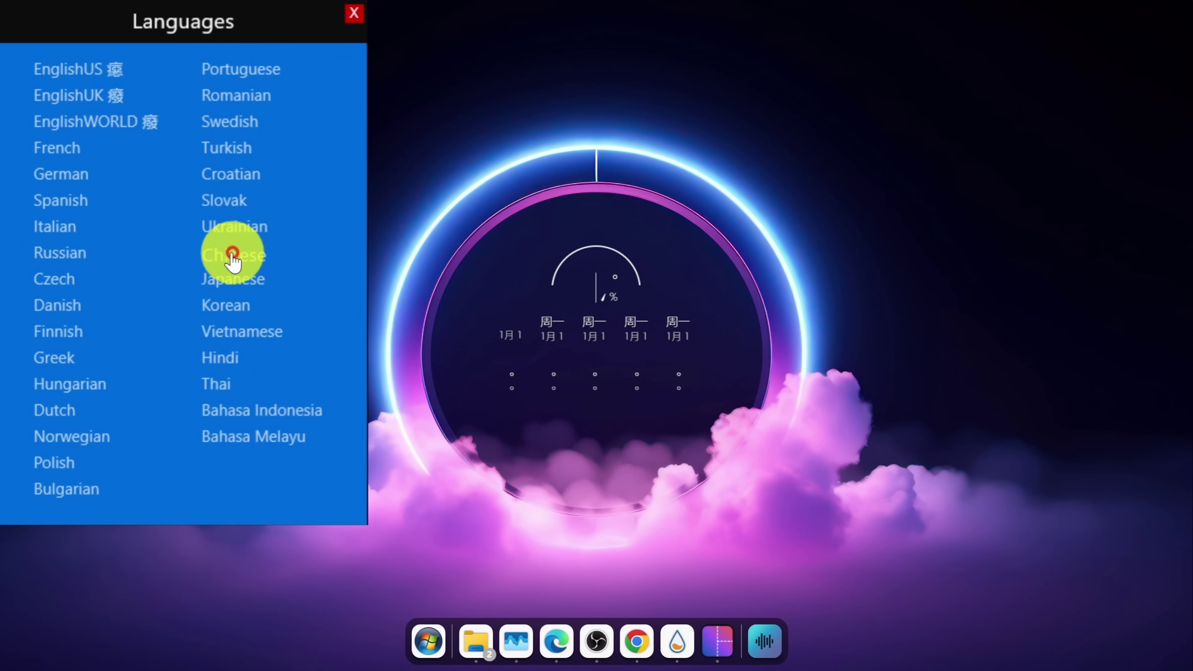
pyautogui.click(355, 19)
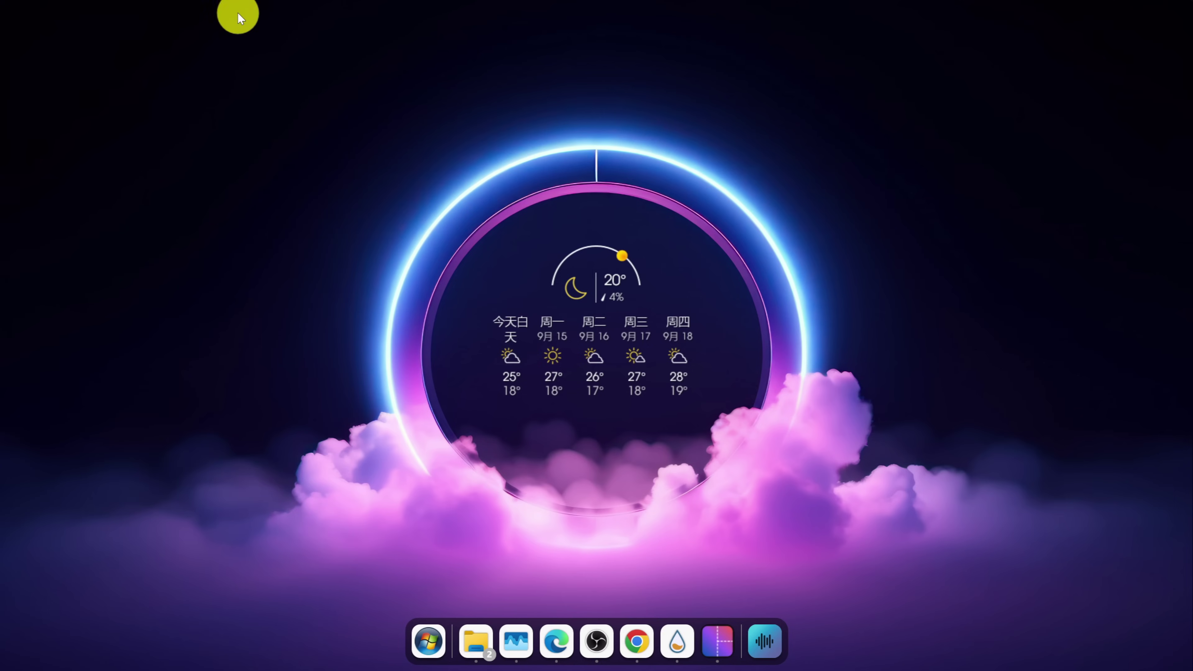
# Step: Load the ASTROWeather Settings.ini skin to show the weather settings on the desktop
pyautogui.rightClick(601, 320)
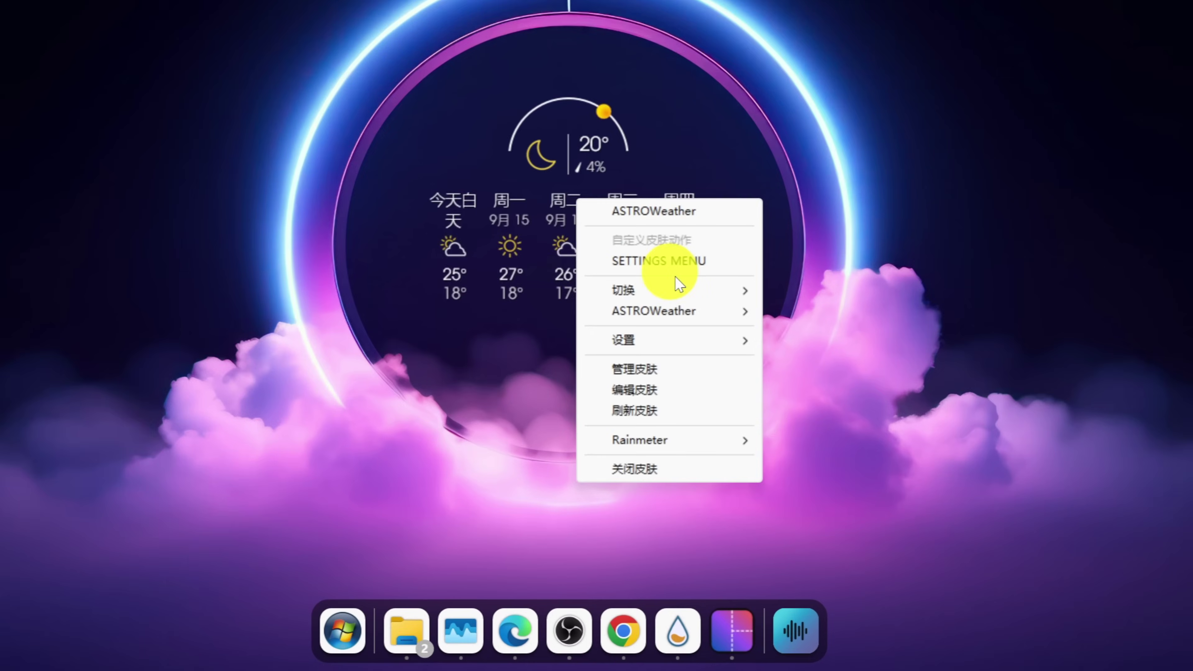
pyautogui.moveTo(708, 312)
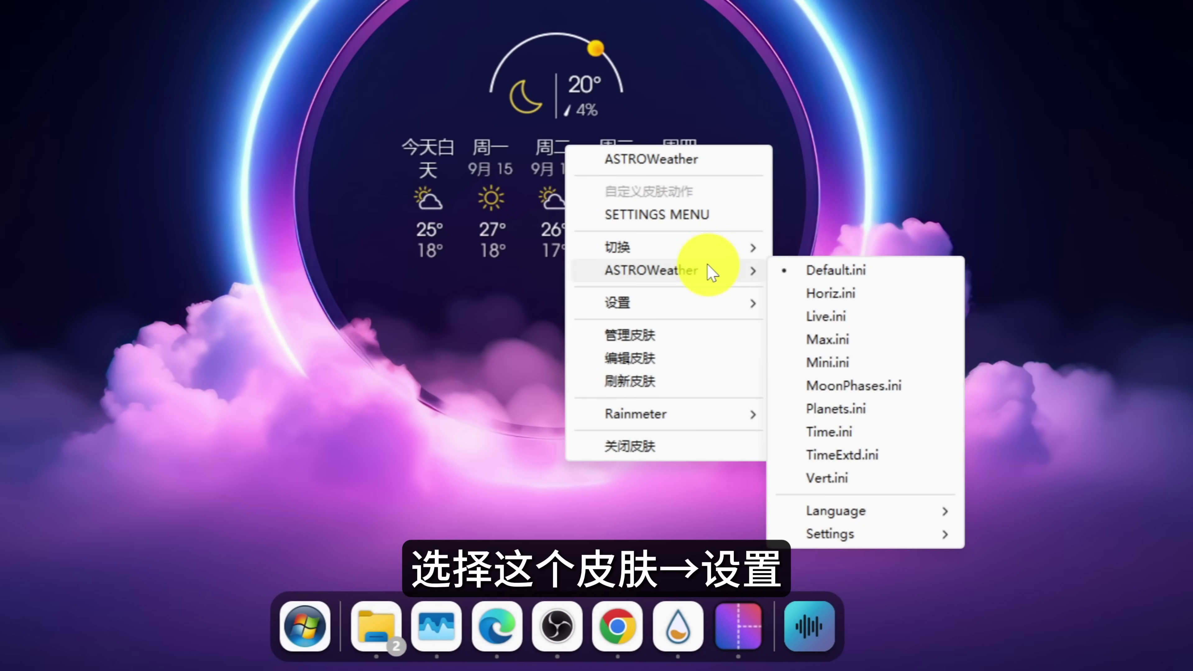
pyautogui.moveTo(852, 529)
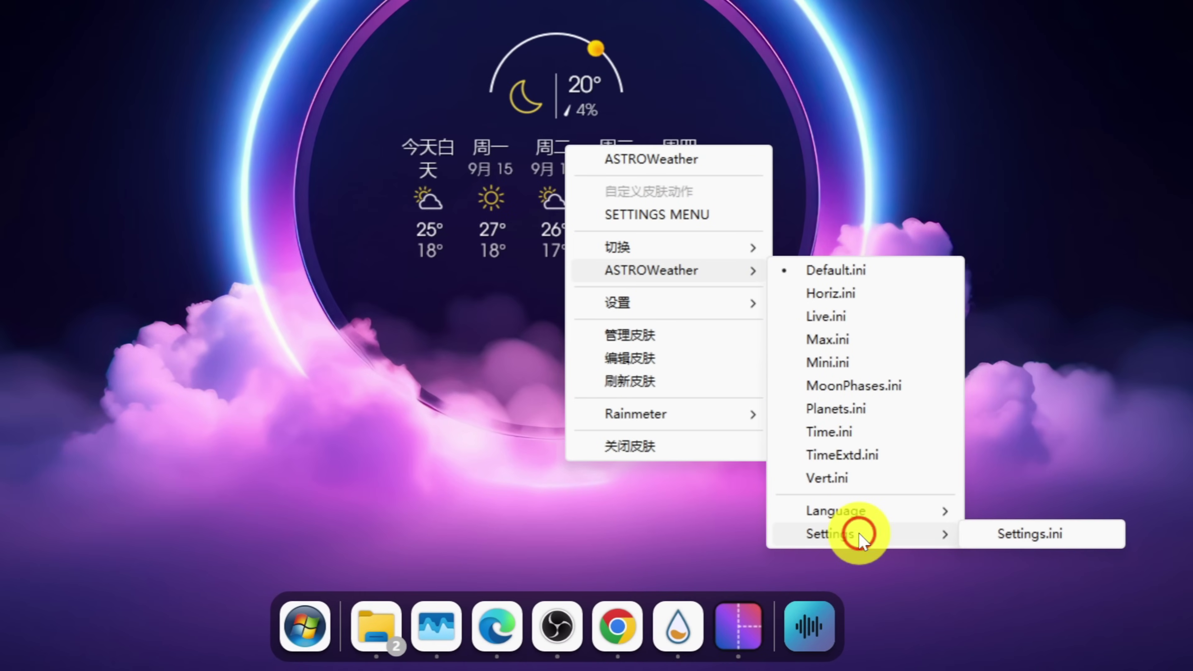
pyautogui.click(1010, 531)
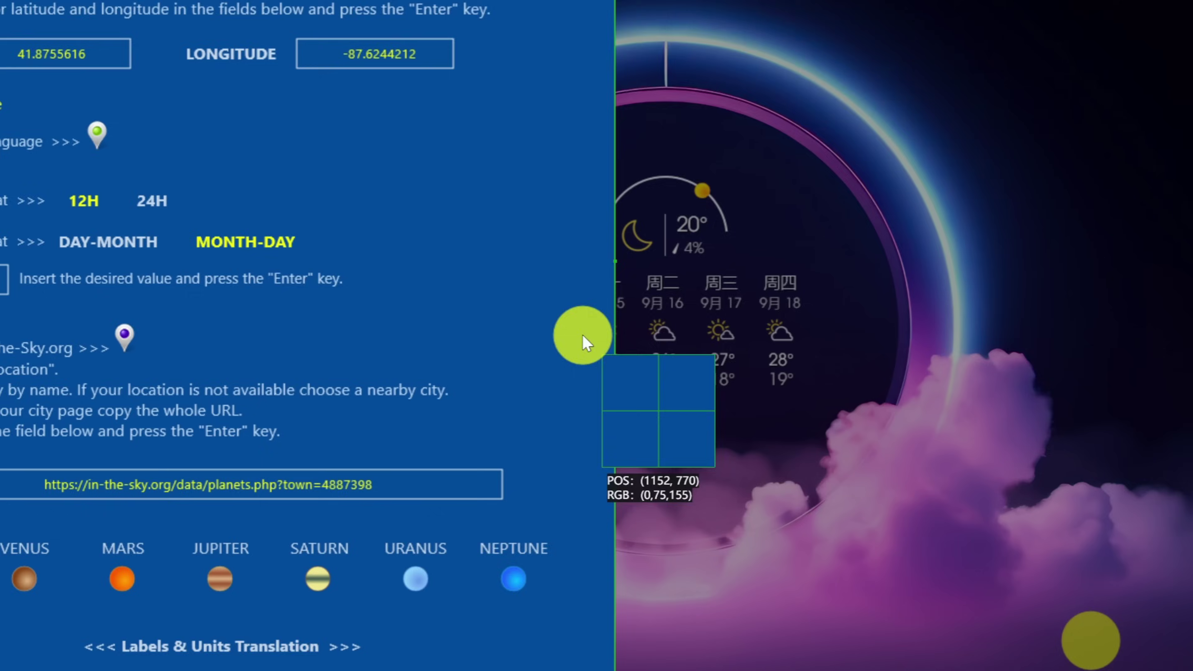
# Step: Capture the address mapcoordinates.net from the weather settings with the screenshot tool, extract its text and copy it
pyautogui.moveTo(1, 1); pyautogui.dragTo(104, 34)
pyautogui.moveTo(714, 621); pyautogui.dragTo(730, 670)
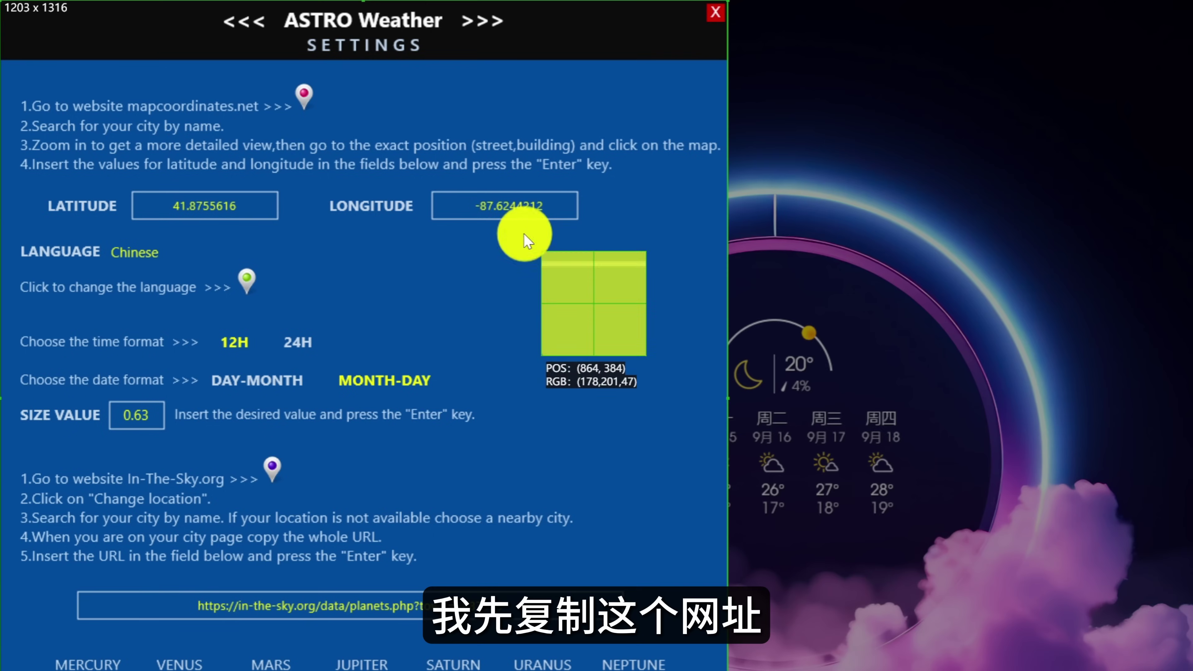
pyautogui.moveTo(125, 83)
pyautogui.mouseDown()
pyautogui.moveTo(178, 120)
pyautogui.moveTo(264, 123)
pyautogui.mouseUp()
pyautogui.click(472, 145)
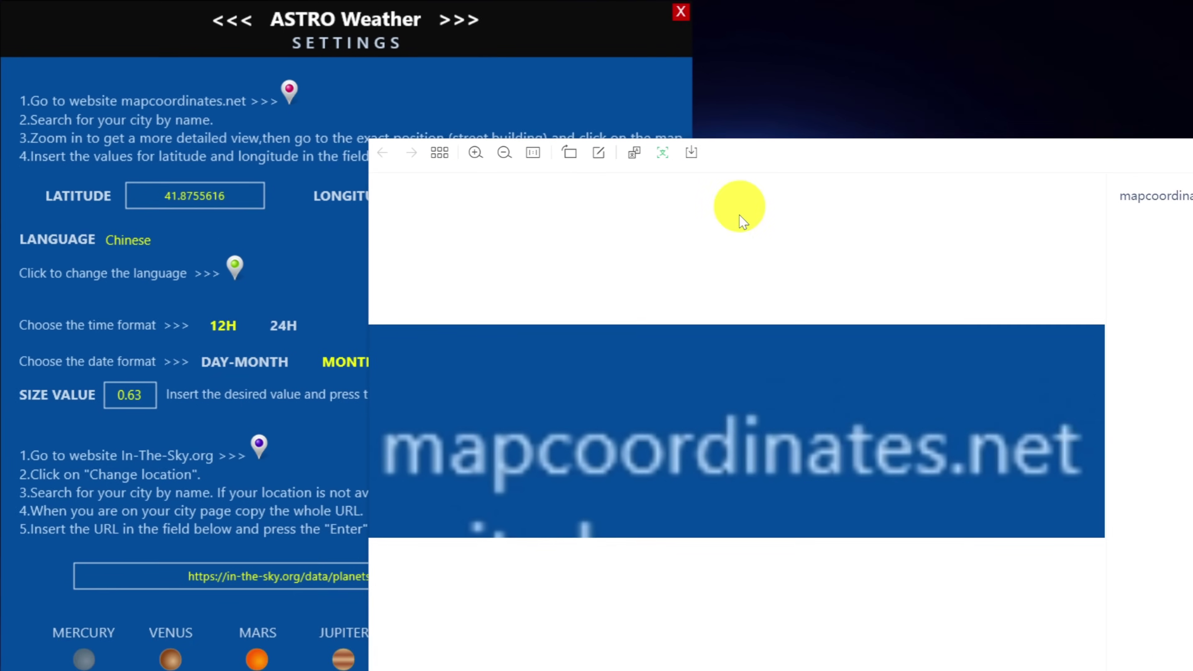
pyautogui.moveTo(1018, 162); pyautogui.dragTo(908, 159)
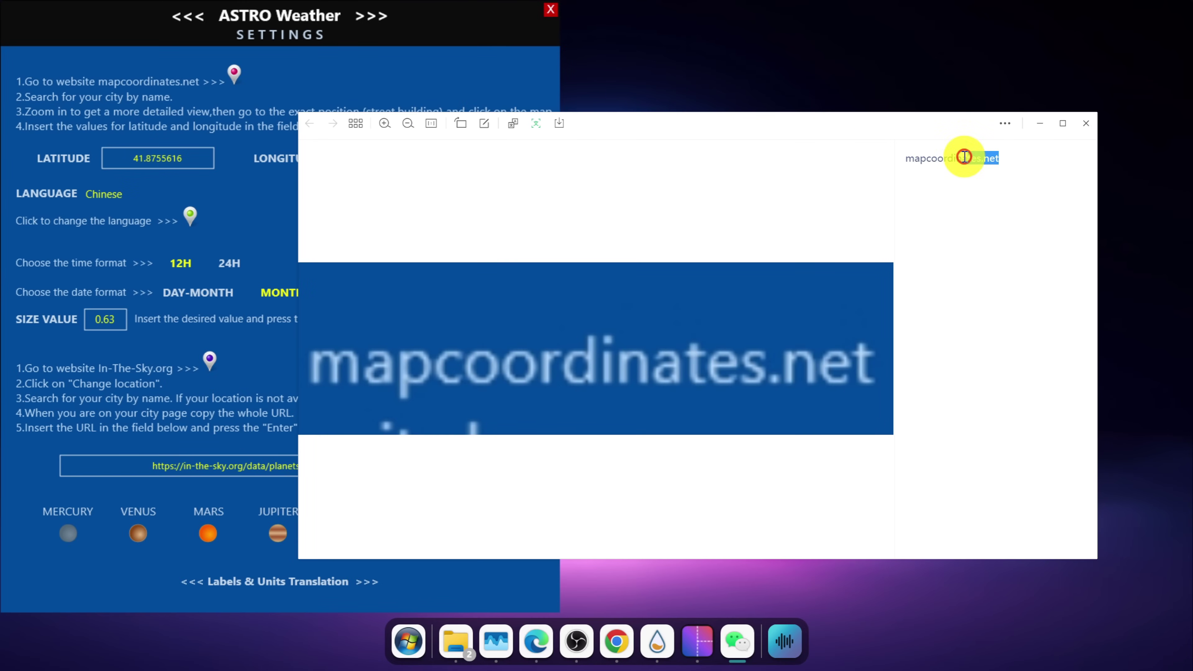
pyautogui.hotkey('ctrl', 'c')
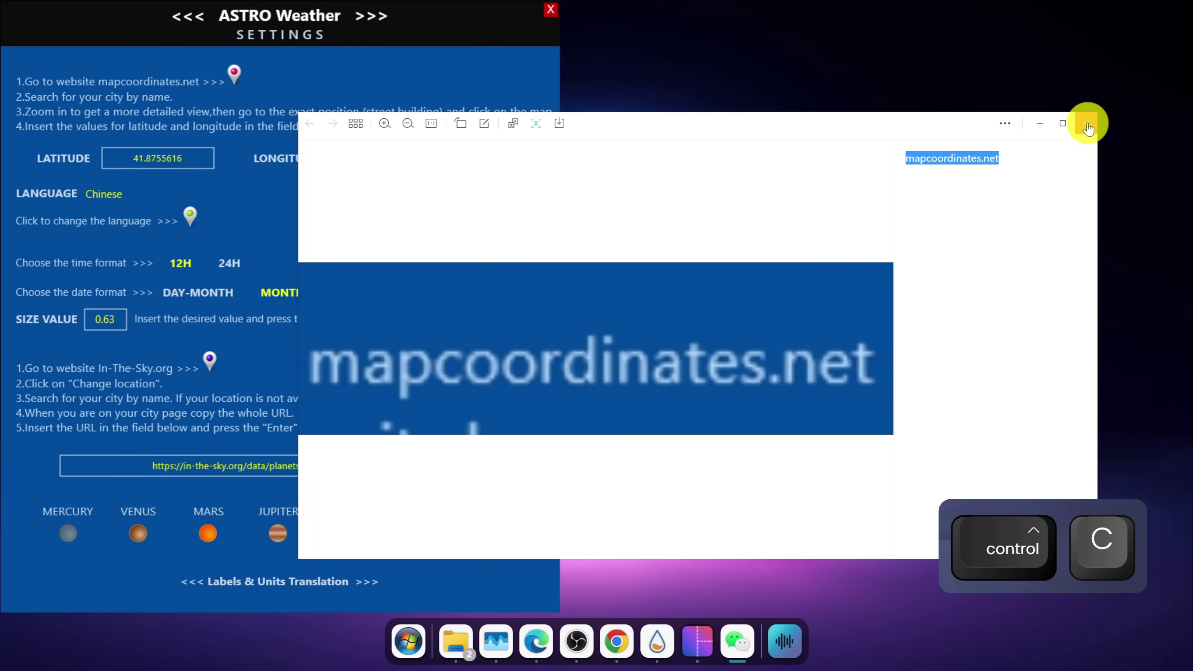
pyautogui.click(1086, 123)
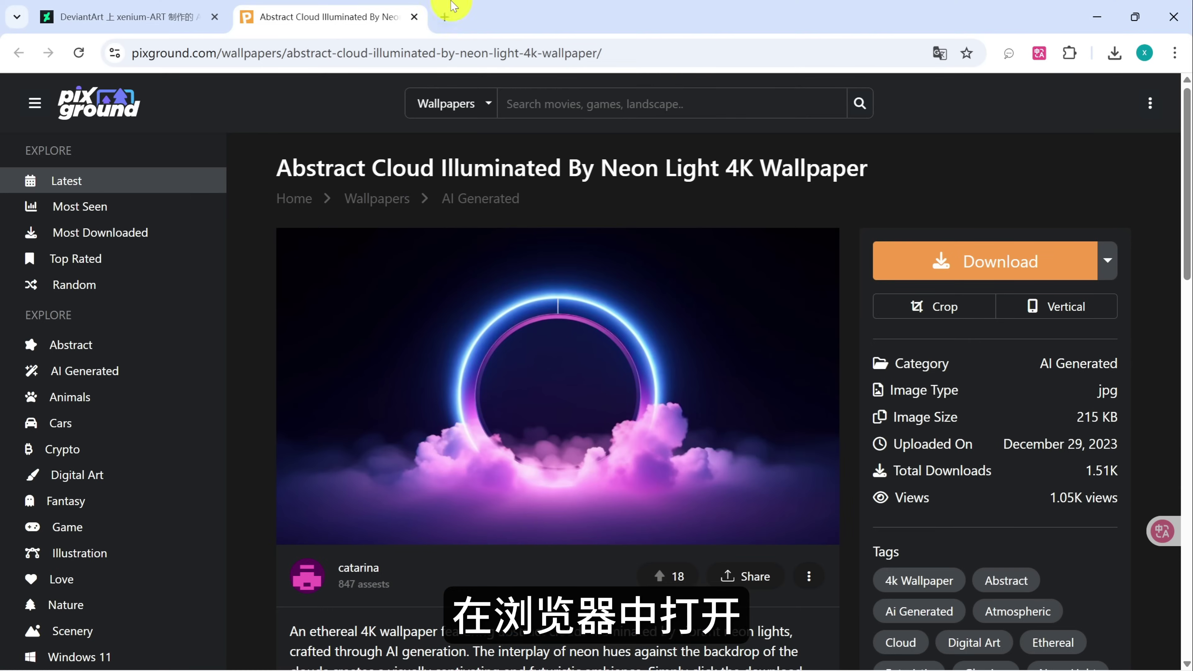
# Step: Switch to Chrome and open mapcoordinates.net in a new tab using the copied address
pyautogui.click(446, 17)
pyautogui.click(468, 52)
pyautogui.hotkey('ctrl', 'v')
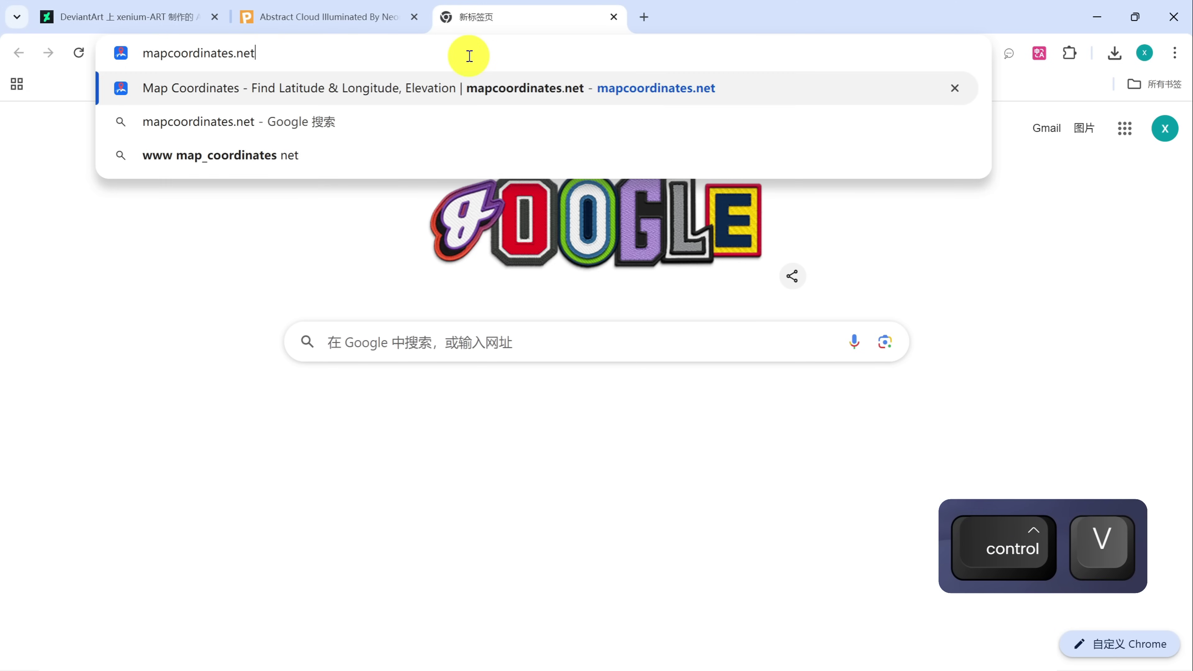
pyautogui.press('Return')
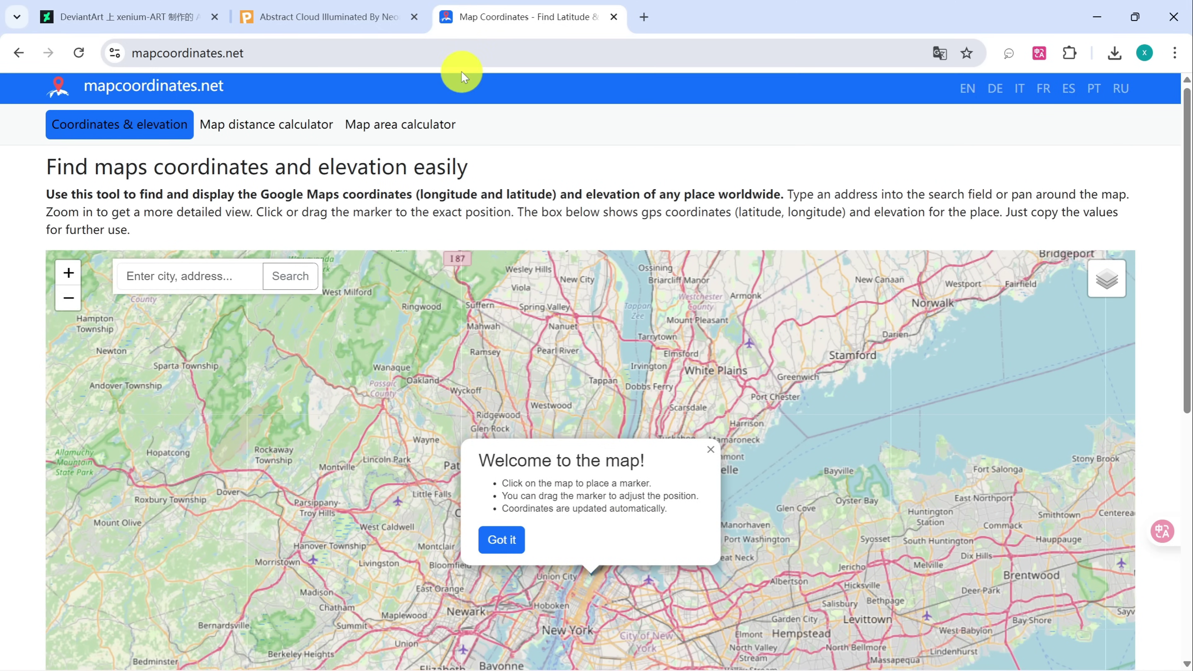
# Step: Search the coordinates map for the city 深圳
pyautogui.click(234, 272)
pyautogui.write('shenzhen')
pyautogui.press('space')
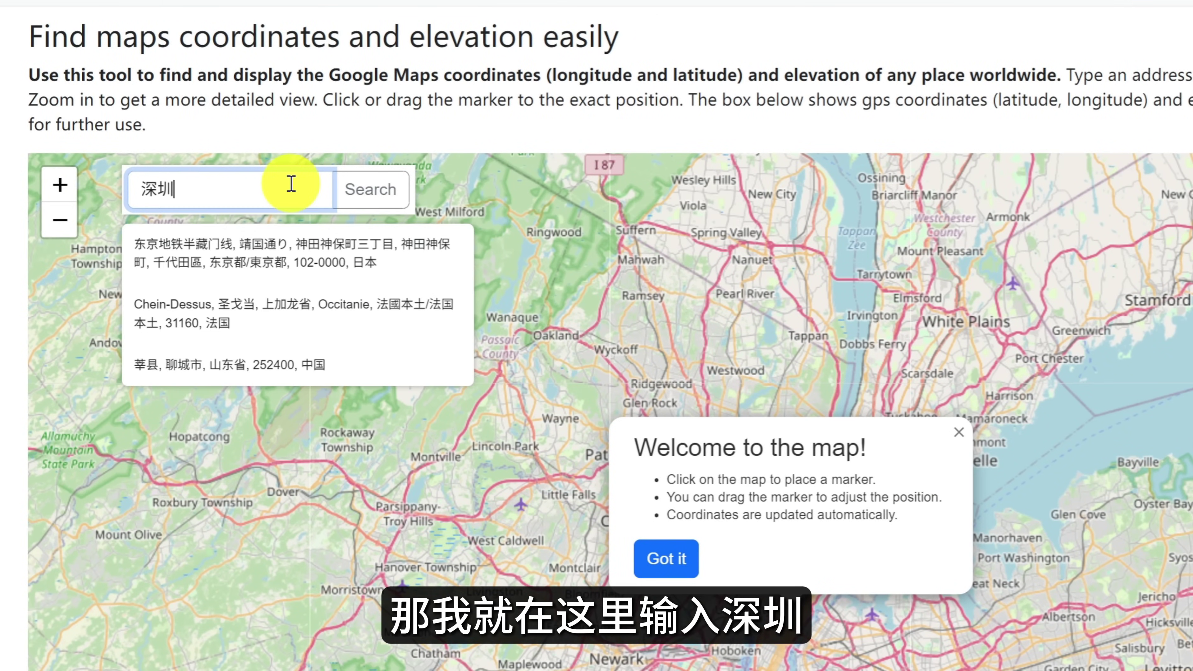
pyautogui.click(375, 189)
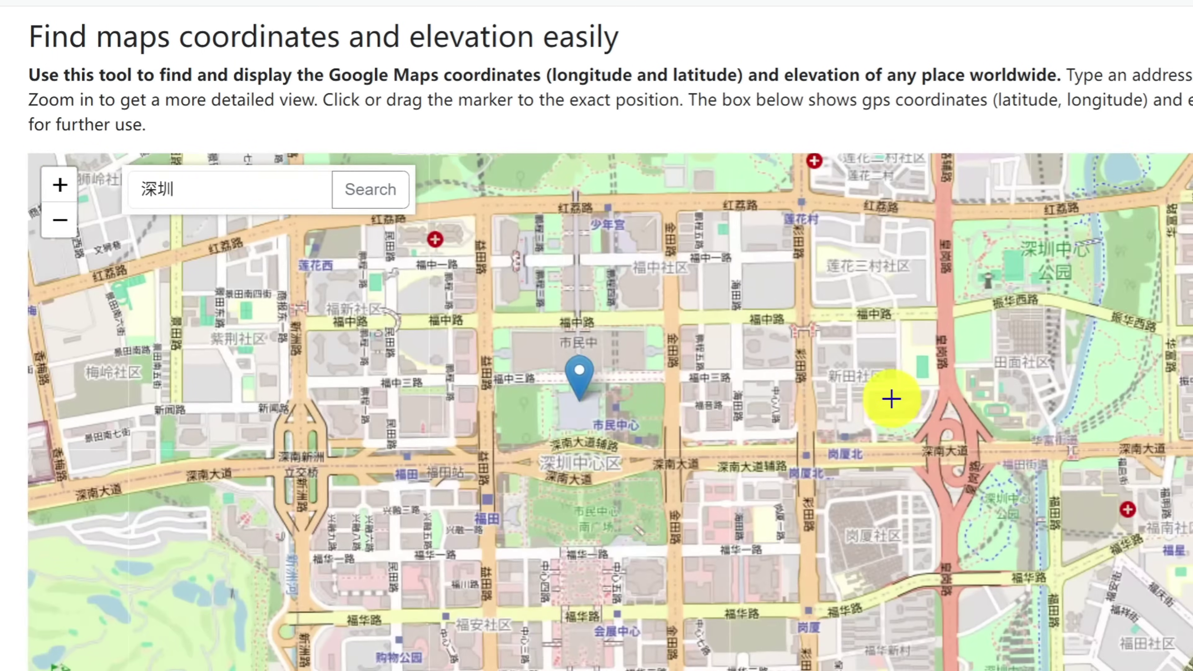
# Step: Move the map marker east of 市民广场 to a spot beside 彩田路 and copy that point's latitude
pyautogui.scroll(1, 890, 399)
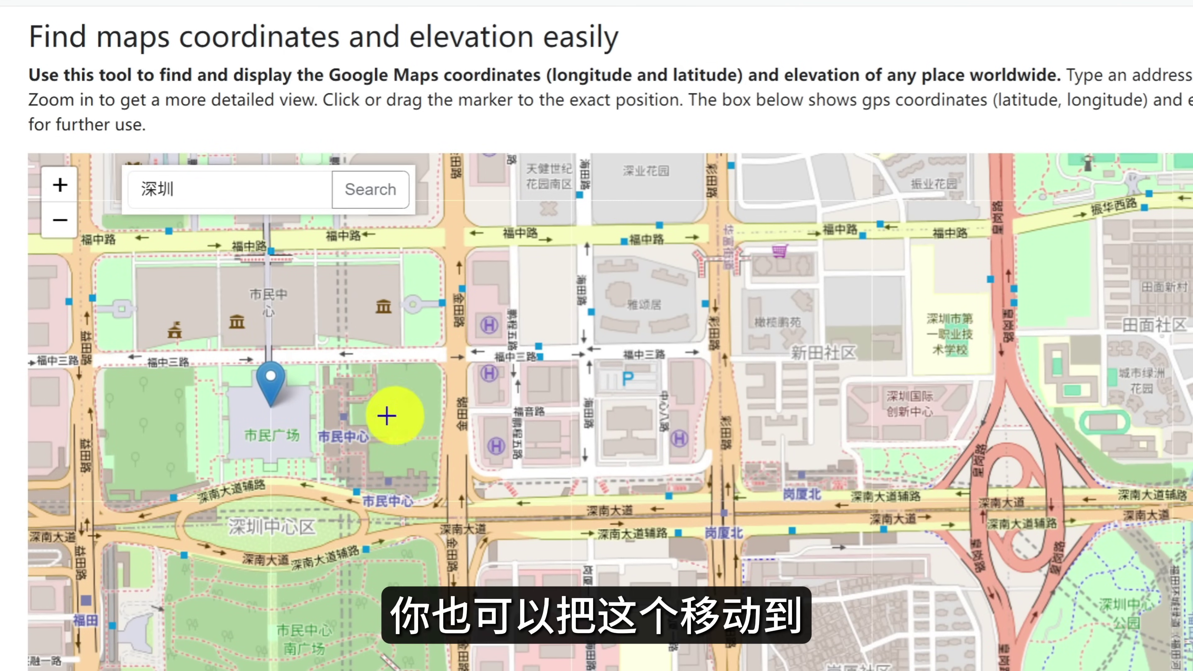
pyautogui.moveTo(275, 390)
pyautogui.mouseDown()
pyautogui.moveTo(440, 399)
pyautogui.moveTo(688, 382)
pyautogui.moveTo(685, 356)
pyautogui.mouseUp()
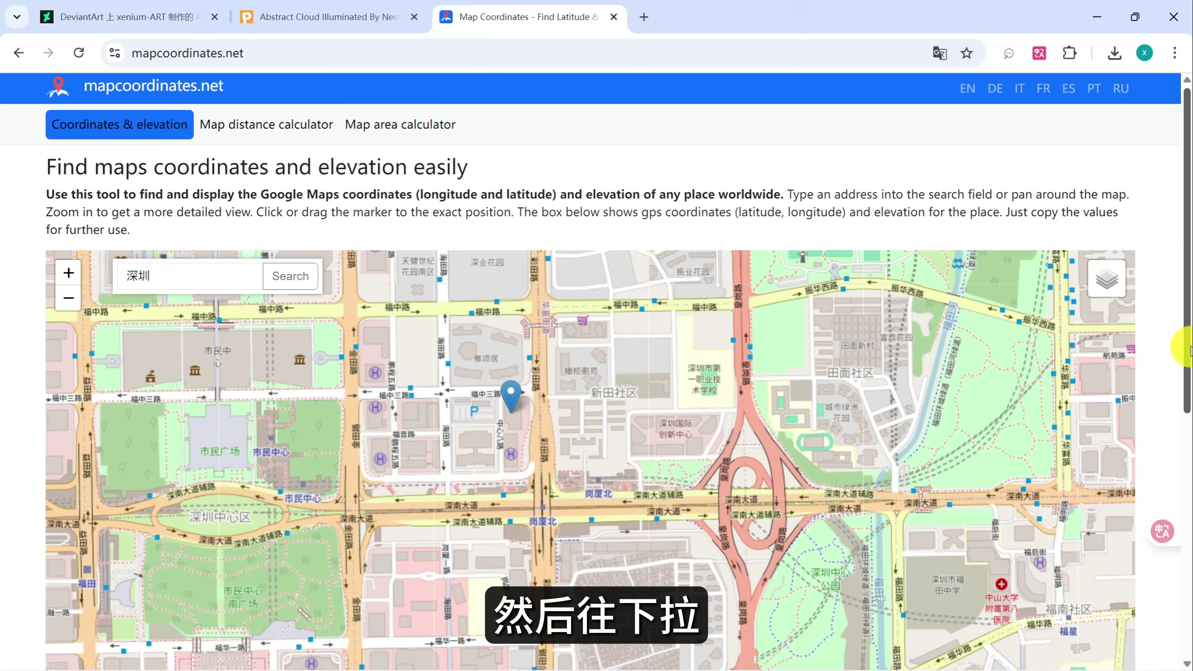
pyautogui.moveTo(1186, 347); pyautogui.dragTo(1186, 512)
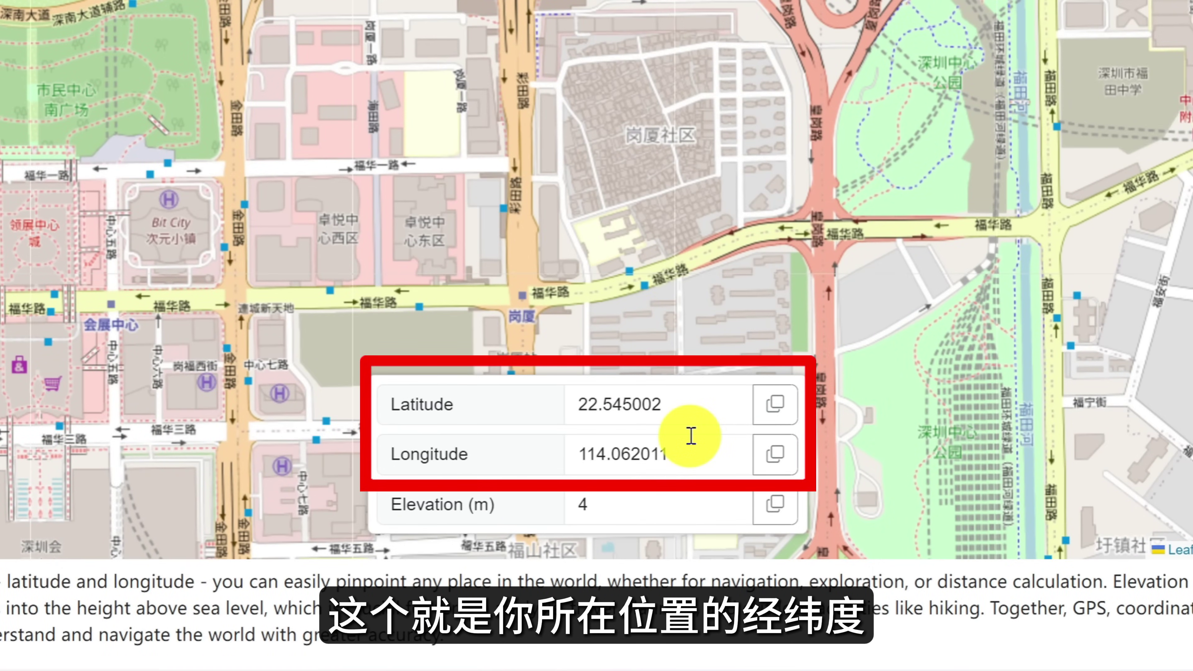
pyautogui.click(774, 405)
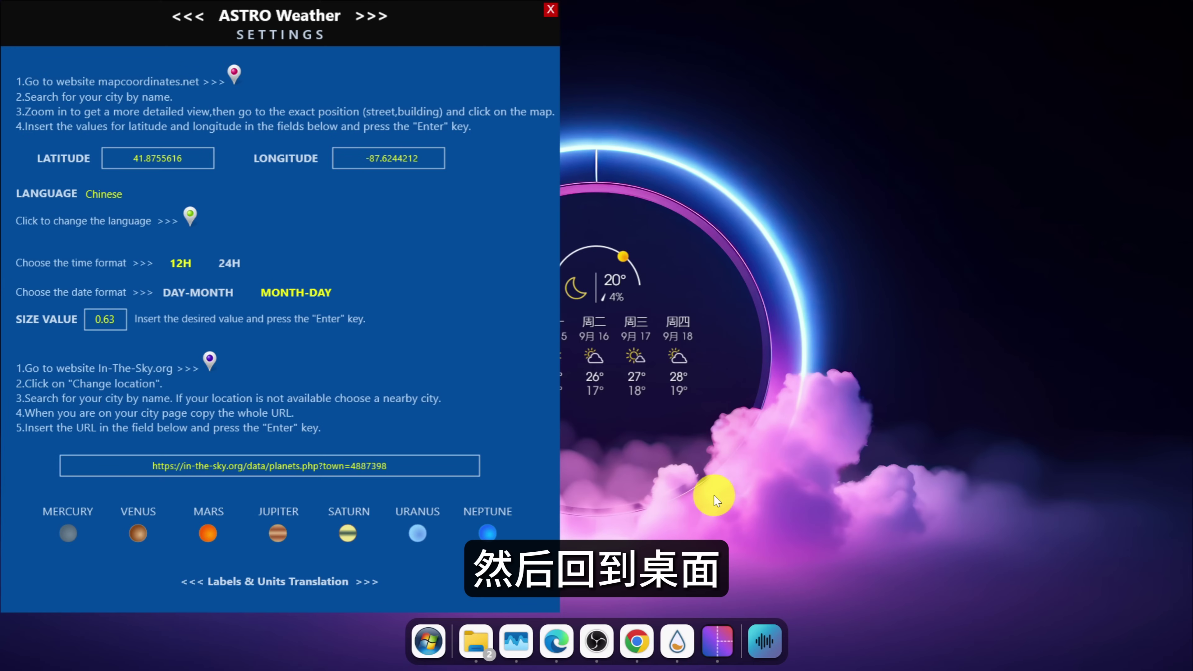
# Step: Return to the ASTRO Weather settings on the desktop and set the latitude to 22.545002
pyautogui.doubleClick(188, 160)
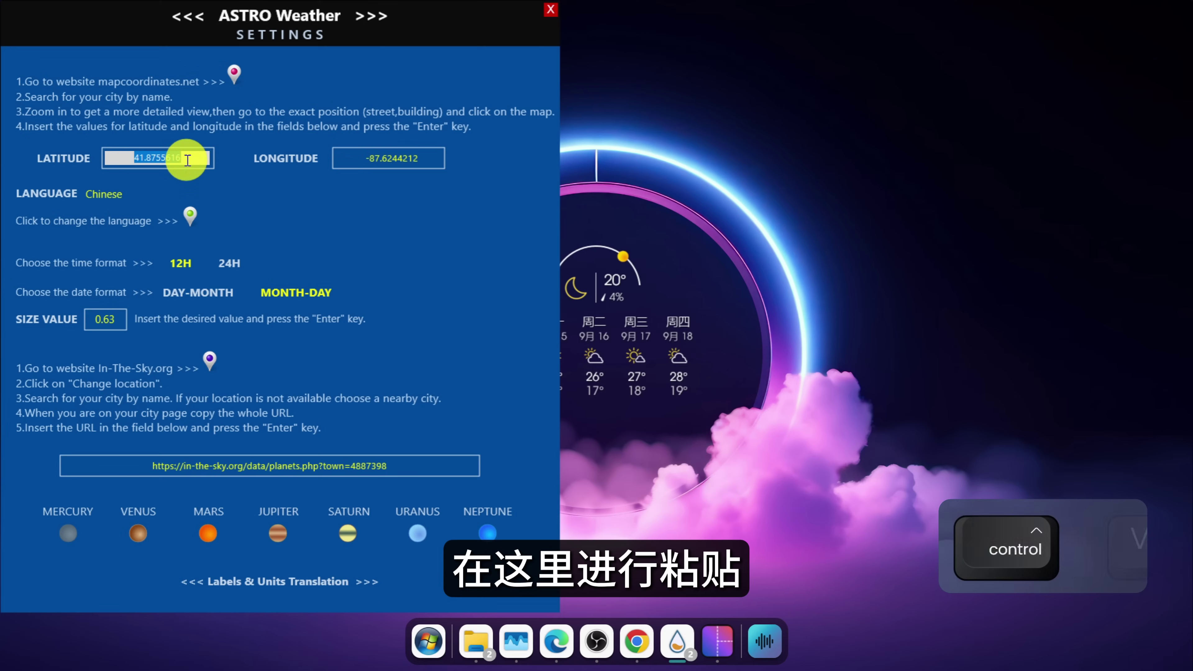
pyautogui.hotkey('ctrl', 'v')
pyautogui.press('Return')
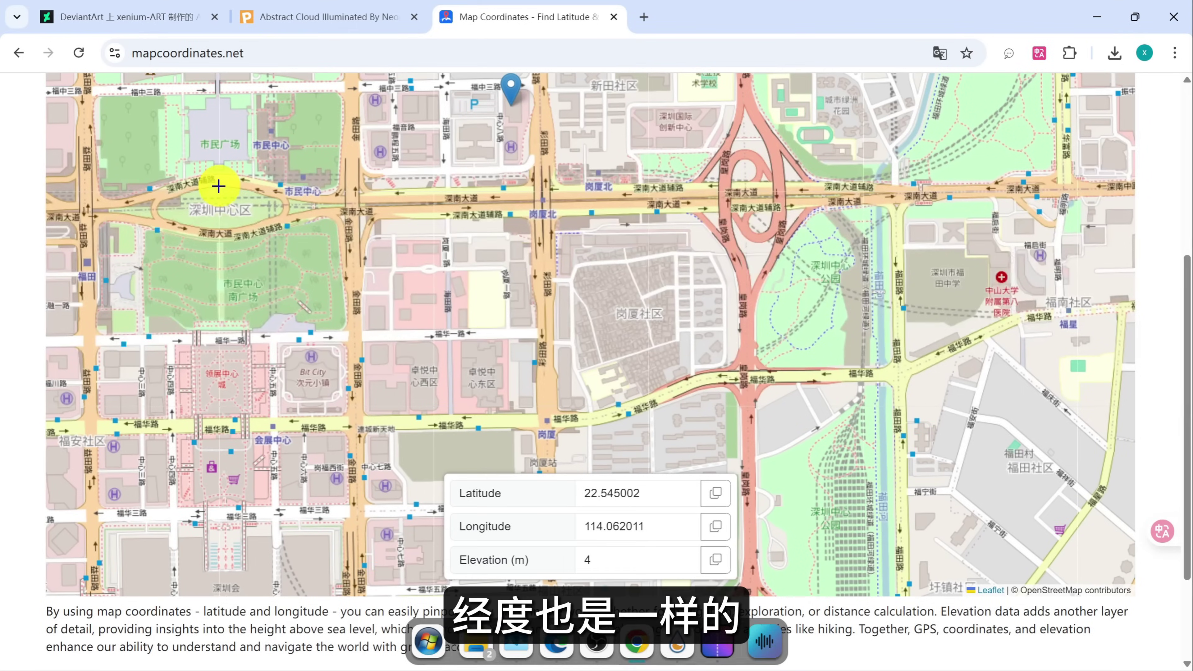
# Step: Copy the marker's longitude from the coordinates map, set the ASTRO Weather longitude to 114.062011 and close the settings
pyautogui.click(712, 527)
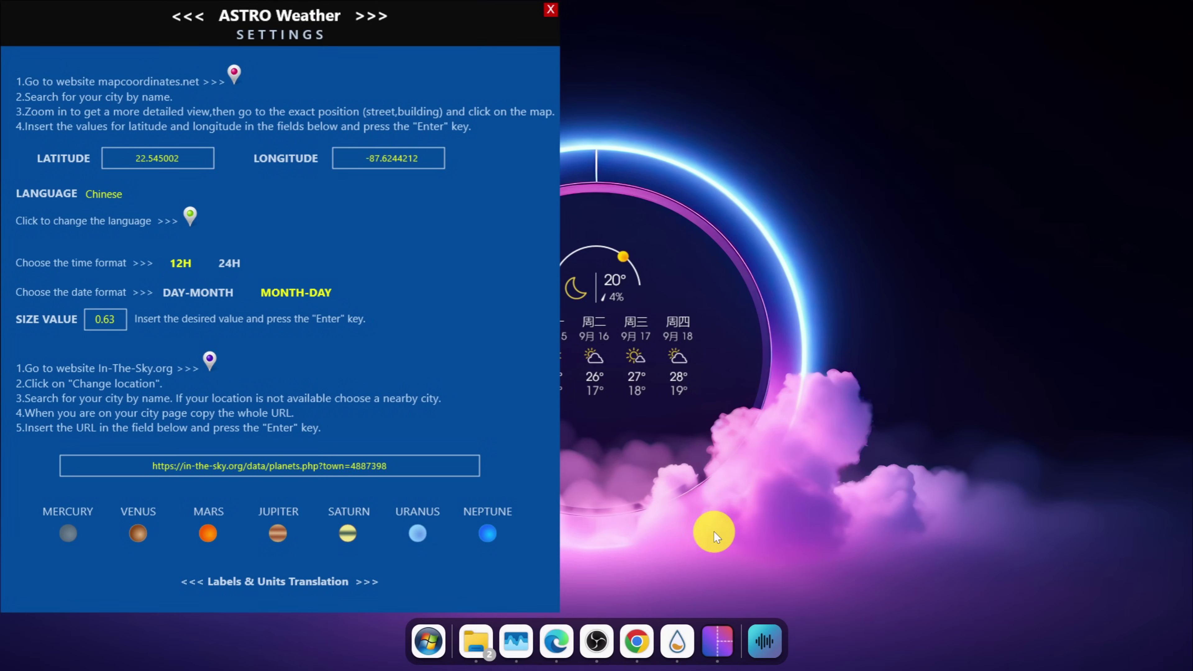
pyautogui.click(412, 162)
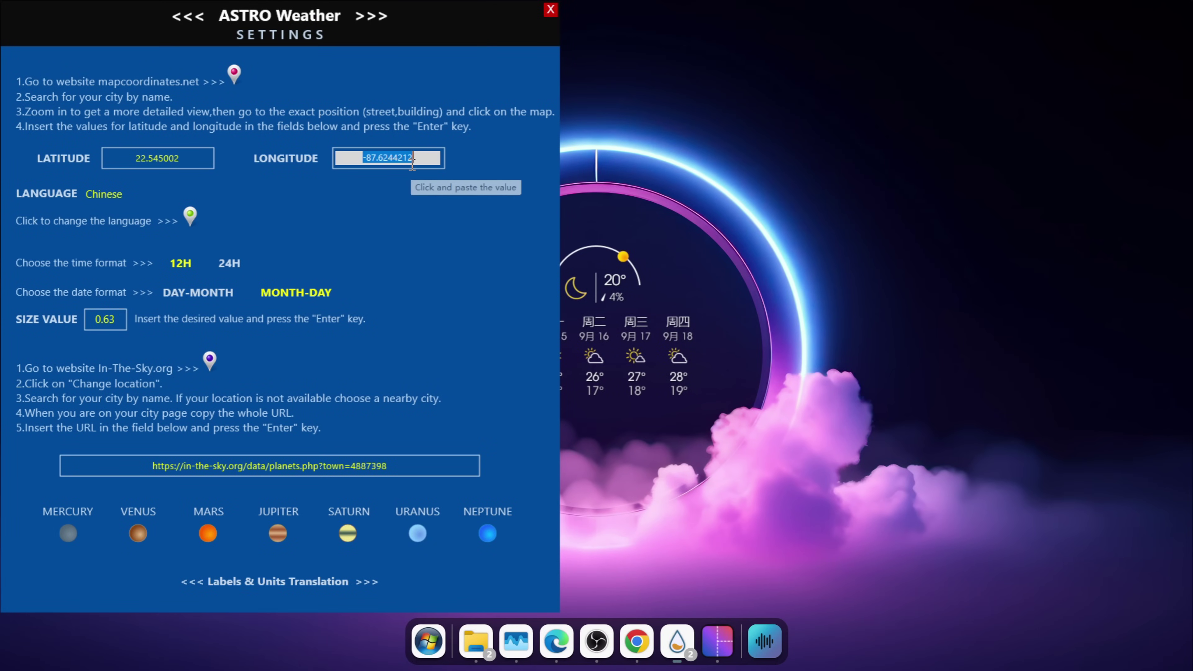
pyautogui.hotkey('ctrl', 'v')
pyautogui.press('Return')
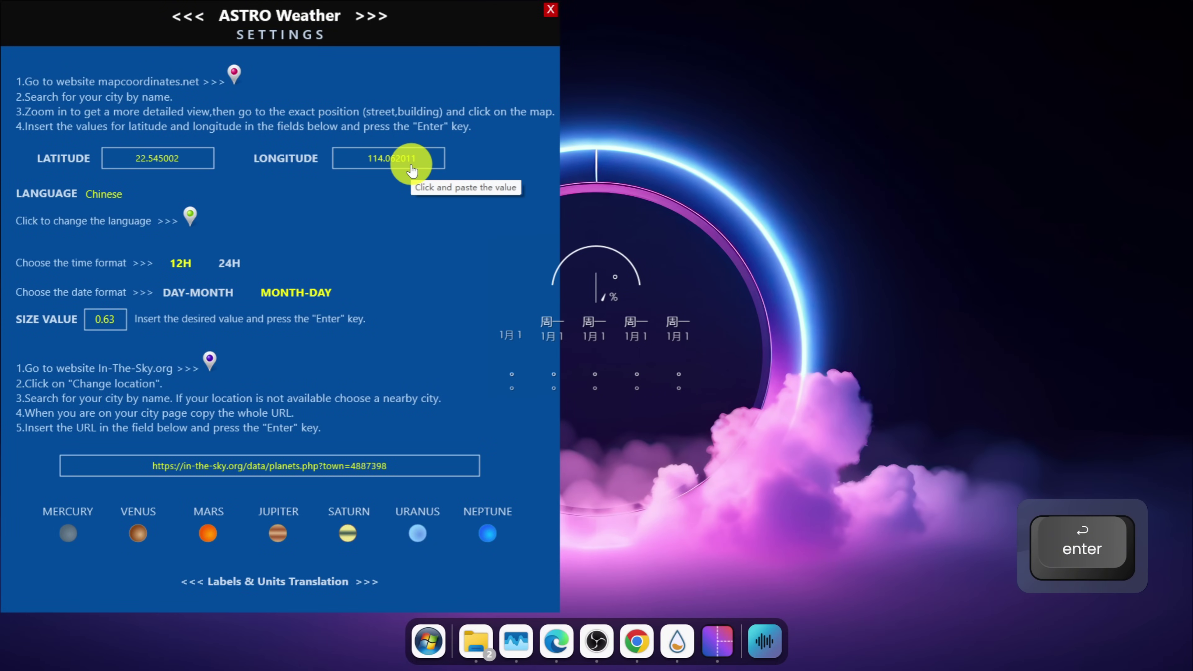
pyautogui.click(549, 10)
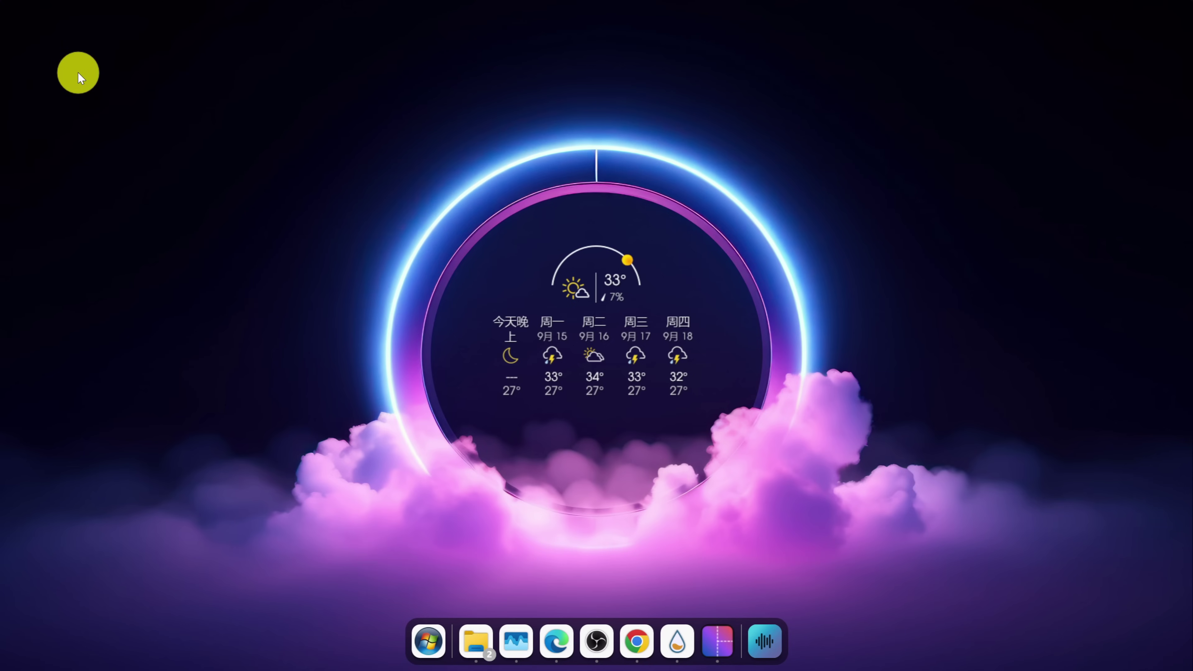
# Step: Open the desktop's view options to locate the 显示桌面图标 setting
pyautogui.rightClick(183, 159)
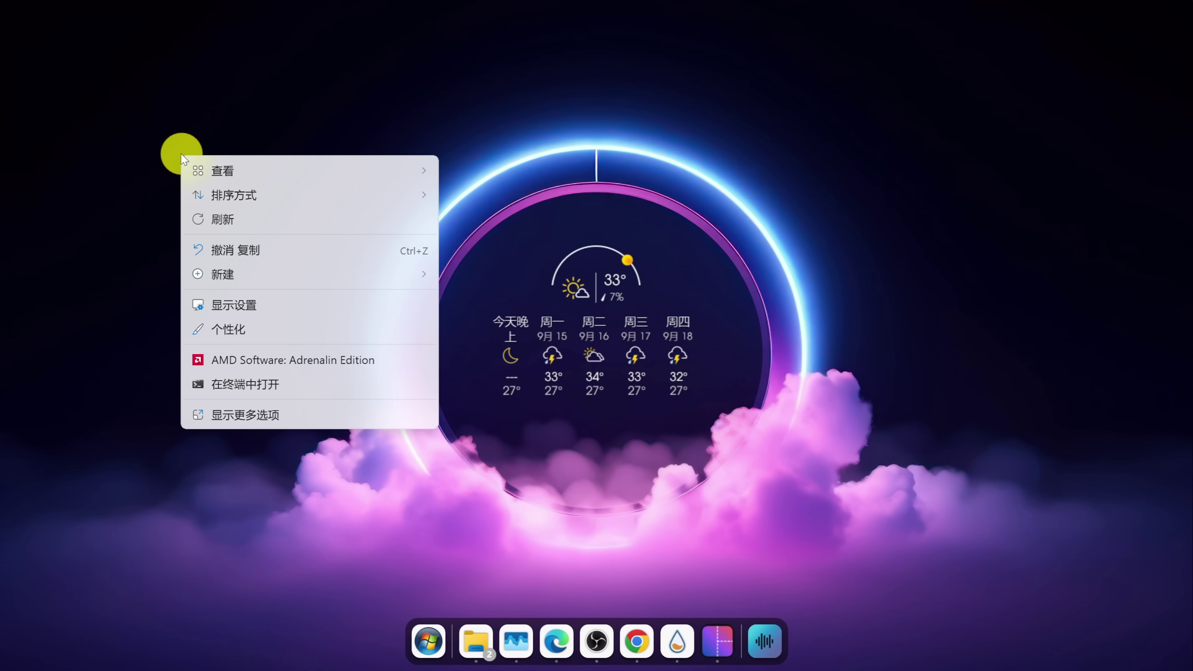
pyautogui.moveTo(328, 184)
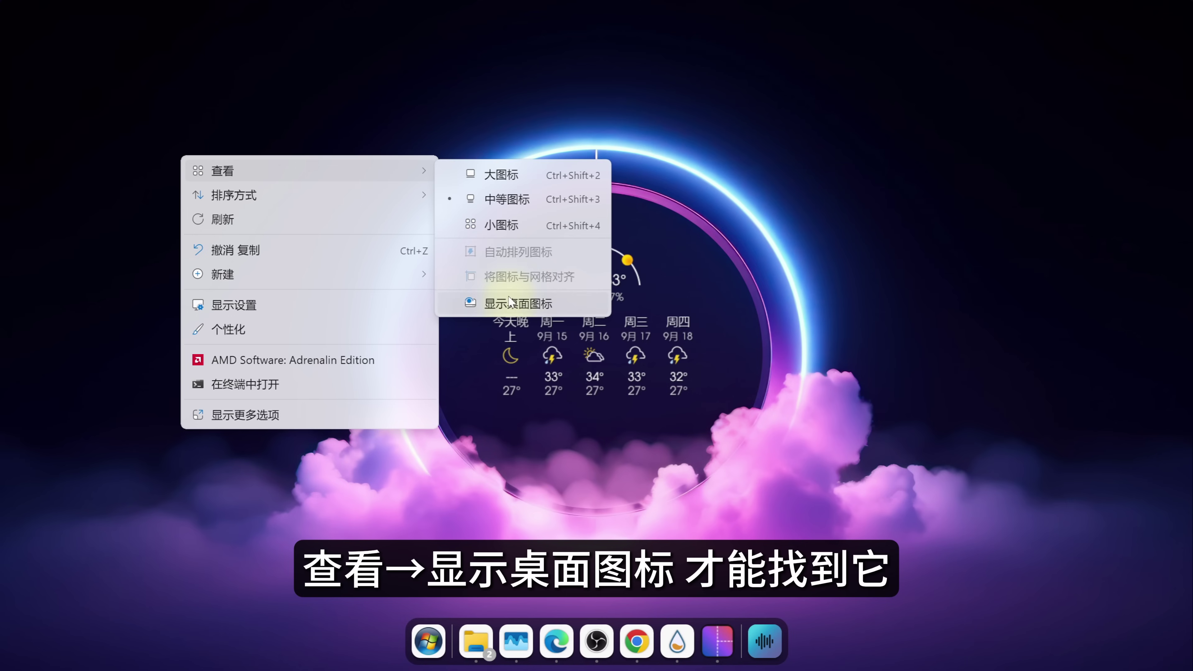
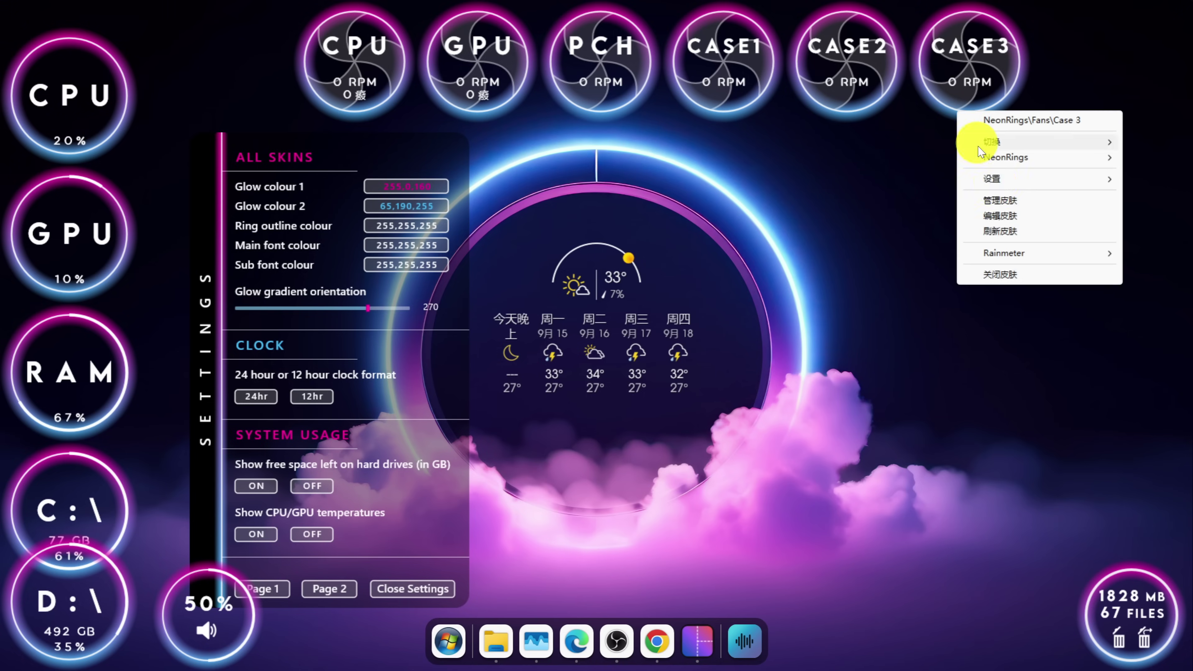
# Step: Unload the six NeonRings fan skins: Case 3, Case 2, Case 1, PCH, GPU and CPU
pyautogui.click(979, 275)
pyautogui.rightClick(888, 131)
pyautogui.click(904, 273)
pyautogui.rightClick(766, 134)
pyautogui.click(785, 266)
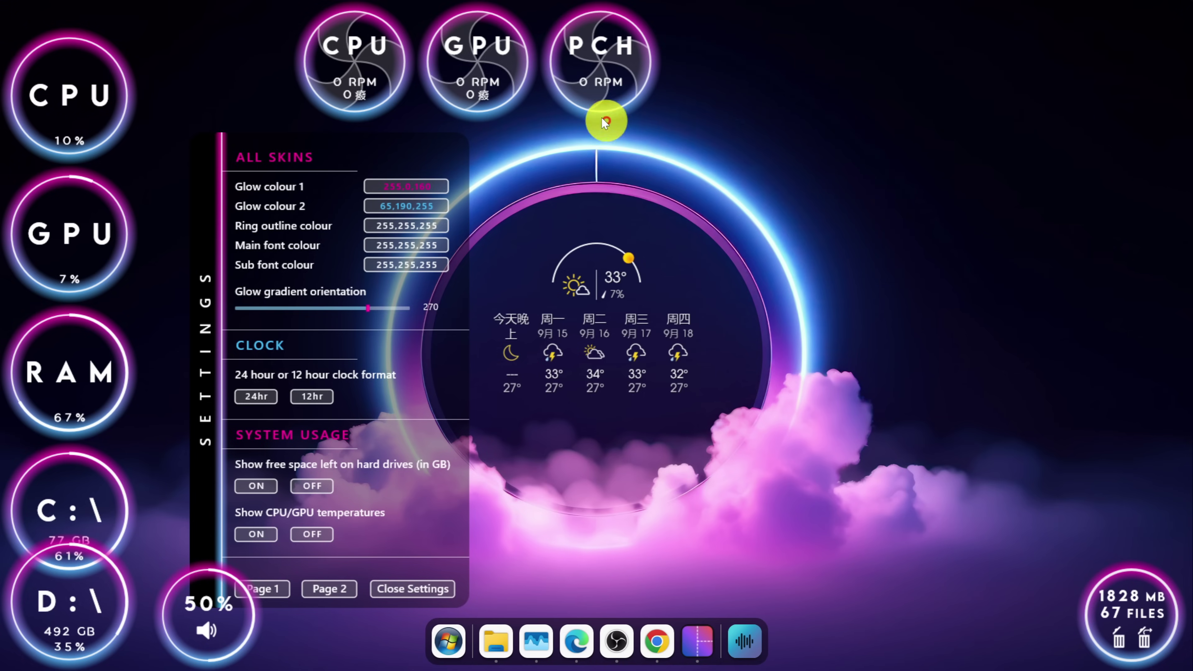
pyautogui.rightClick(607, 123)
pyautogui.click(627, 262)
pyautogui.rightClick(496, 125)
pyautogui.click(509, 257)
pyautogui.rightClick(351, 123)
pyautogui.click(389, 254)
# Step: Unload the NeonRings settings, volume, D drive, C drive, RAM, GPU and CPU usage skins, keeping the recycle bin ring
pyautogui.rightClick(334, 163)
pyautogui.click(376, 328)
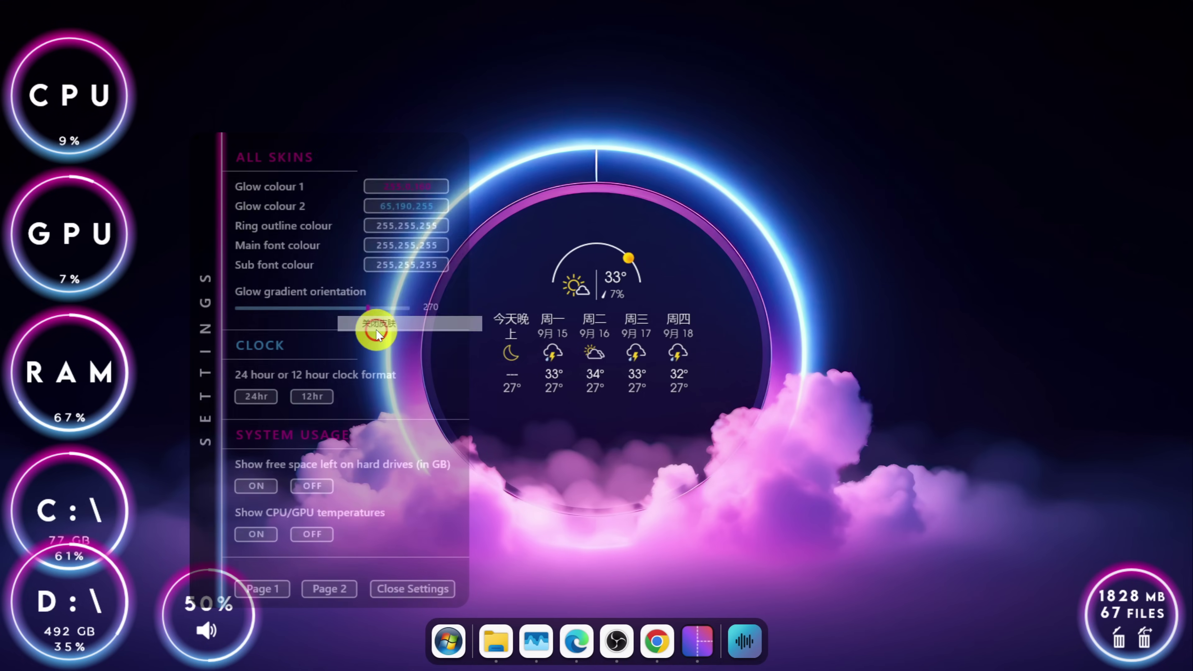
pyautogui.rightClick(220, 572)
pyautogui.click(238, 559)
pyautogui.rightClick(114, 565)
pyautogui.click(138, 555)
pyautogui.rightClick(128, 540)
pyautogui.rightClick(111, 302)
pyautogui.click(128, 432)
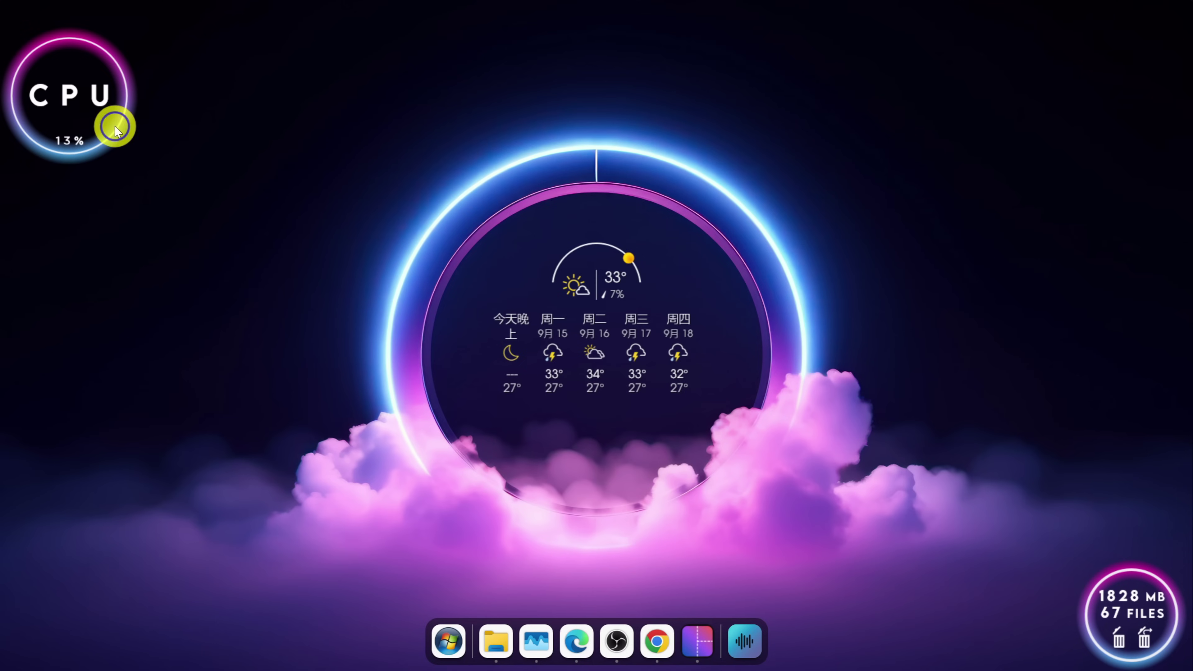
pyautogui.rightClick(117, 125)
pyautogui.click(136, 256)
# Step: Move the recycle bin ring to the desktop's upper-left corner and try both its bin icons, closing the opened Recycle Bin window
pyautogui.moveTo(1112, 576); pyautogui.dragTo(43, 16)
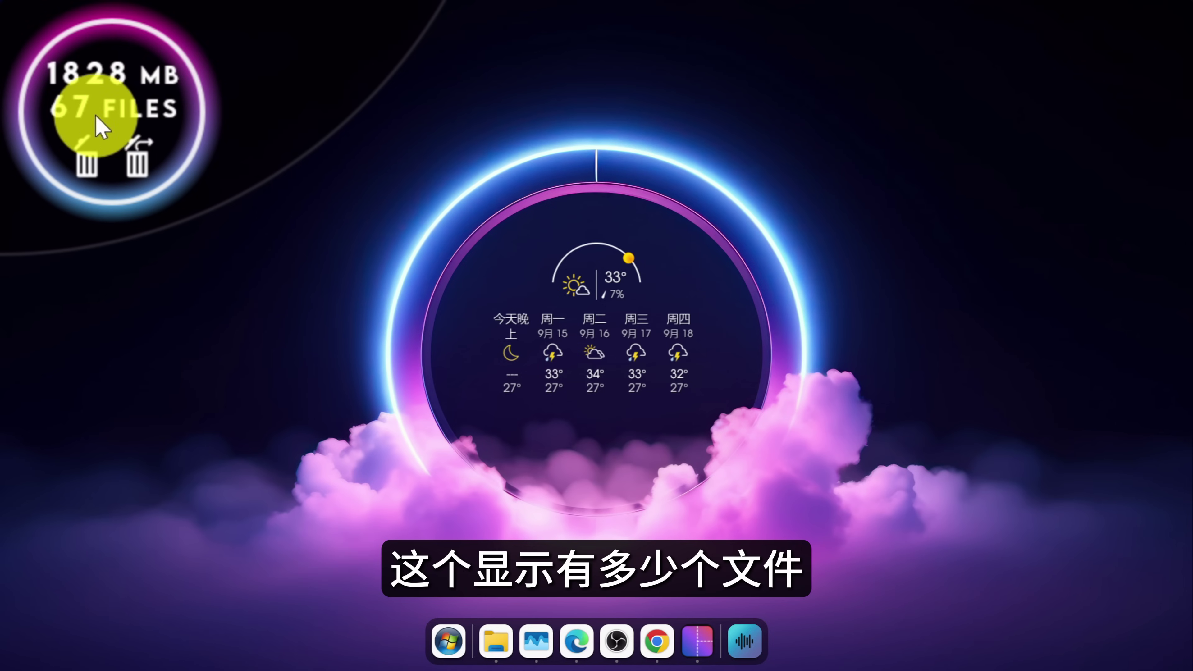
pyautogui.click(94, 158)
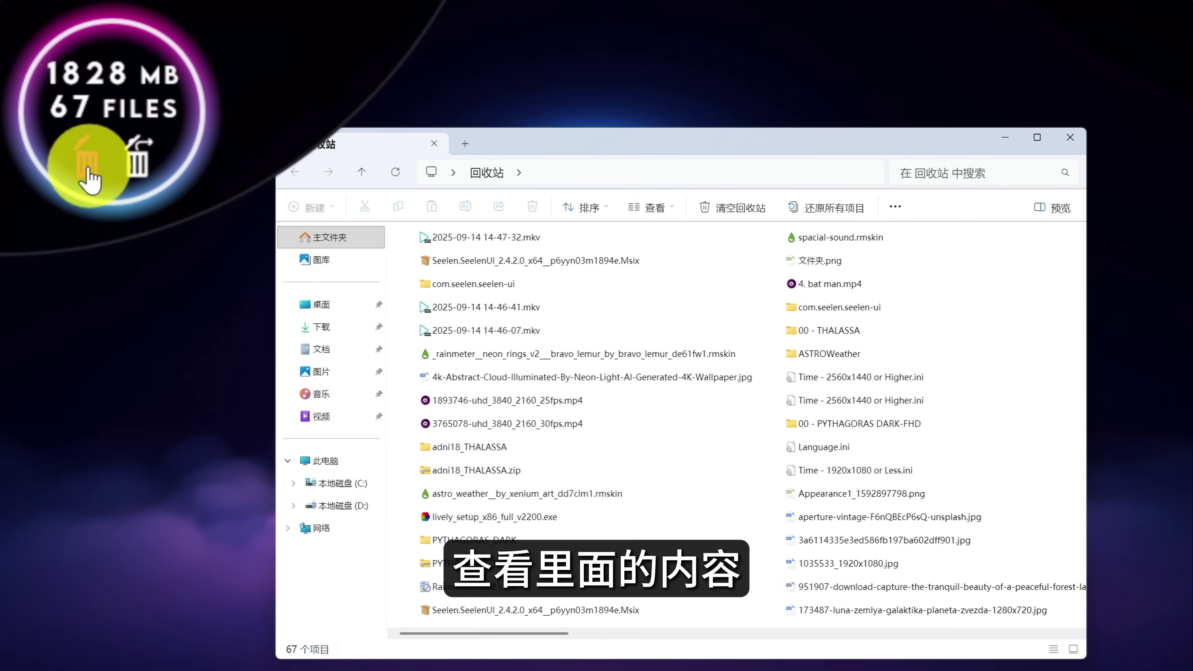
pyautogui.click(1070, 139)
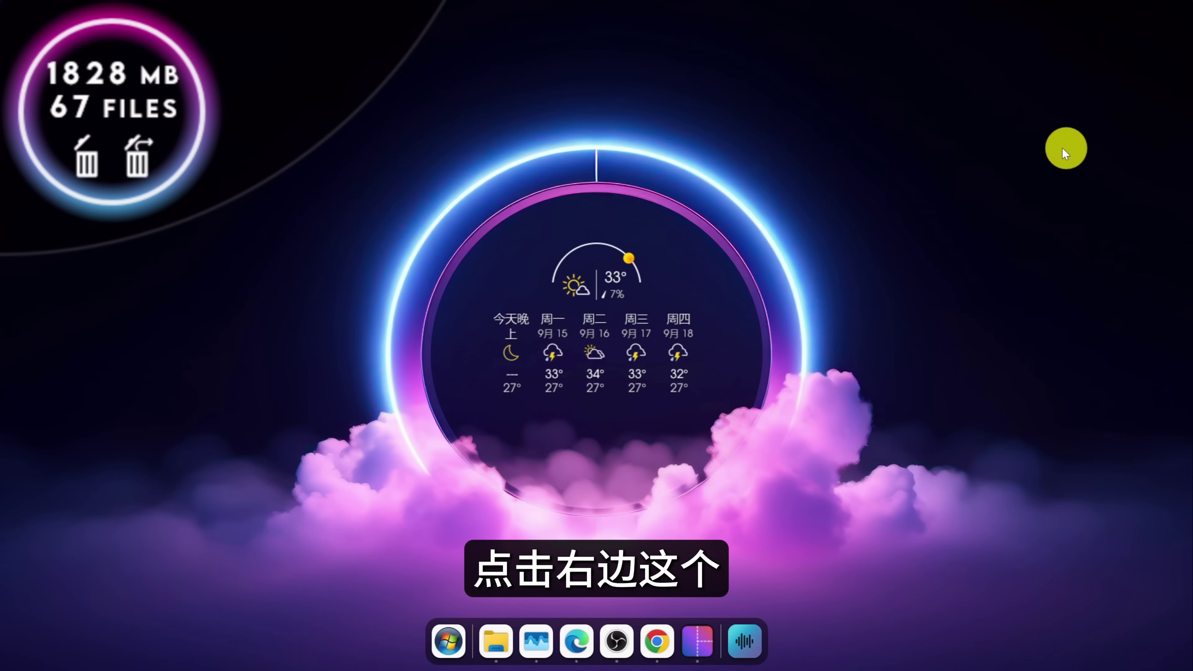
pyautogui.click(136, 160)
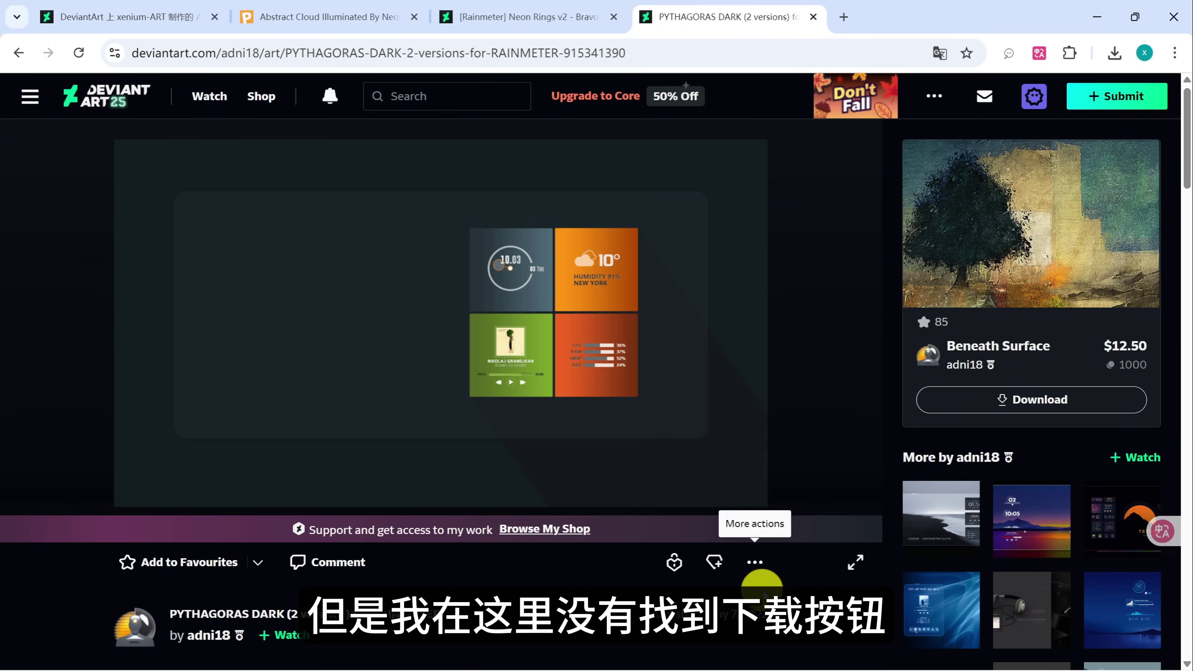
# Step: Follow the author's download link in the PYTHAGORAS DARK description on DeviantArt and download the skin from adni18.com
pyautogui.scroll(-5, 577, 625)
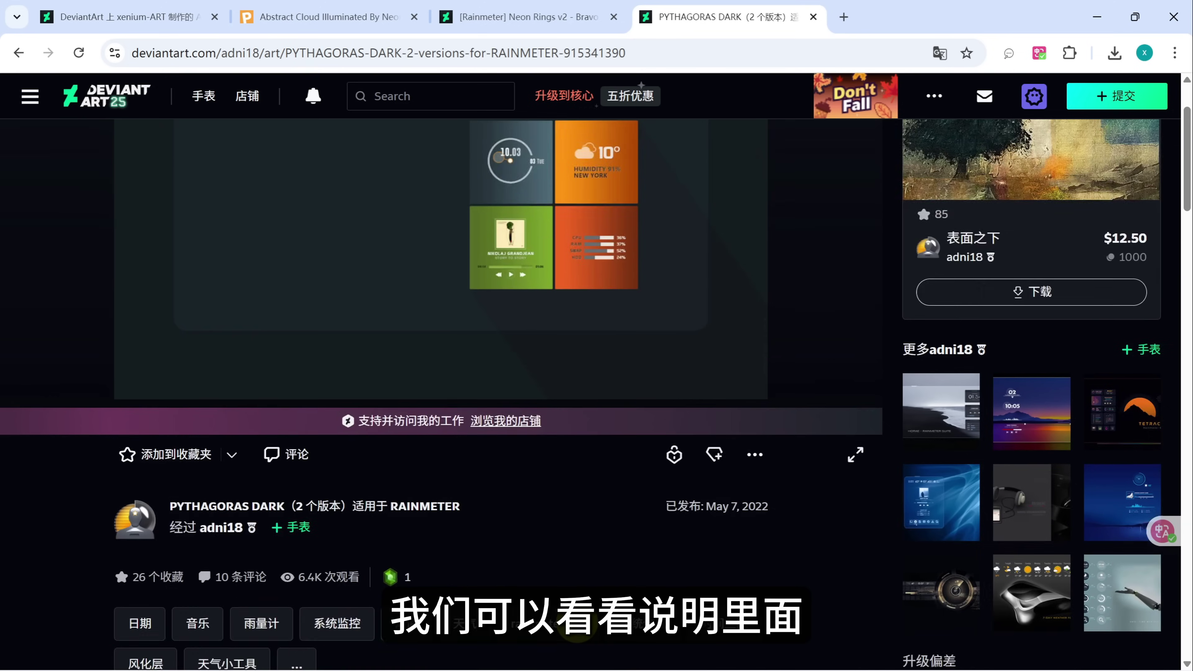
pyautogui.scroll(-4, 577, 625)
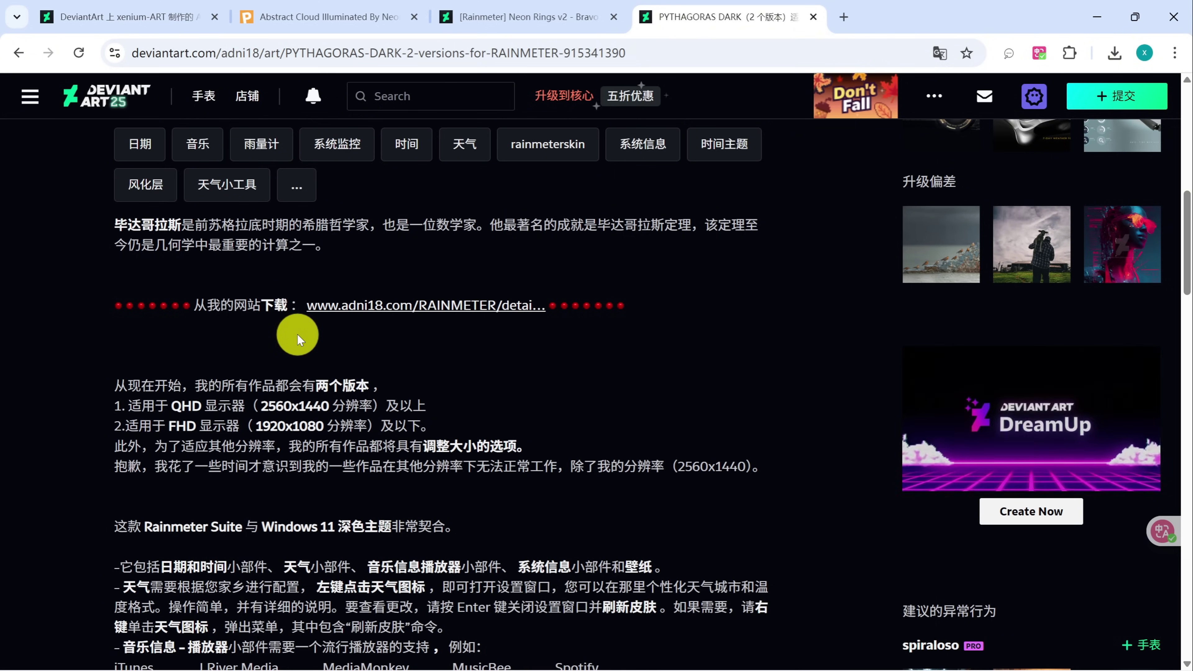
pyautogui.click(409, 313)
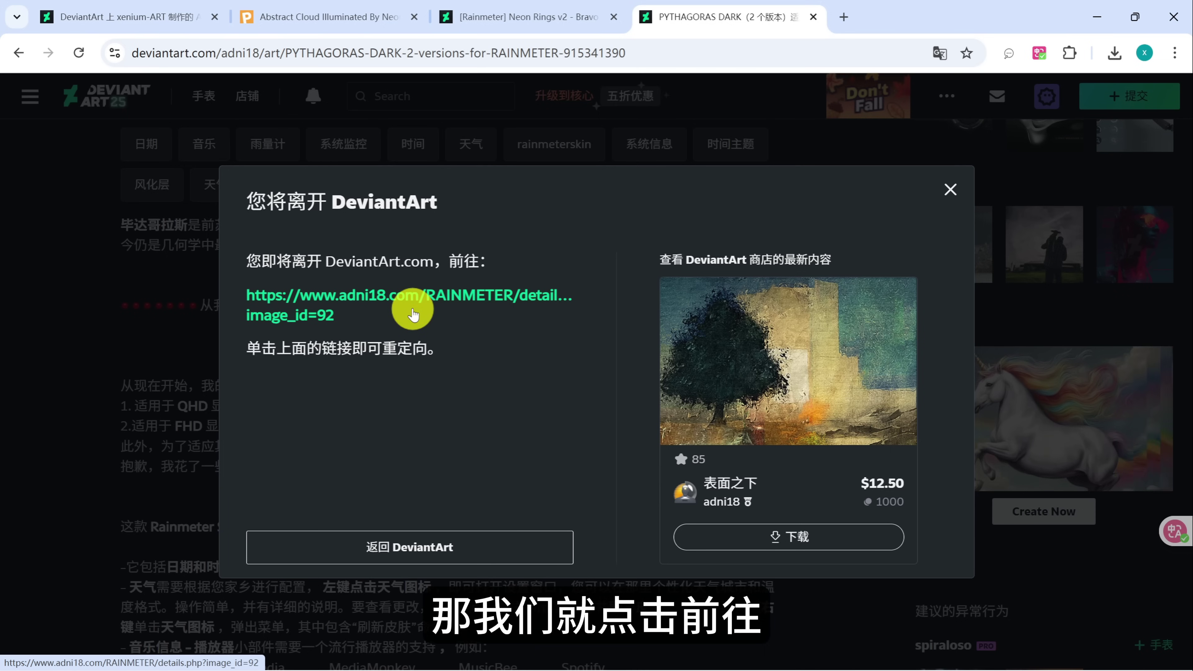
pyautogui.click(403, 308)
pyautogui.scroll(-10, 497, 515)
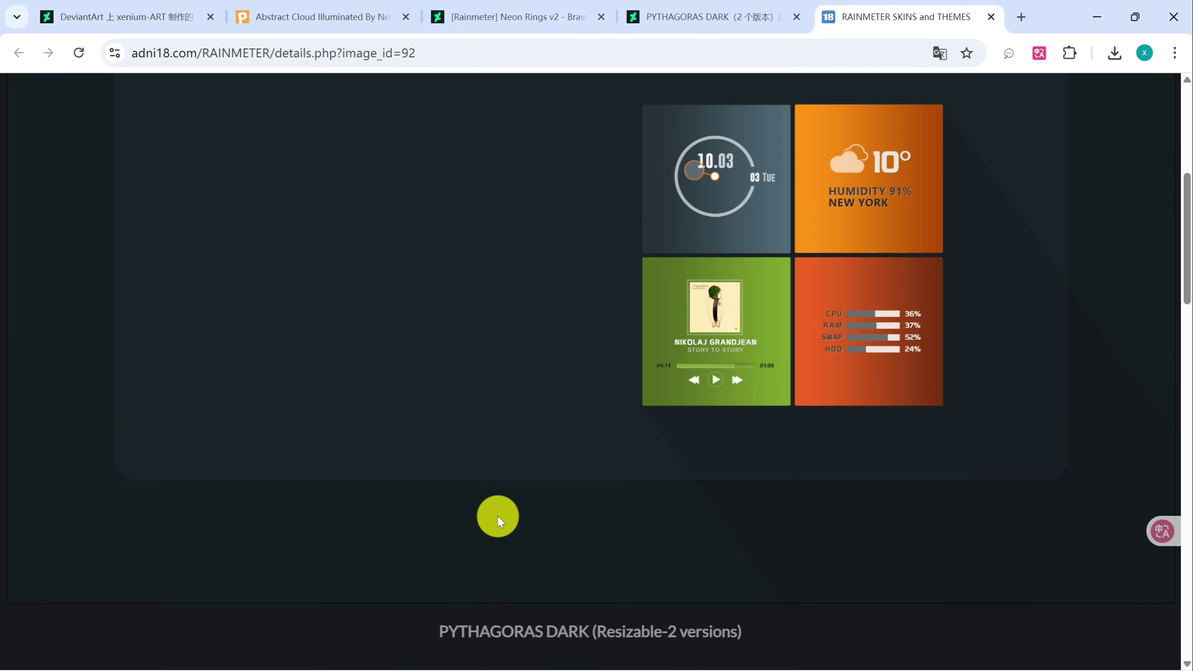
pyautogui.click(622, 524)
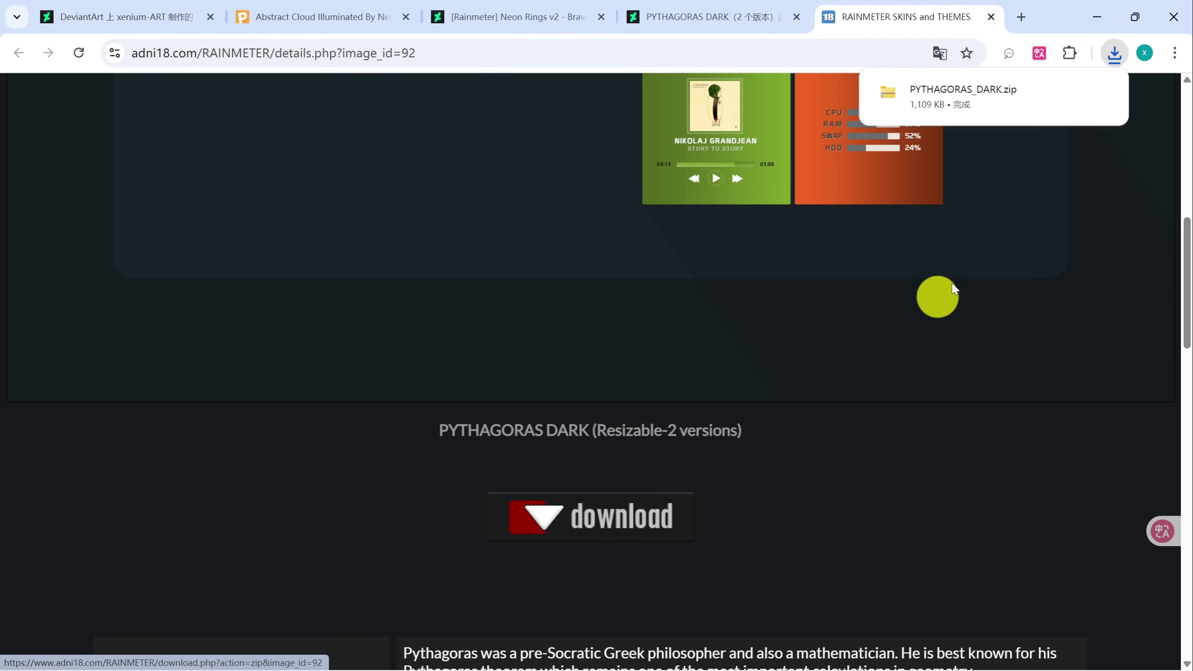
# Step: Show PYTHAGORAS_DARK.zip in the Downloads folder, extract it to a PYTHAGORAS_DARK folder there and open that folder
pyautogui.click(1069, 92)
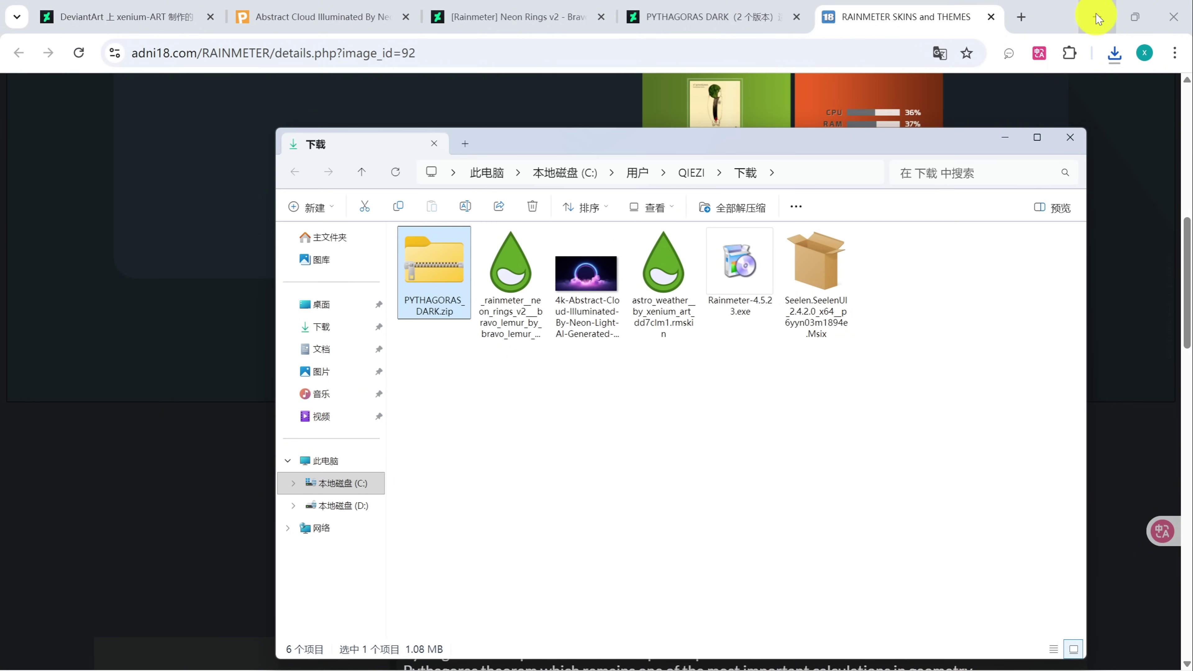
pyautogui.click(1097, 18)
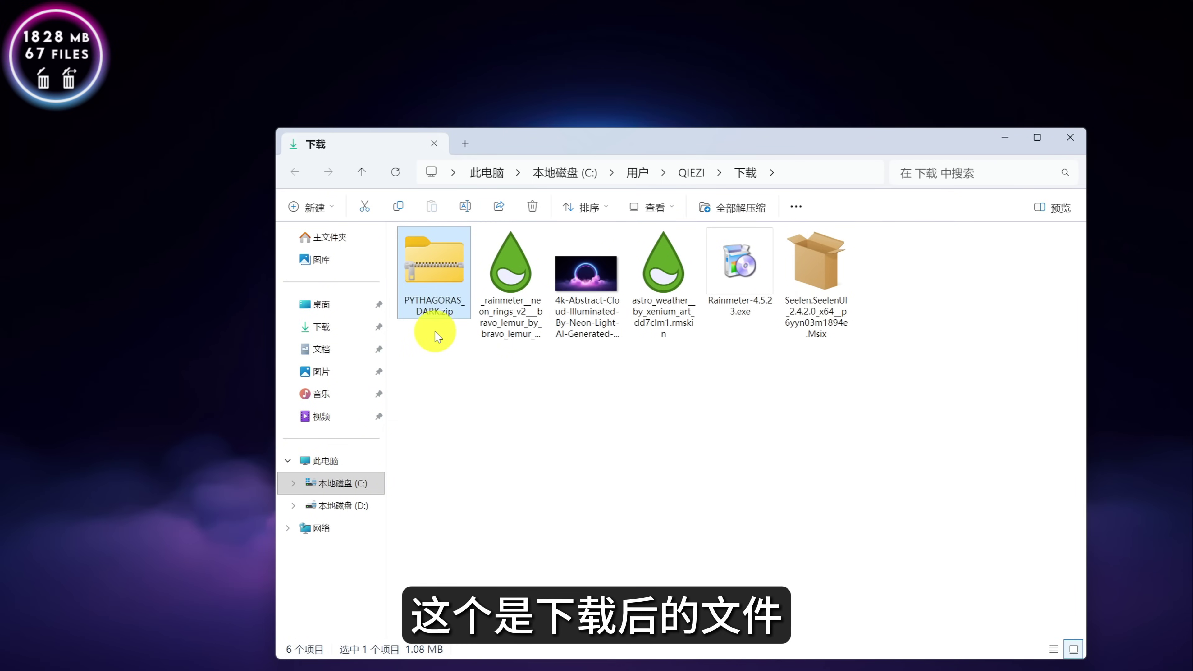
pyautogui.rightClick(431, 284)
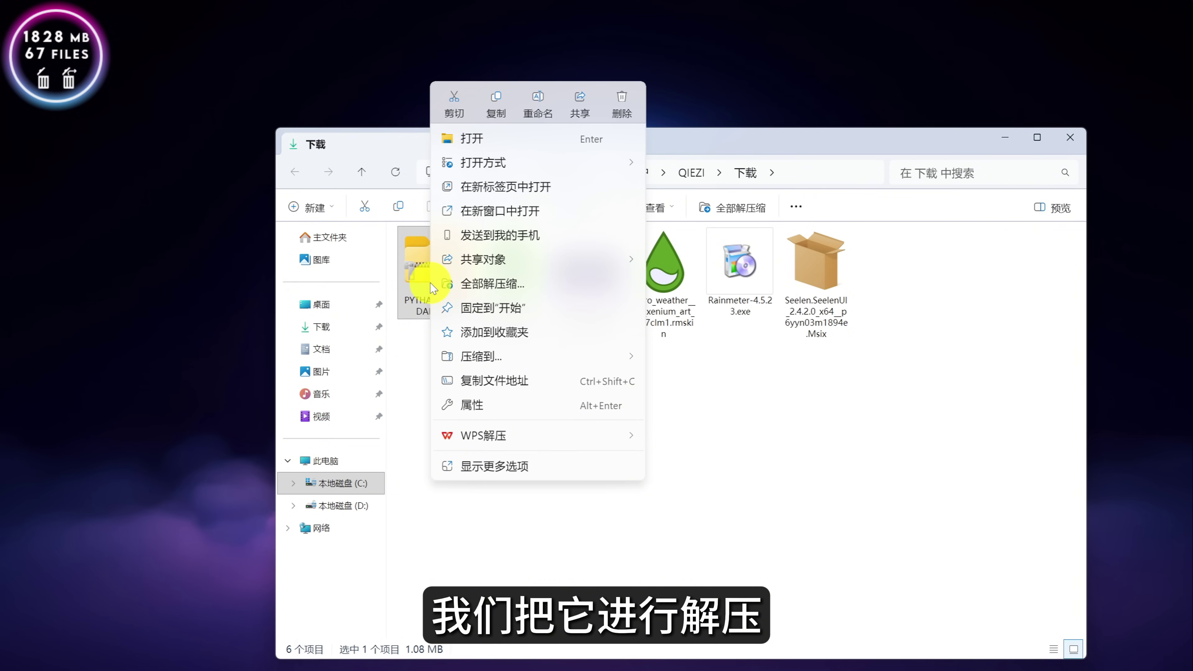
pyautogui.click(491, 282)
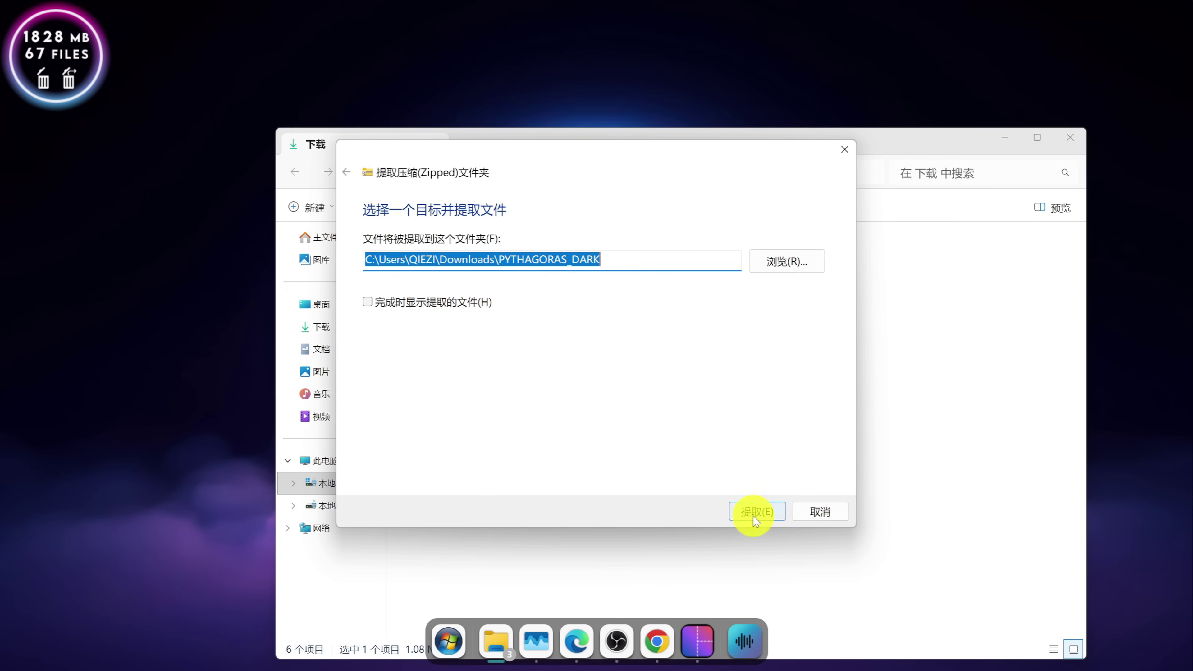
pyautogui.click(754, 515)
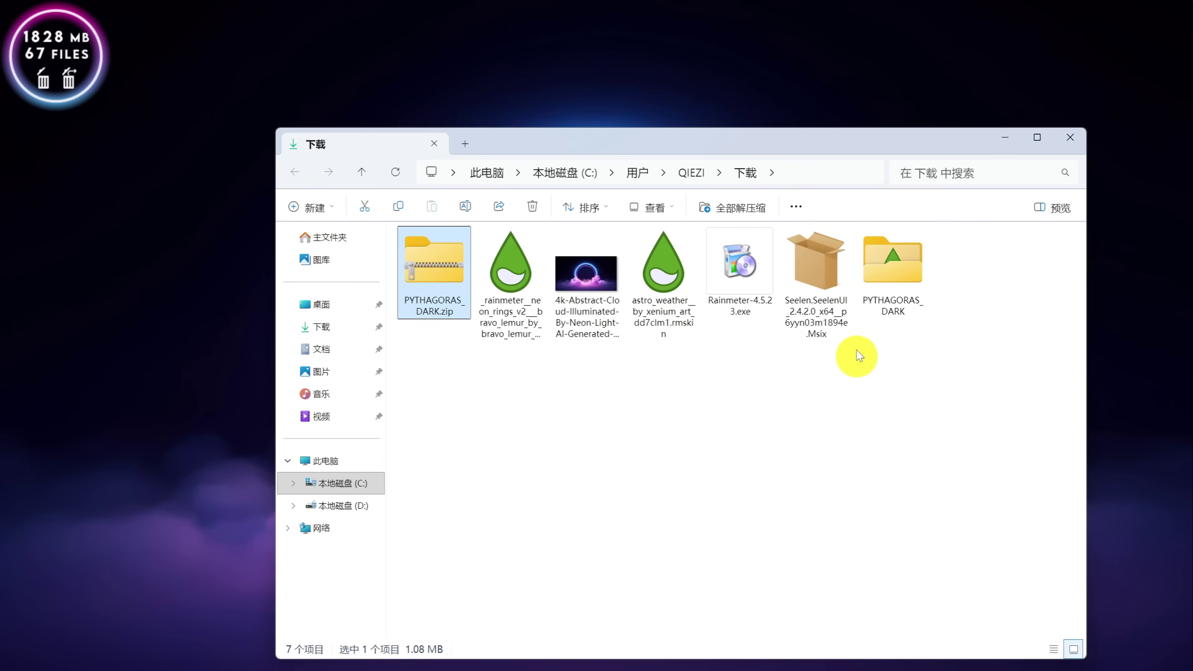
pyautogui.doubleClick(889, 284)
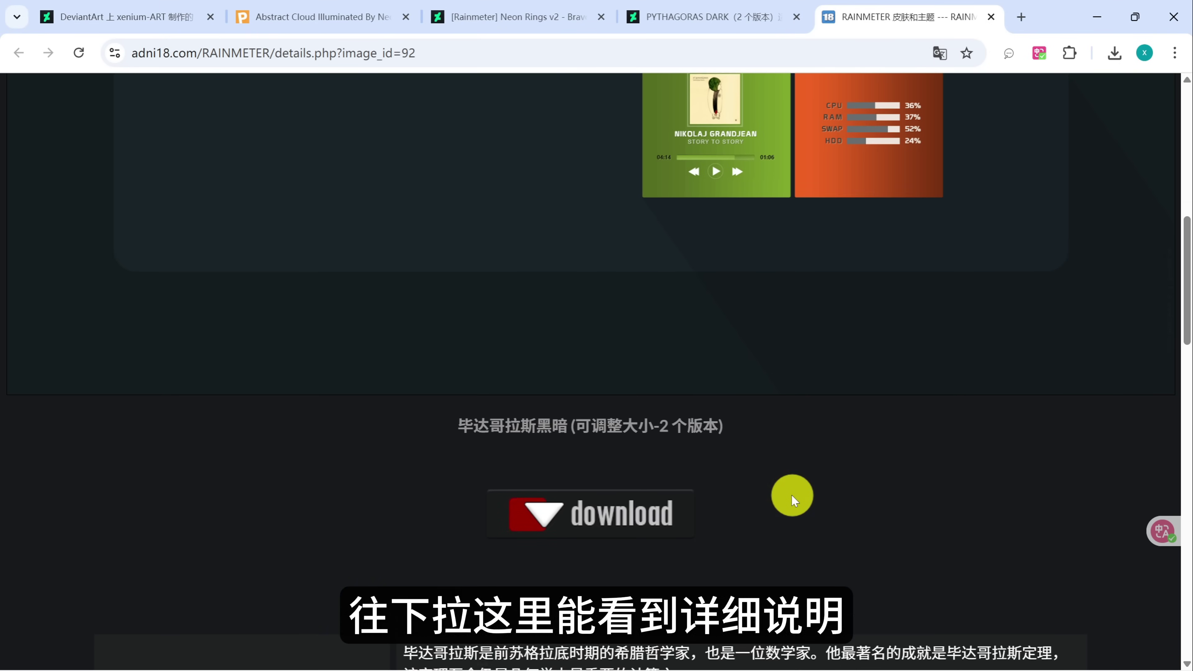
# Step: Check the skin's instructions on its web page and install O - PYTHAGORAS DARK - FHD.rmskin with its included layout applied
pyautogui.scroll(-7, 791, 495)
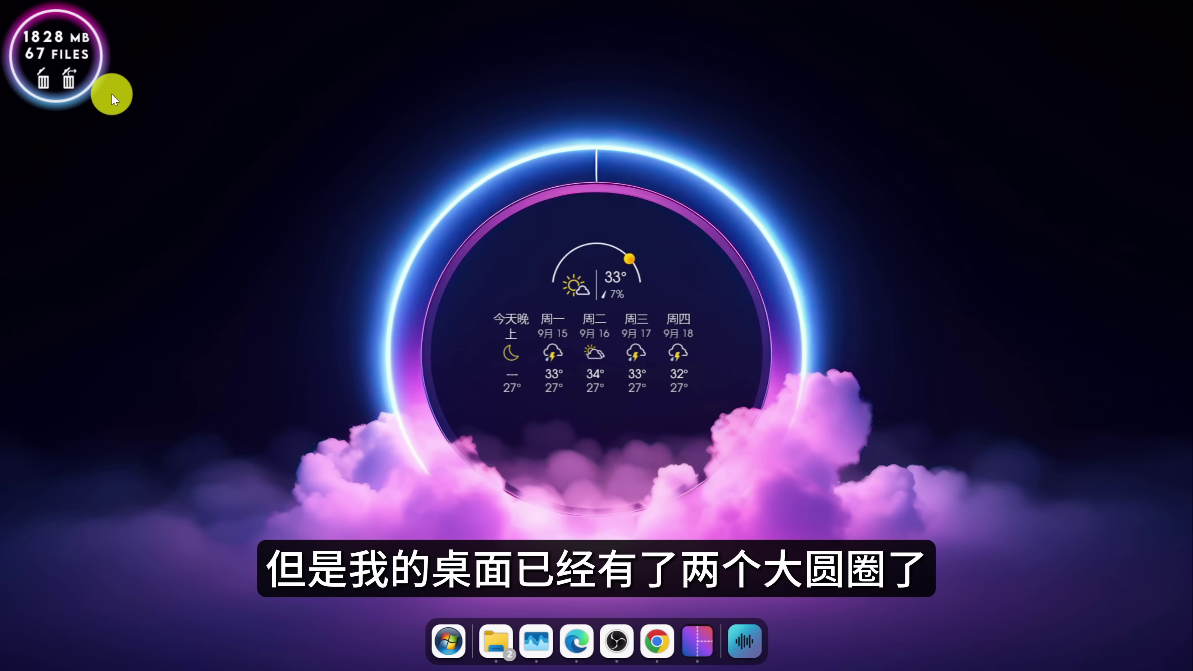
pyautogui.hotkey('alt', 'Tab')
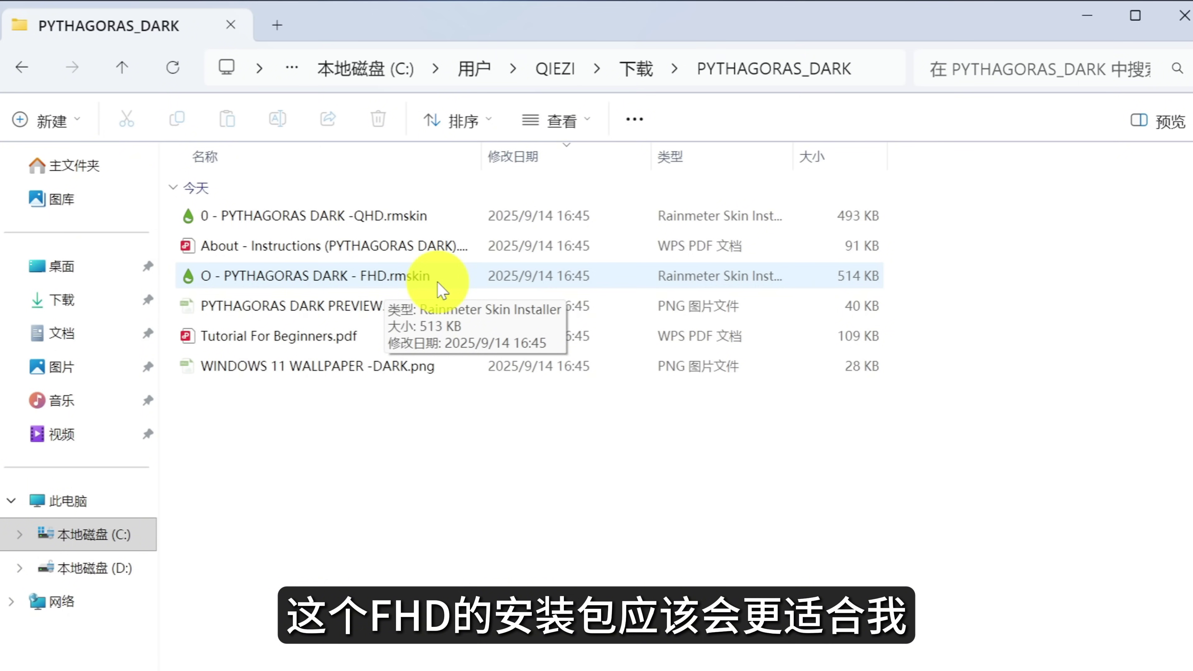
pyautogui.doubleClick(420, 276)
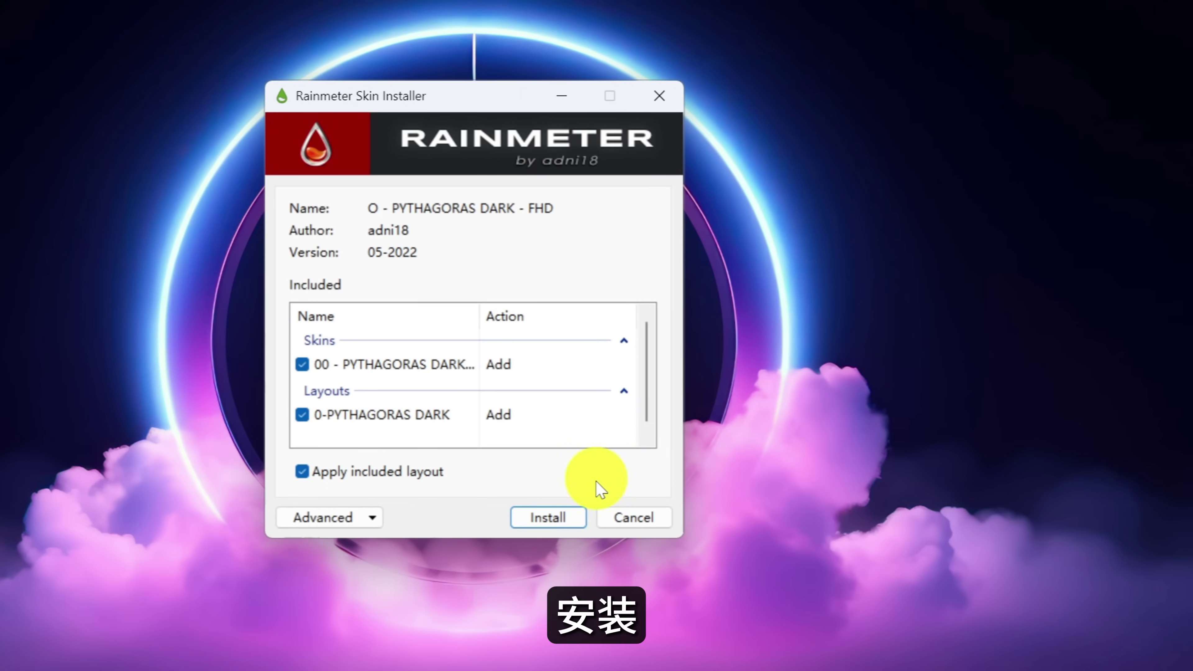
pyautogui.click(537, 517)
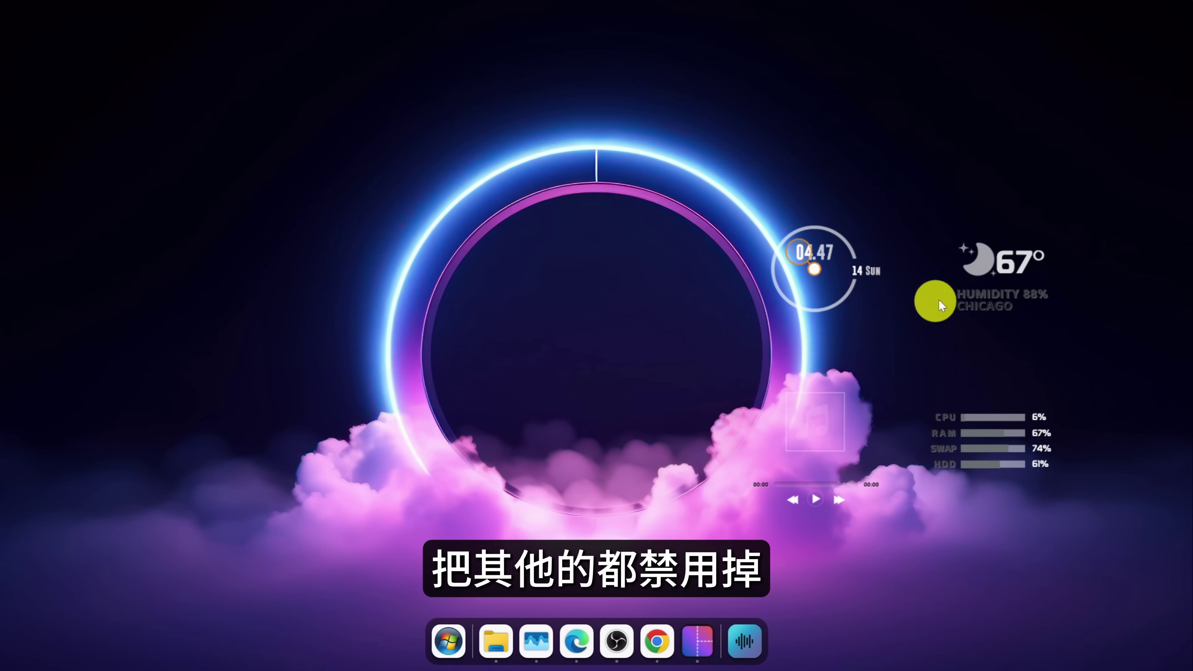
# Step: Unload the PYTHAGORAS DARK weather, system usage and music skins from the desktop, keeping only the time skin
pyautogui.rightClick(984, 291)
pyautogui.click(1000, 455)
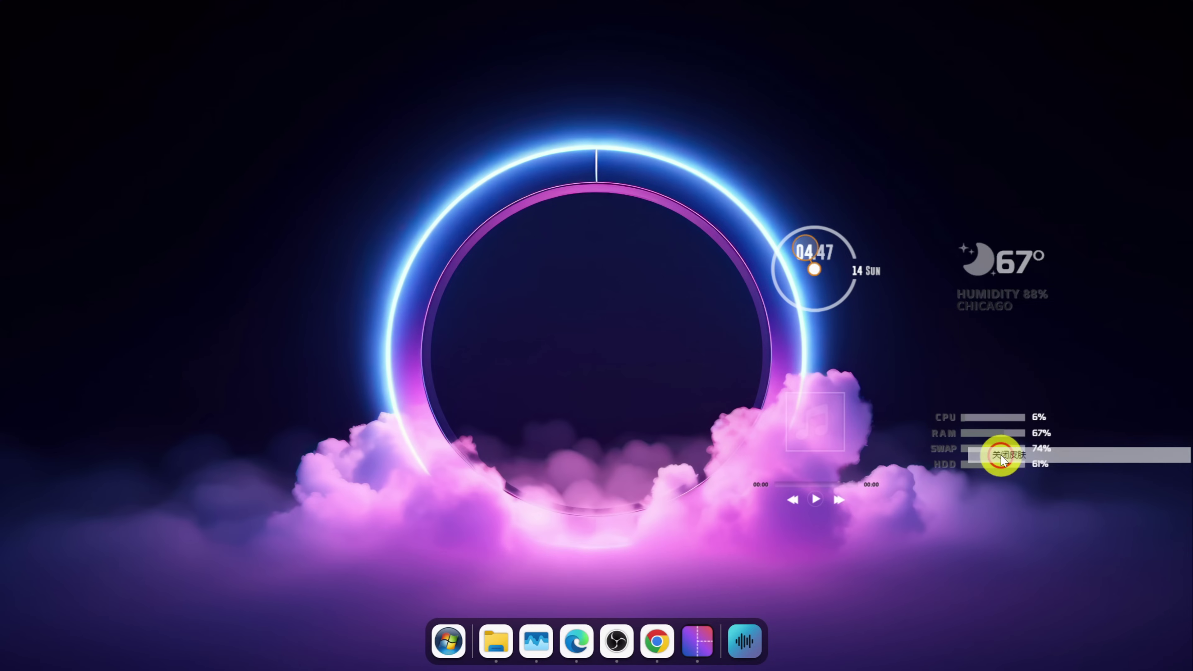
pyautogui.rightClick(987, 449)
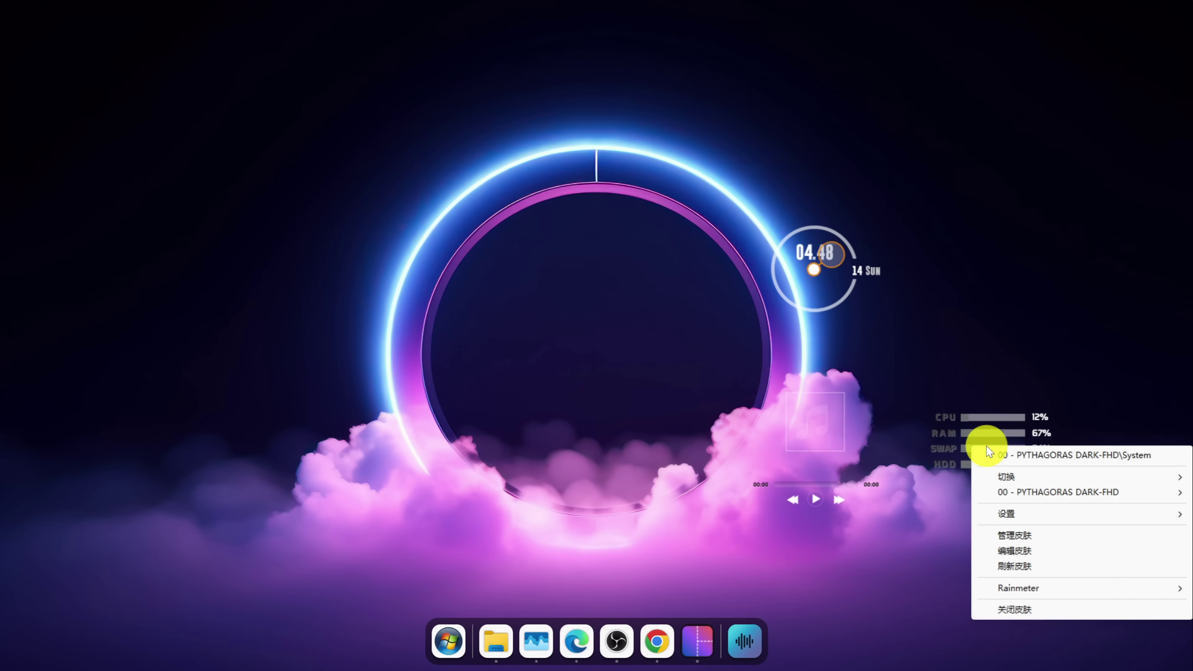
pyautogui.click(1014, 609)
pyautogui.rightClick(824, 436)
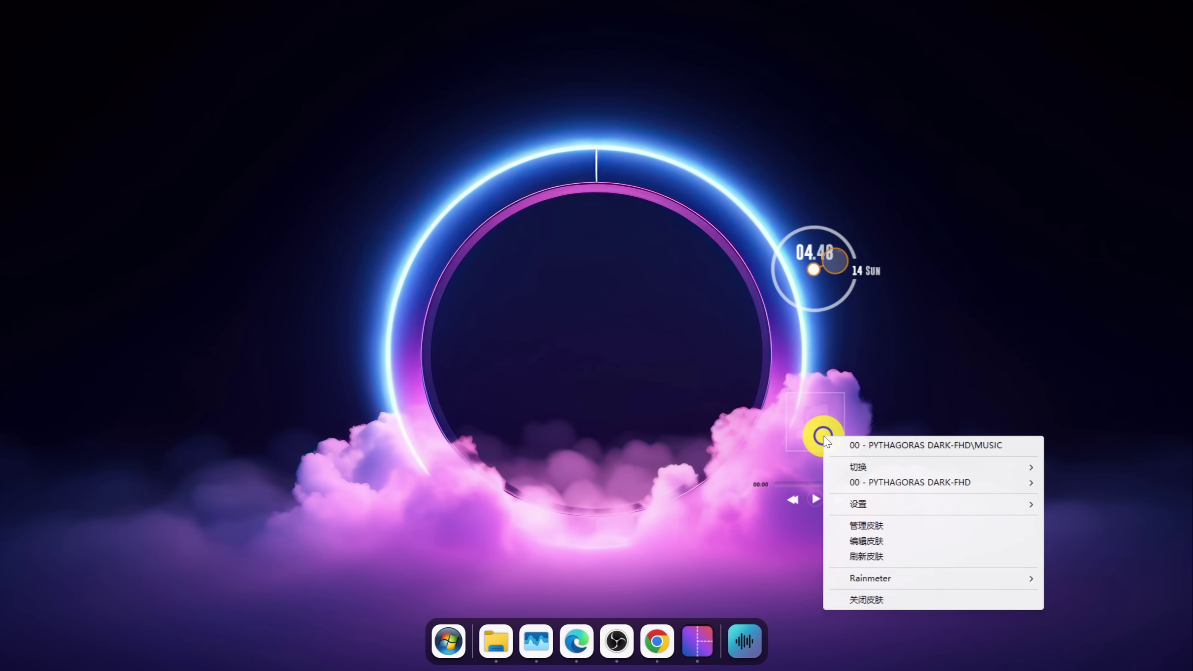
pyautogui.click(890, 599)
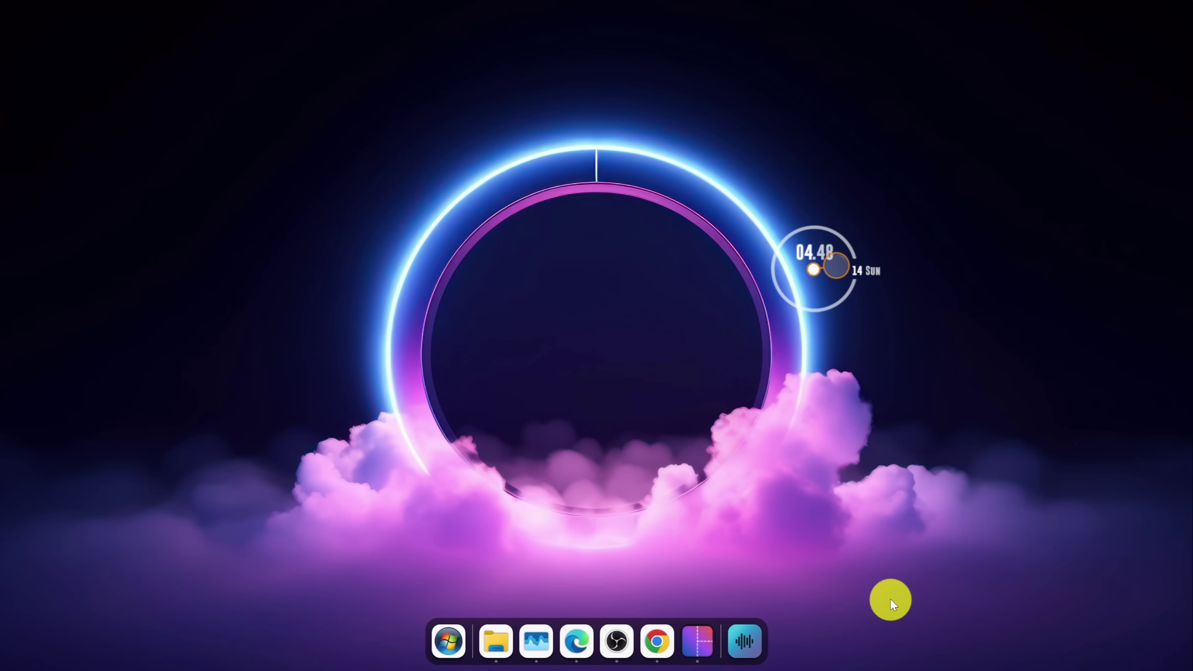
# Step: Open the Rainmeter manager from the clock skin and load Default.ini from the ASTROWeather skins
pyautogui.rightClick(802, 294)
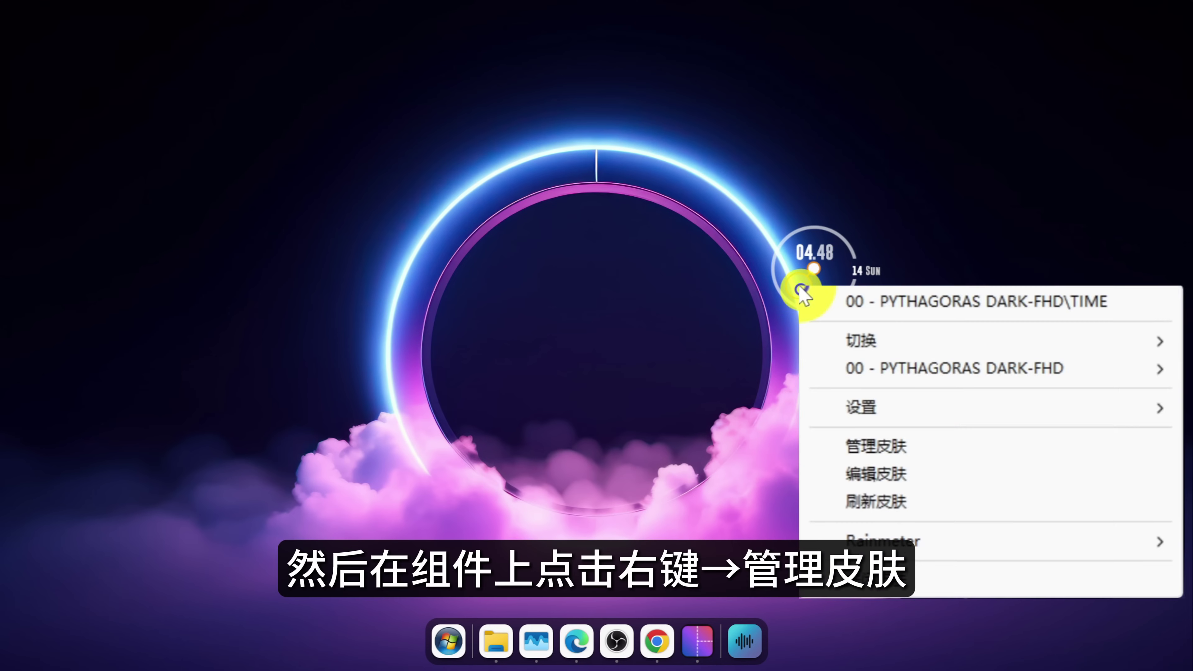
pyautogui.click(916, 446)
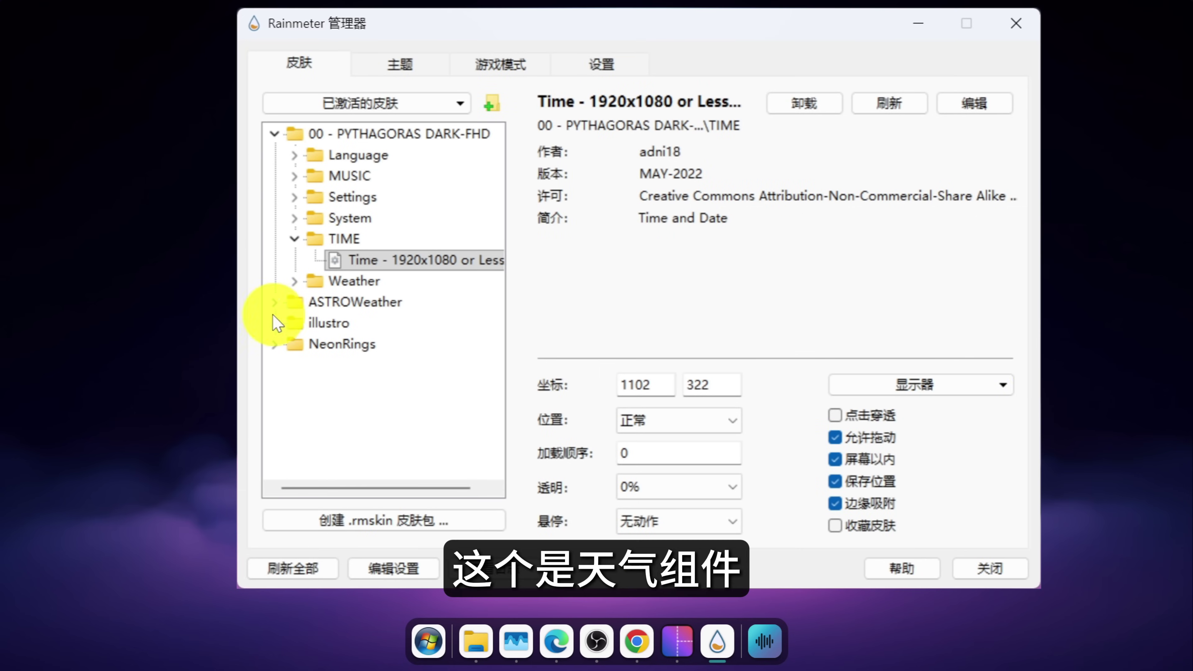
pyautogui.click(355, 335)
pyautogui.click(360, 260)
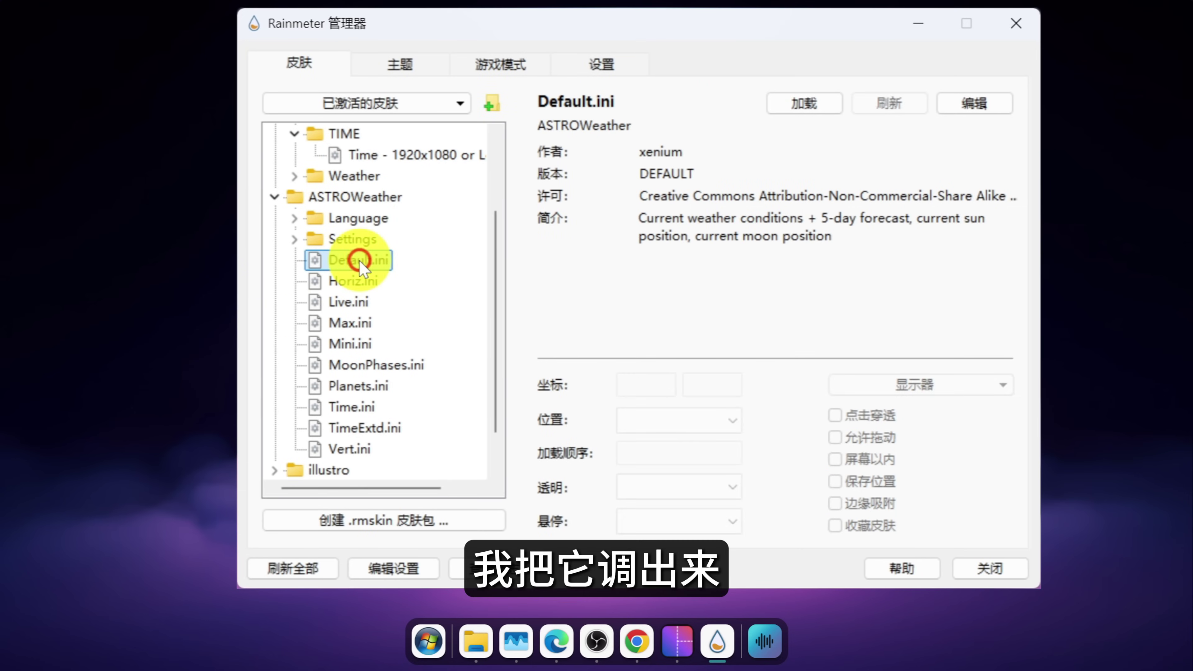
pyautogui.click(804, 103)
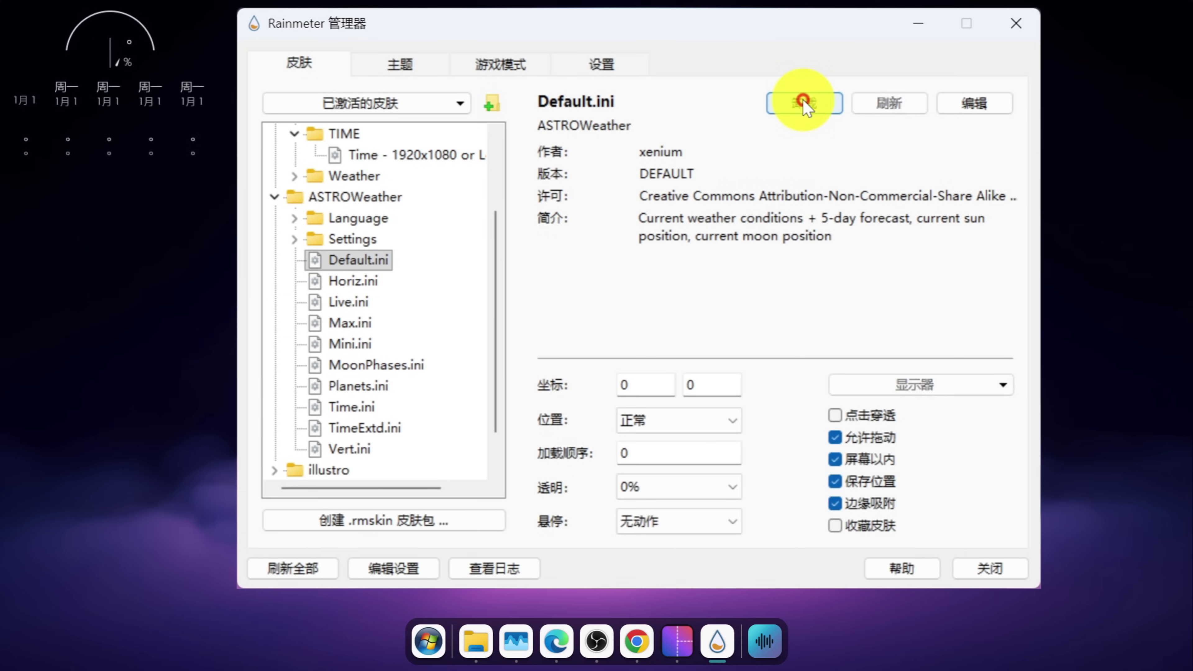
# Step: Load bin.ini from the NeonRings RecycleBin folder and close the Rainmeter manager
pyautogui.scroll(-1, 444, 326)
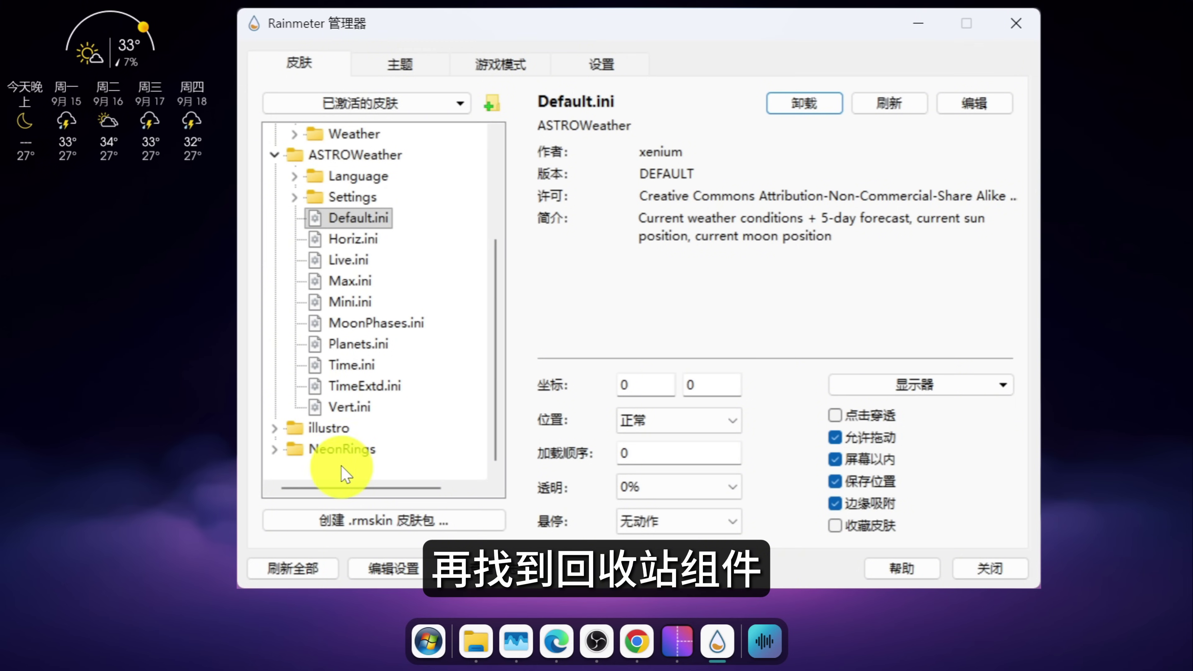
pyautogui.click(274, 449)
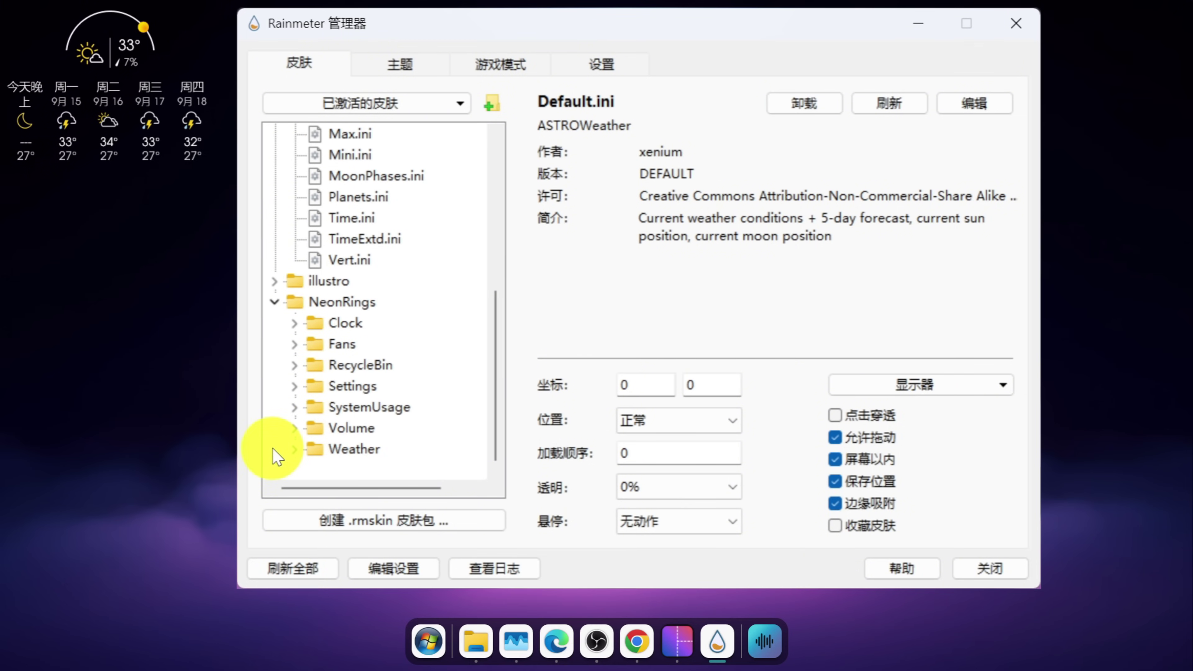
pyautogui.click(294, 365)
pyautogui.click(347, 386)
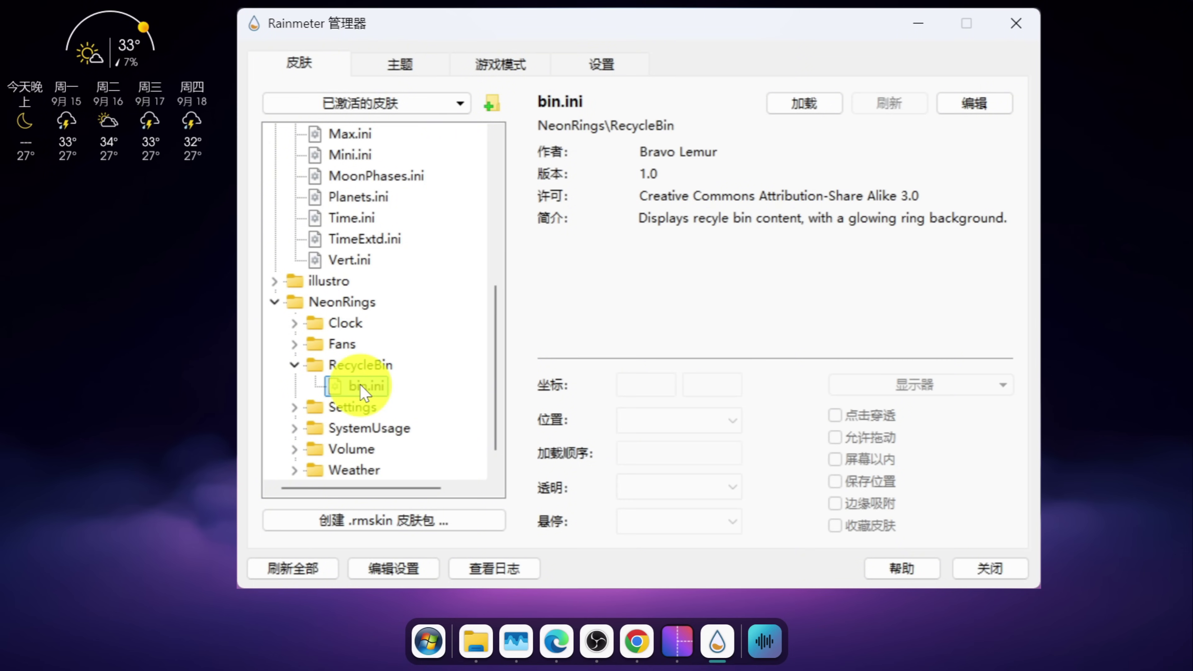
pyautogui.click(804, 104)
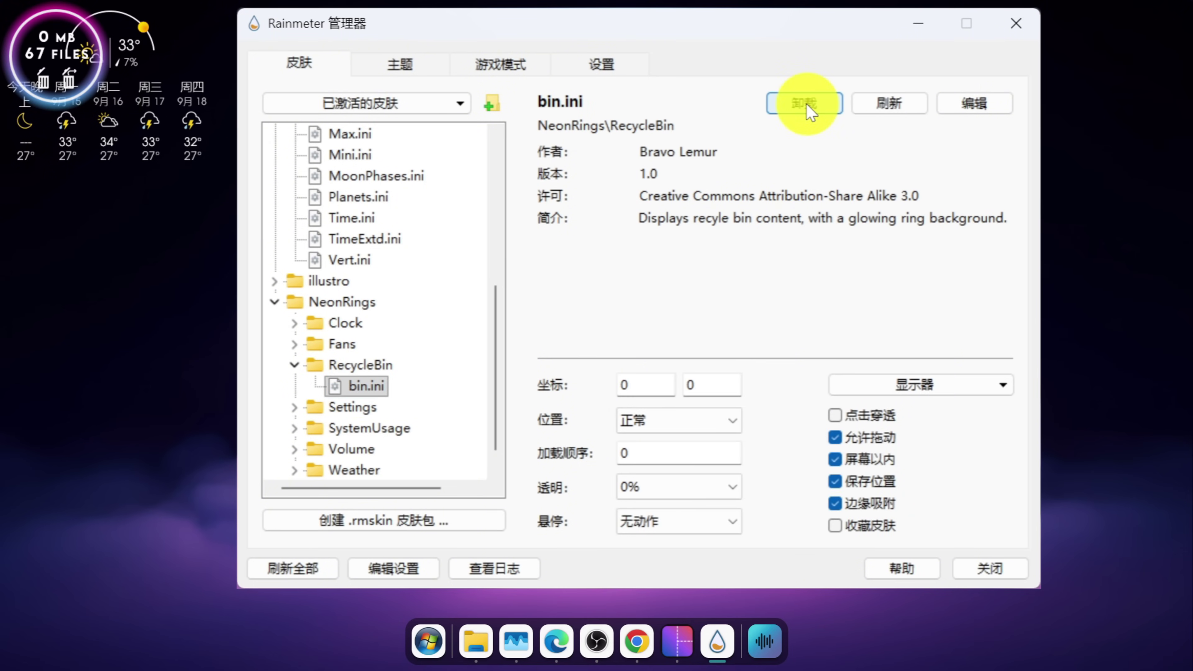
pyautogui.click(1016, 24)
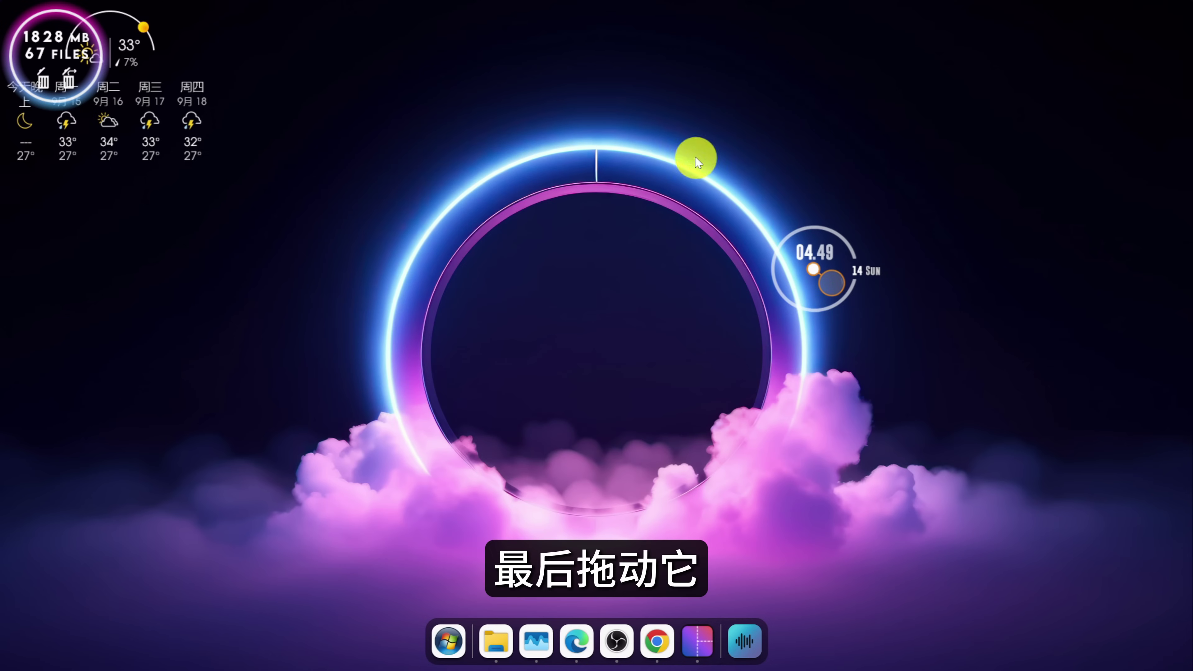
# Step: Centre the weather skin inside the wallpaper's neon ring, and place the clock skin outside the ring's left edge at a smaller size
pyautogui.moveTo(128, 47); pyautogui.dragTo(617, 288)
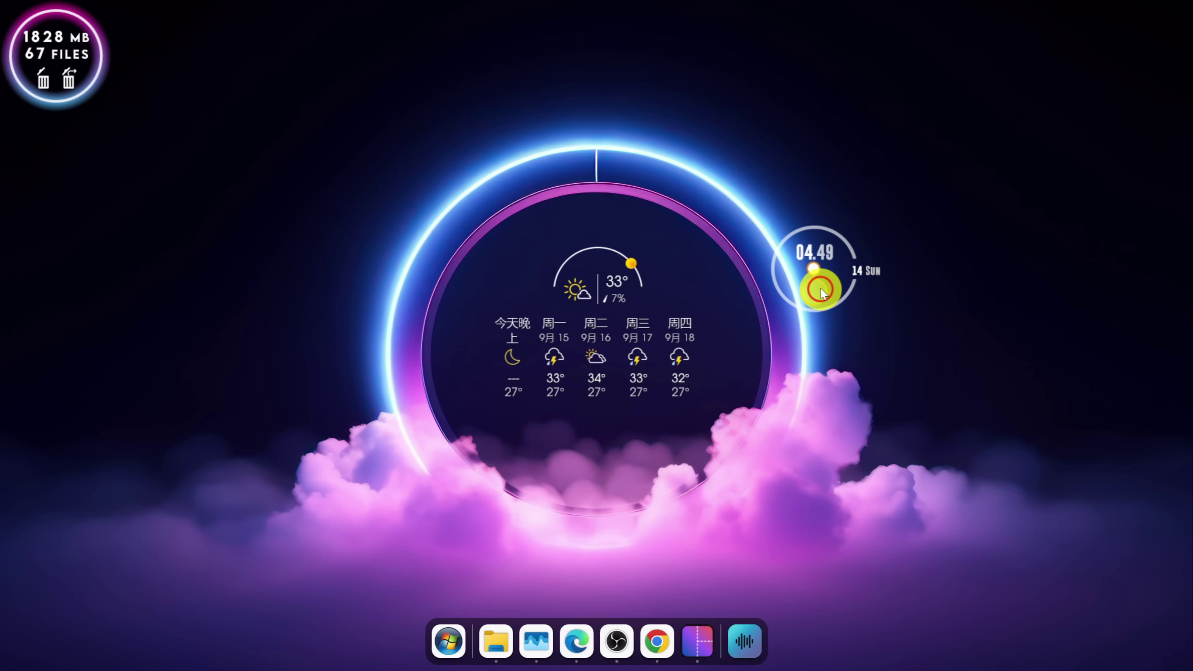
pyautogui.moveTo(821, 293); pyautogui.dragTo(519, 345)
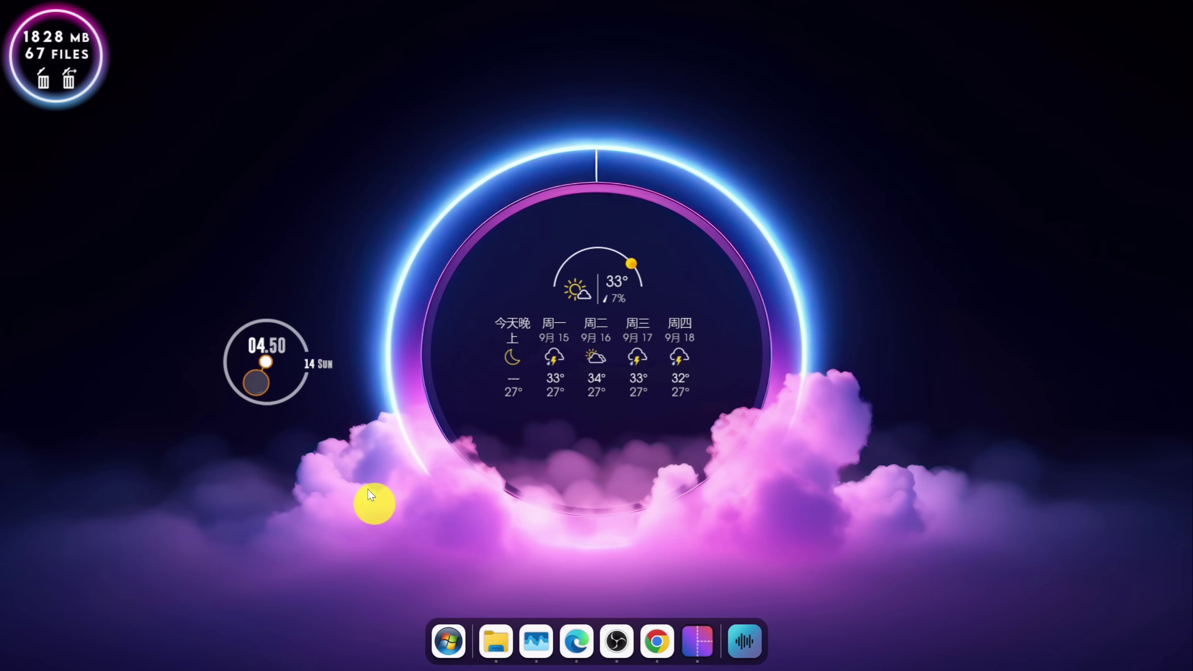
pyautogui.scroll(-2, 271, 369)
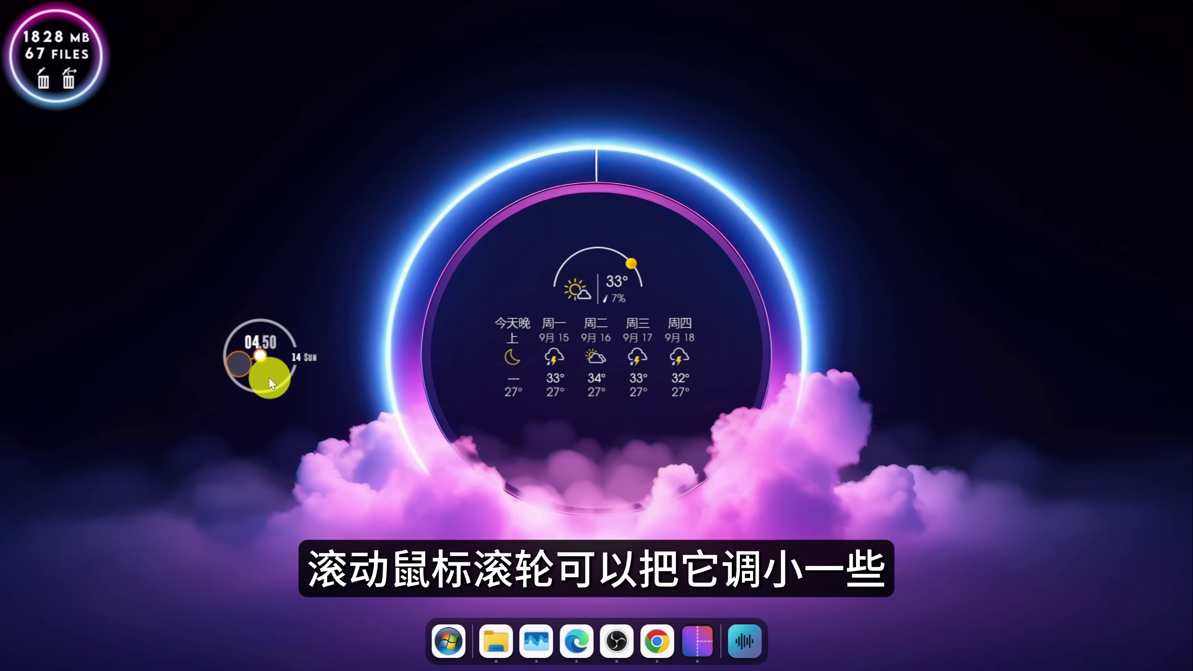
pyautogui.moveTo(258, 376); pyautogui.dragTo(258, 385)
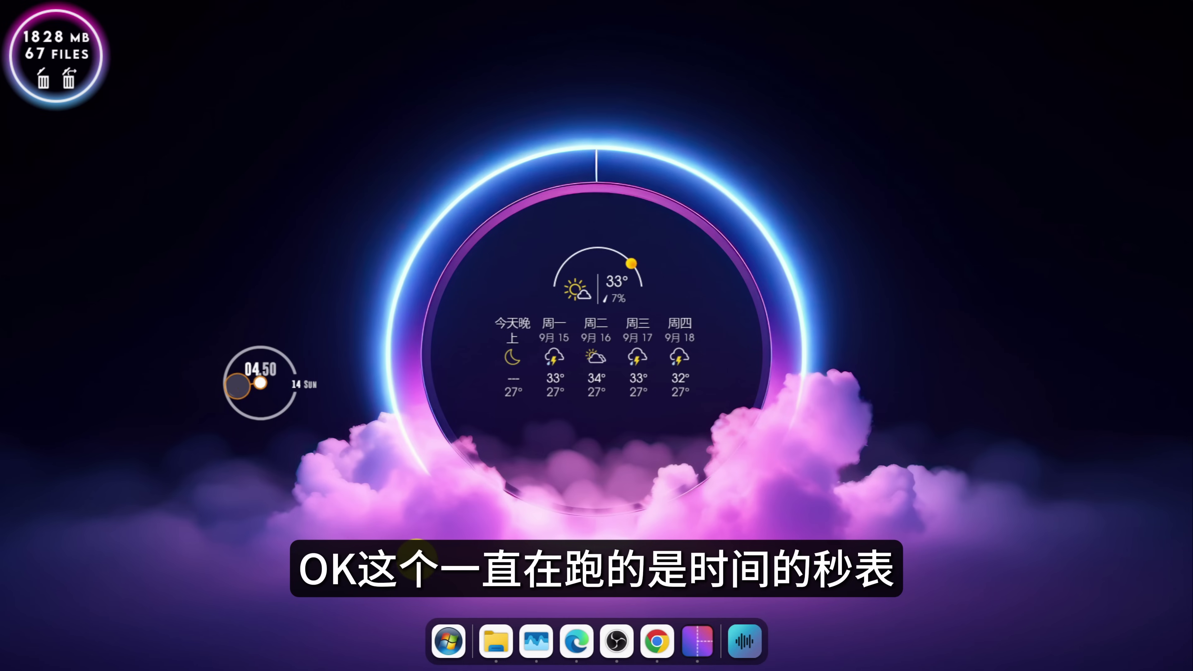
pyautogui.click(282, 388)
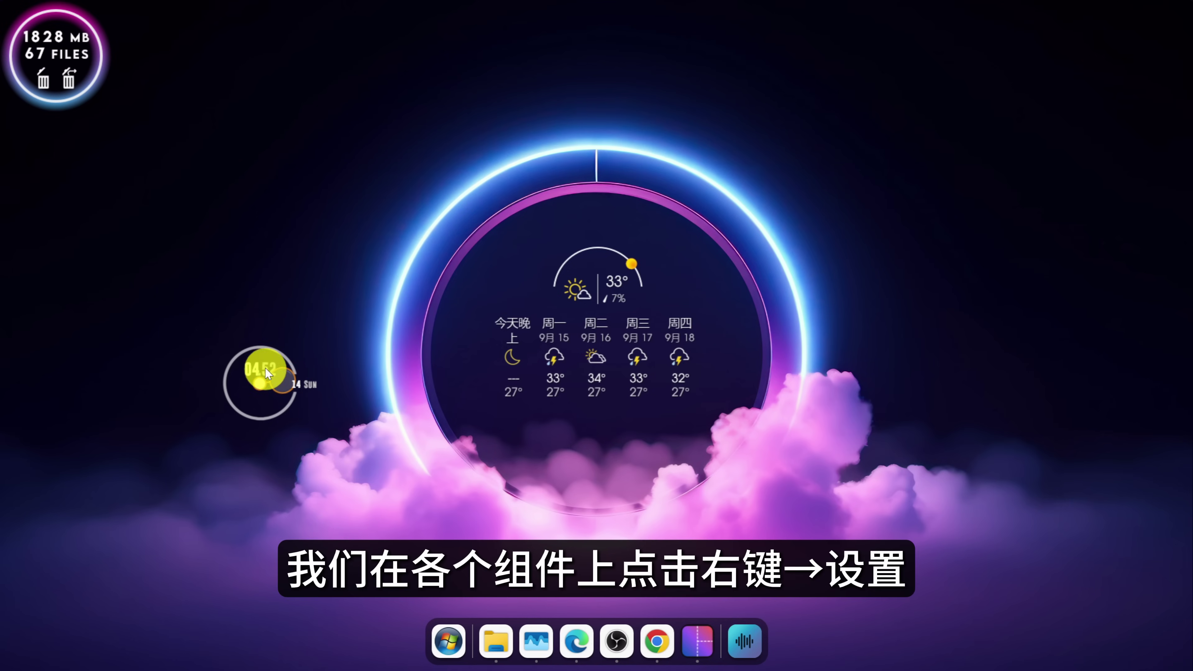
# Step: Lock the clock skin's position by disabling its 允许拖动 setting, and test the lock by trying to move it
pyautogui.rightClick(263, 365)
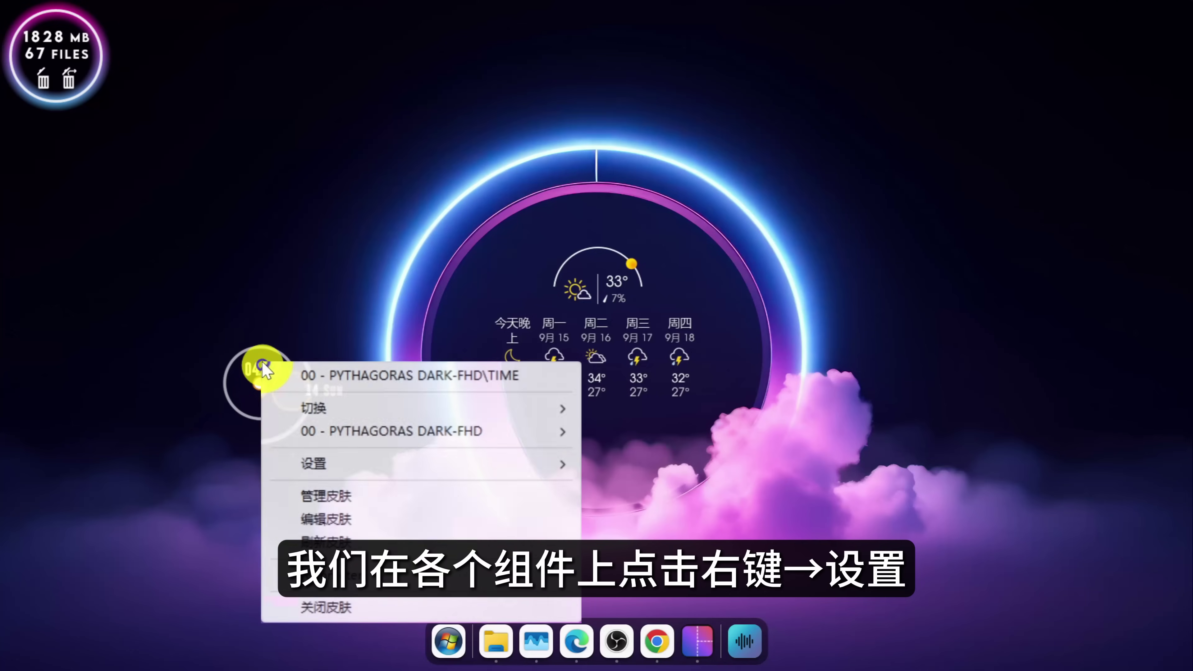
pyautogui.click(429, 474)
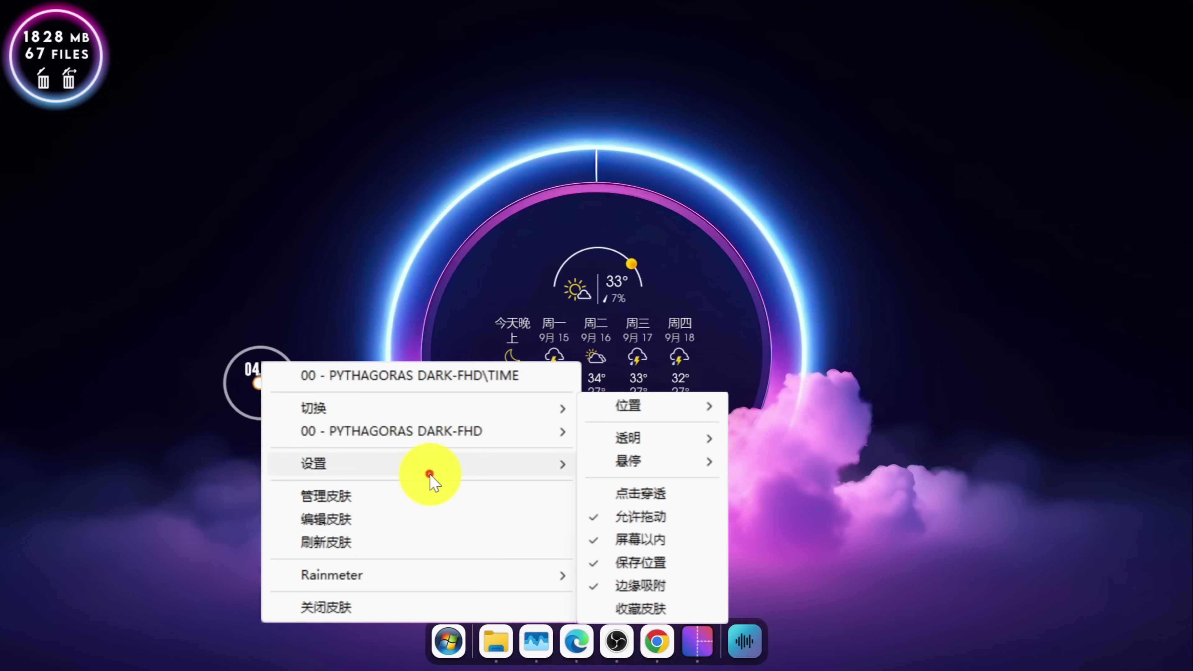
pyautogui.click(684, 517)
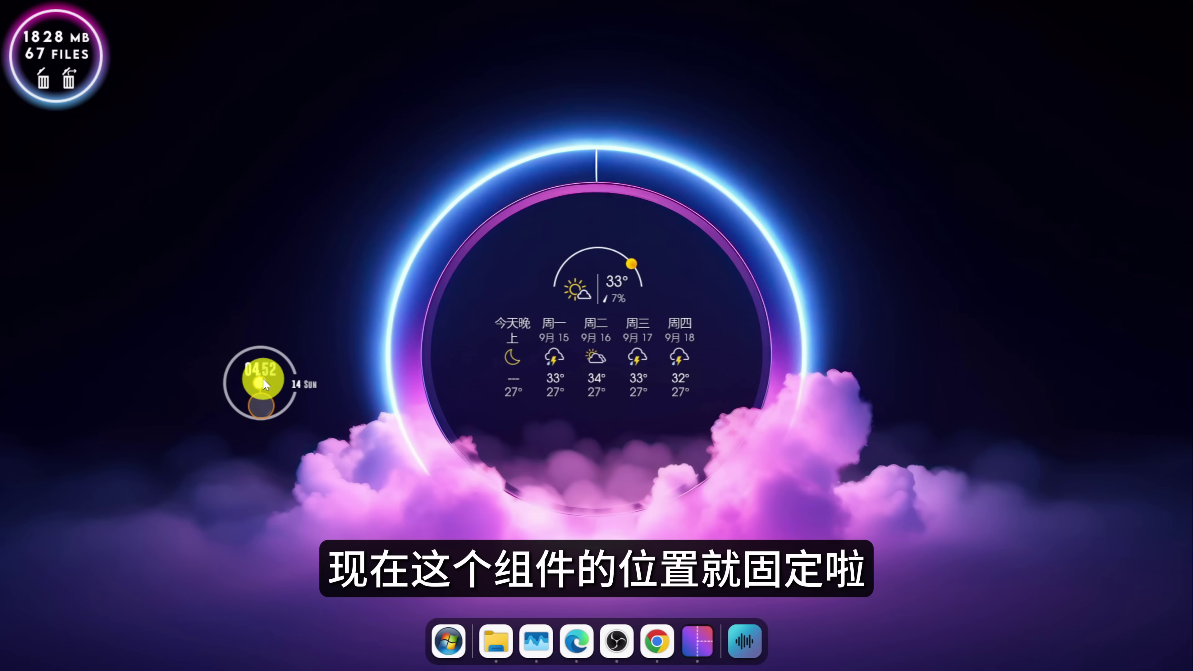
pyautogui.moveTo(287, 438); pyautogui.dragTo(270, 374)
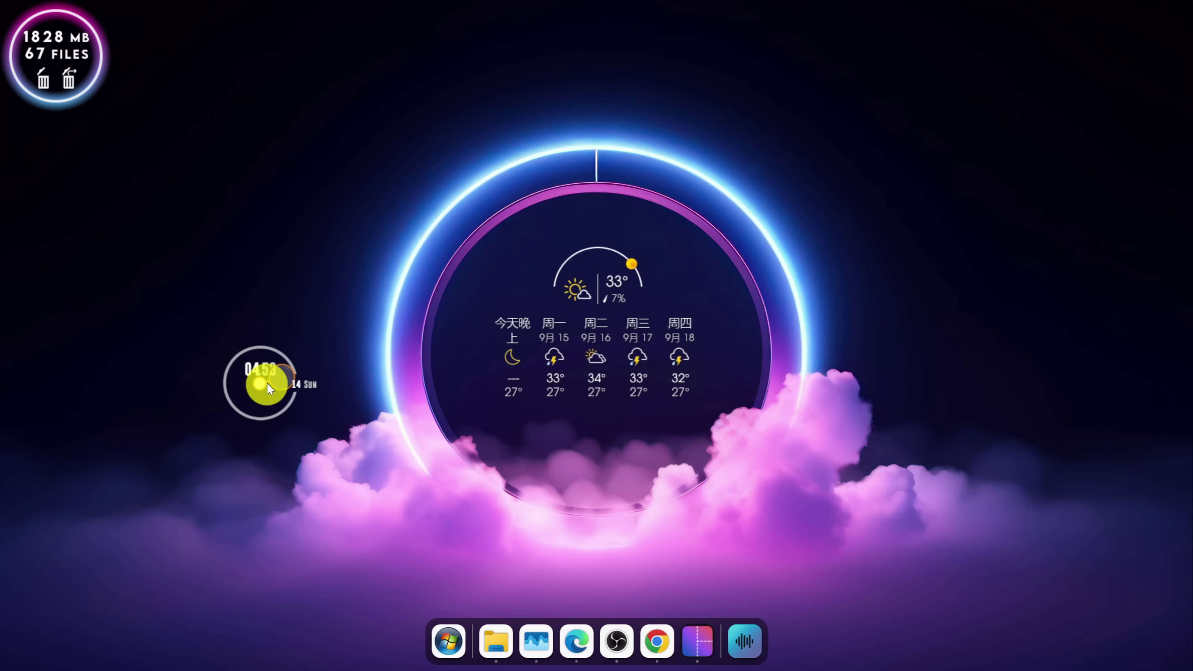
pyautogui.moveTo(267, 384)
pyautogui.mouseDown()
pyautogui.moveTo(242, 400)
pyautogui.moveTo(139, 190)
pyautogui.mouseUp()
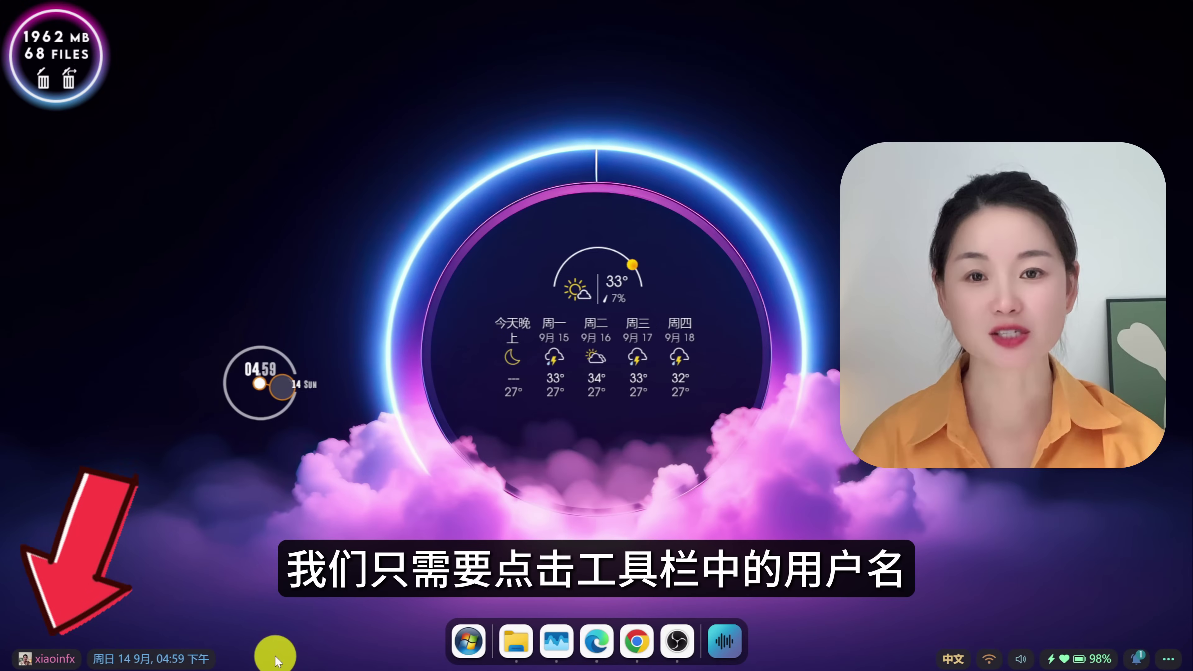
# Step: Open the Seelen user menu, look through the full list of items under 桌面 and collapse that list again
pyautogui.click(59, 660)
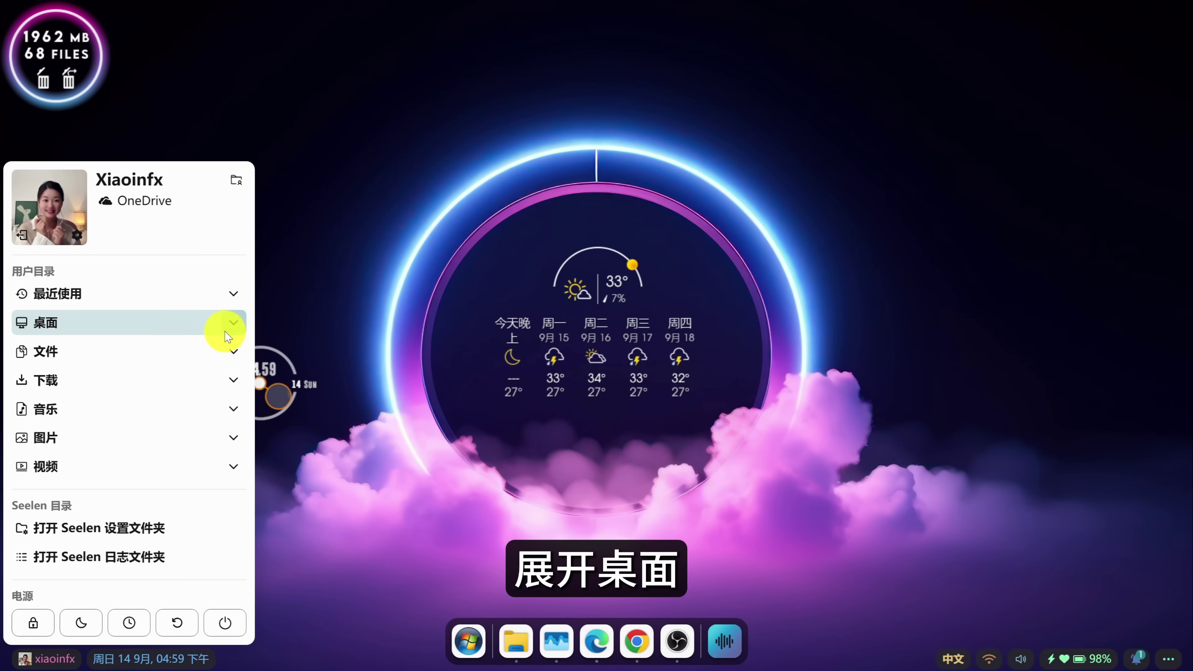
pyautogui.click(230, 329)
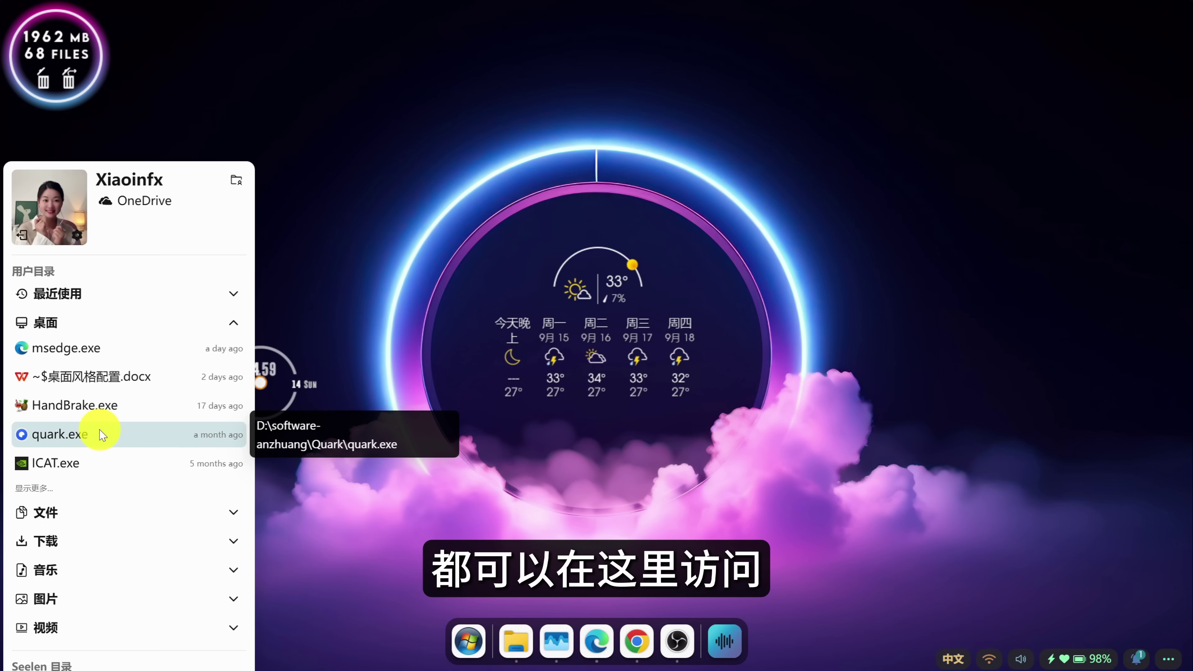
pyautogui.click(36, 488)
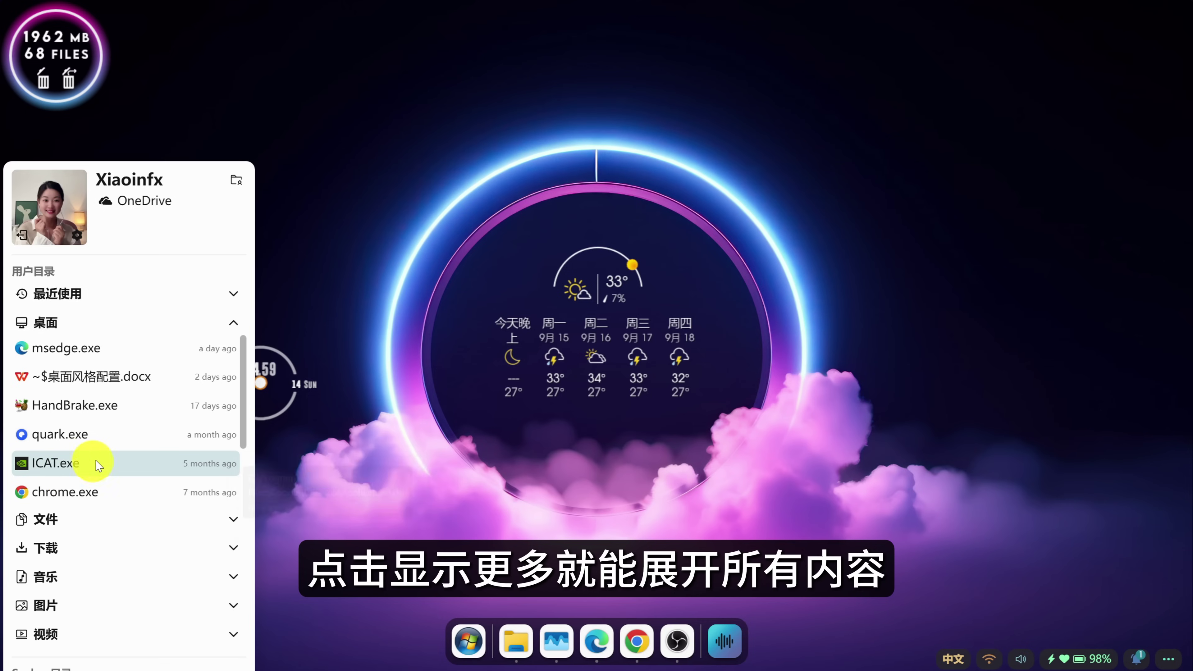
pyautogui.scroll(-2, 118, 453)
pyautogui.scroll(2, 117, 453)
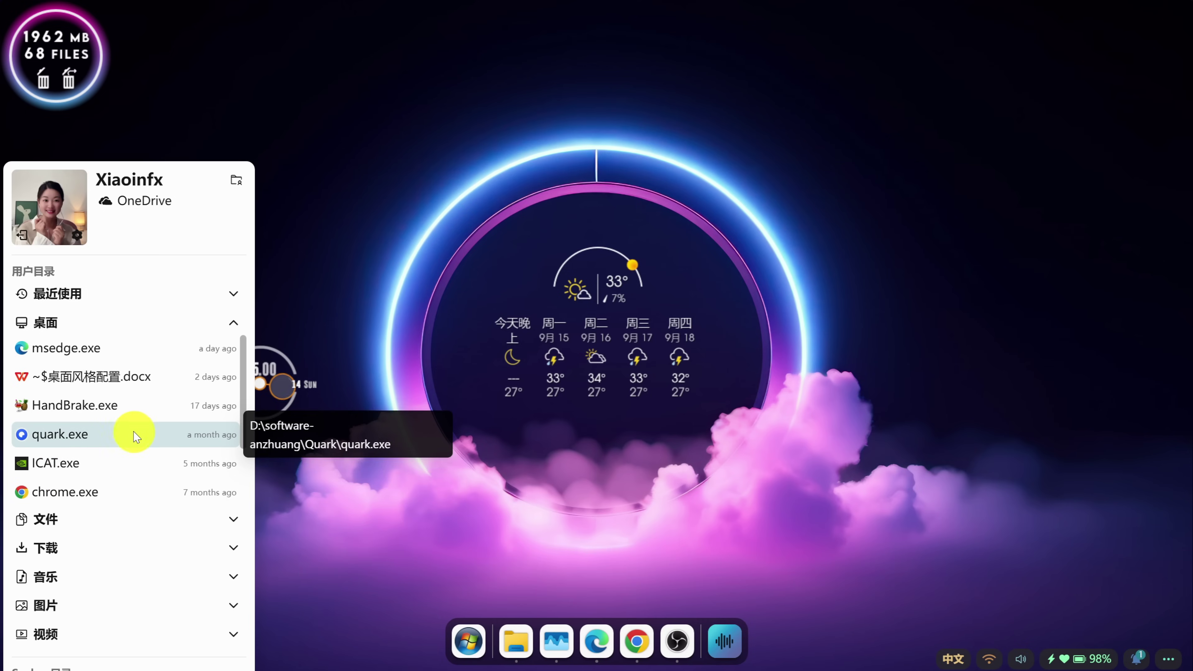
pyautogui.click(233, 322)
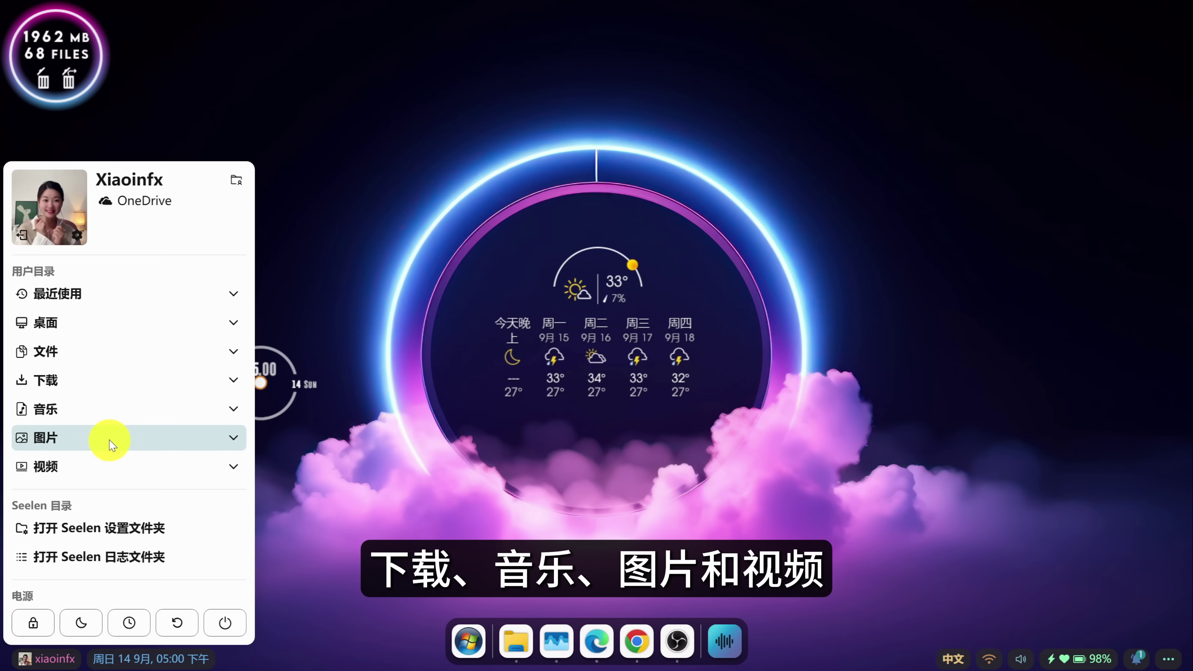
# Step: Play the third song, 最渣男主角, from the NetEase Cloud Music 飙升榜 chart and return to the desktop
pyautogui.moveTo(746, 644)
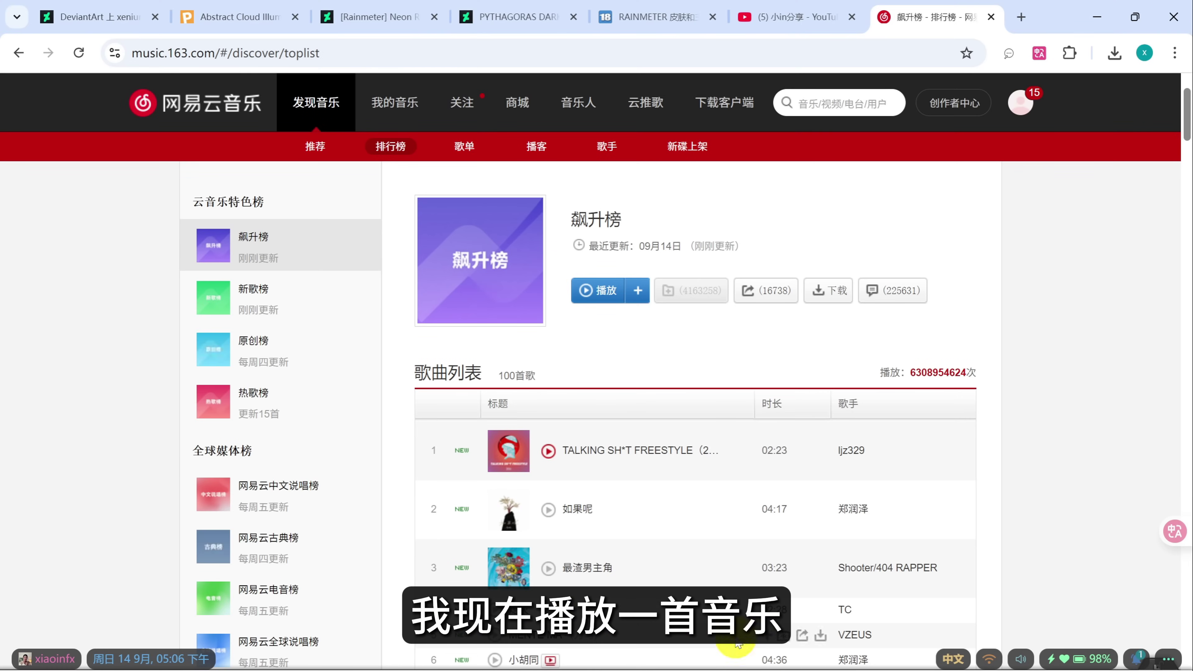
pyautogui.click(549, 568)
pyautogui.press('super+d')
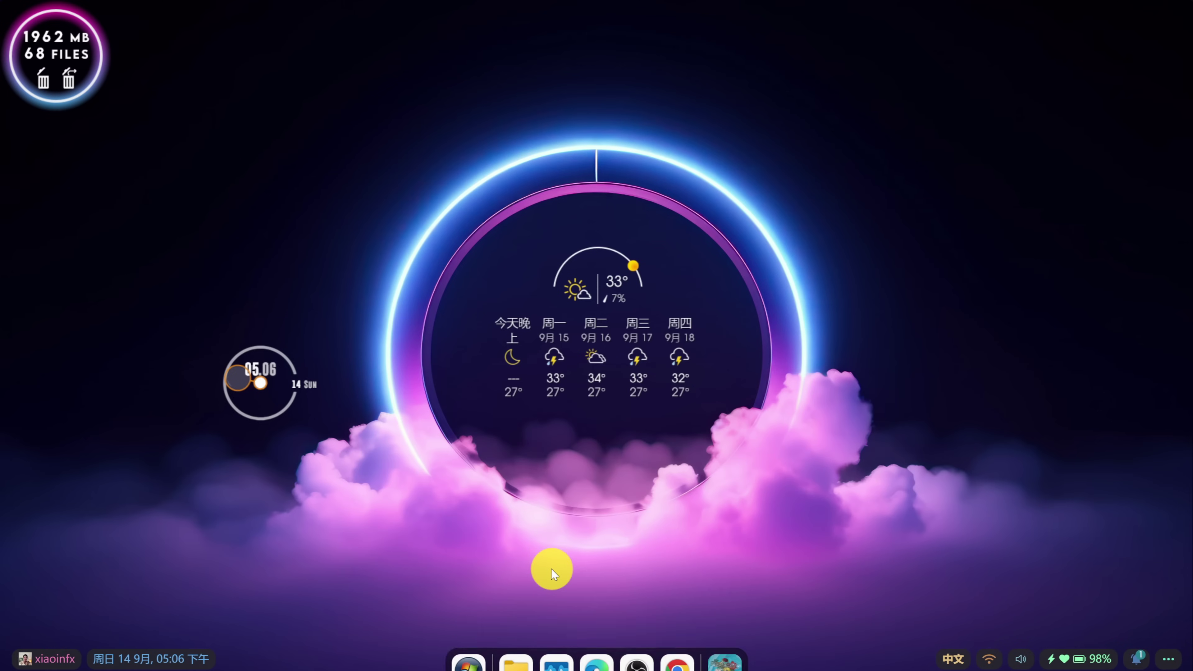
# Step: Try the dock media player's controls by going to the previous song, skipping to the next one and toggling playback
pyautogui.moveTo(718, 641)
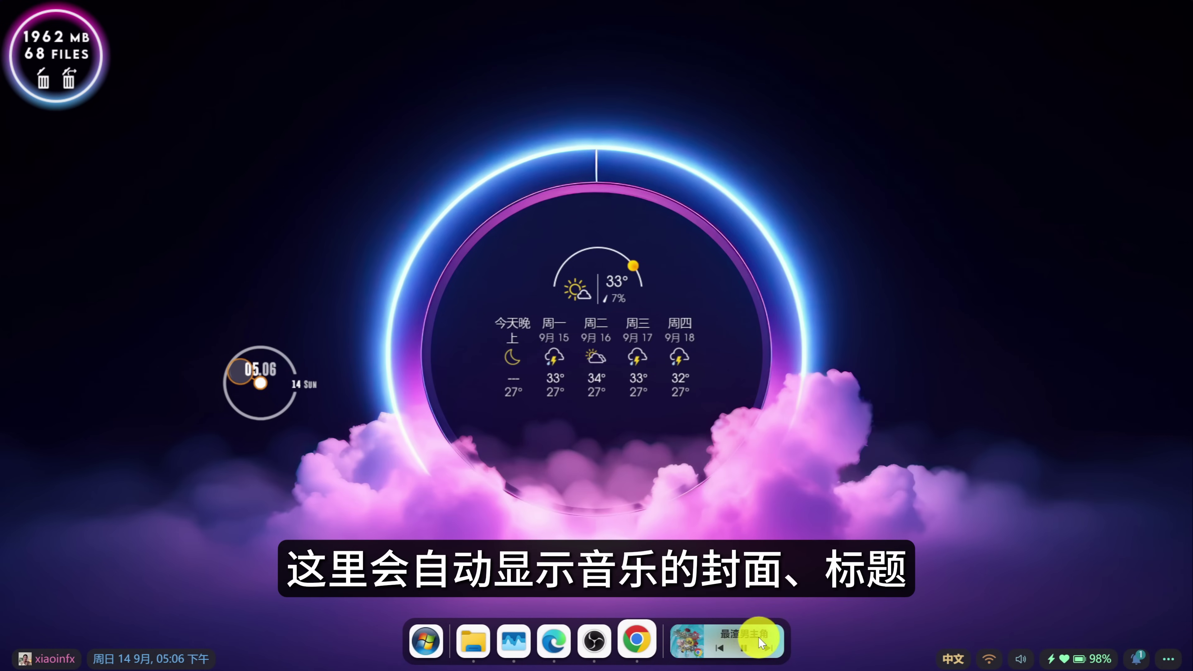
pyautogui.click(720, 648)
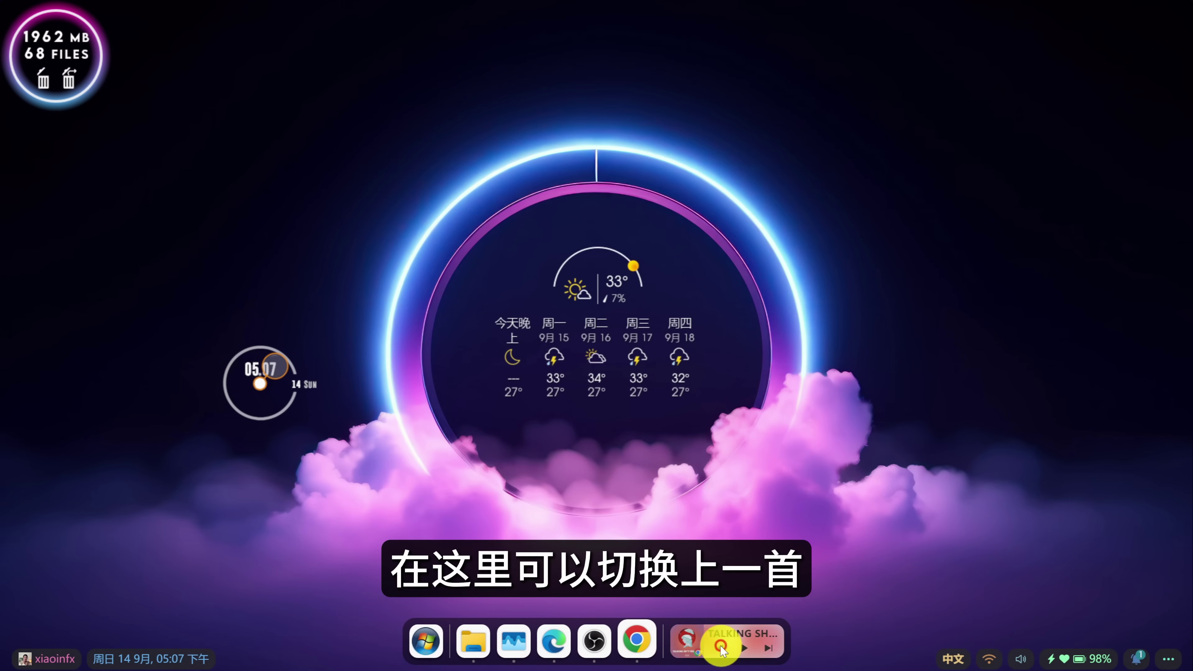
pyautogui.click(769, 649)
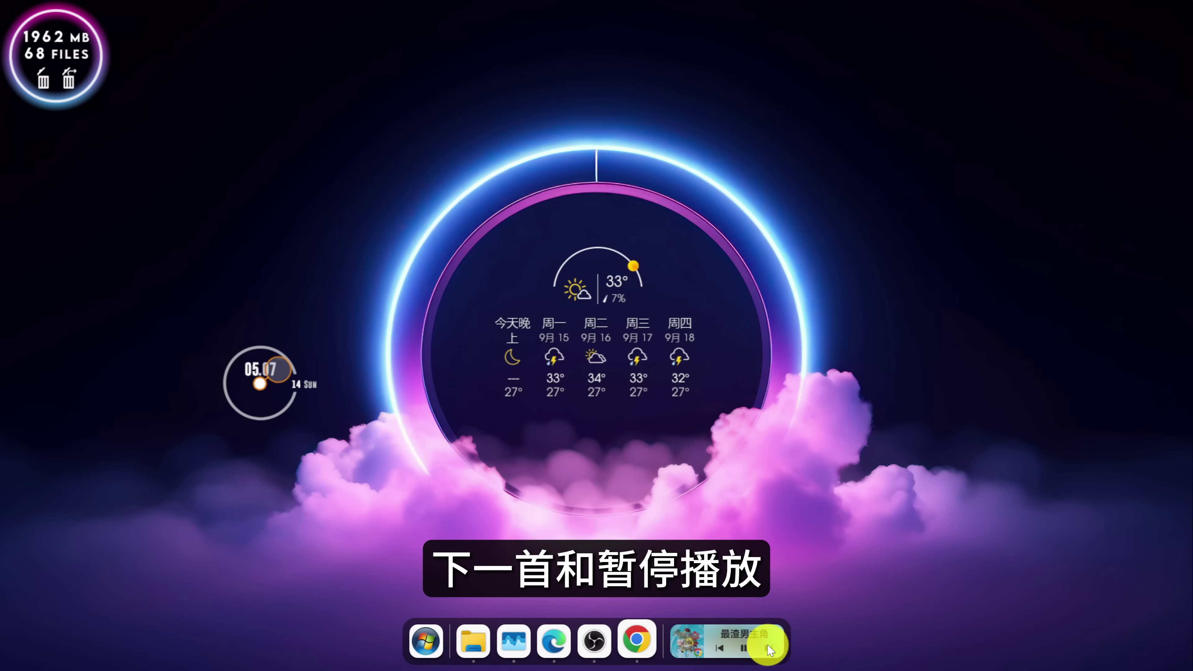
pyautogui.click(744, 647)
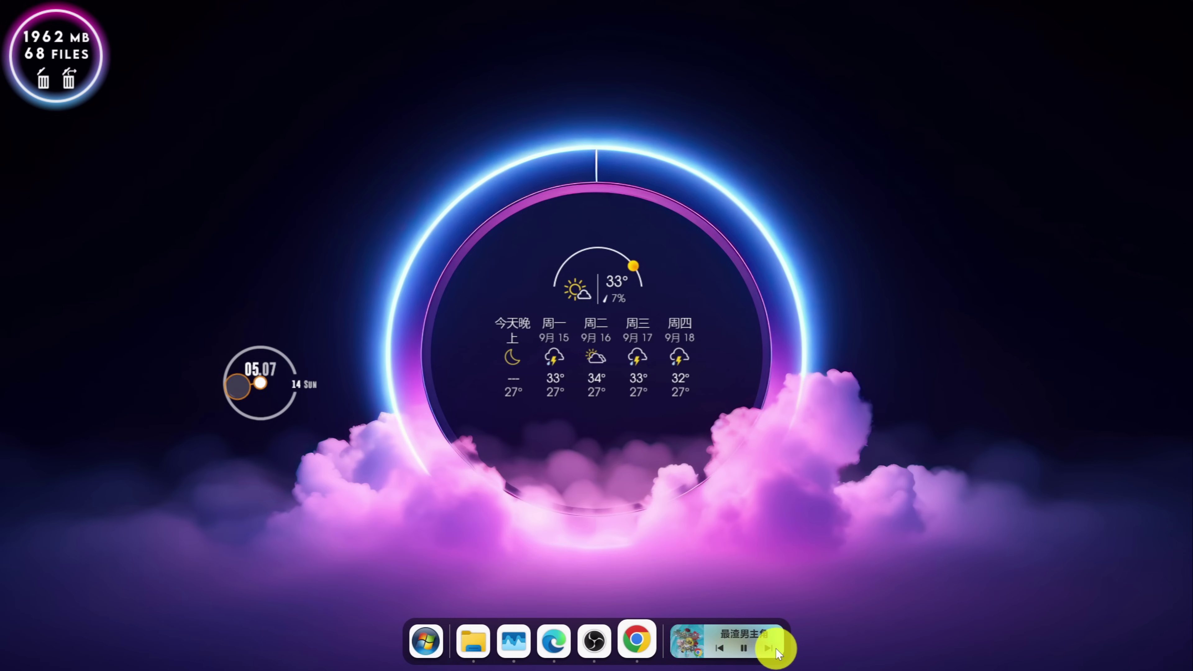
# Step: Switch to Chrome, play the HandBrake video from the YouTube results for 小in分享, and return to the desktop to check the dock's media cover
pyautogui.hotkey('alt', 'Tab')
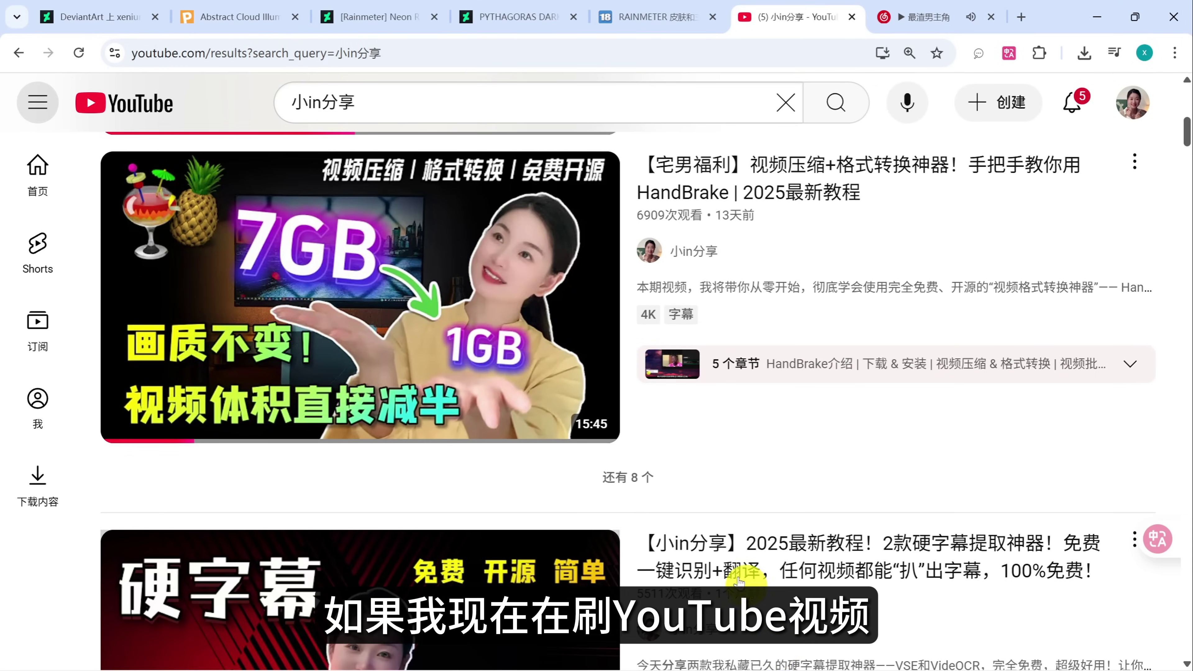
pyautogui.click(487, 287)
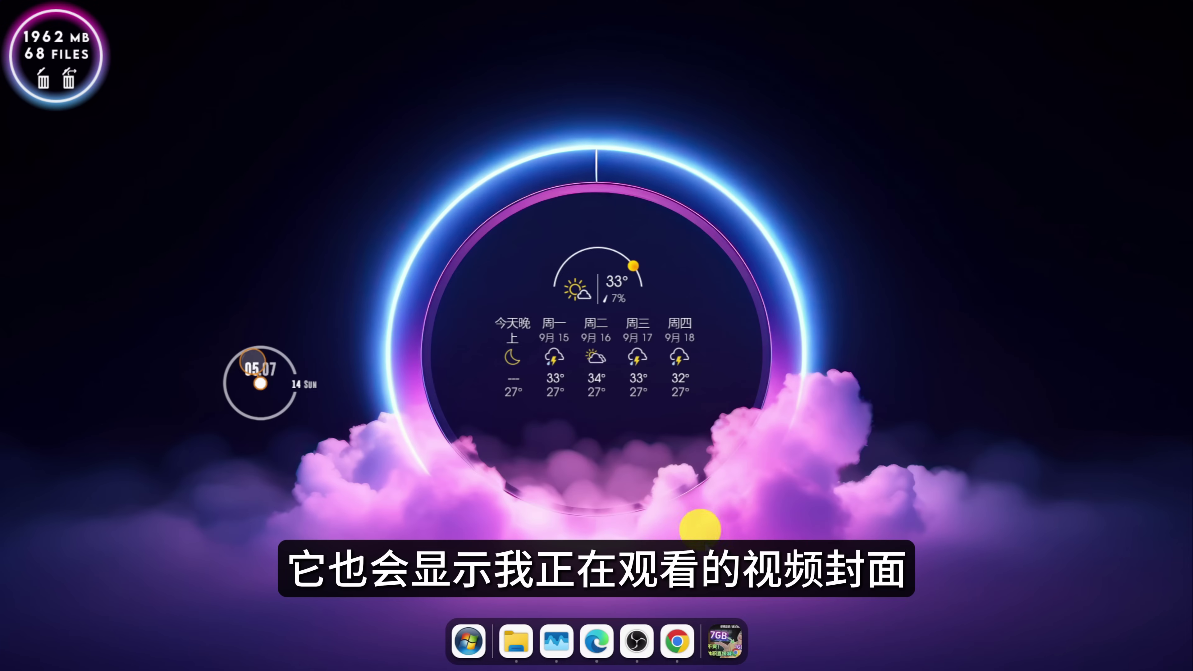
pyautogui.moveTo(736, 655)
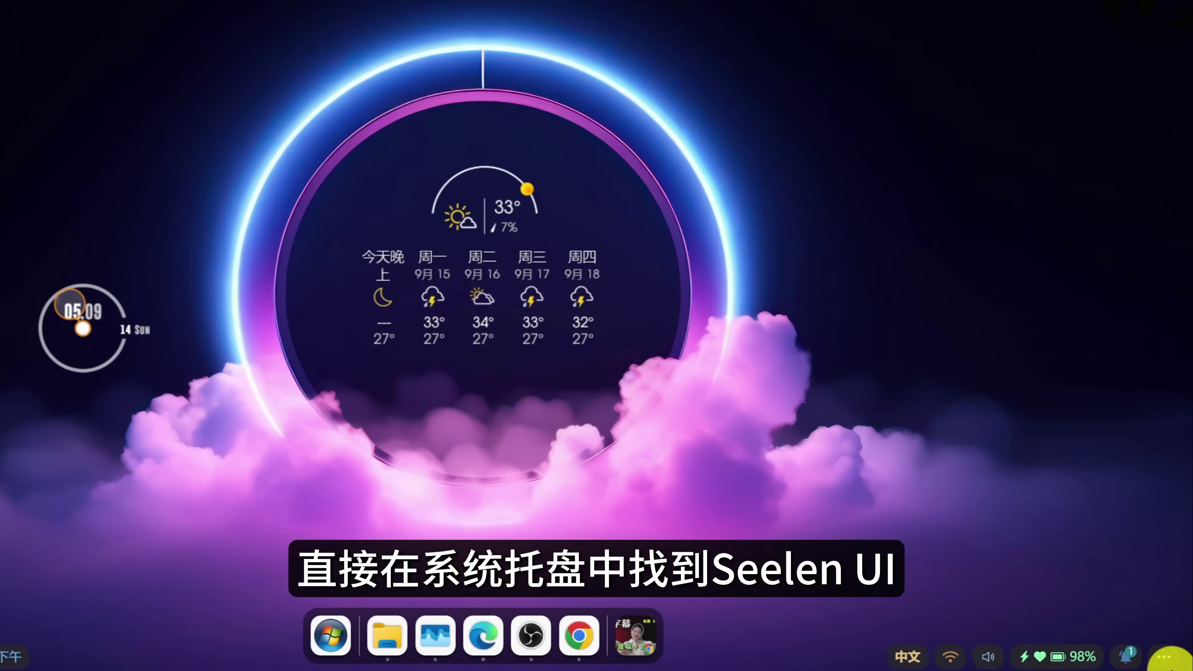
# Step: Exit Seelen UI from the system tray to restore the standard Windows desktop
pyautogui.click(1184, 667)
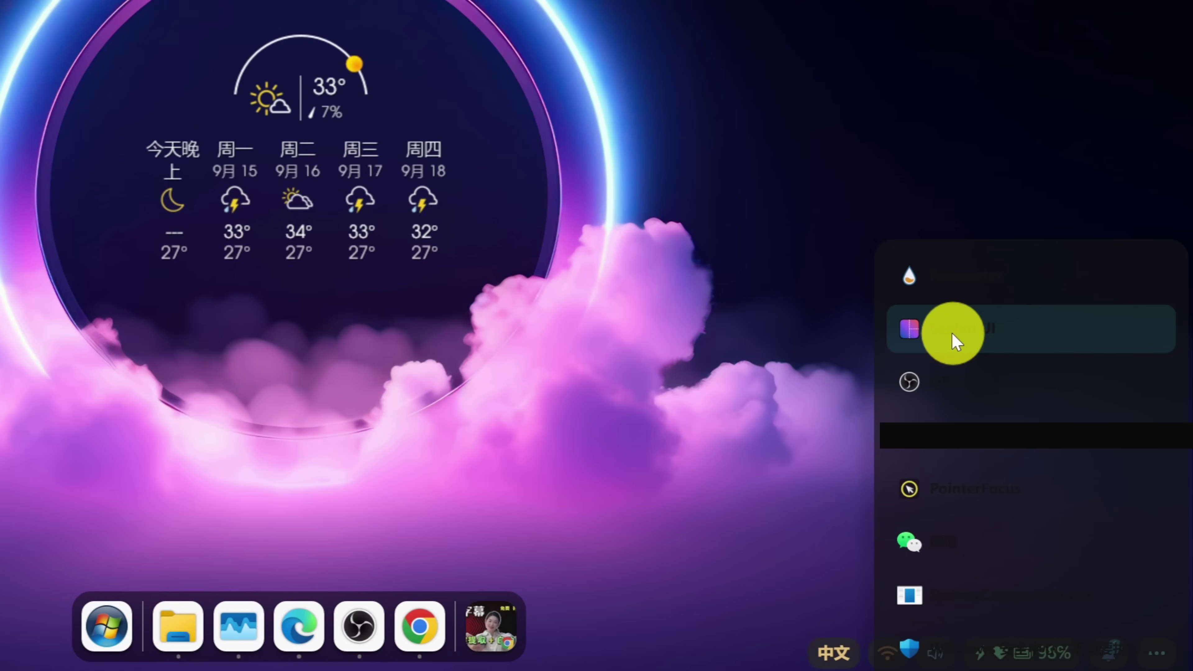
pyautogui.rightClick(952, 332)
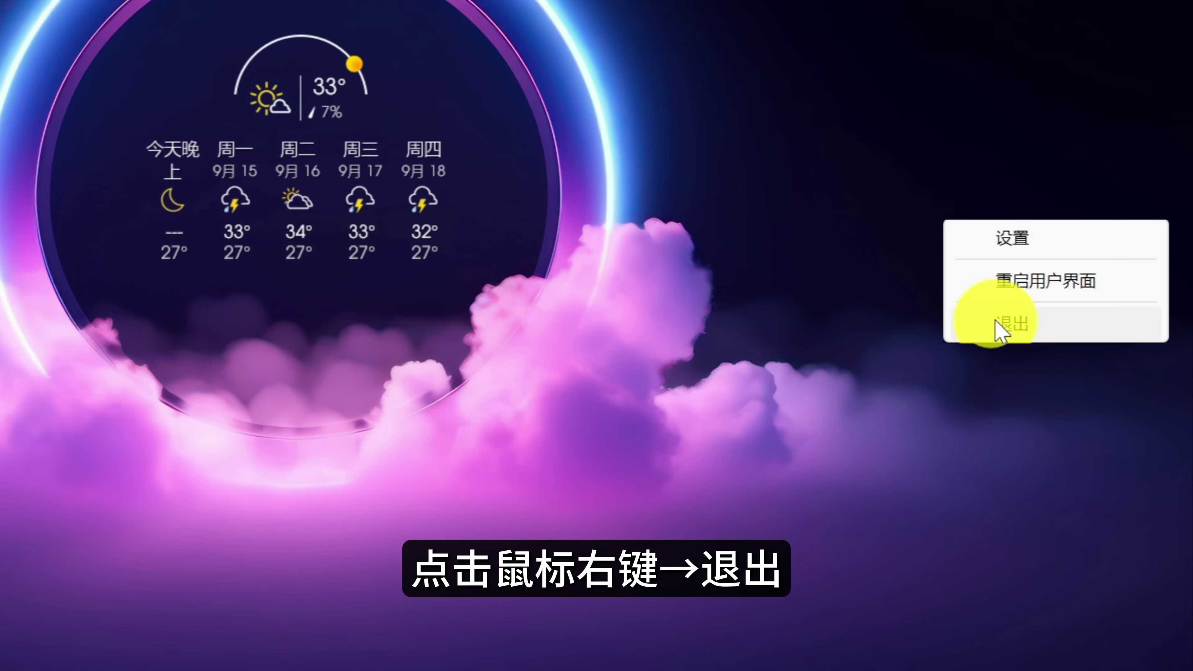
pyautogui.click(995, 321)
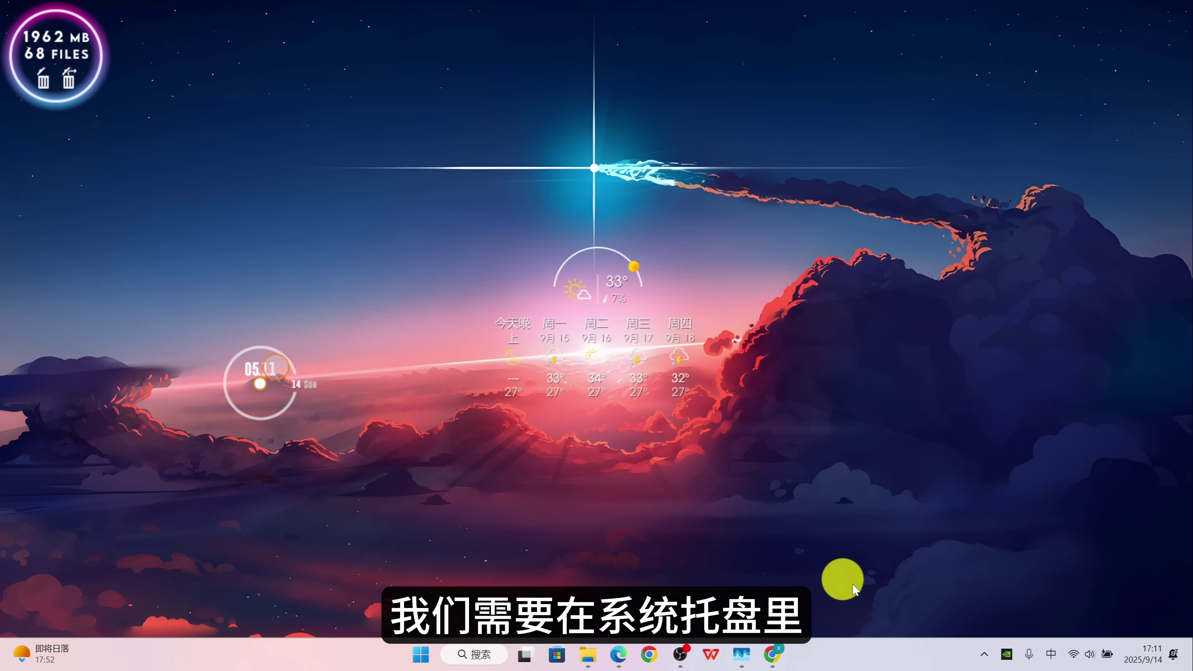
# Step: Exit Rainmeter from the system tray to remove its skins from the desktop
pyautogui.click(984, 654)
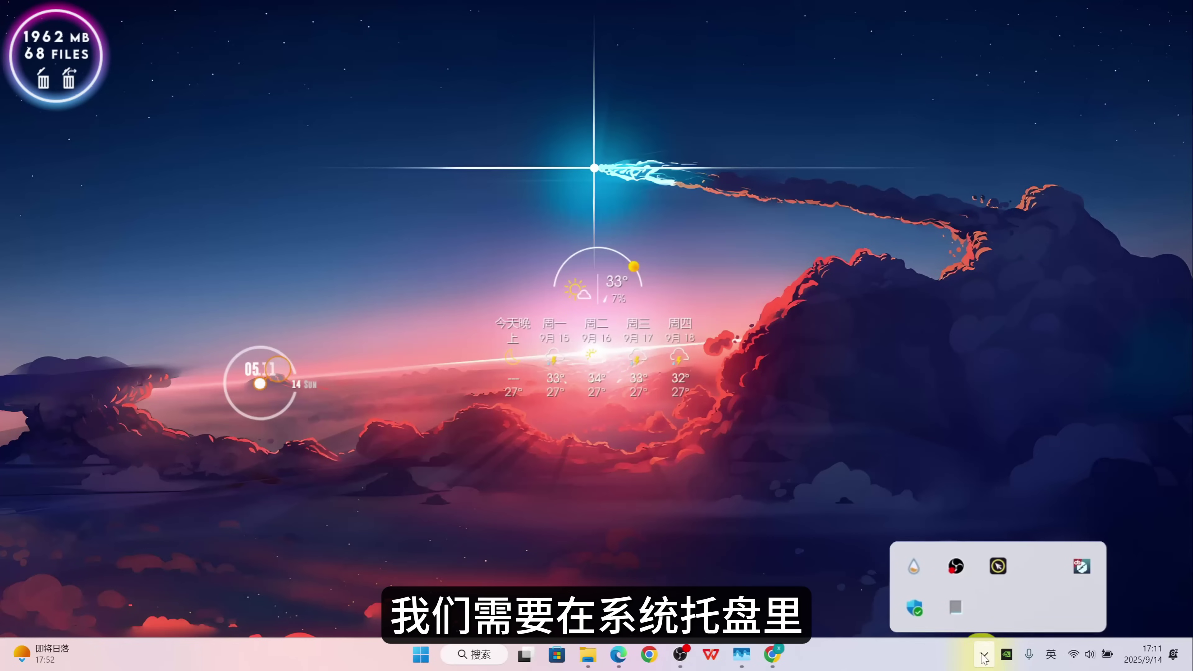
pyautogui.rightClick(915, 571)
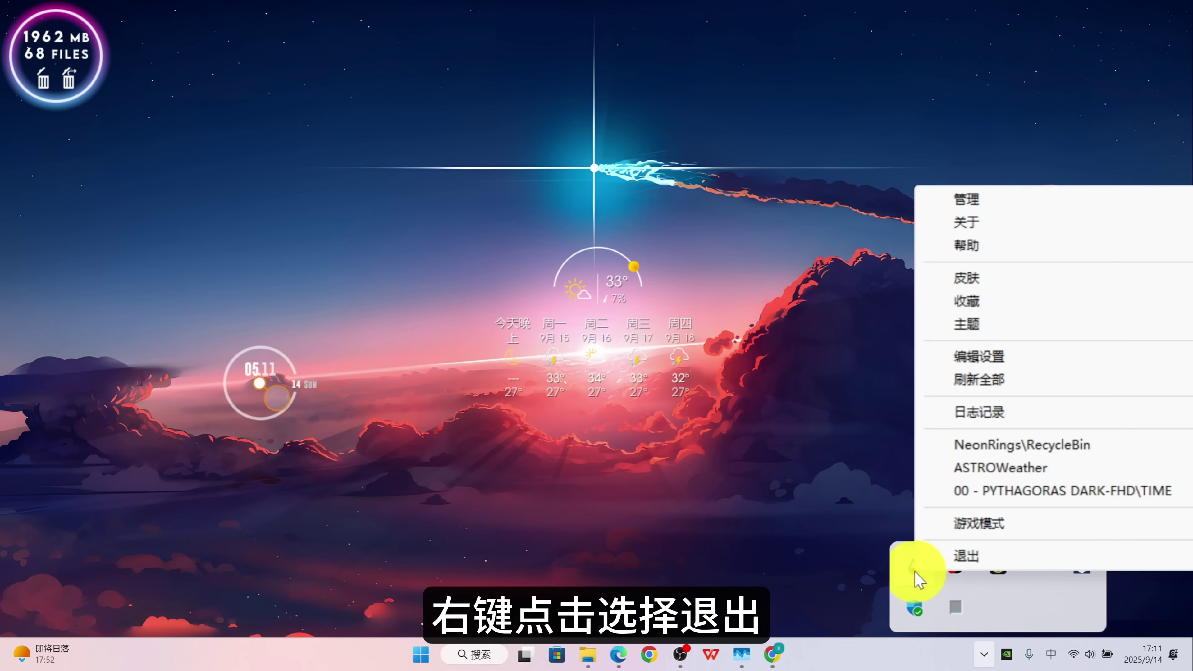
pyautogui.click(980, 562)
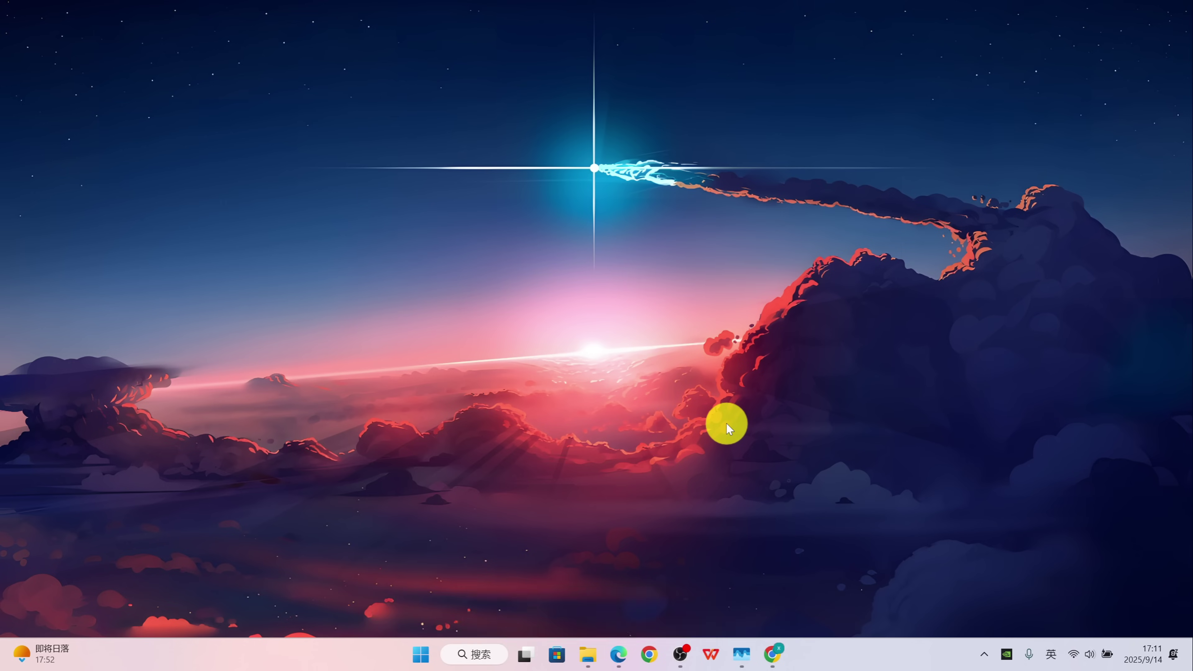
# Step: Relaunch Rainmeter from the full list of apps in the Windows Start menu
pyautogui.click(421, 653)
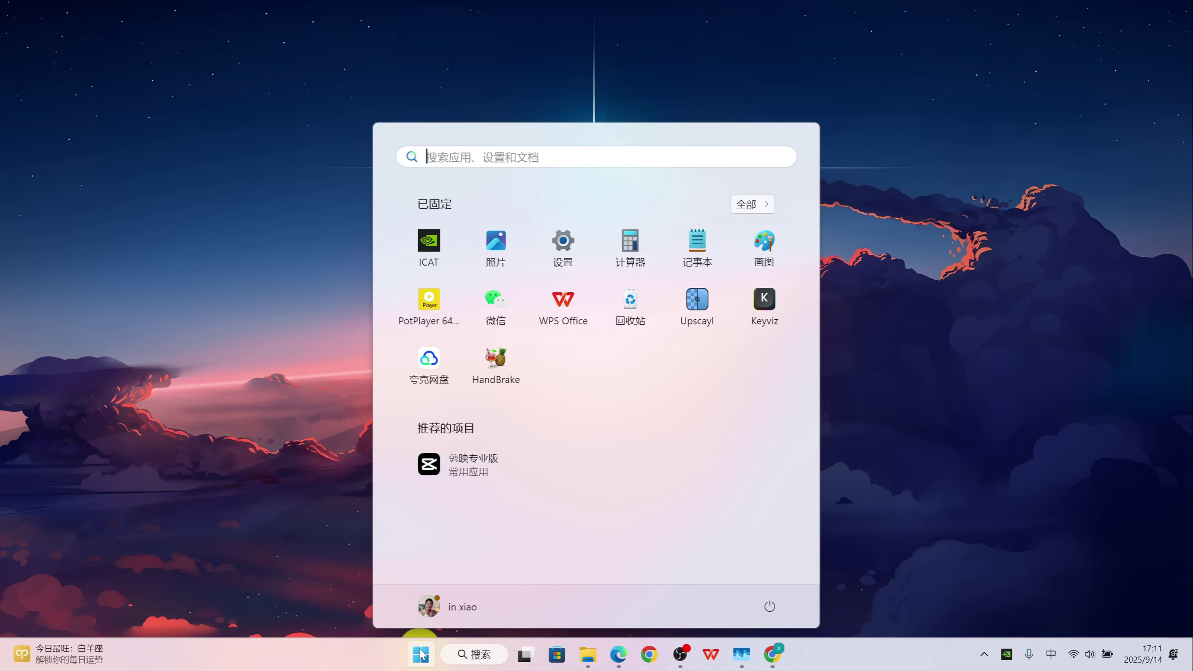
pyautogui.click(756, 207)
pyautogui.scroll(-10, 692, 266)
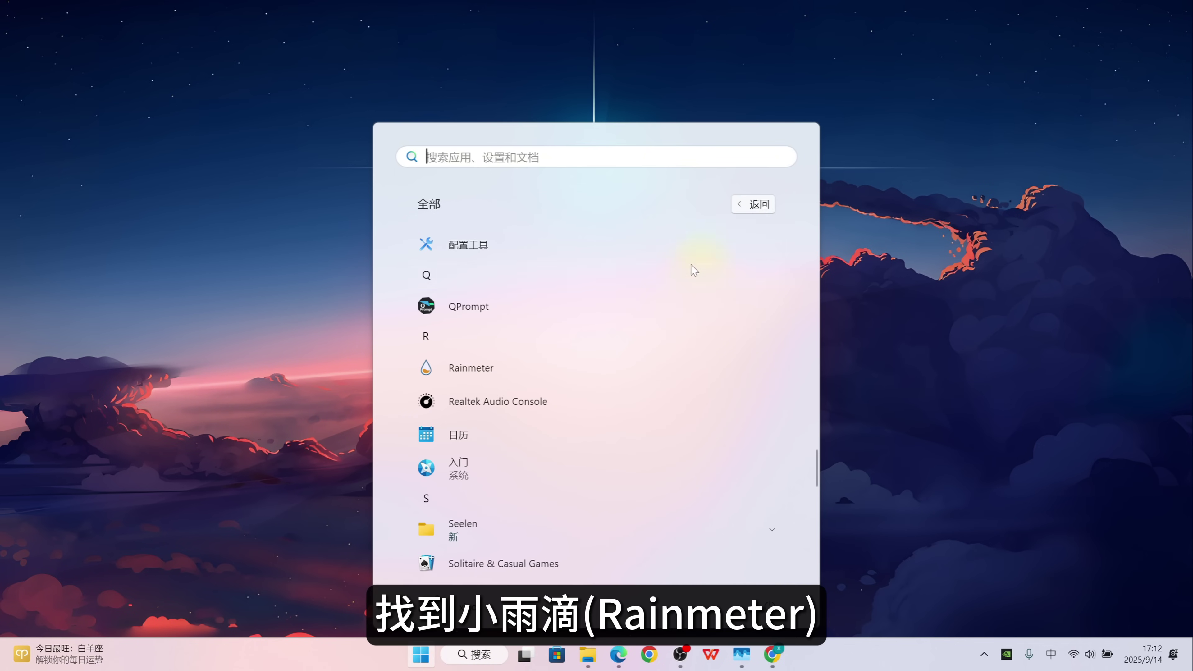
pyautogui.click(452, 369)
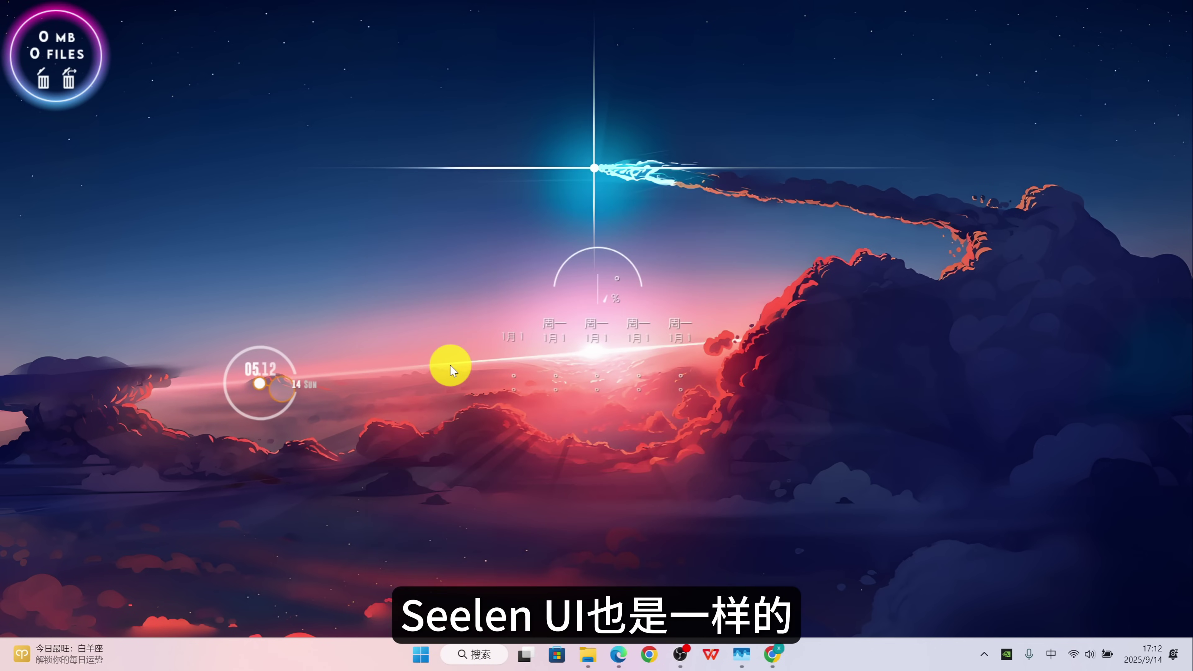
# Step: Relaunch Seelen UI from the full list of apps in the Windows Start menu
pyautogui.click(421, 655)
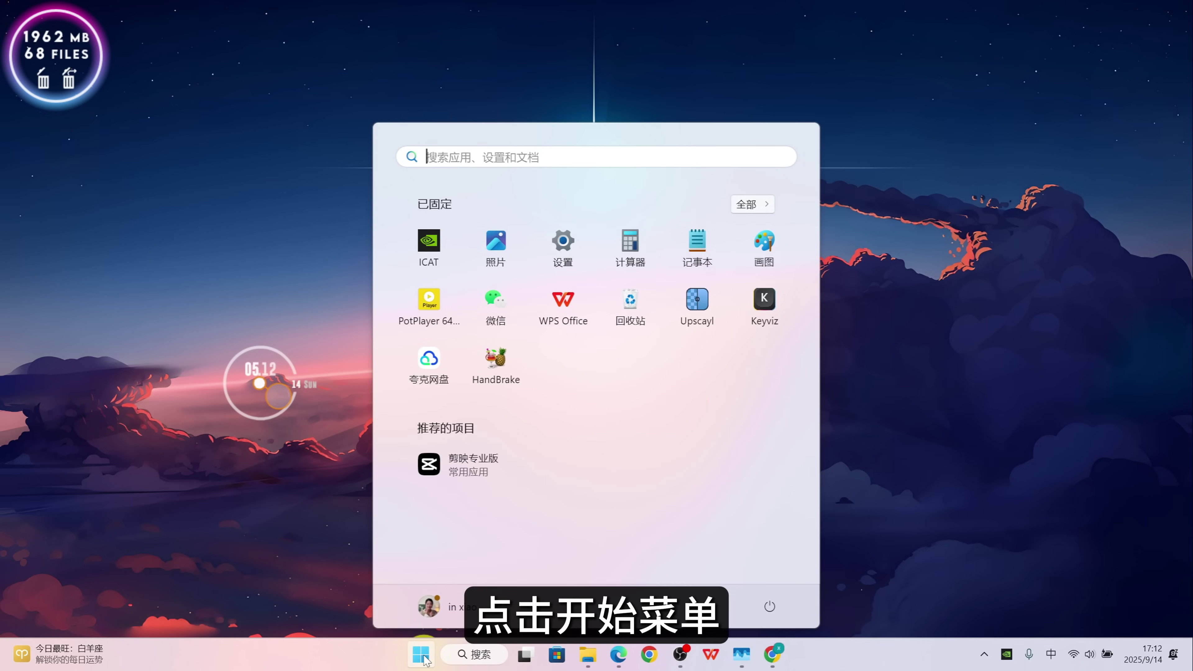
pyautogui.click(751, 206)
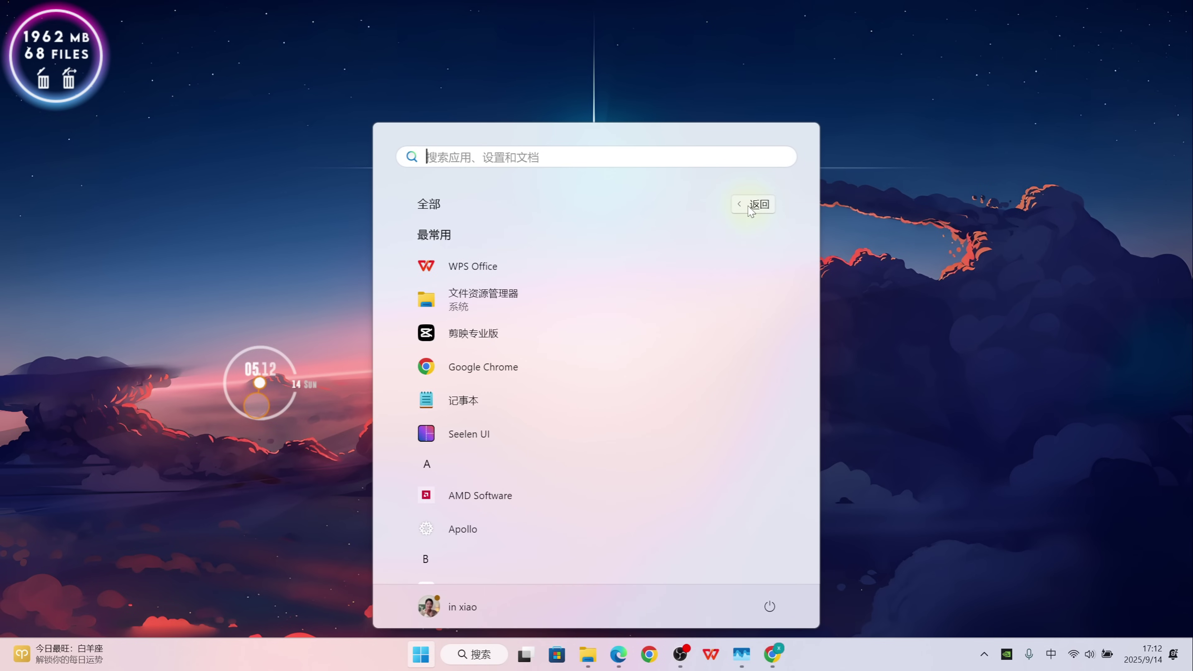
pyautogui.click(434, 440)
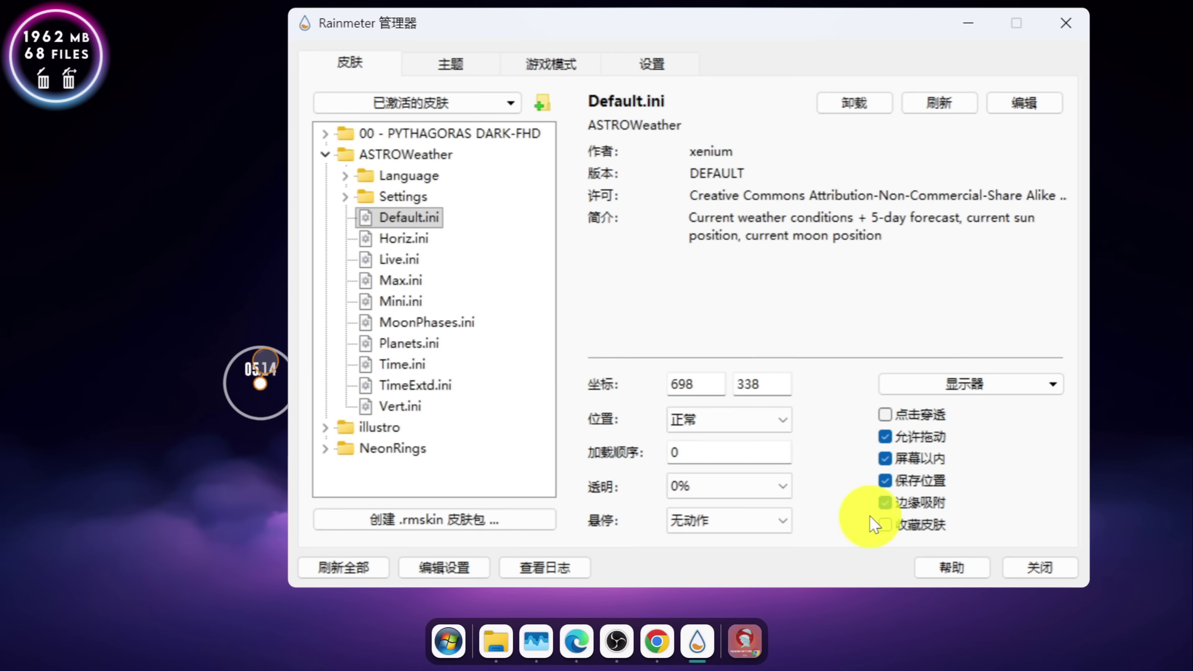
# Step: Open the illustro skin's directory from the Rainmeter manager and go up to the parent Skins folder
pyautogui.click(324, 154)
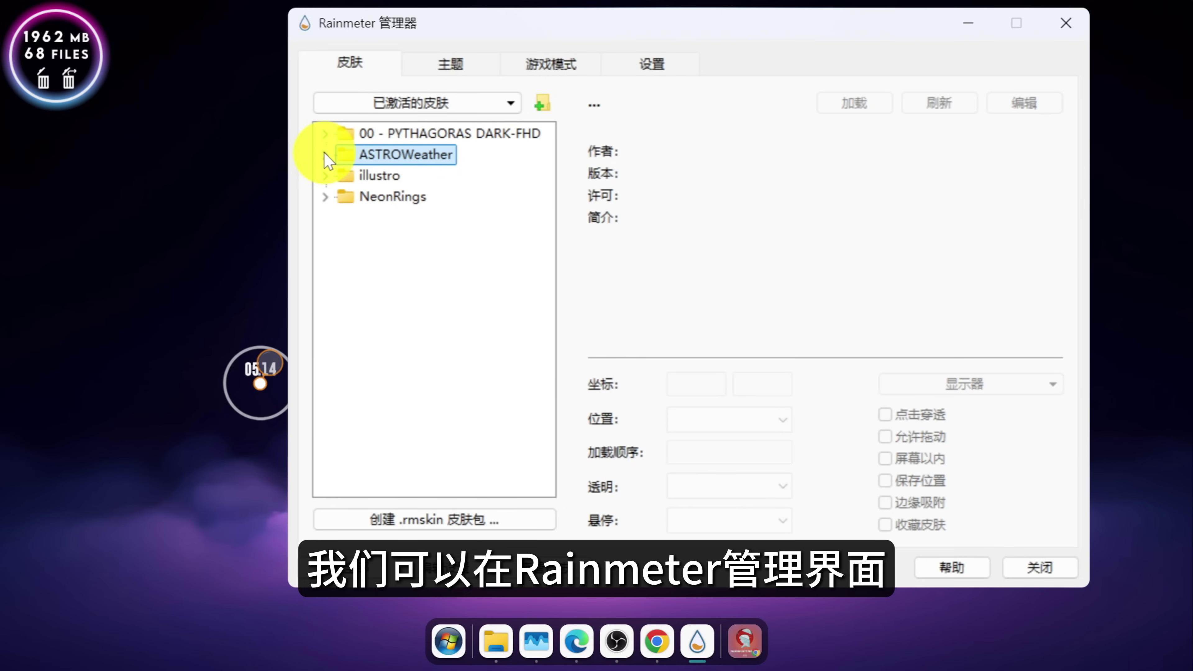
pyautogui.click(375, 178)
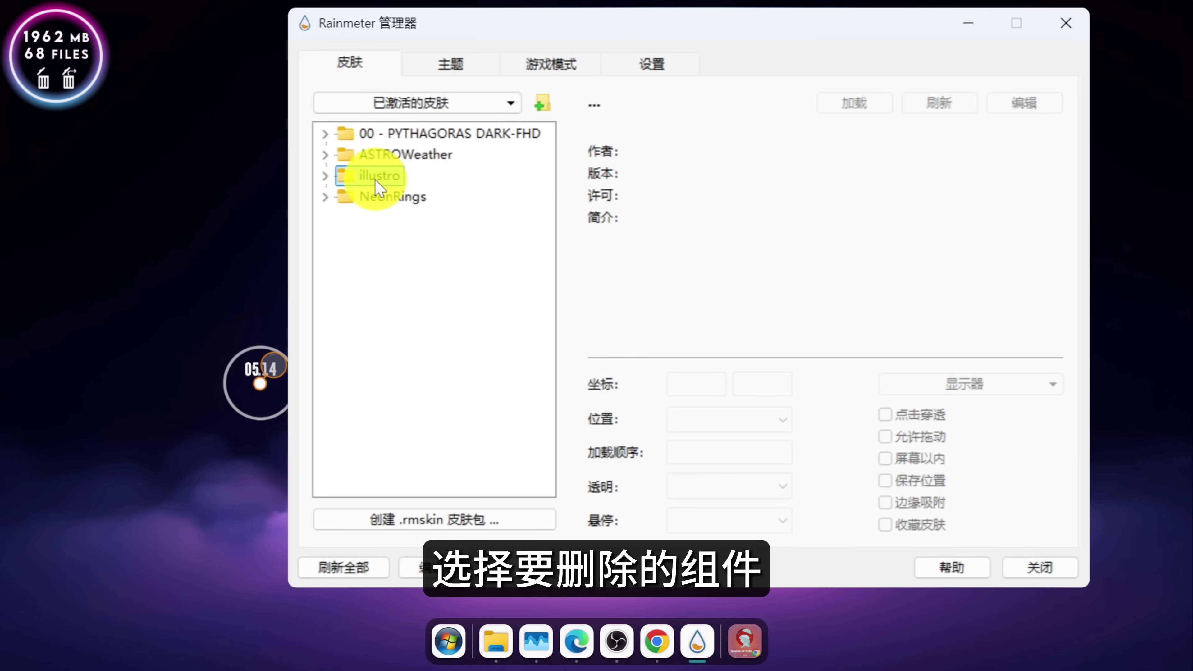
pyautogui.rightClick(376, 179)
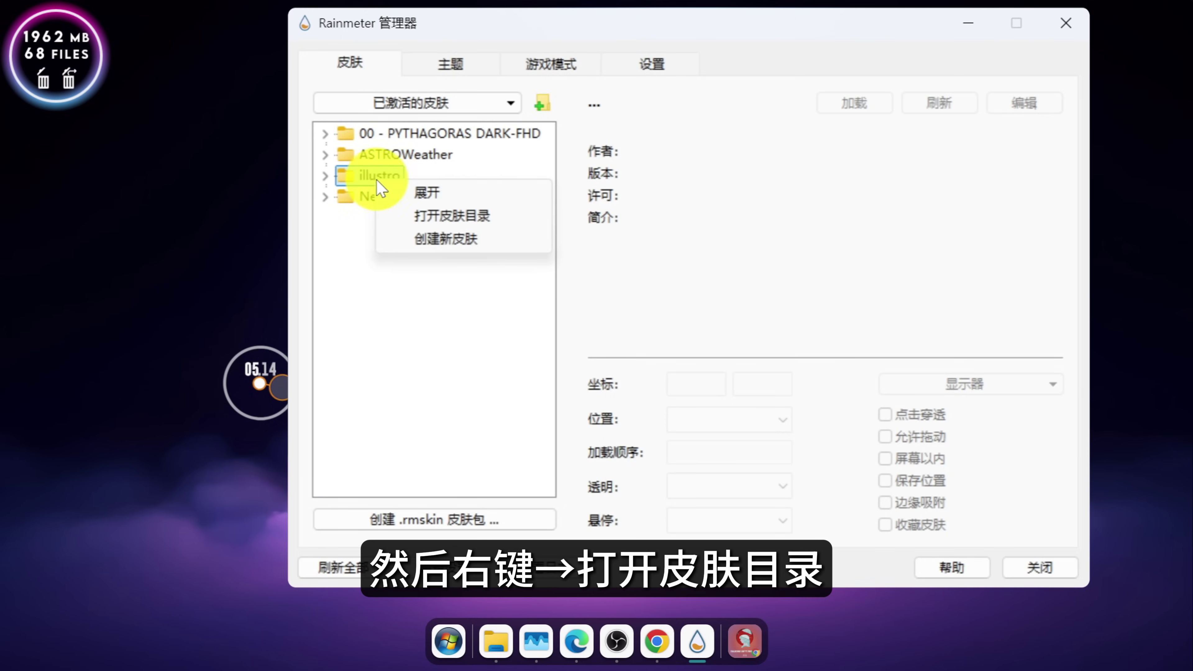
pyautogui.click(467, 217)
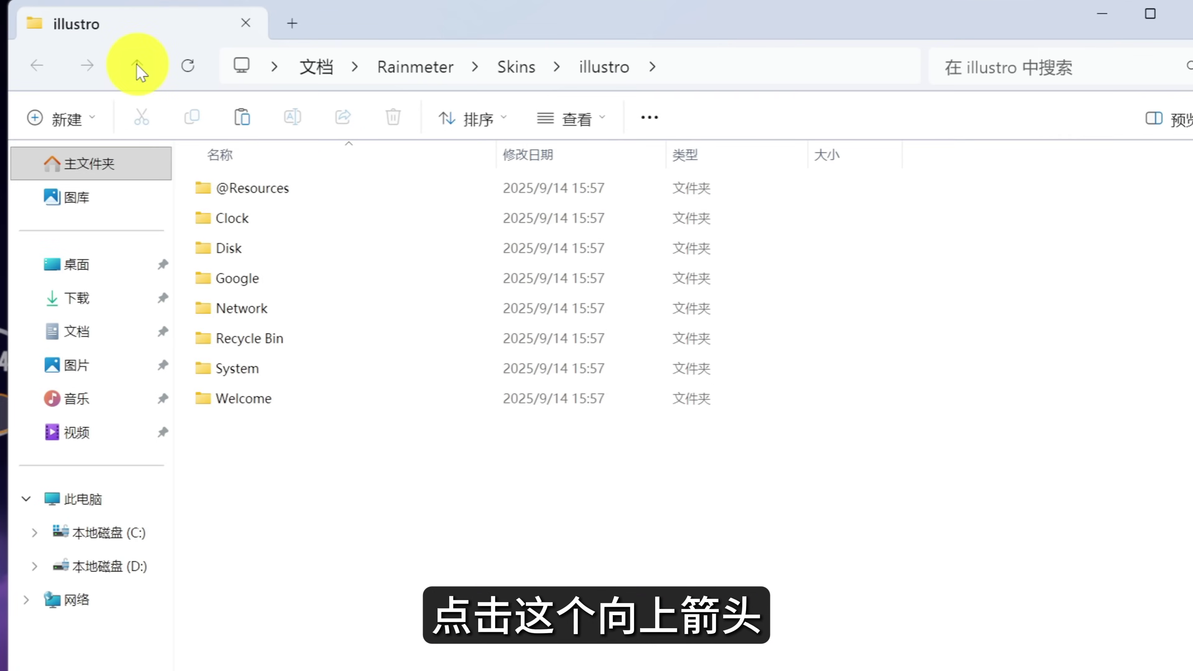
pyautogui.click(137, 66)
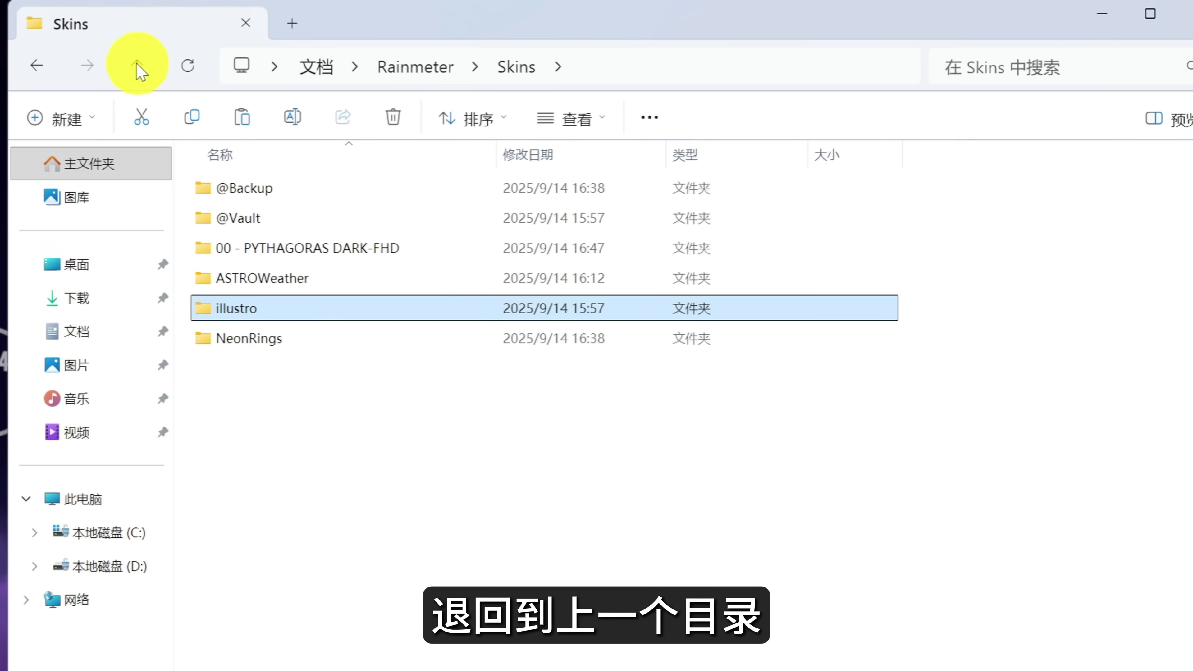
# Step: Delete the illustro folder from the Skins directory and refresh all skins in the Rainmeter manager
pyautogui.moveTo(353, 28); pyautogui.dragTo(676, 57)
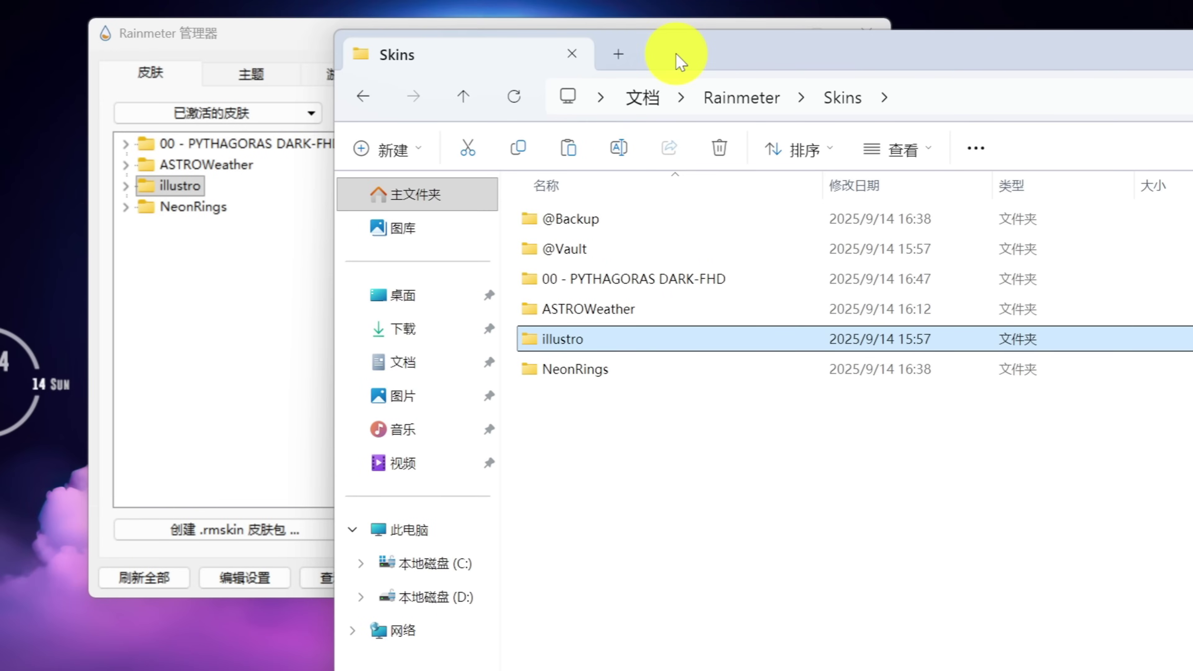
pyautogui.click(654, 339)
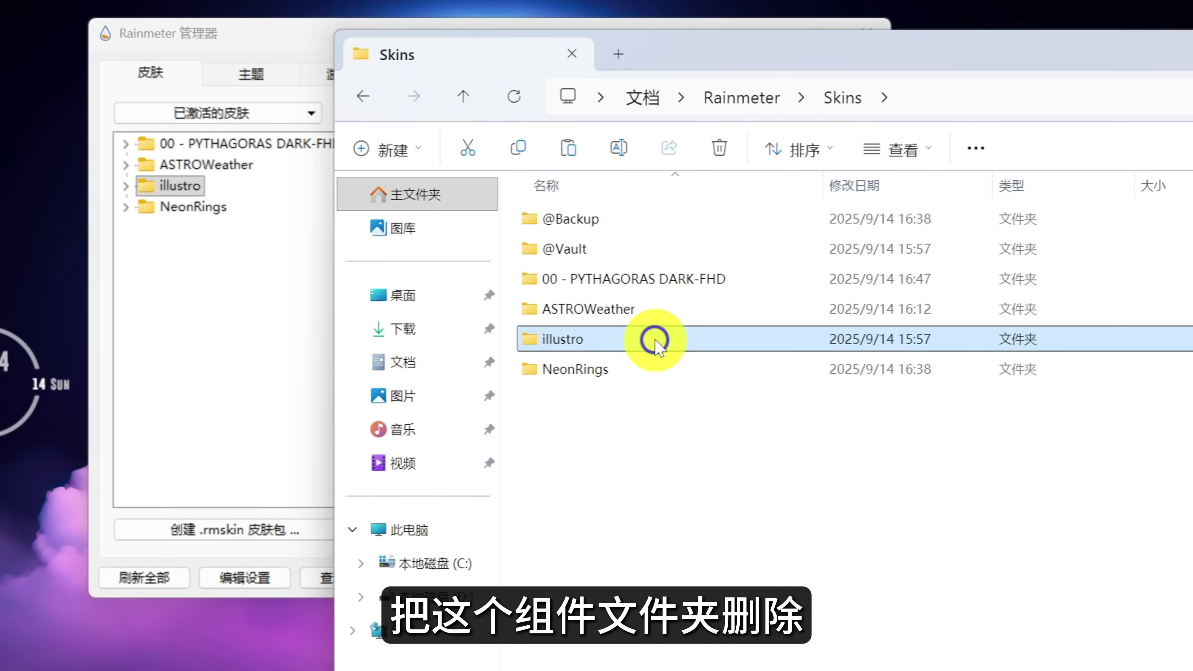
pyautogui.rightClick(655, 340)
pyautogui.click(961, 97)
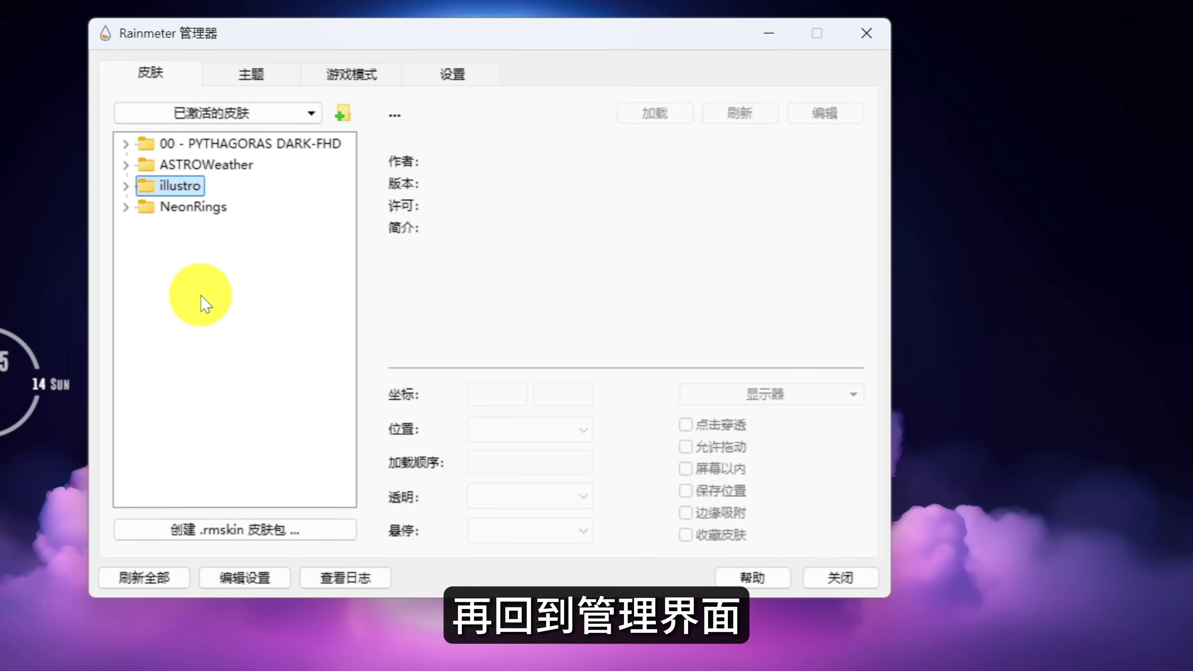
pyautogui.click(141, 580)
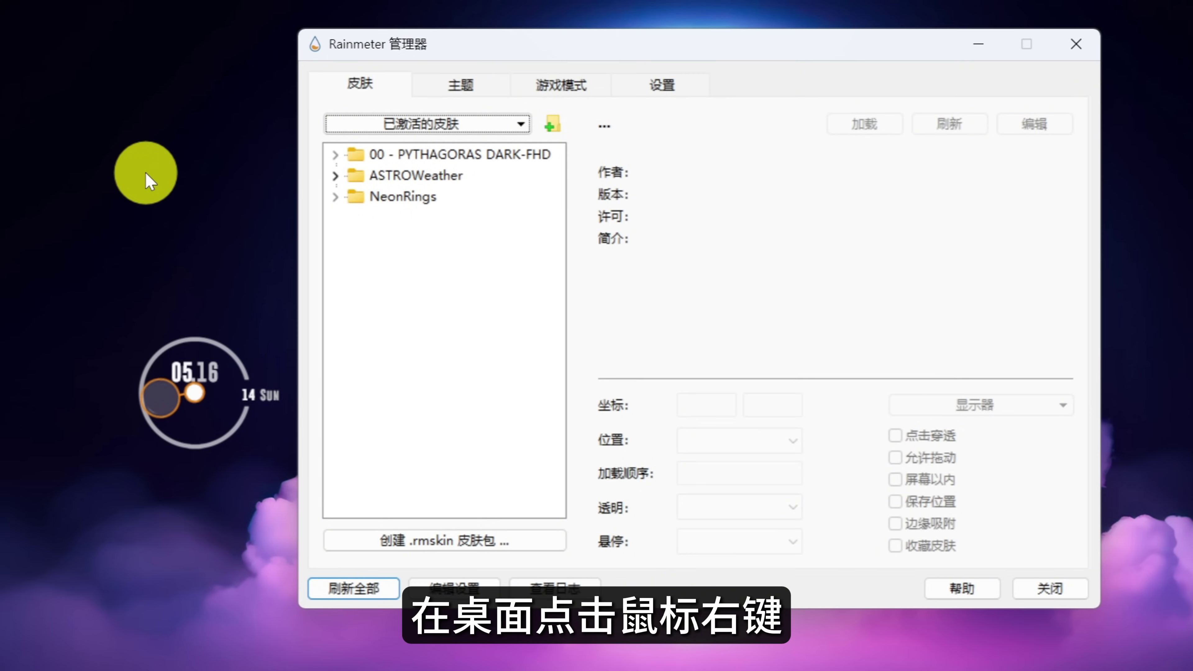
# Step: Open Windows Settings through the desktop's 显示设置 and go to 安装的应用 under 应用
pyautogui.rightClick(146, 174)
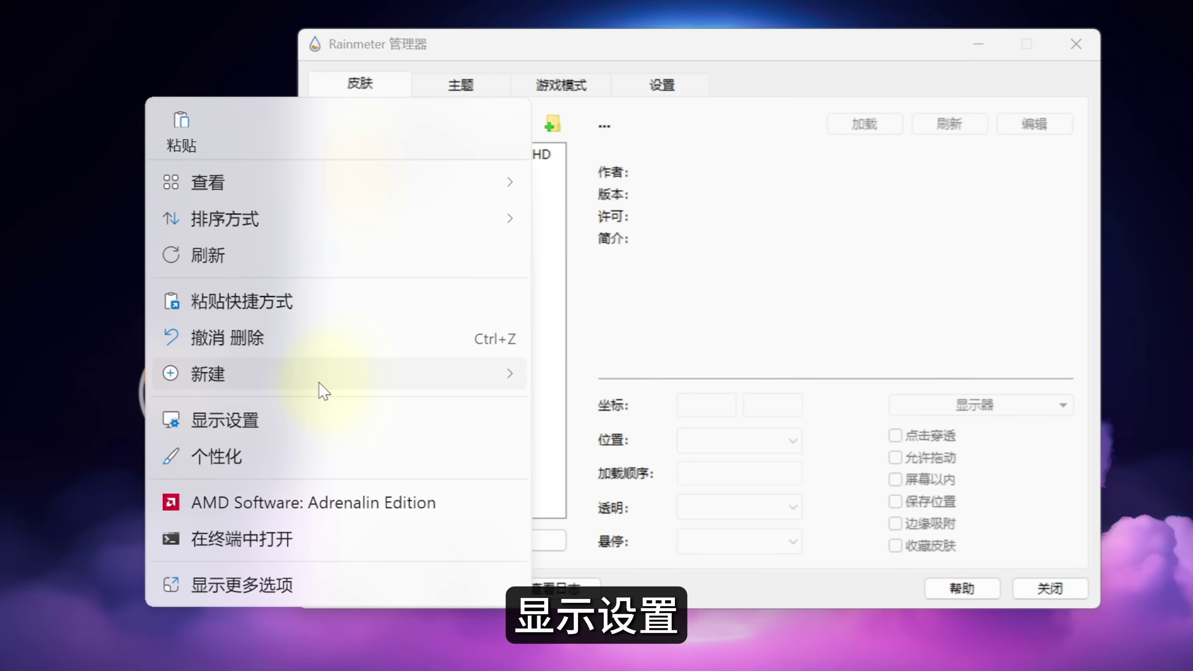
pyautogui.click(314, 420)
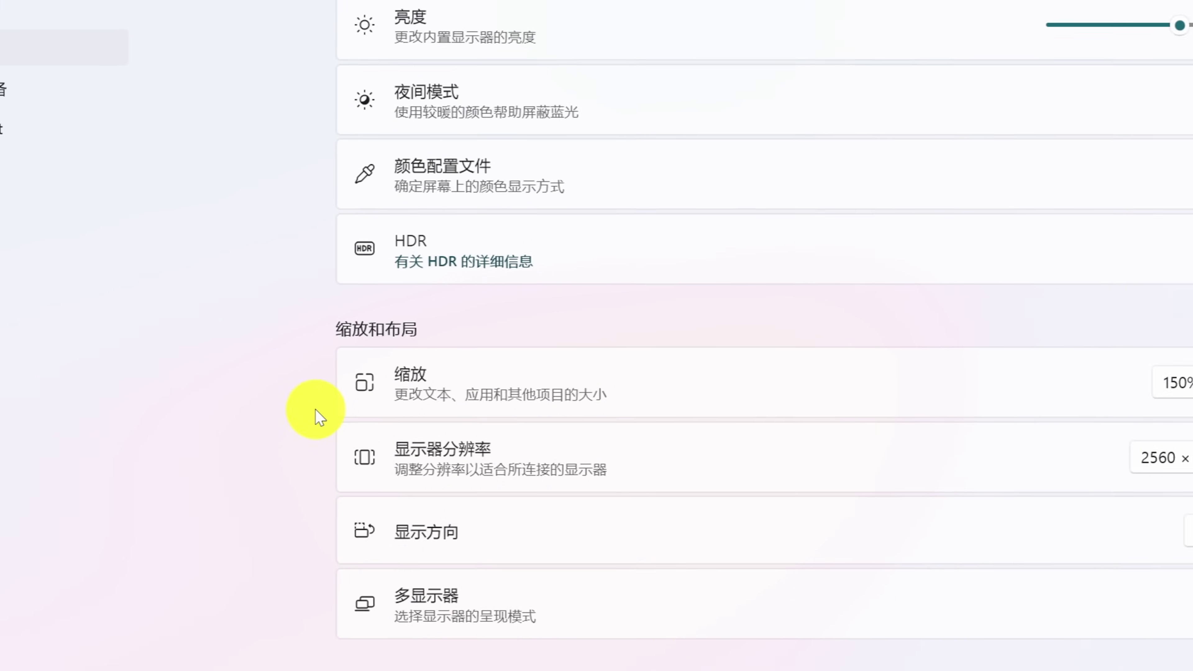
pyautogui.click(73, 254)
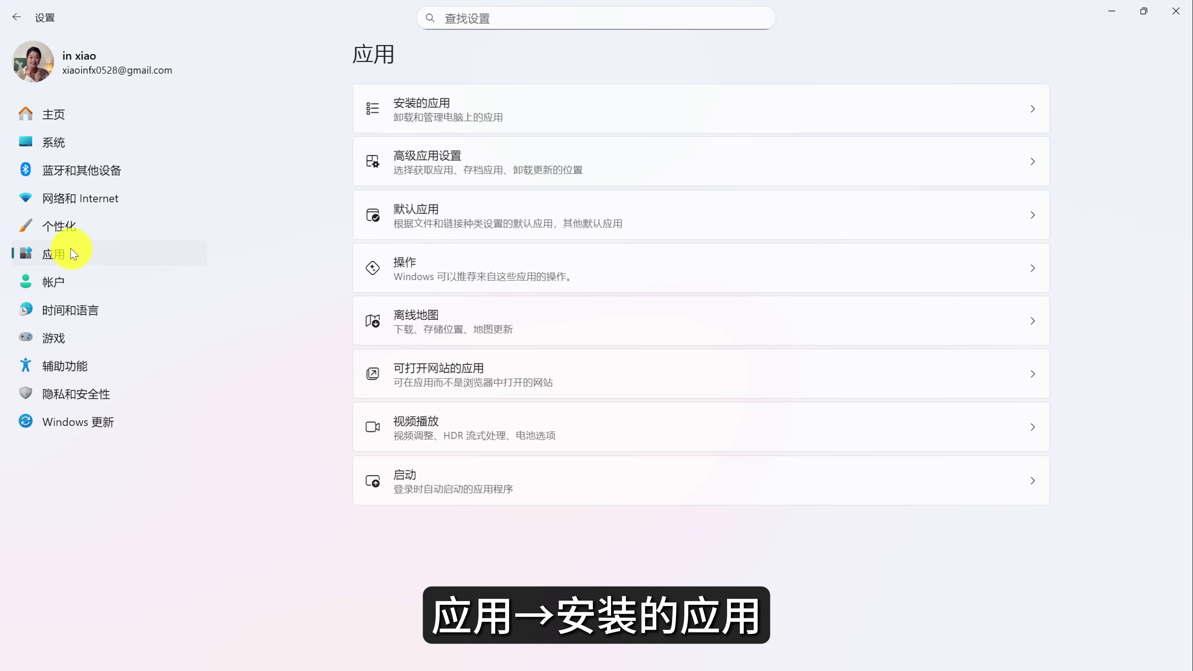
pyautogui.click(441, 101)
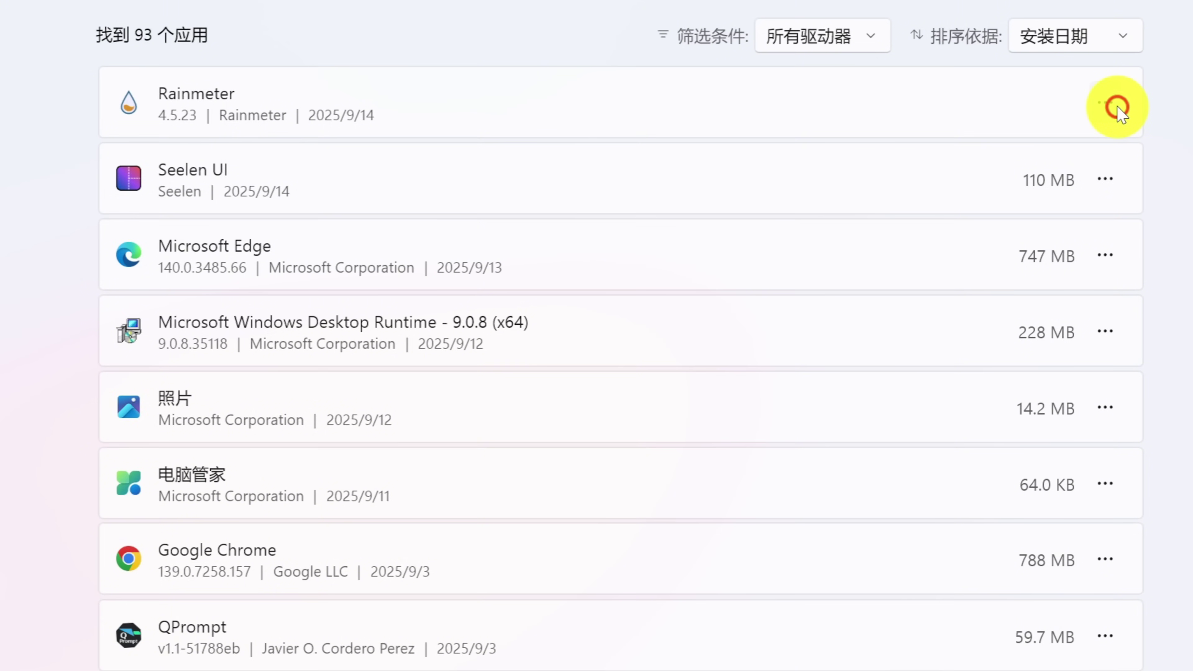
# Step: Uninstall Rainmeter with 完全移除所有个人设置和文件 enabled and close the completed uninstaller
pyautogui.click(1118, 108)
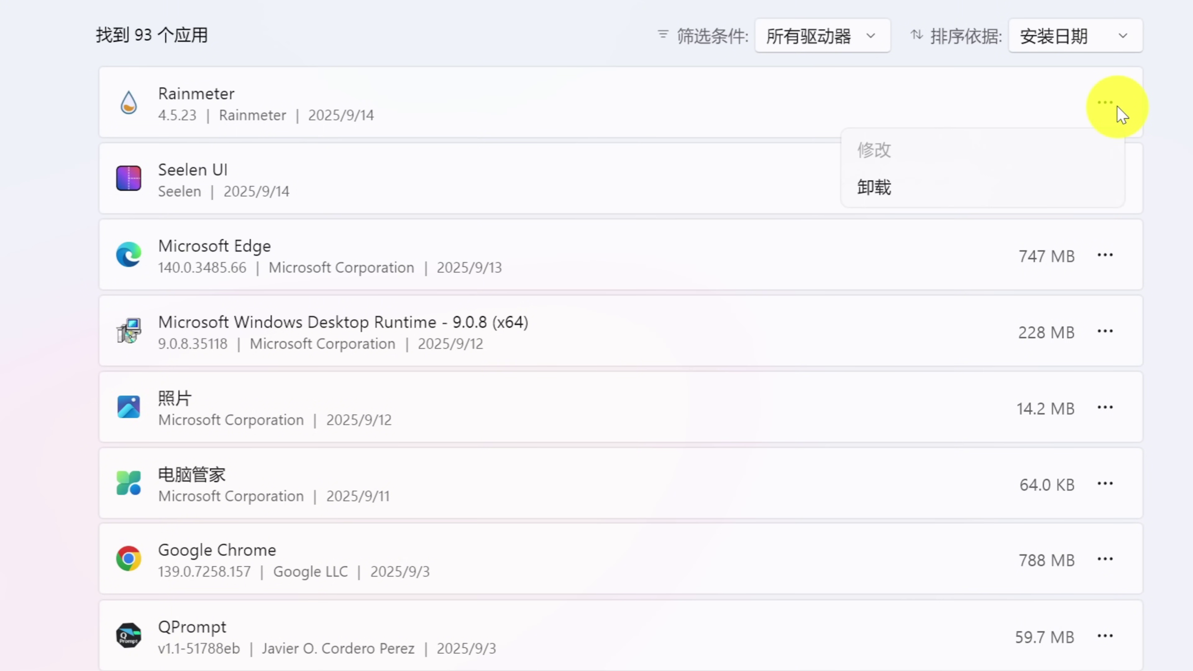
pyautogui.click(918, 185)
pyautogui.click(1061, 201)
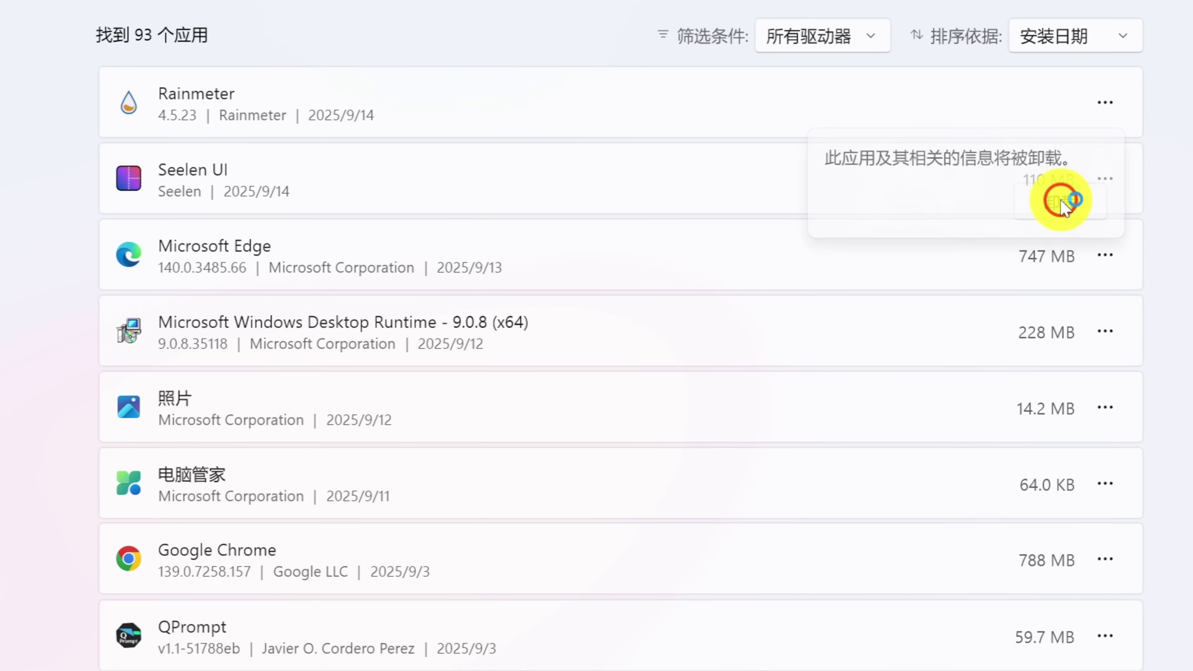
pyautogui.click(349, 500)
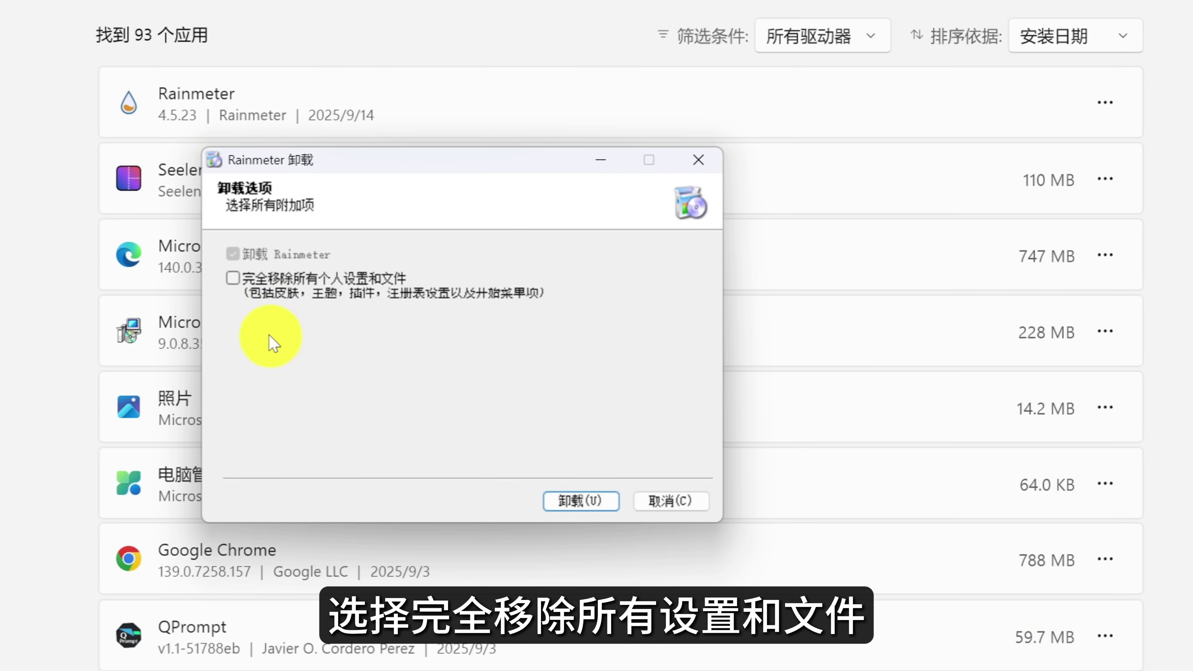
pyautogui.click(231, 292)
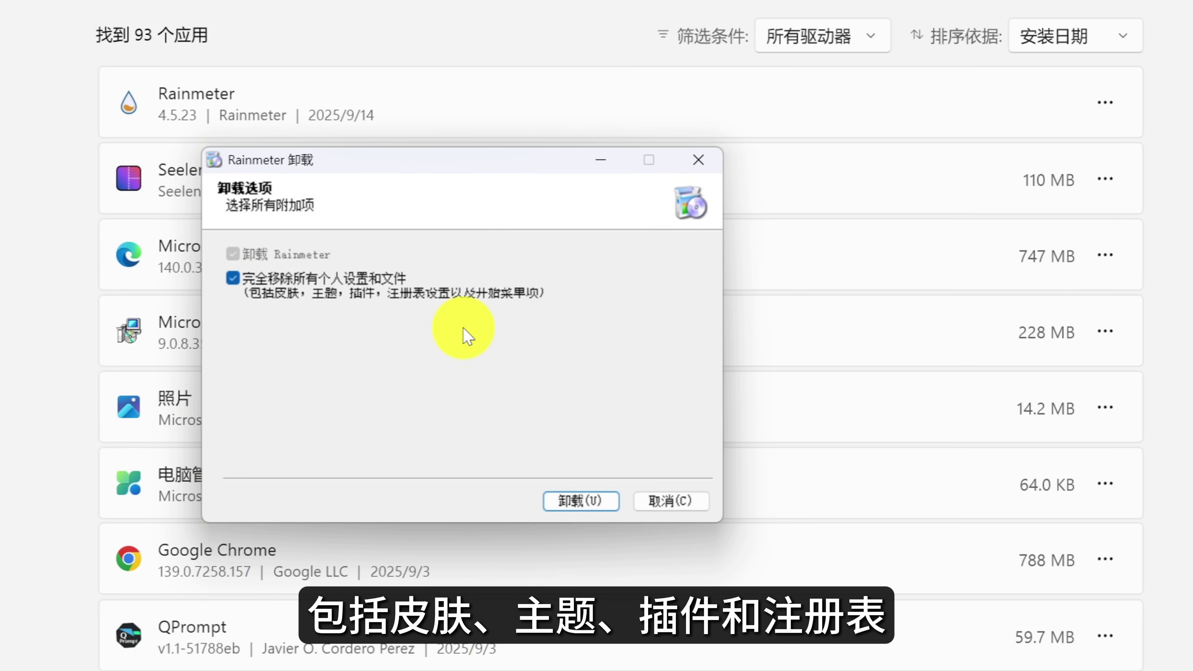
pyautogui.click(581, 501)
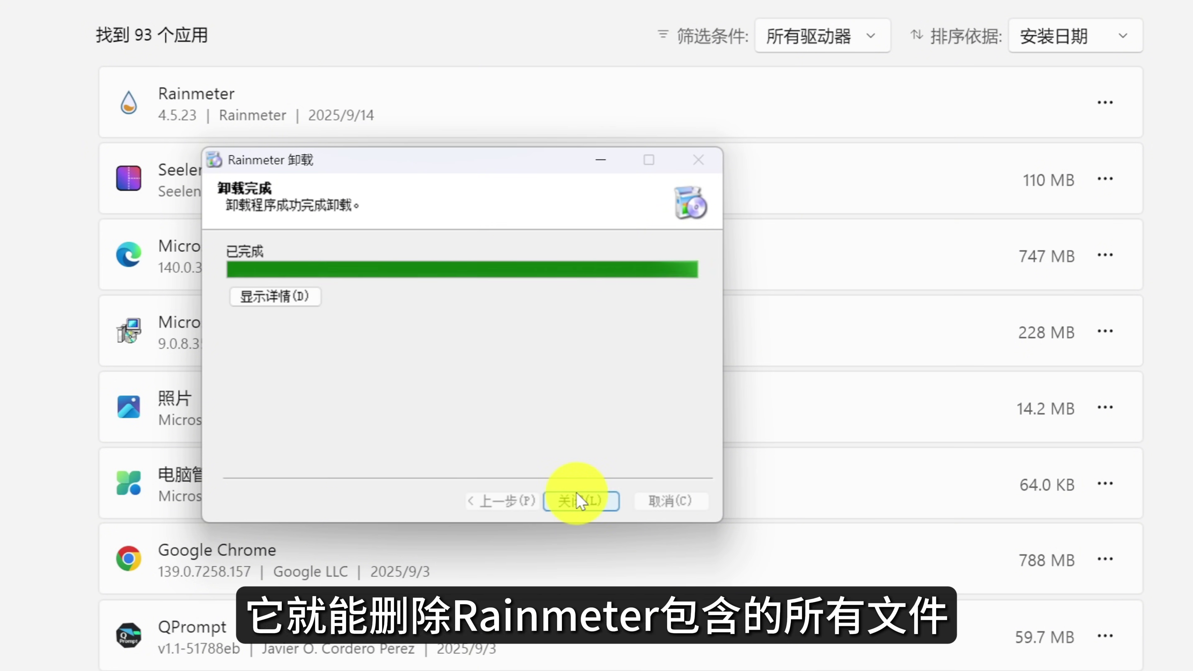
pyautogui.click(580, 501)
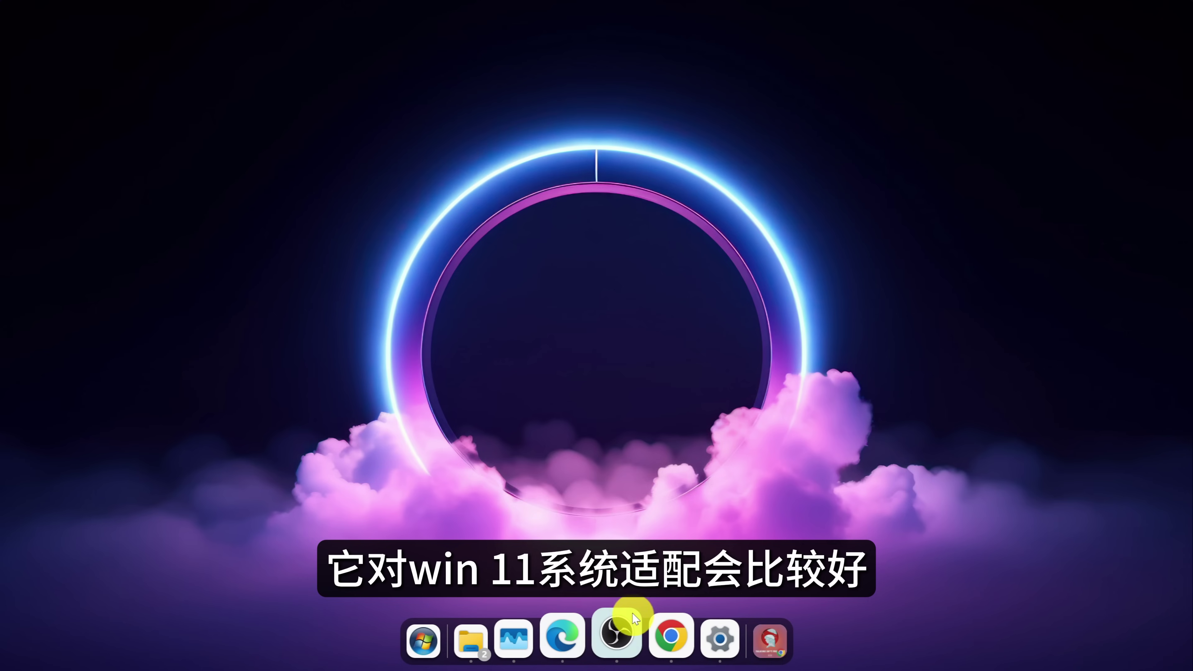
pyautogui.moveTo(634, 619)
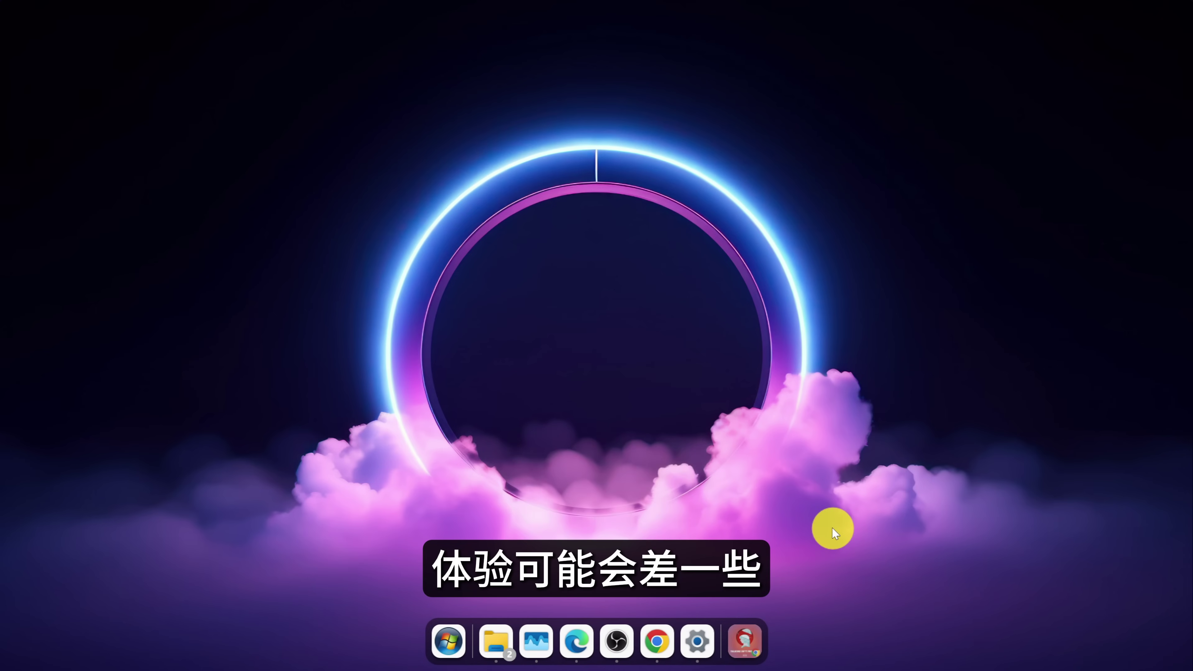
# Step: Open the Seelen settings folder (打开 Seelen 设置文件夹) from the user menu and go up to the parent Roaming folder
pyautogui.moveTo(972, 657)
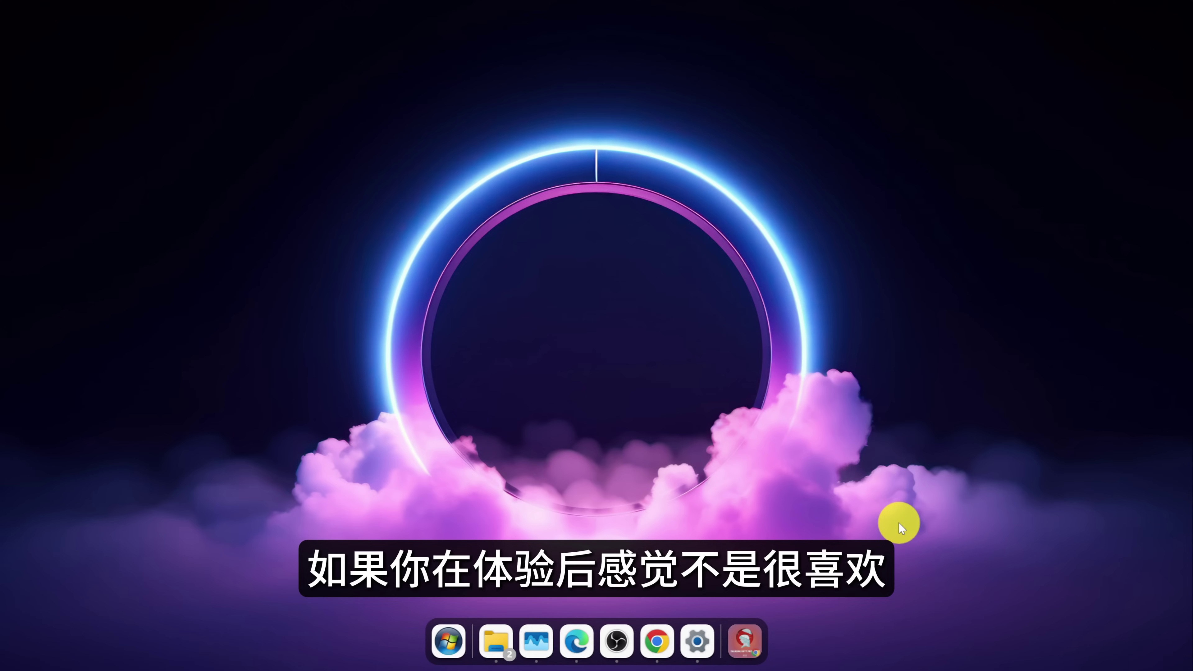
pyautogui.click(27, 664)
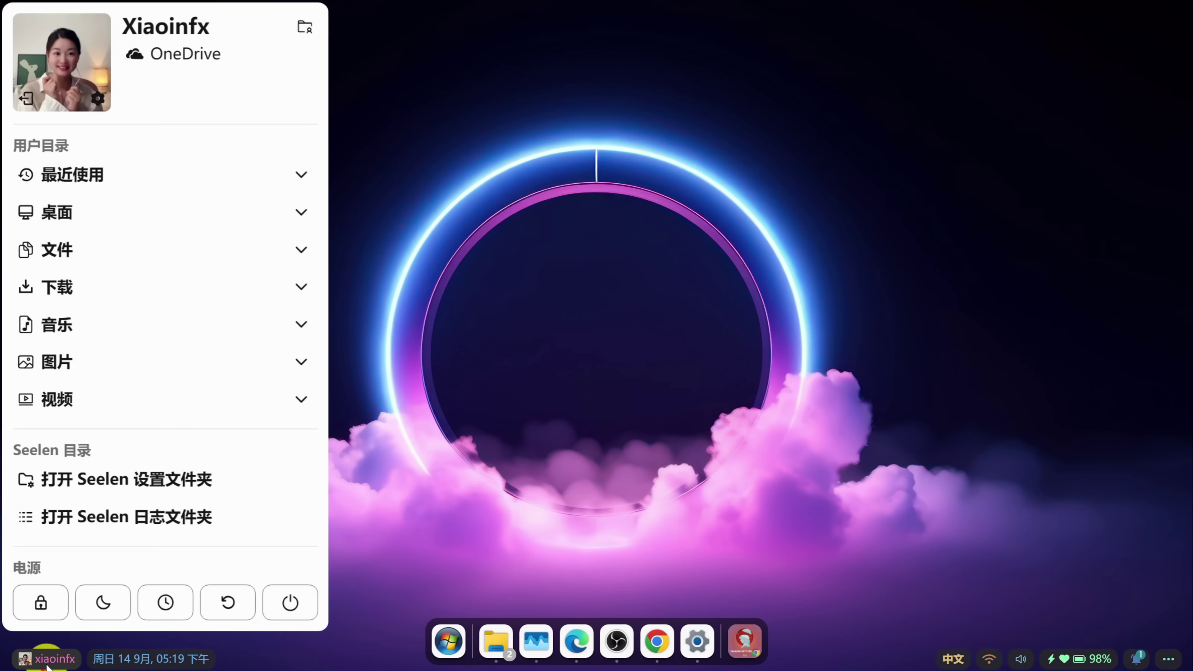
pyautogui.click(139, 479)
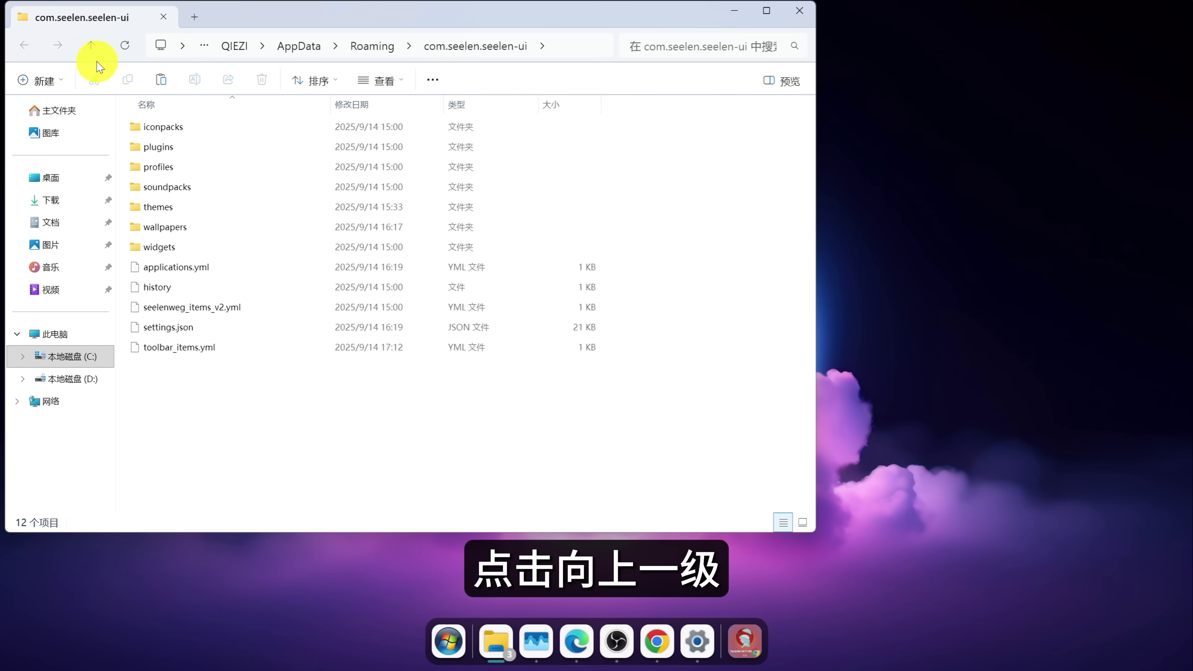
pyautogui.click(91, 47)
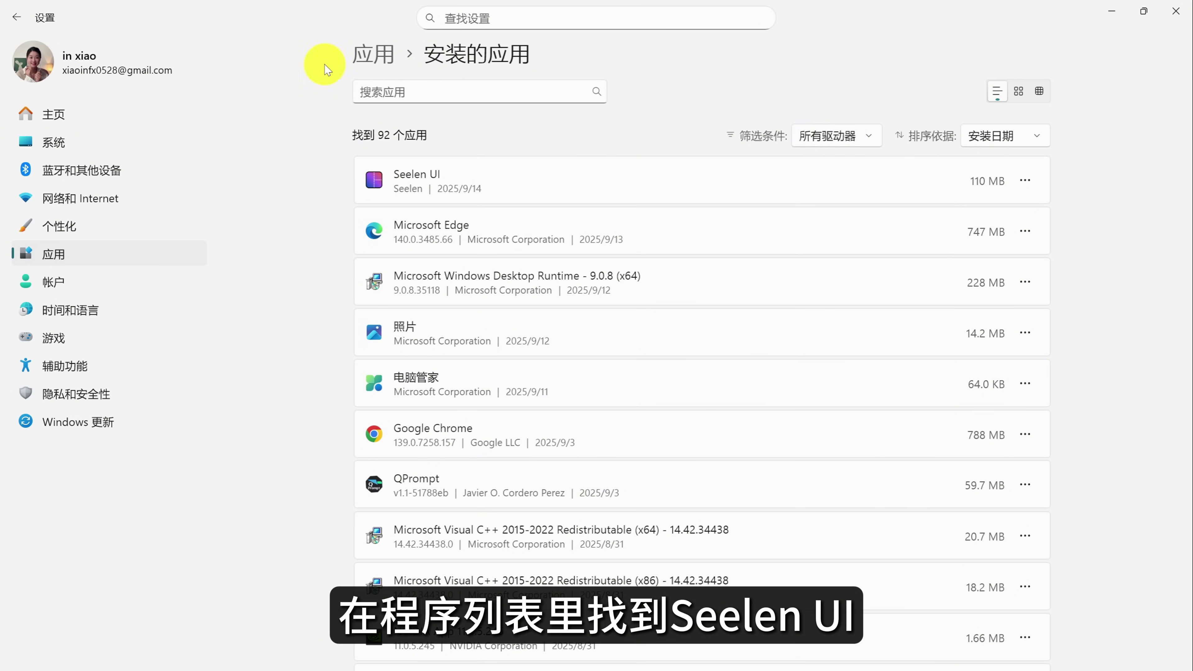
# Step: Uninstall Seelen UI from the installed apps list in Windows Settings and close Settings
pyautogui.click(1026, 182)
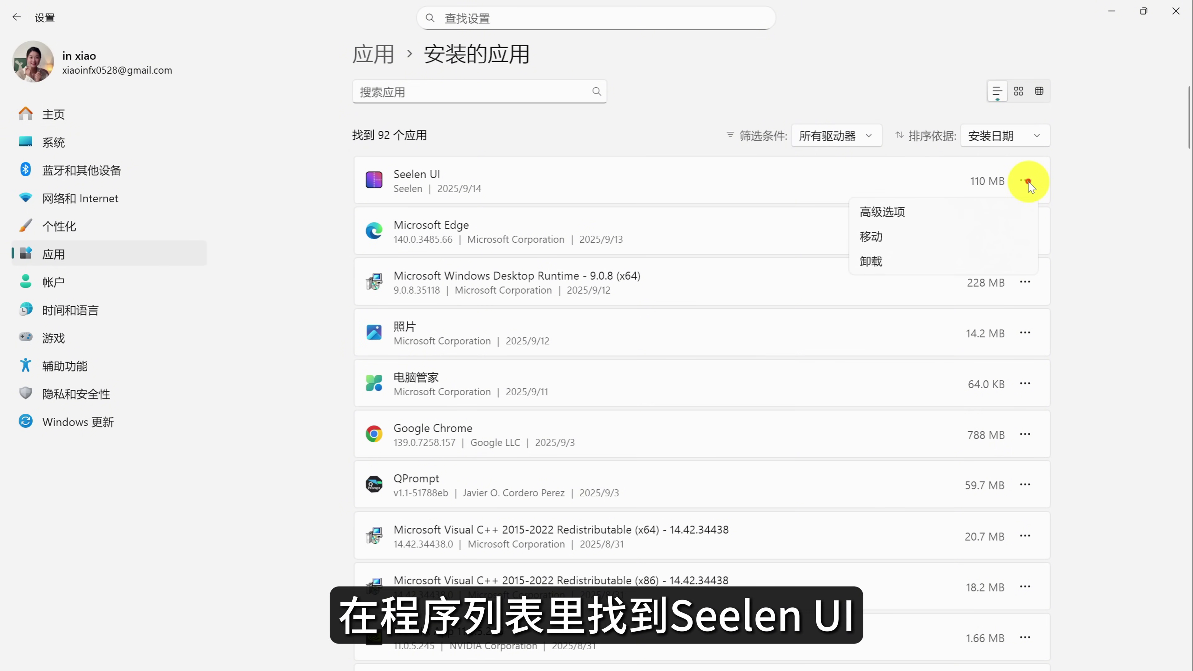
pyautogui.click(909, 262)
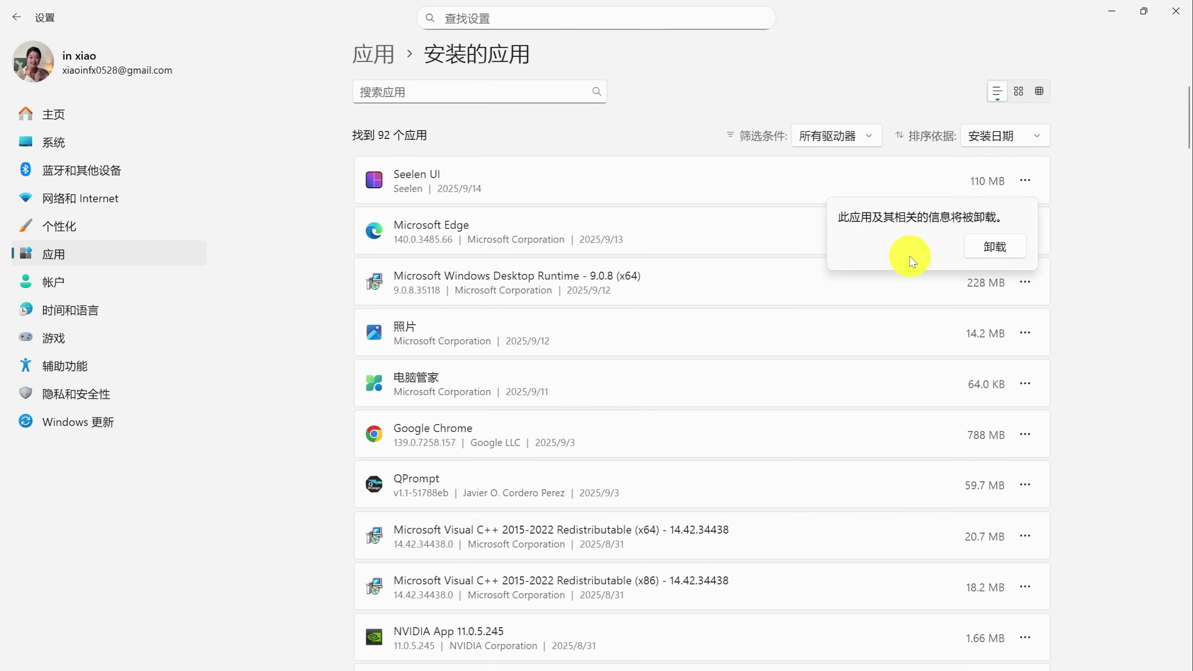
pyautogui.click(996, 248)
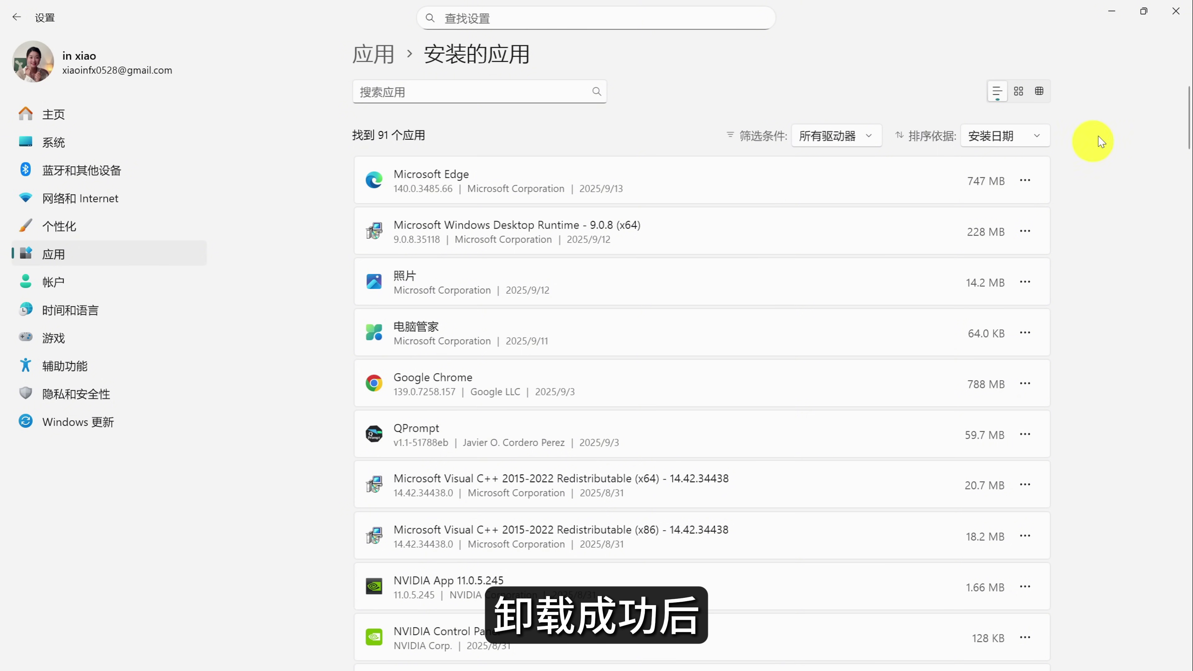
pyautogui.click(1175, 11)
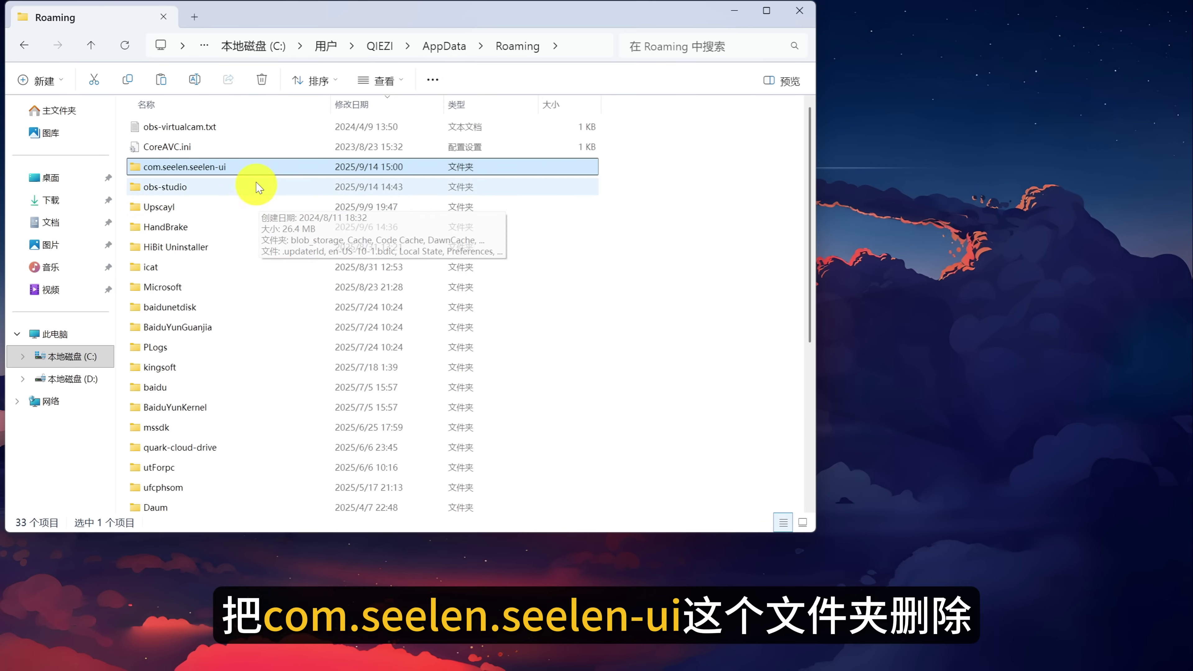
# Step: Delete the com.seelen.seelen-ui folder from the Roaming directory and close the File Explorer window
pyautogui.rightClick(252, 167)
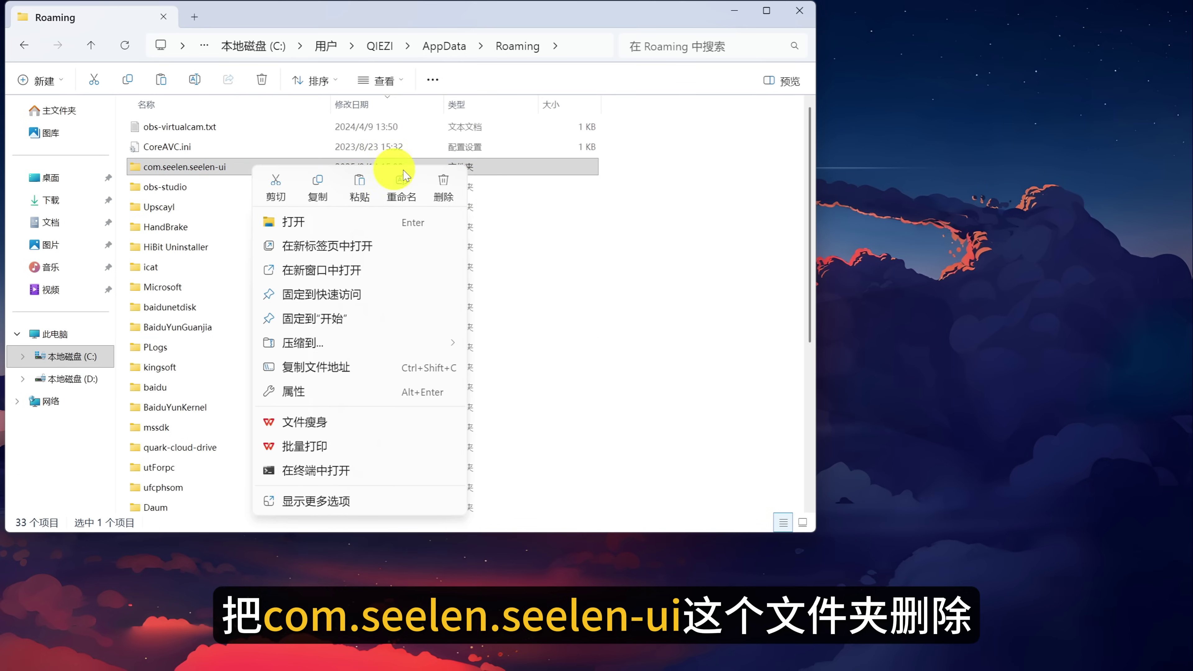
pyautogui.click(444, 184)
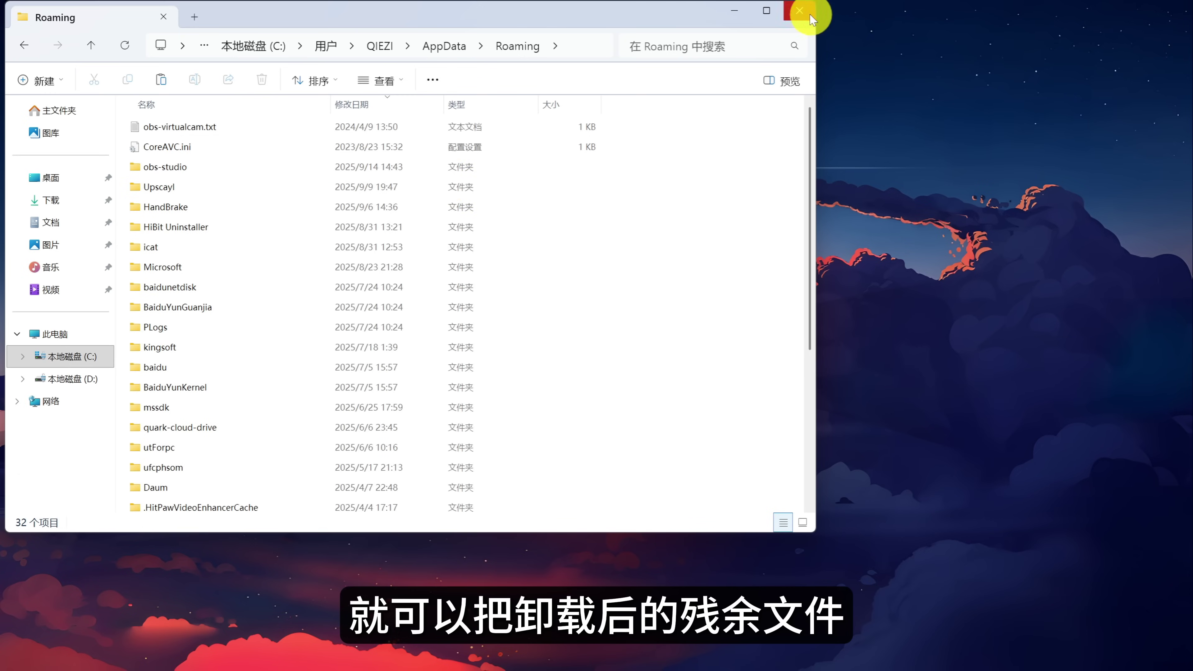
pyautogui.click(801, 12)
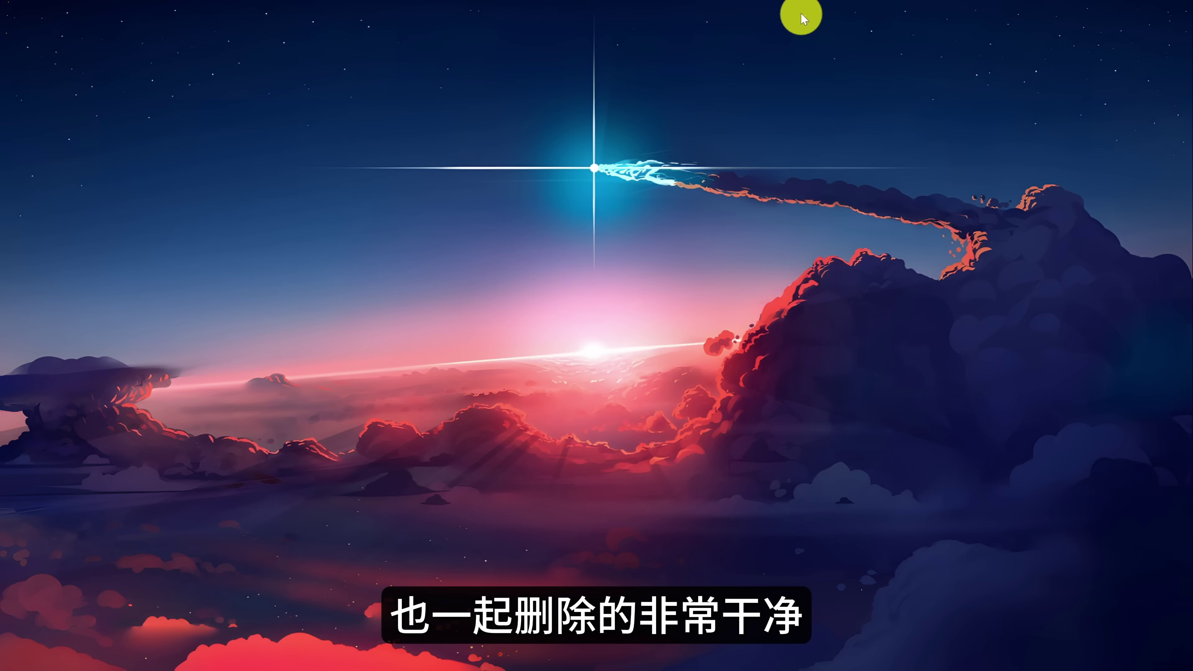